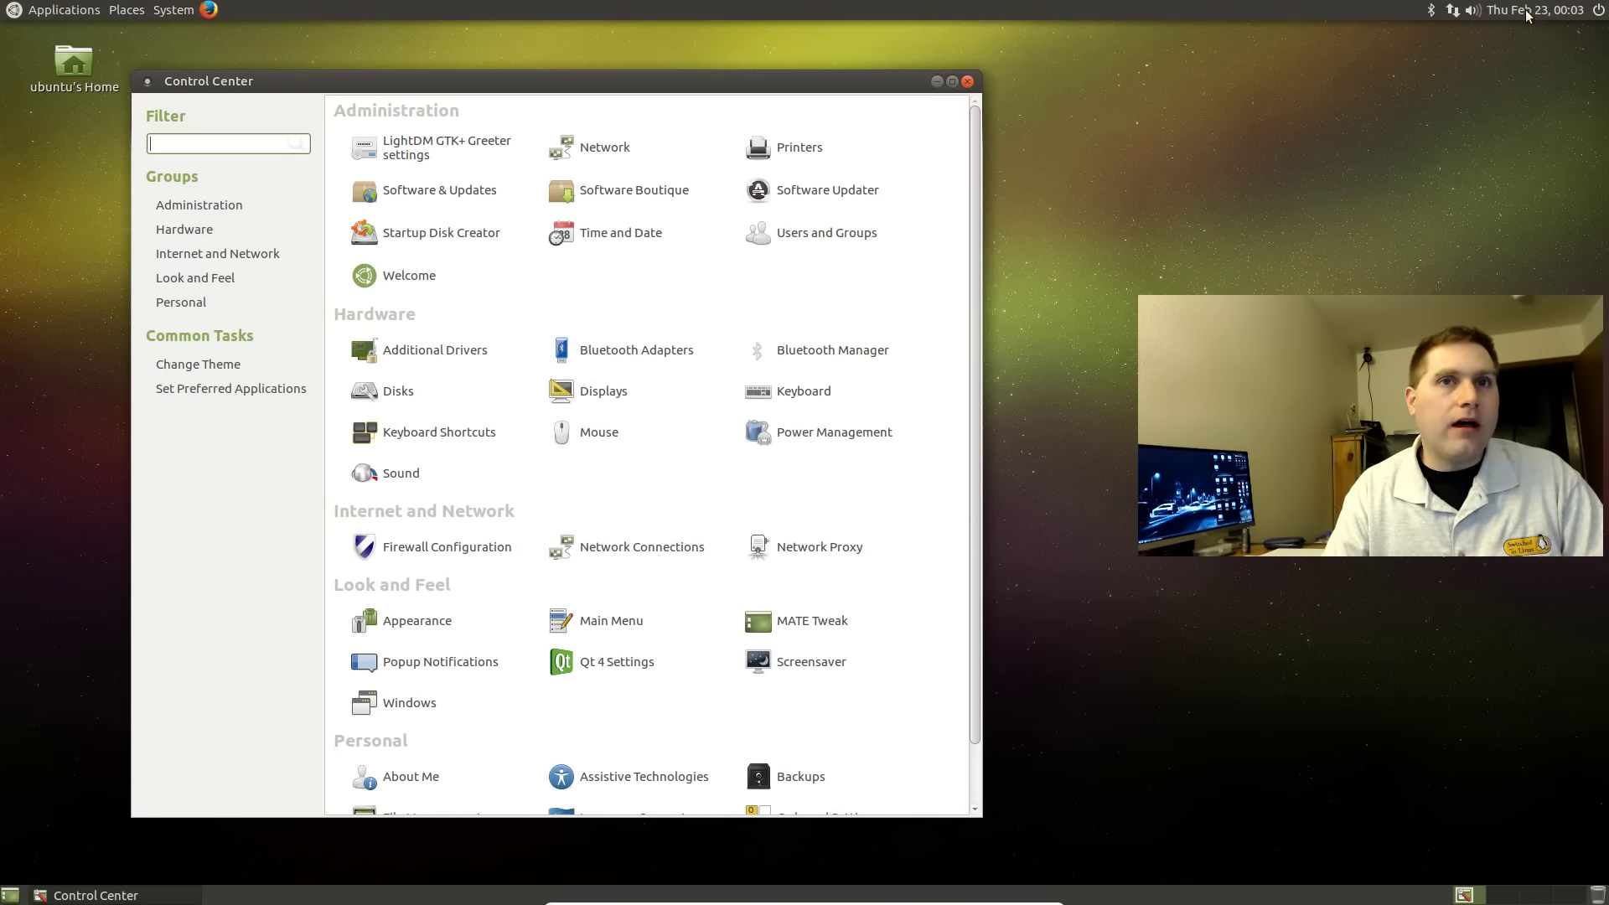
Step: Open the time and date settings, unlock them with the account password, and lock and close them again
click(651, 224)
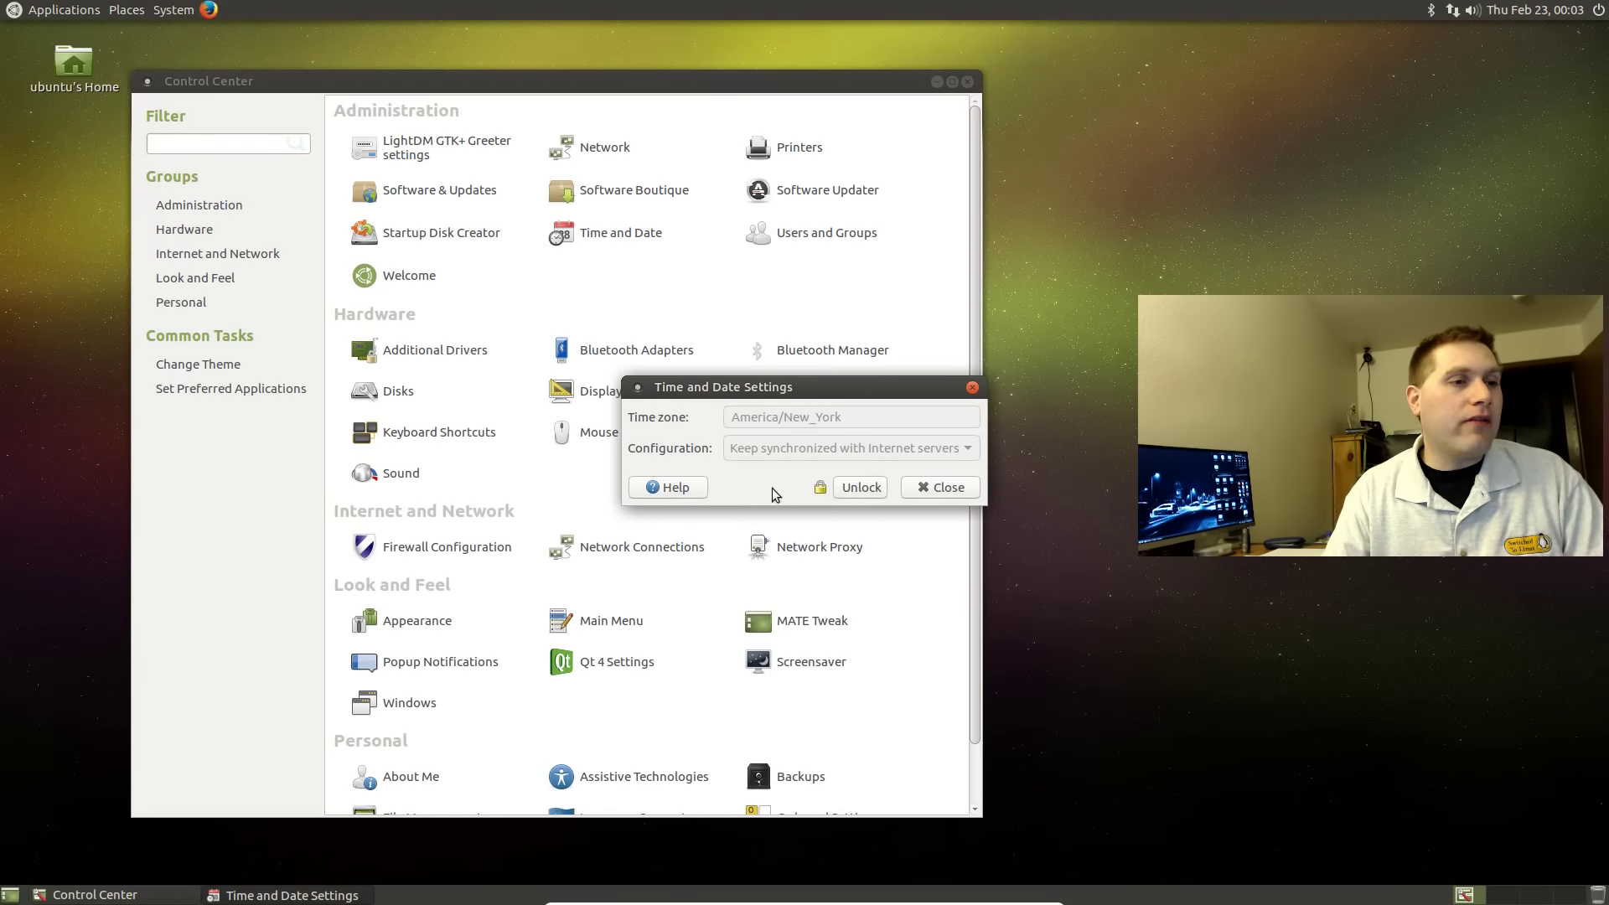
click(863, 489)
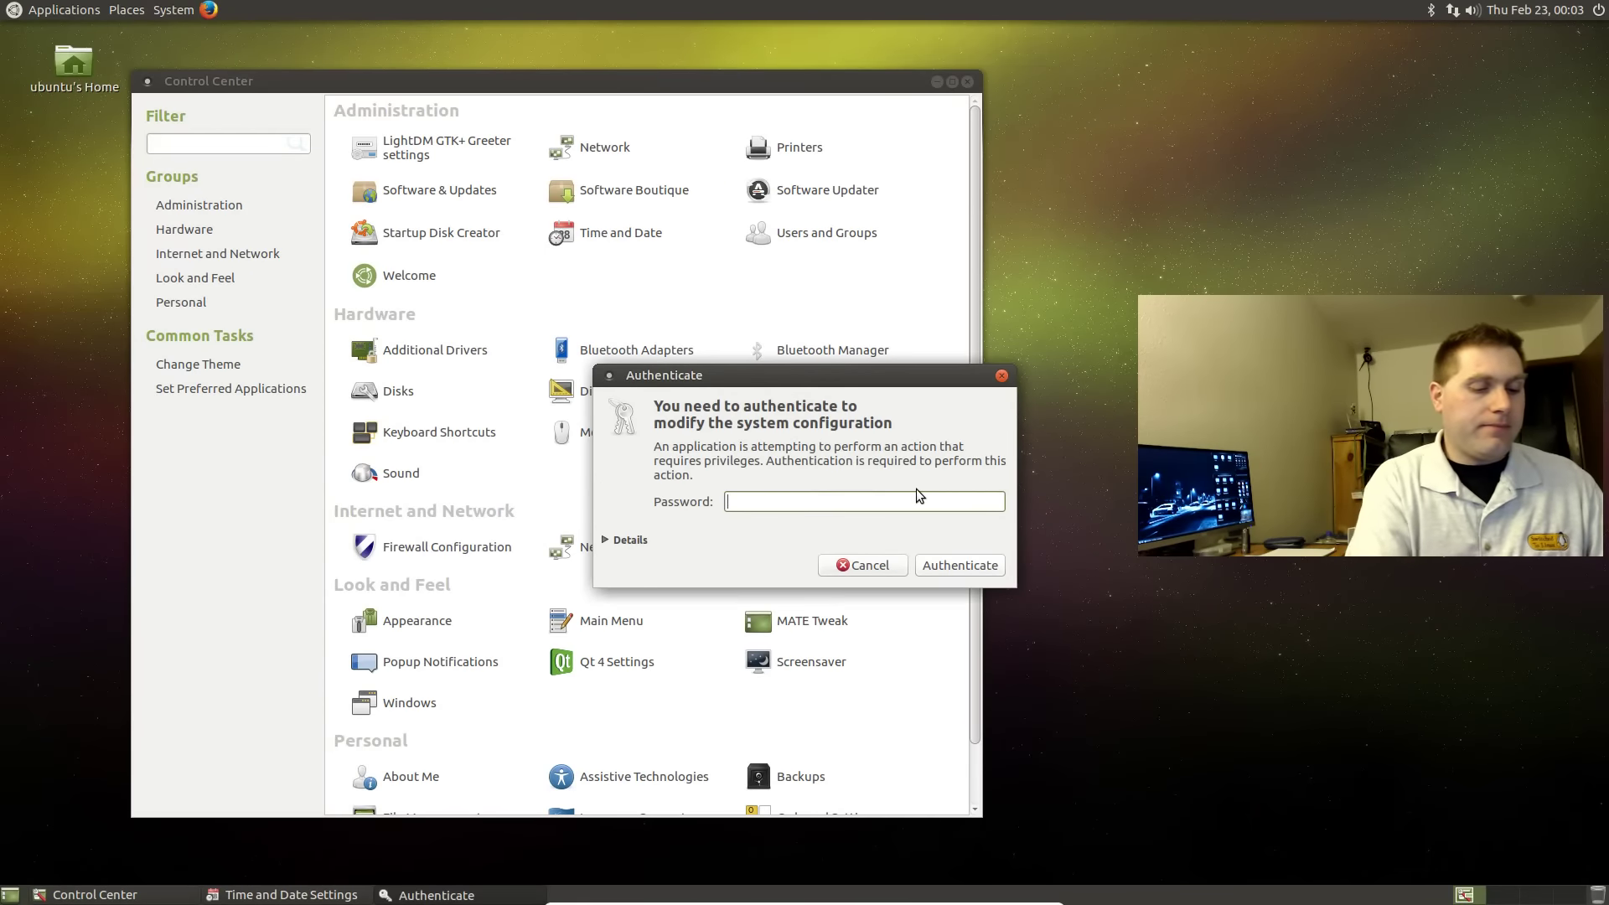
text(******)
key(Return)
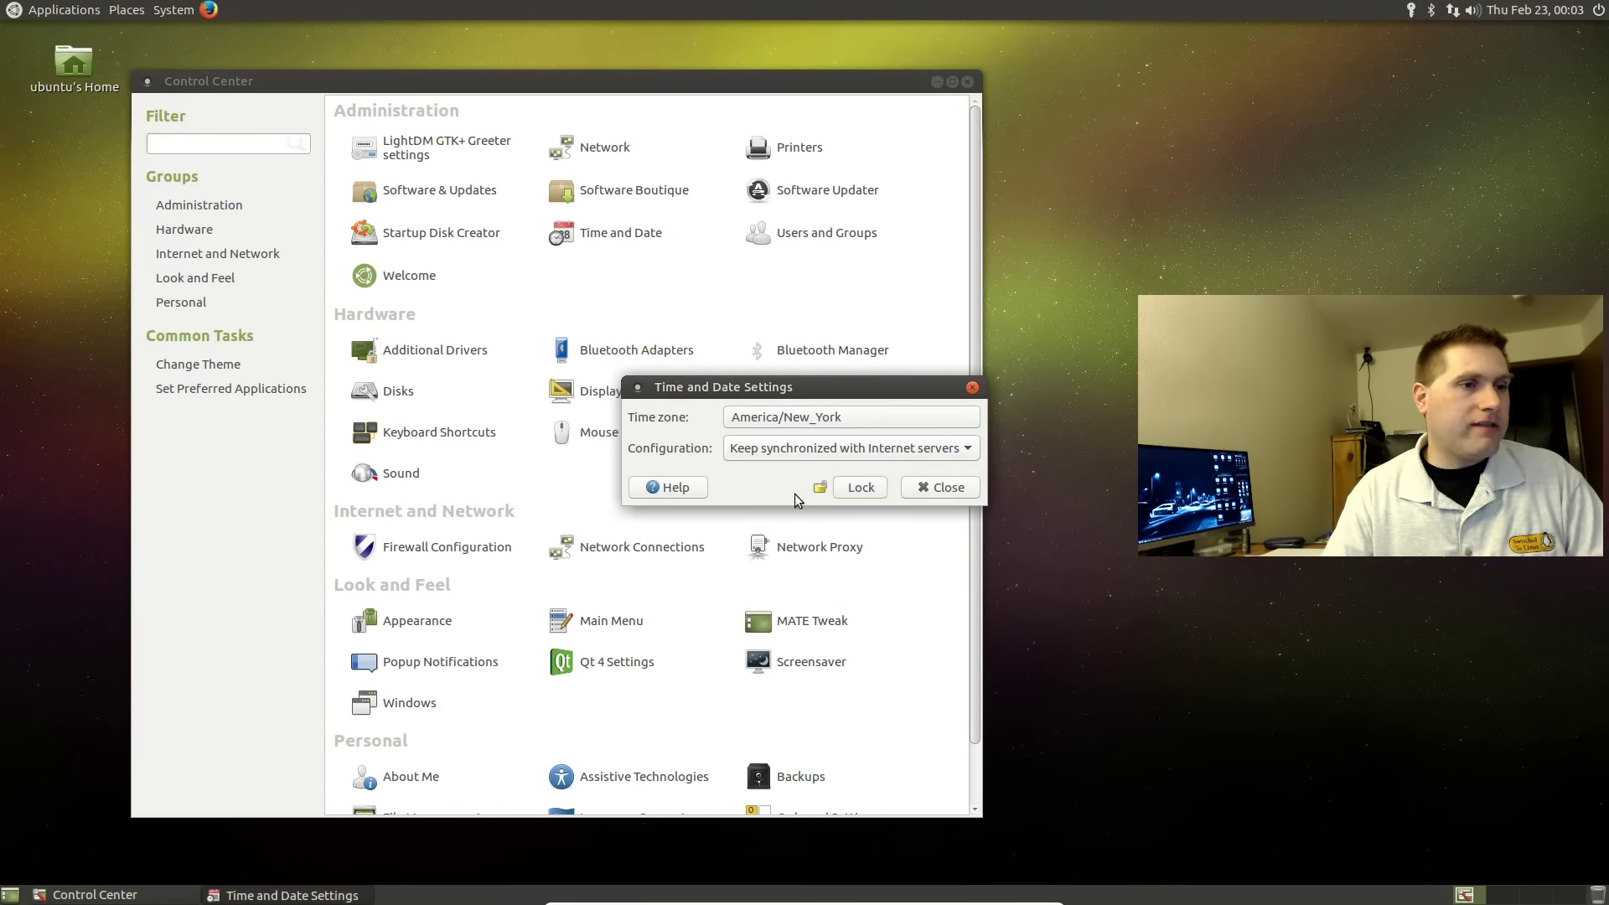
click(858, 488)
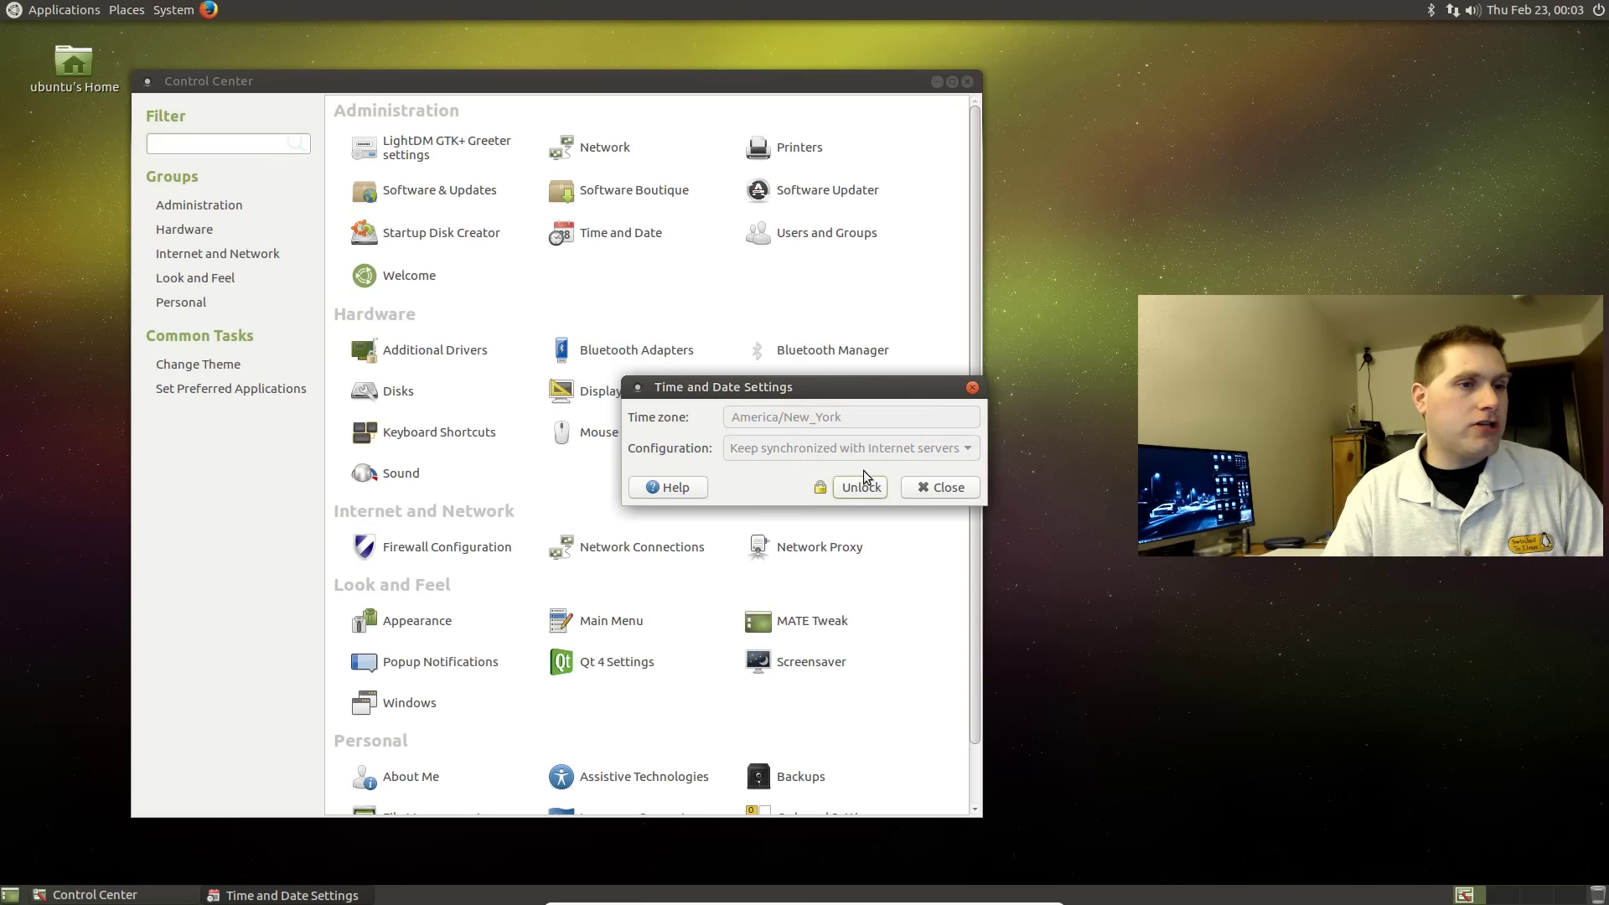
click(971, 388)
right_click(1535, 10)
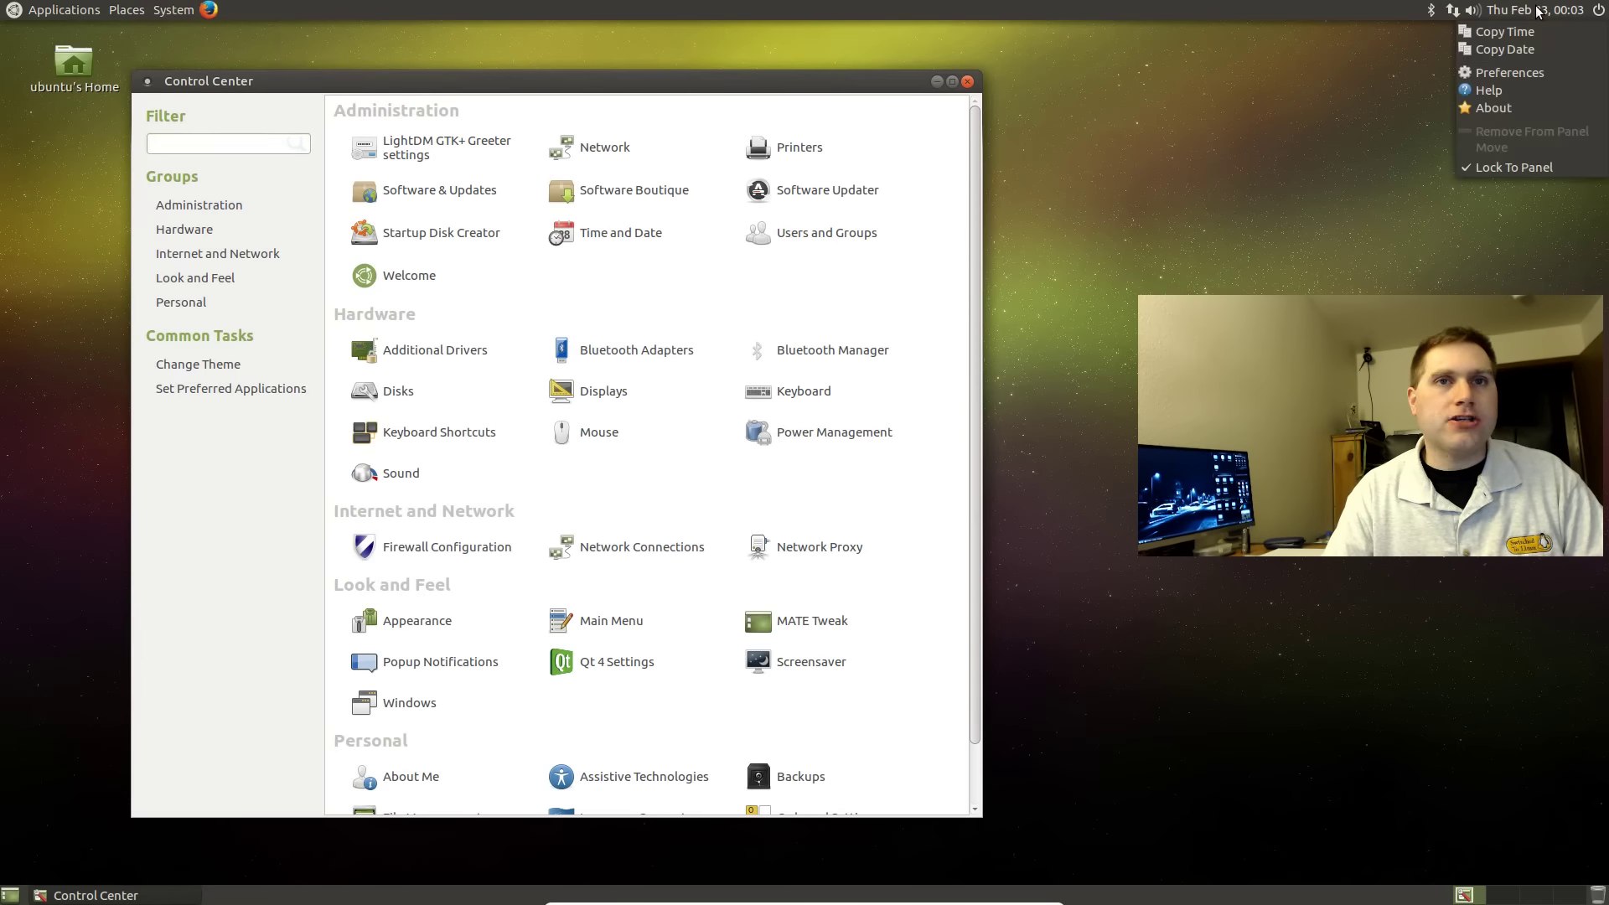
click(1500, 90)
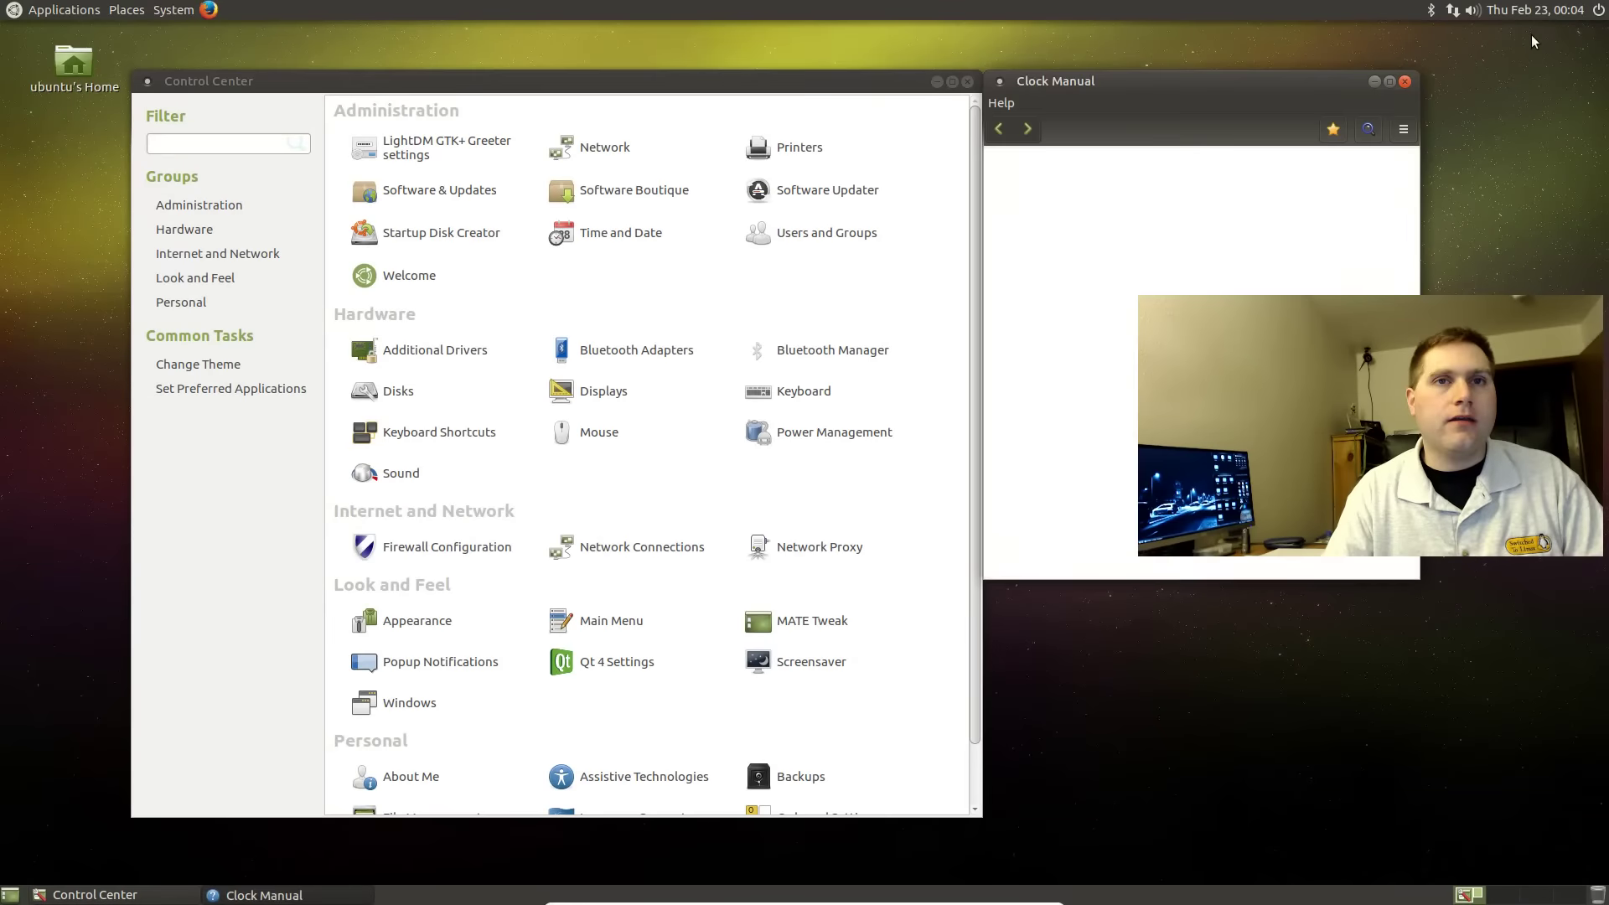
click(1403, 82)
Step: Open the panel clock's preferences, move the window aside, and set the clock to 12 hour format
right_click(1530, 10)
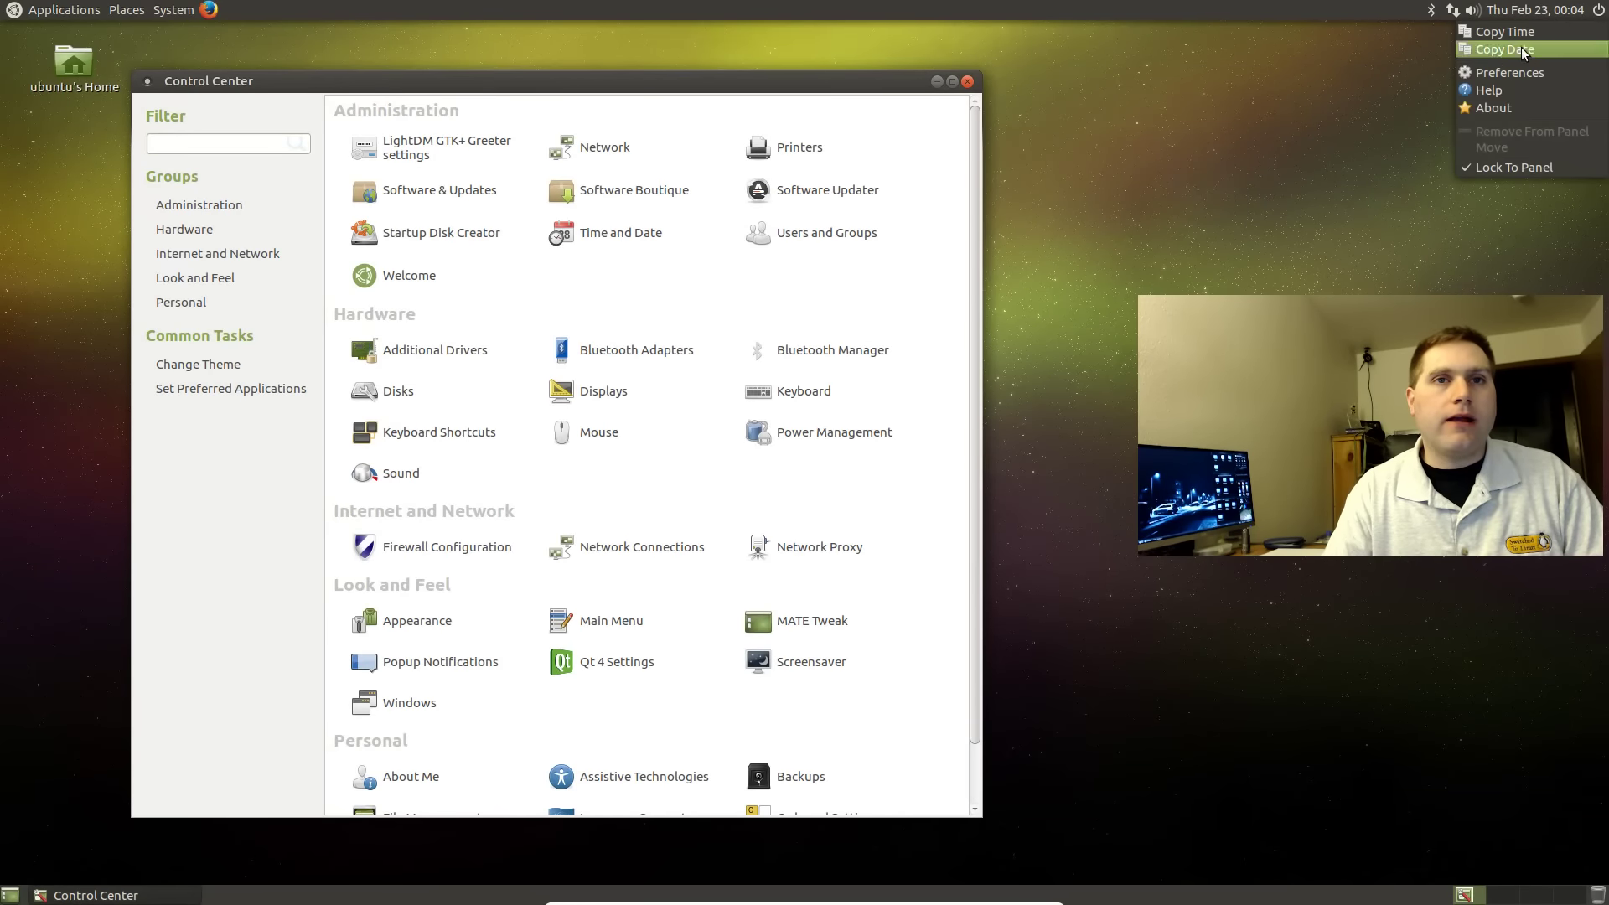
click(1515, 78)
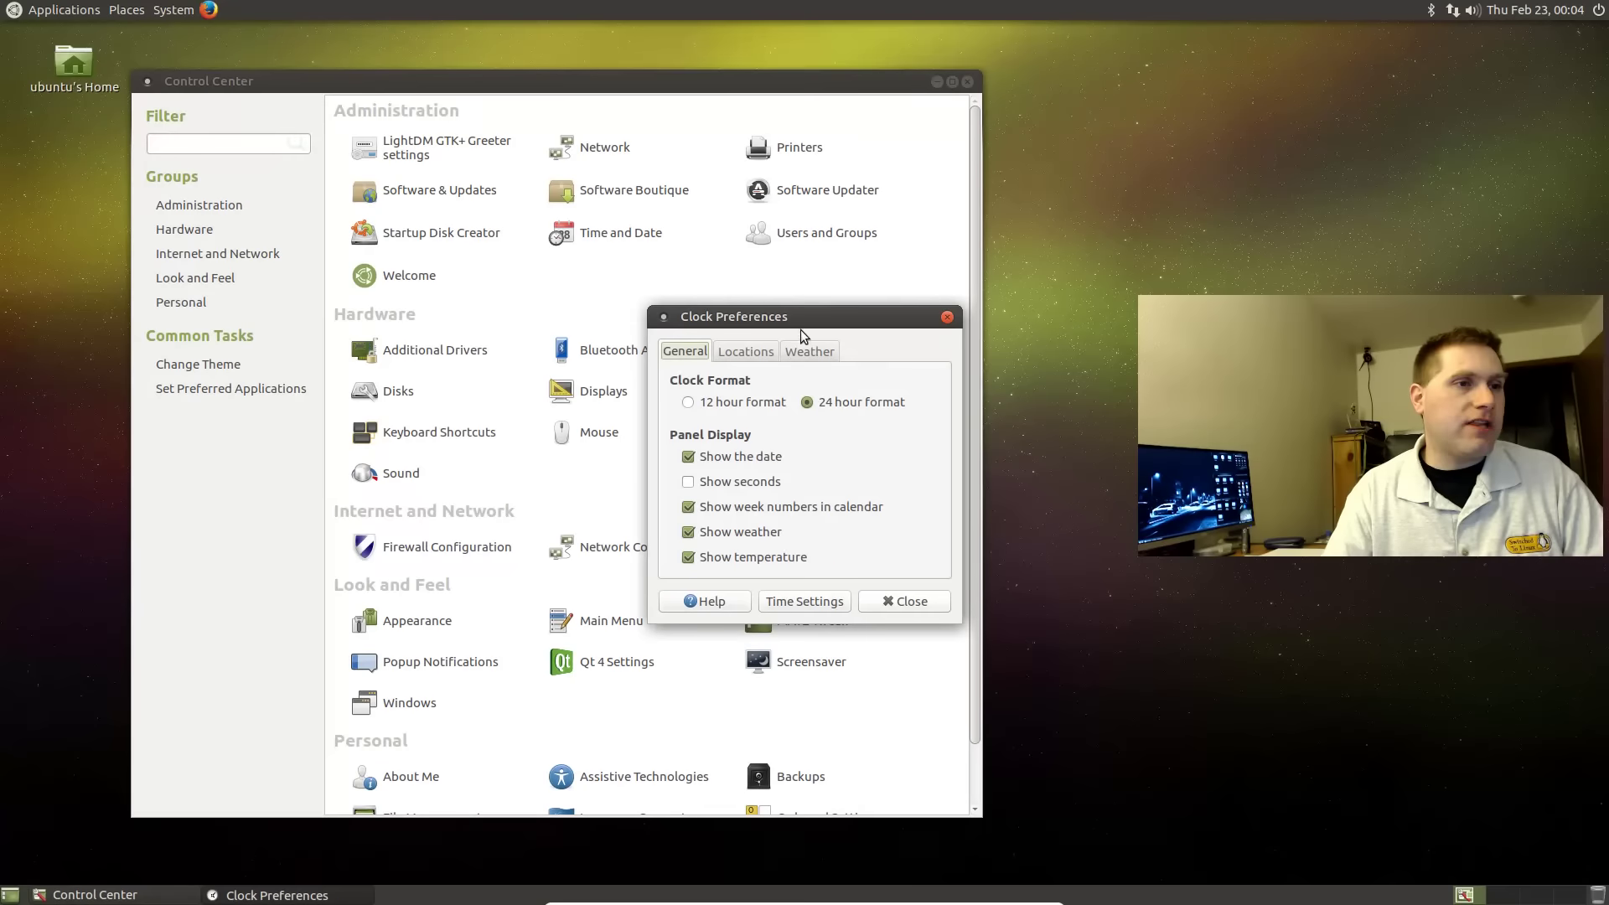
drag(821, 319, 1089, 251)
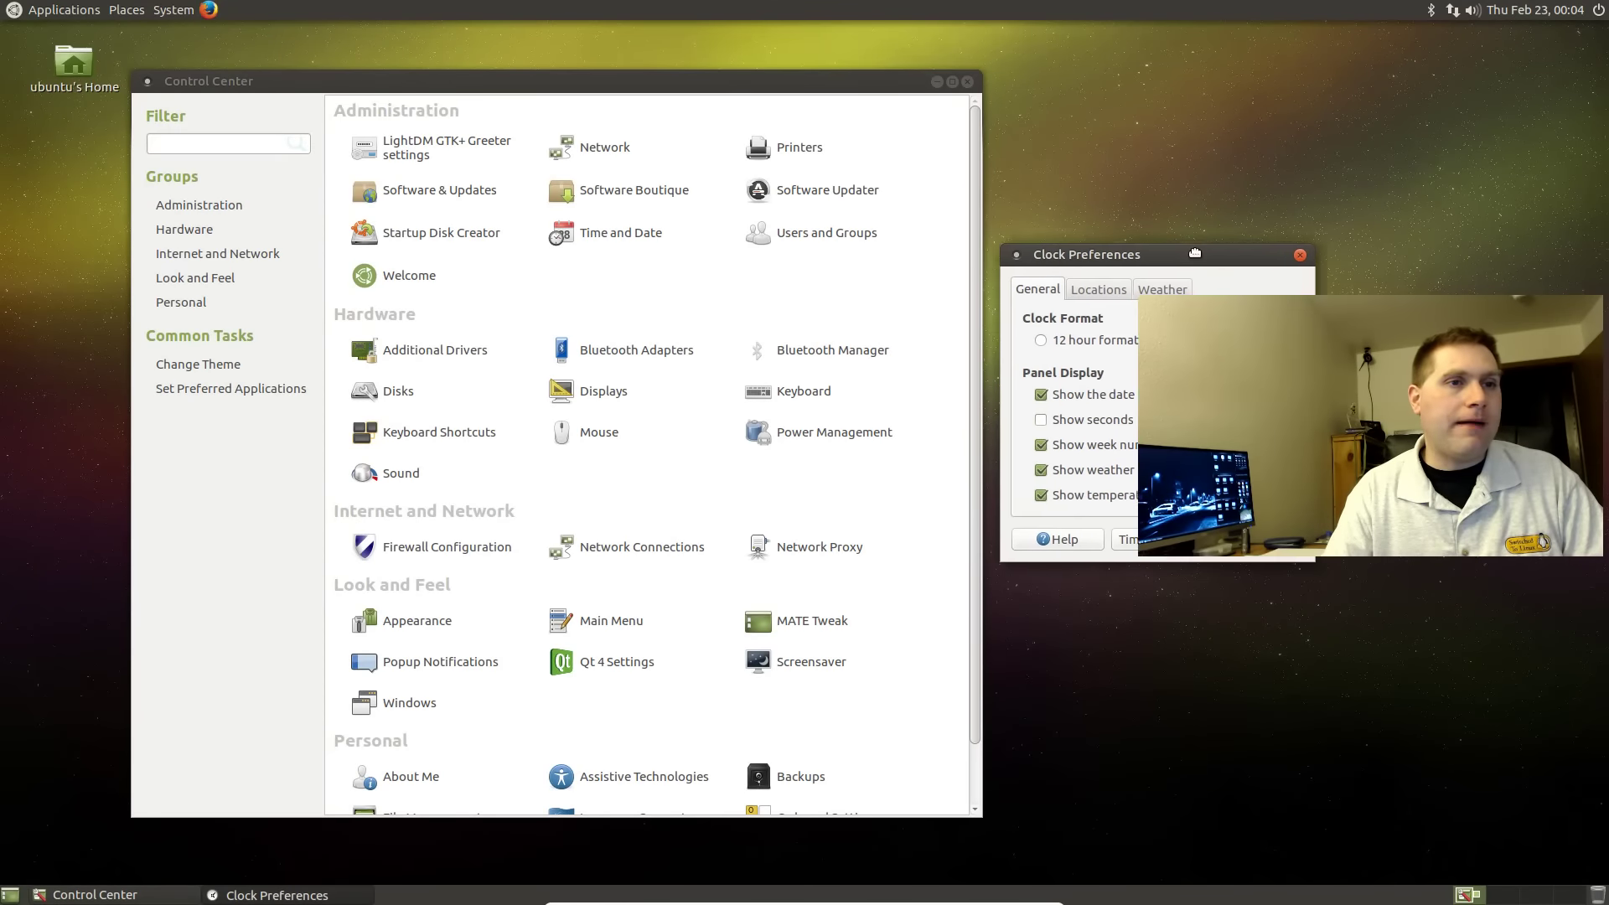
click(1087, 343)
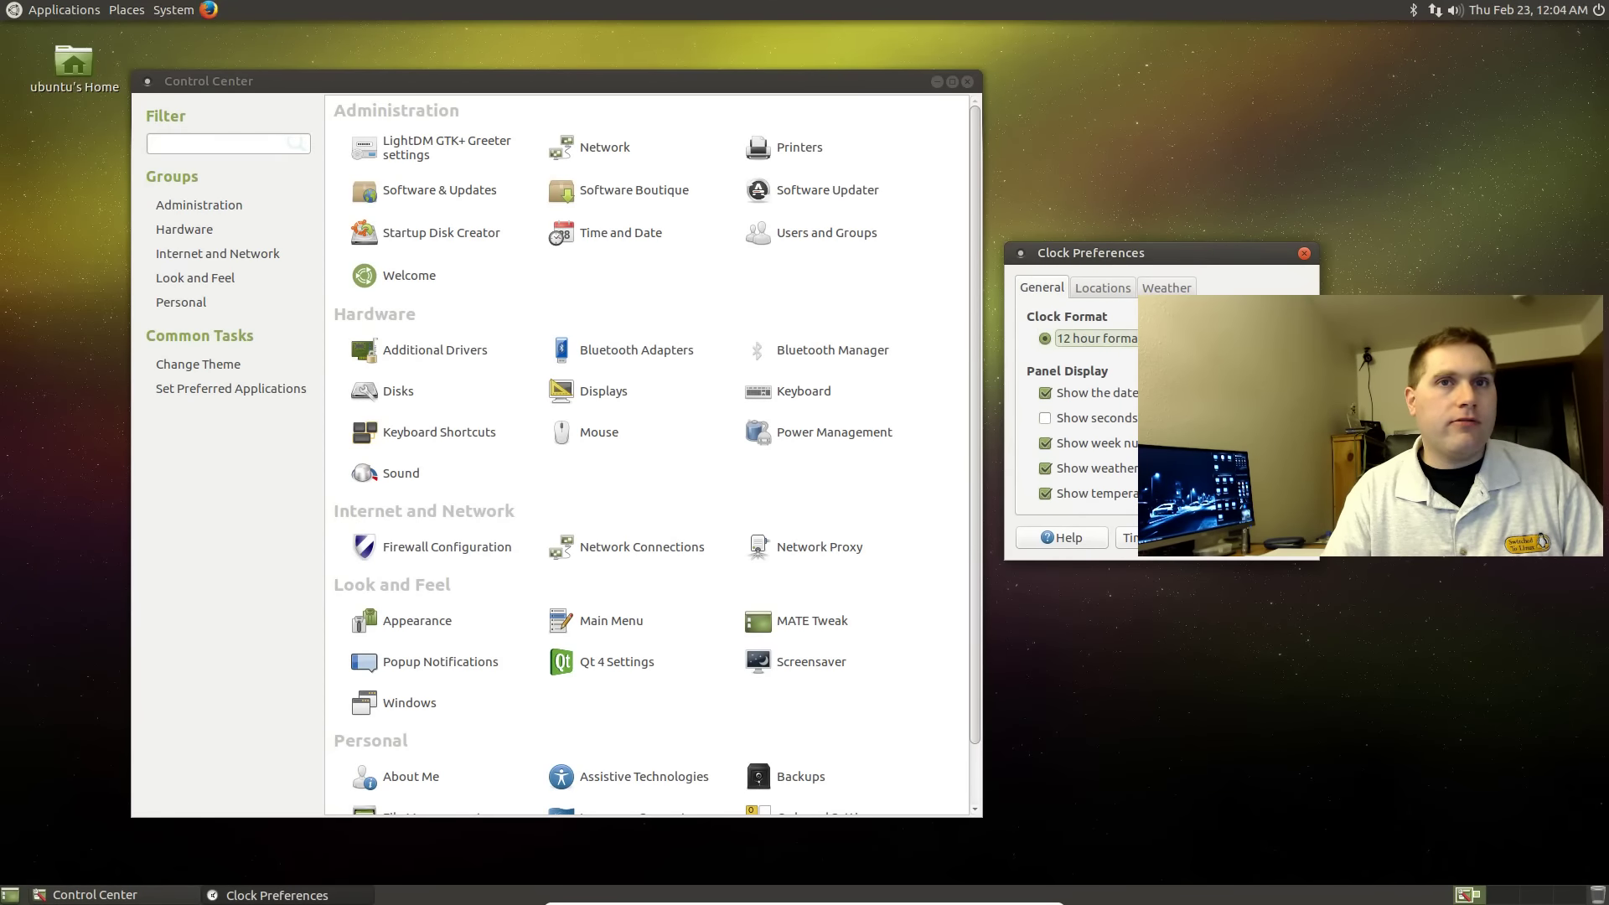
Step: Add State College as a location in the clock preferences, using the matching suggestion for its timezone and coordinates
click(1102, 291)
click(1176, 288)
click(1106, 288)
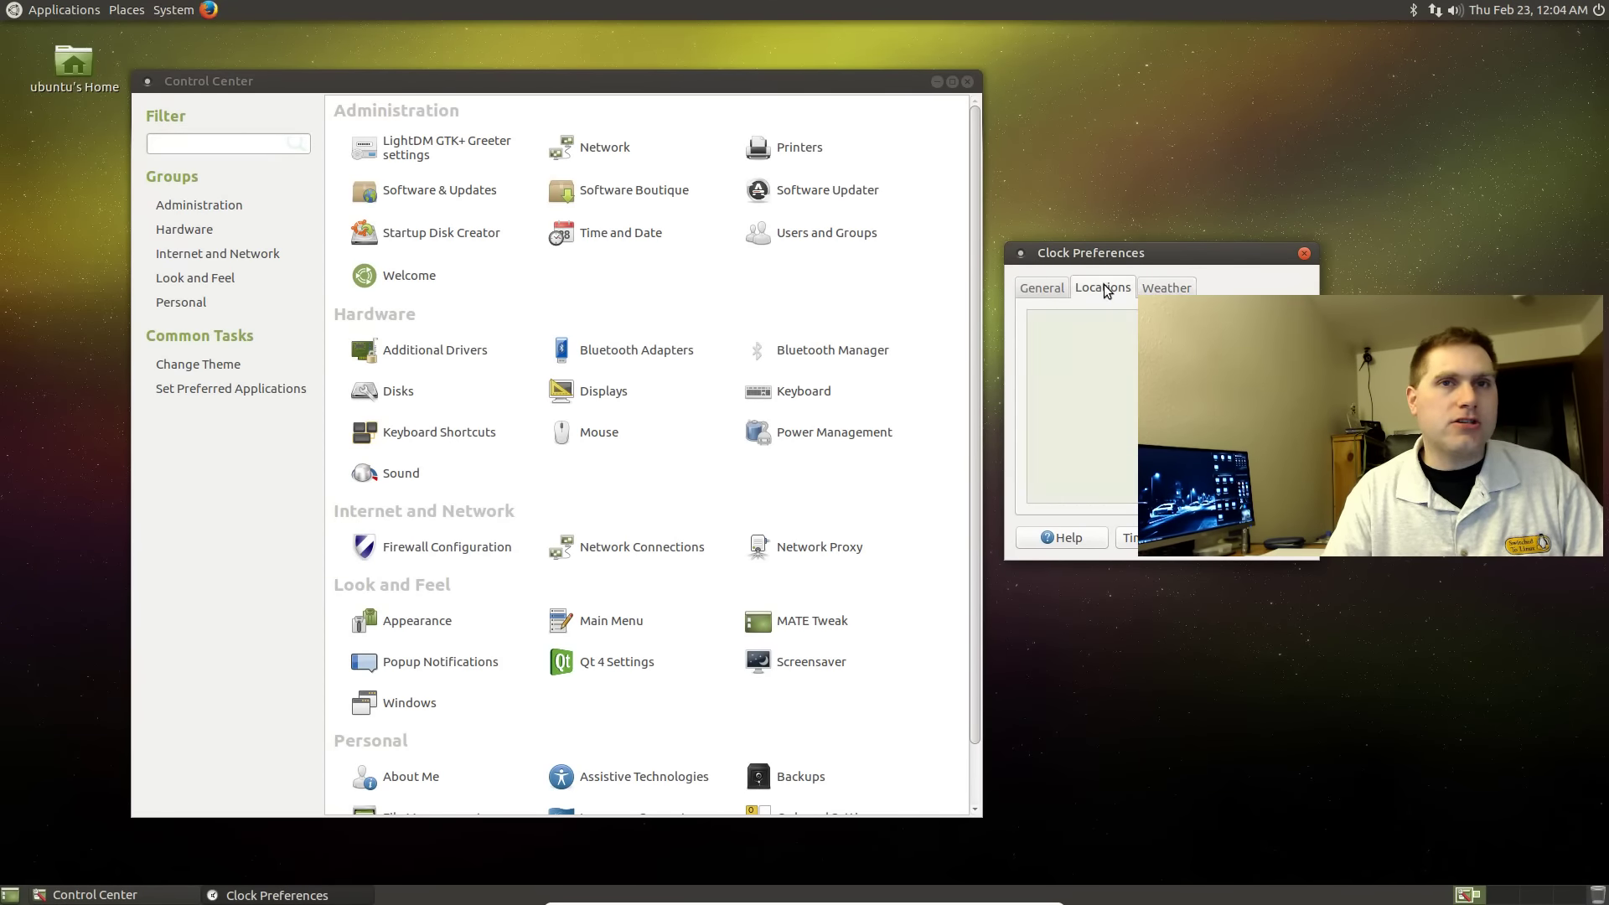
click(1150, 286)
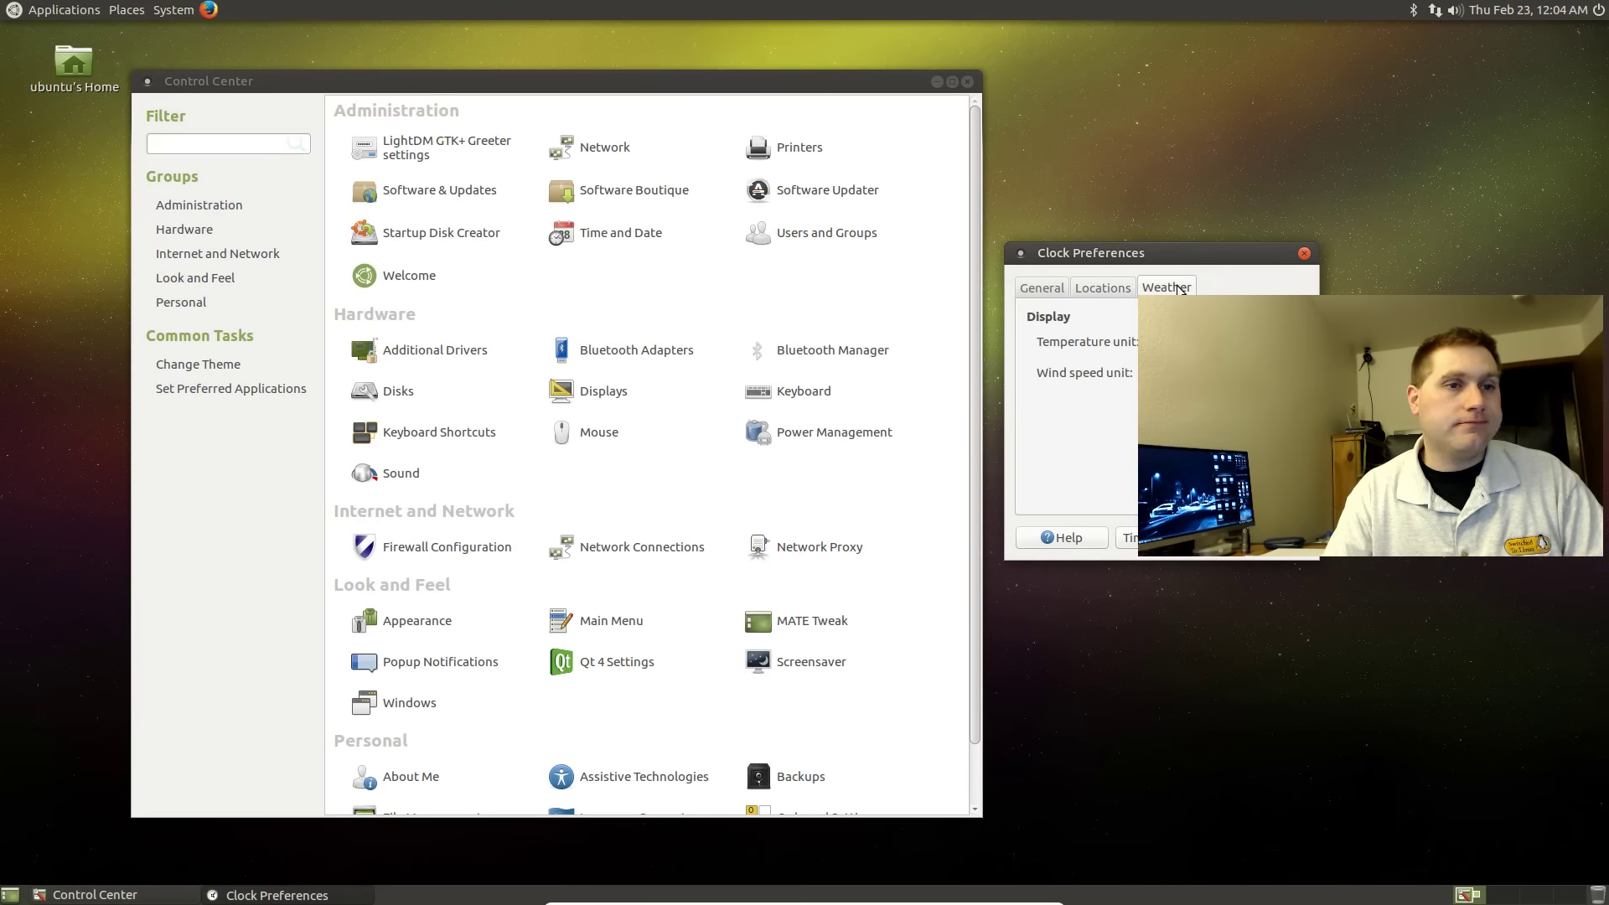
click(1110, 296)
click(1260, 323)
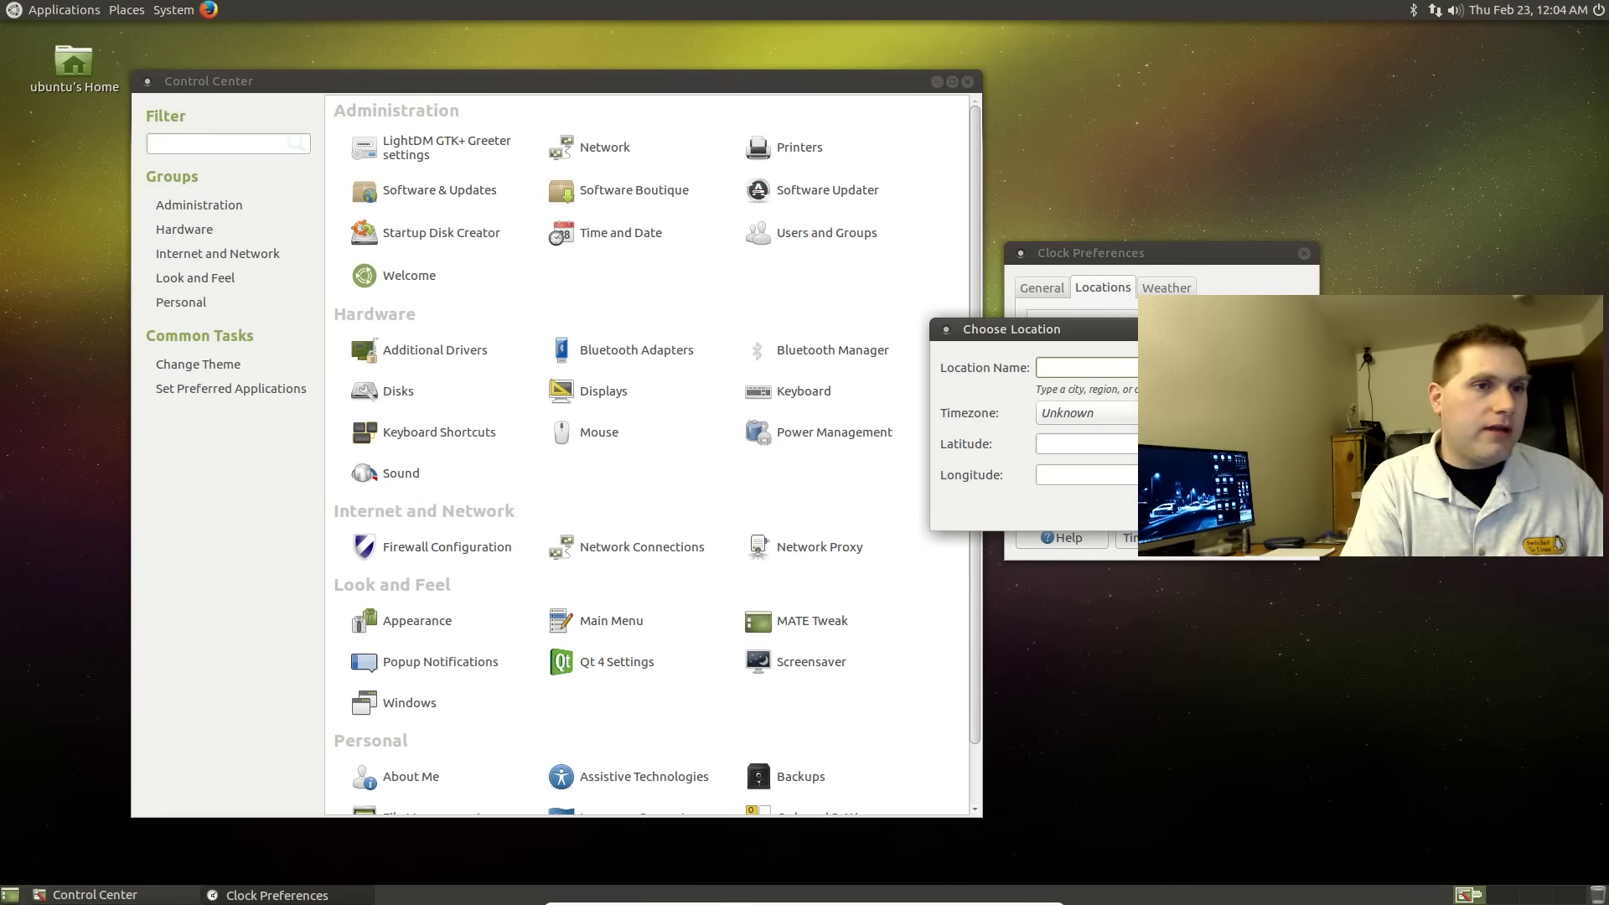
text(State Coll)
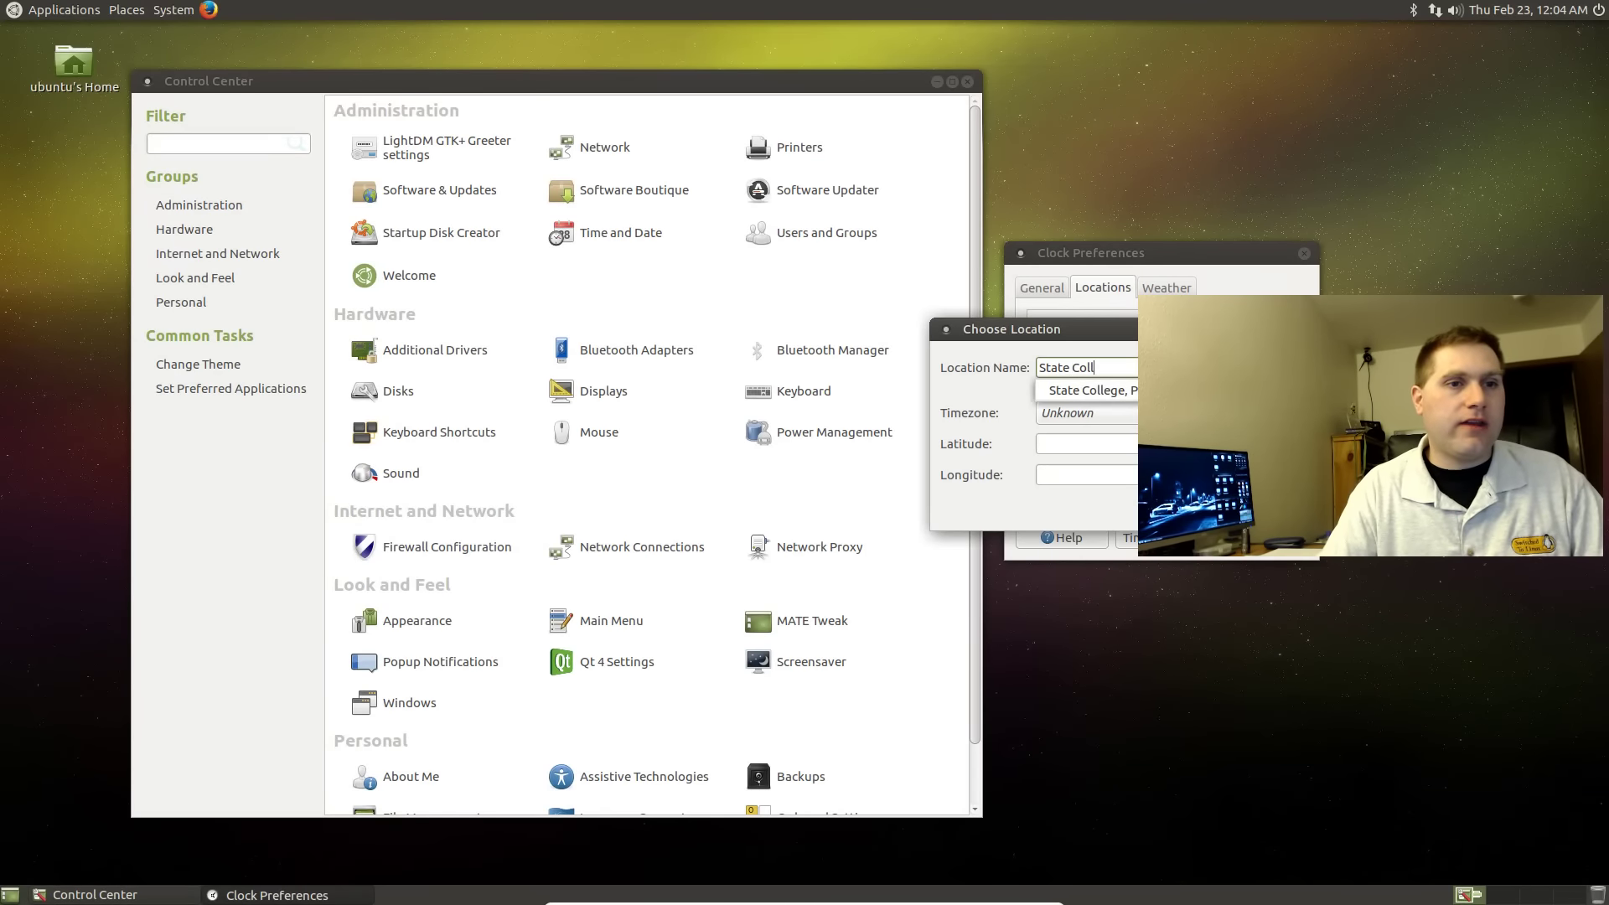
key(Down)
key(Return)
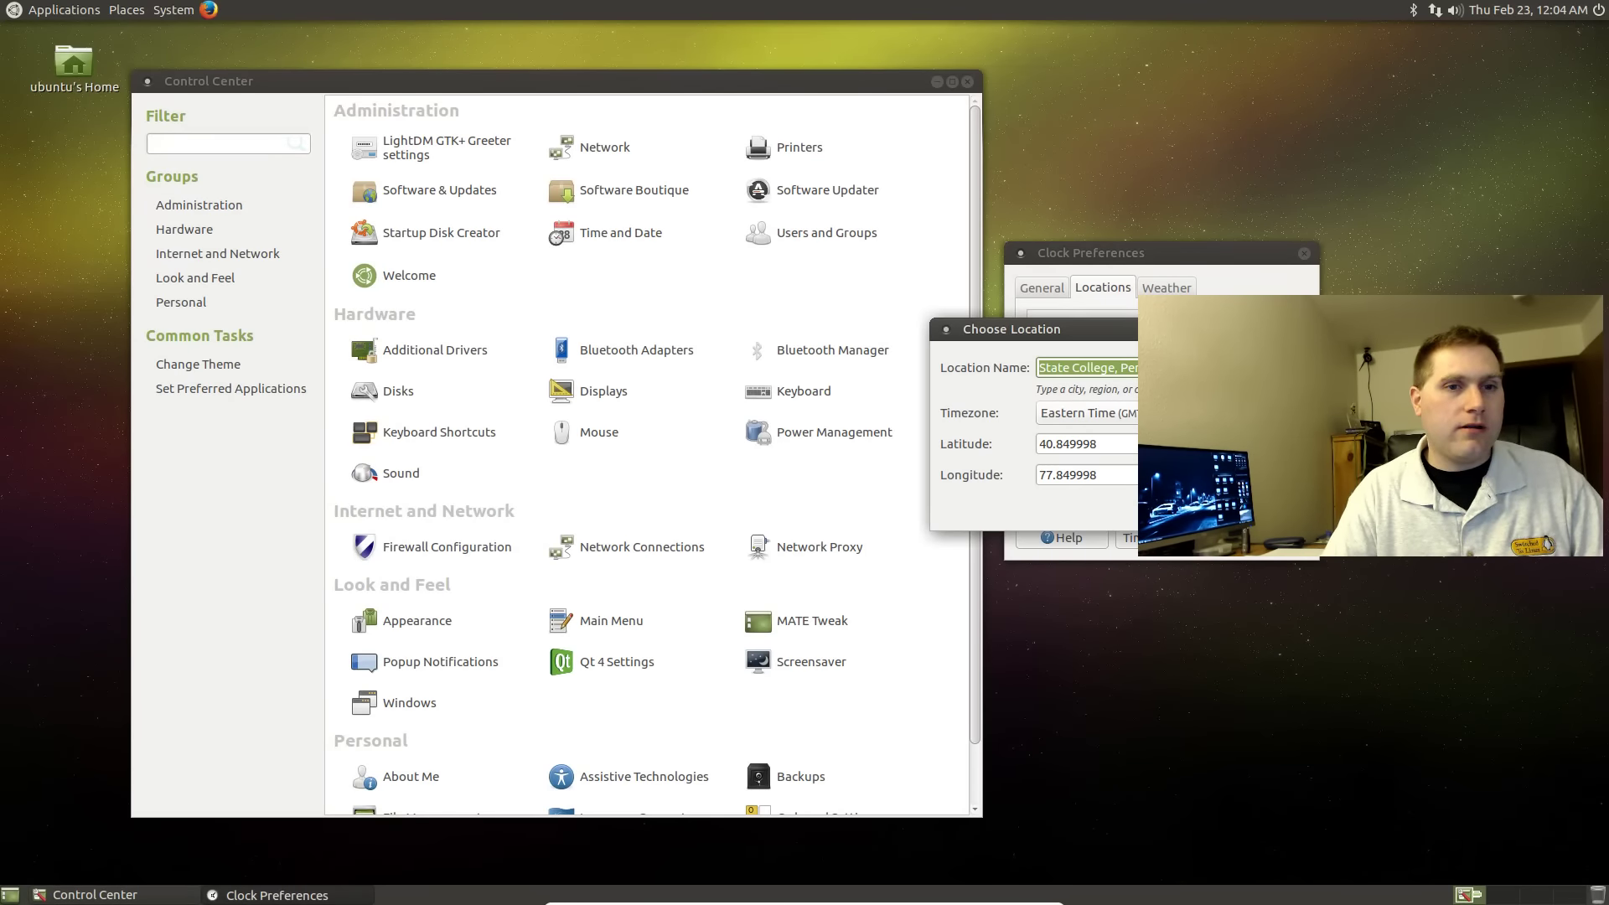
key(Return)
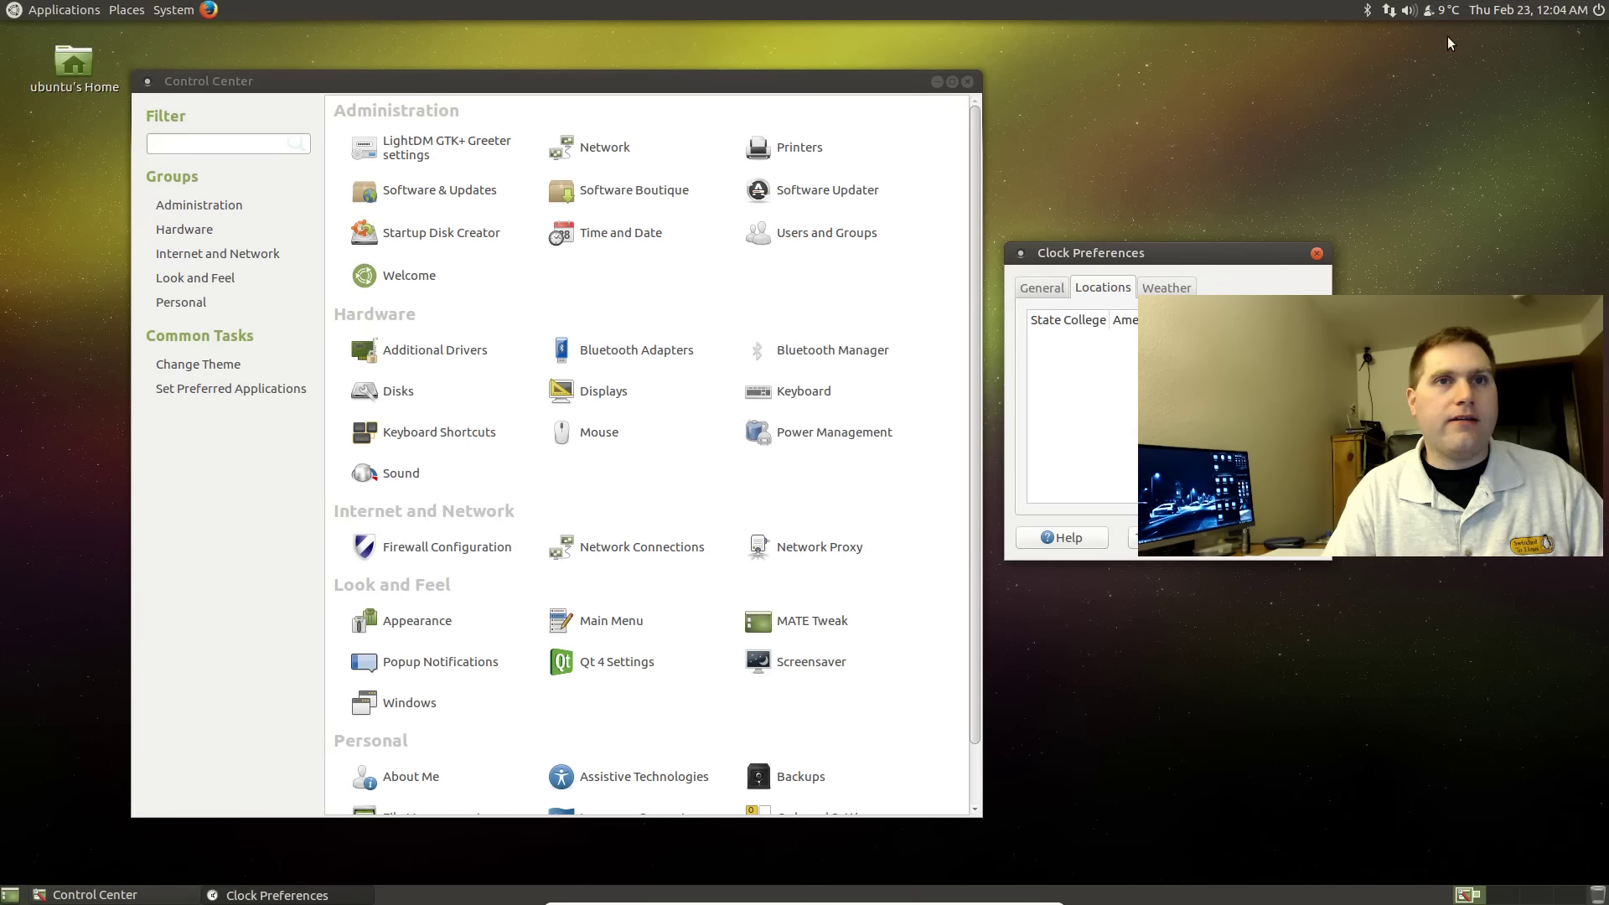
Step: Set the clock's weather temperature unit to Fahrenheit and close the clock preferences
click(1153, 289)
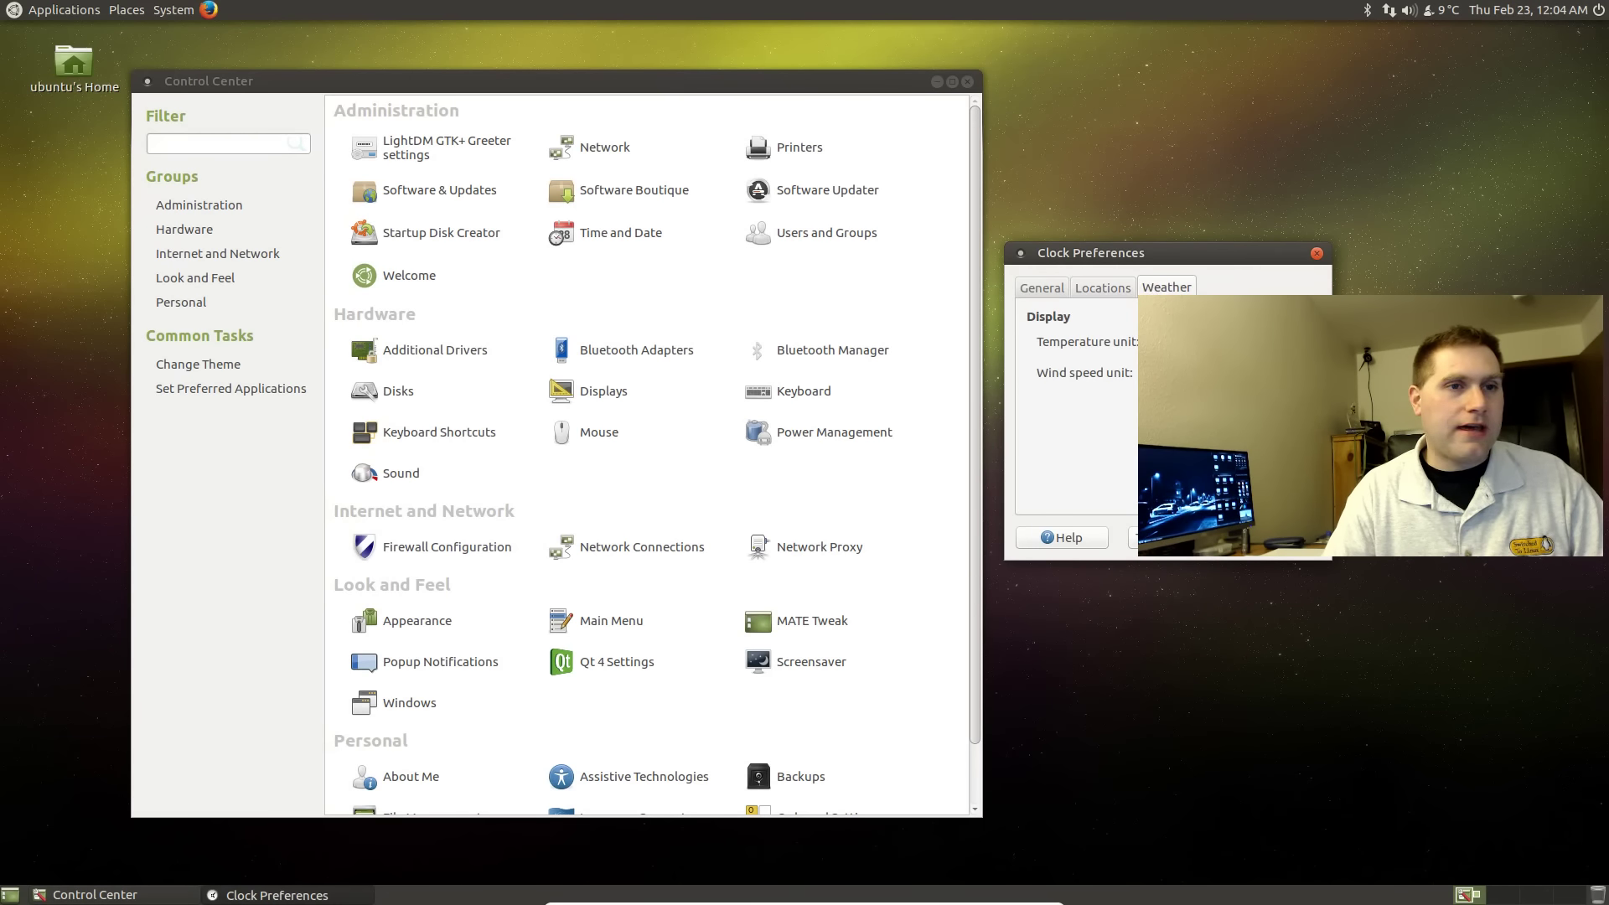
click(1173, 363)
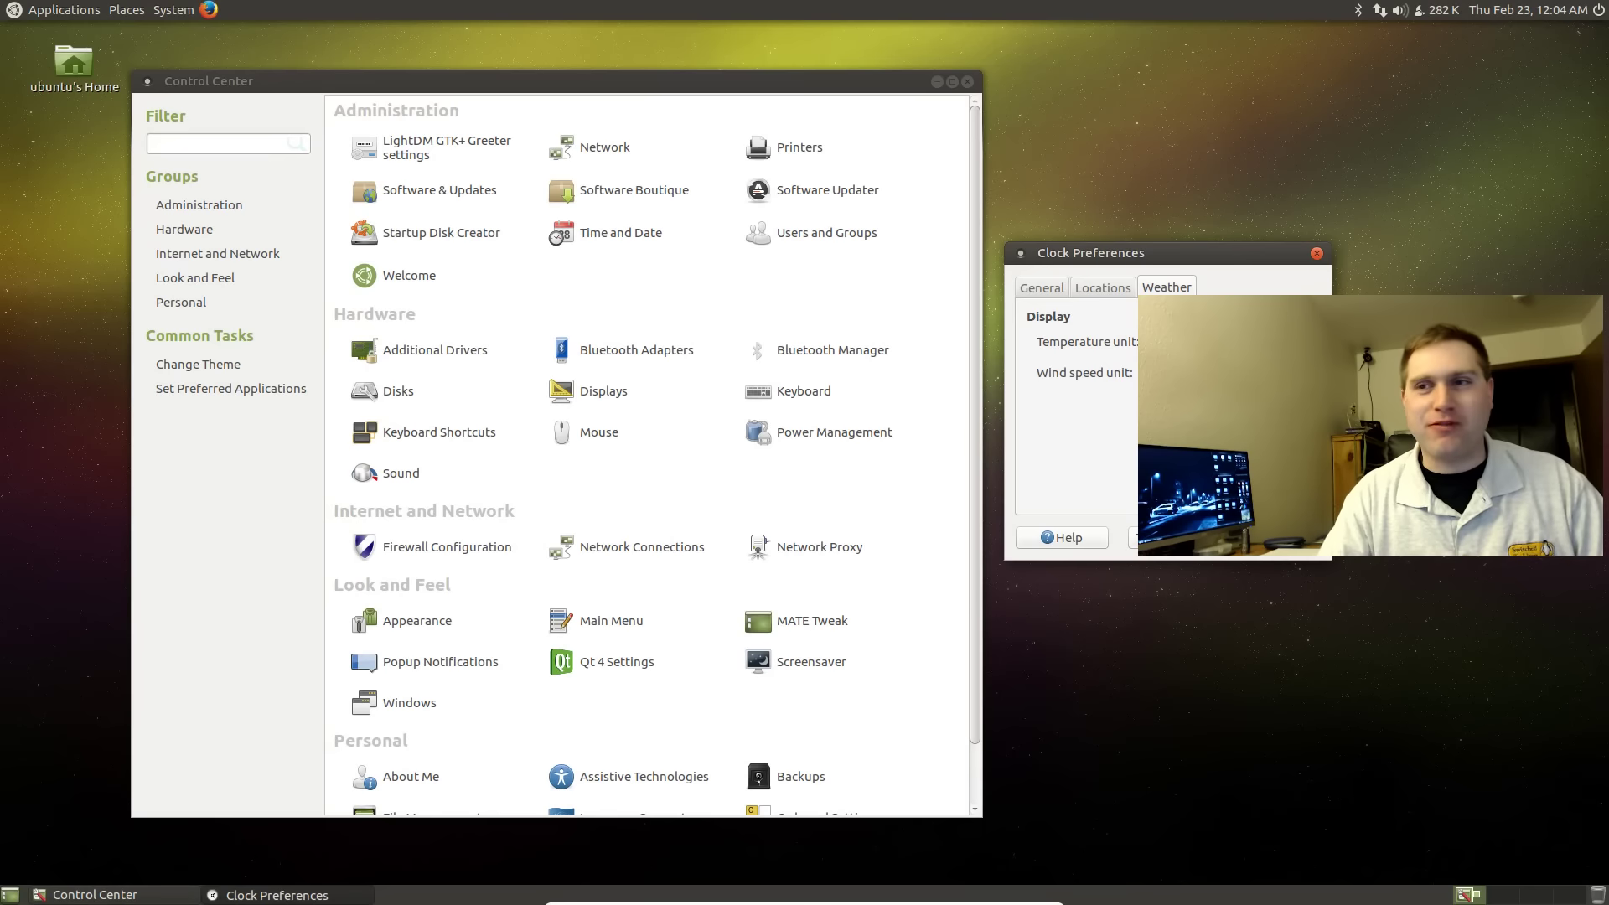
click(1173, 383)
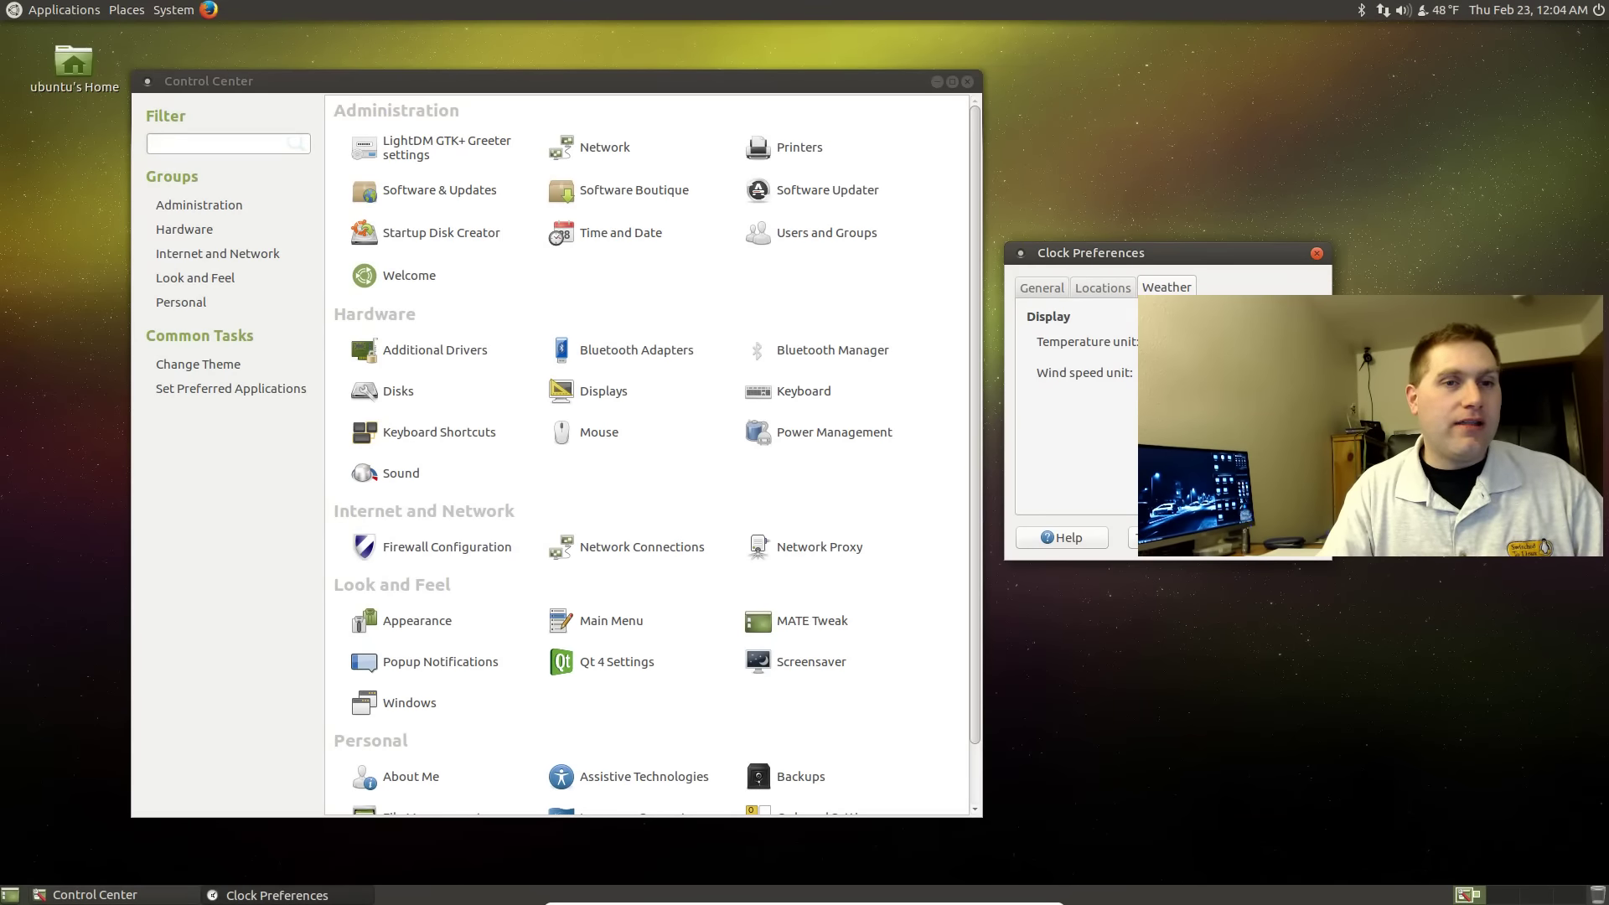
click(1290, 537)
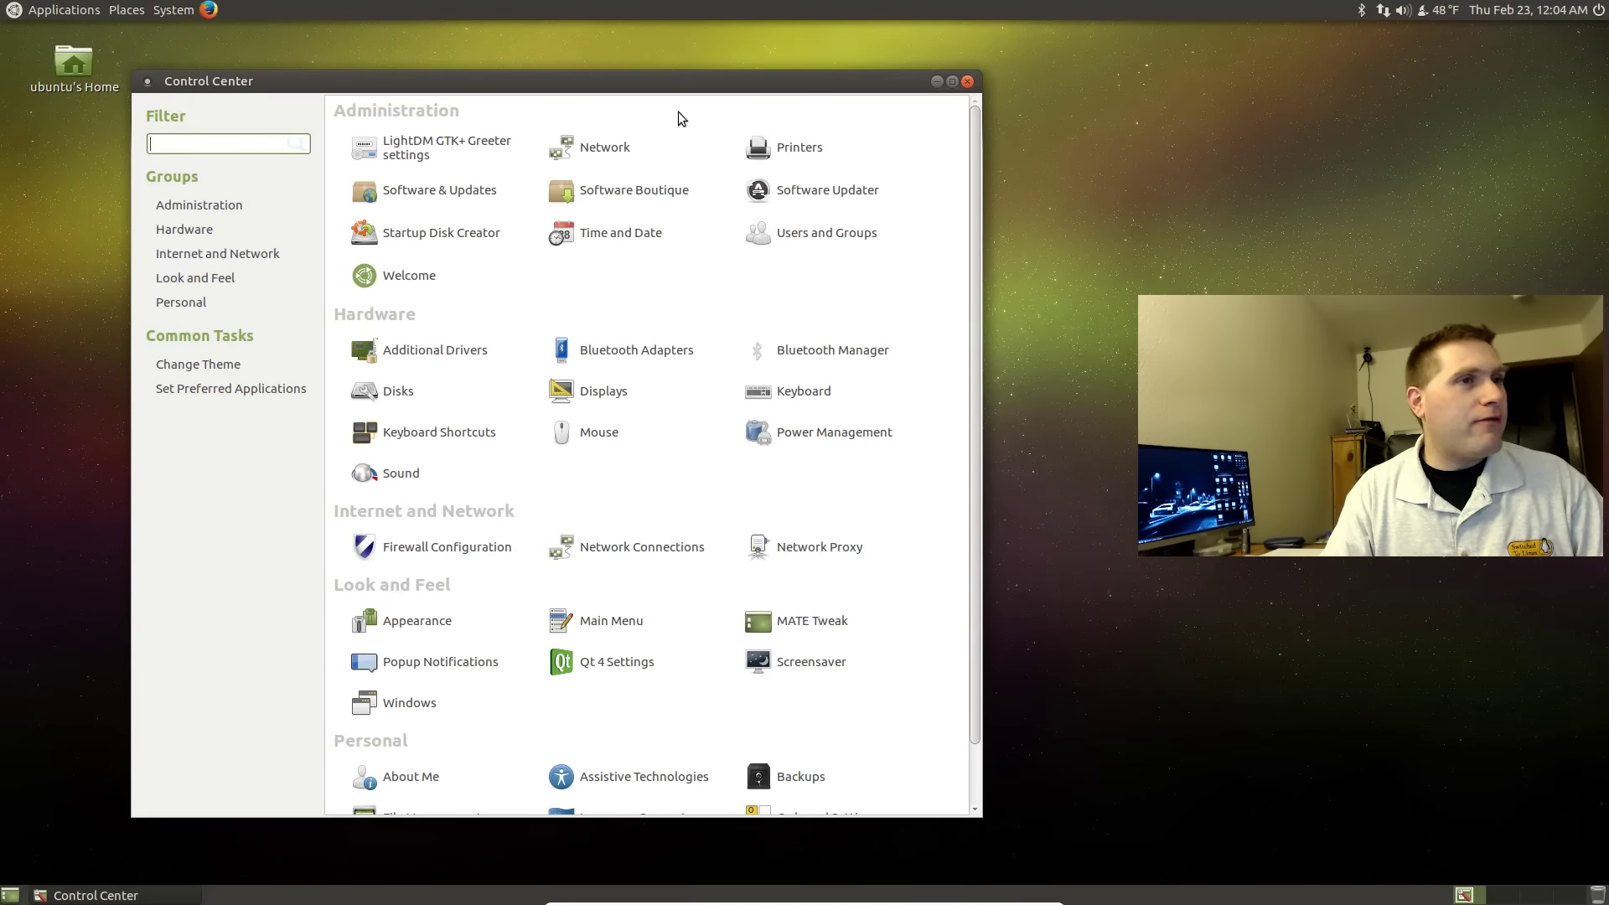
Step: Check for updates with Software Updater and open its settings to view the Ubuntu software download sources
click(795, 189)
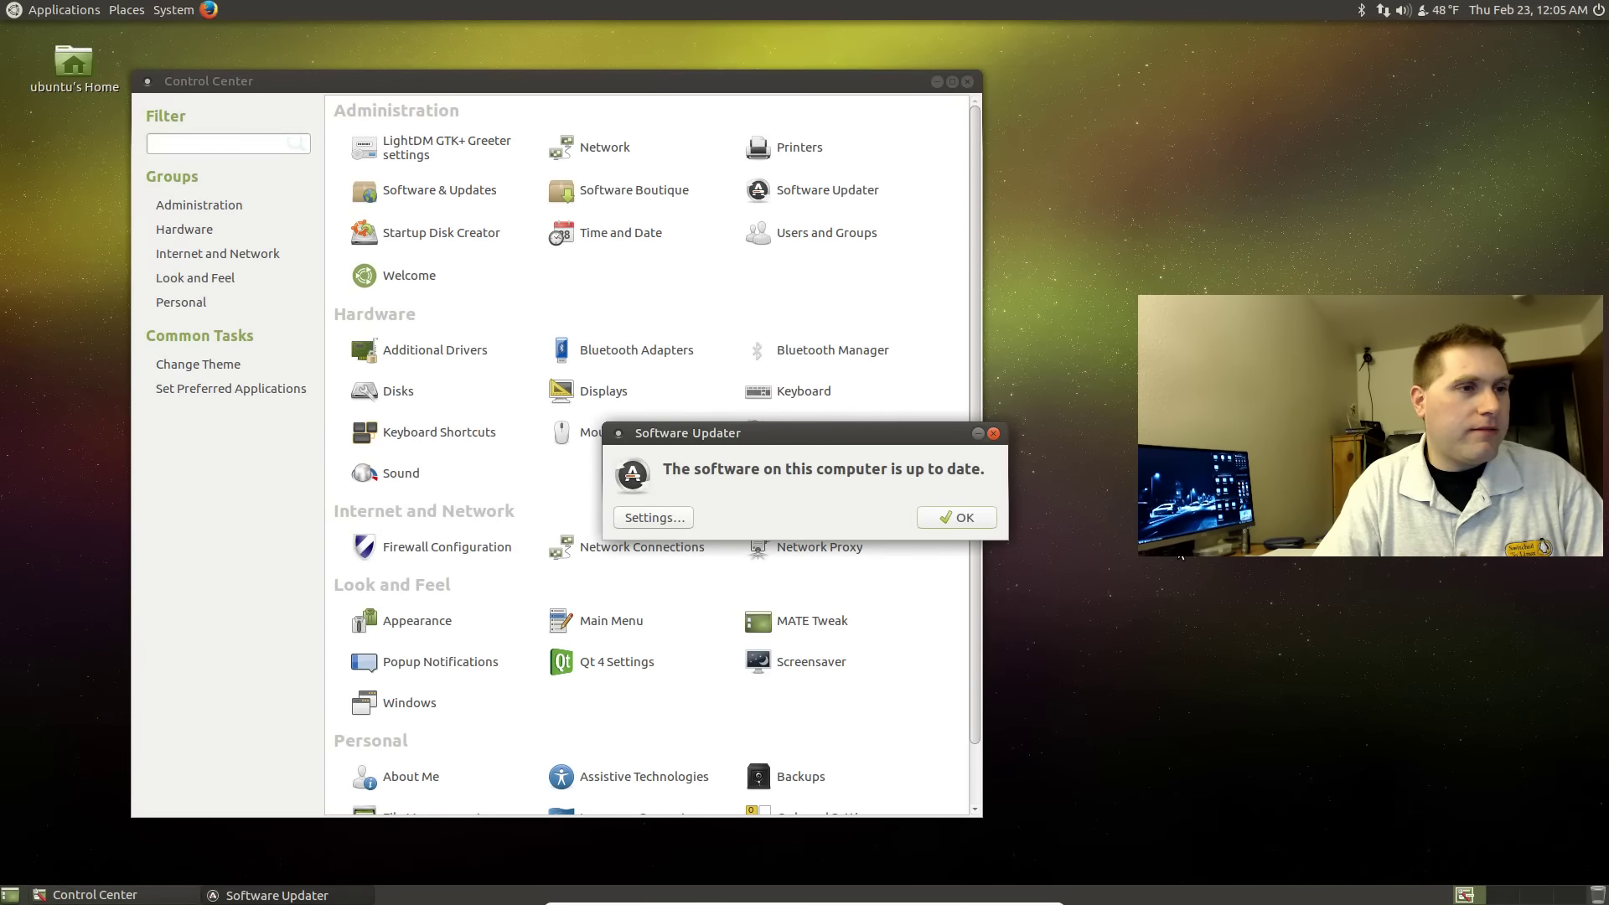
click(668, 514)
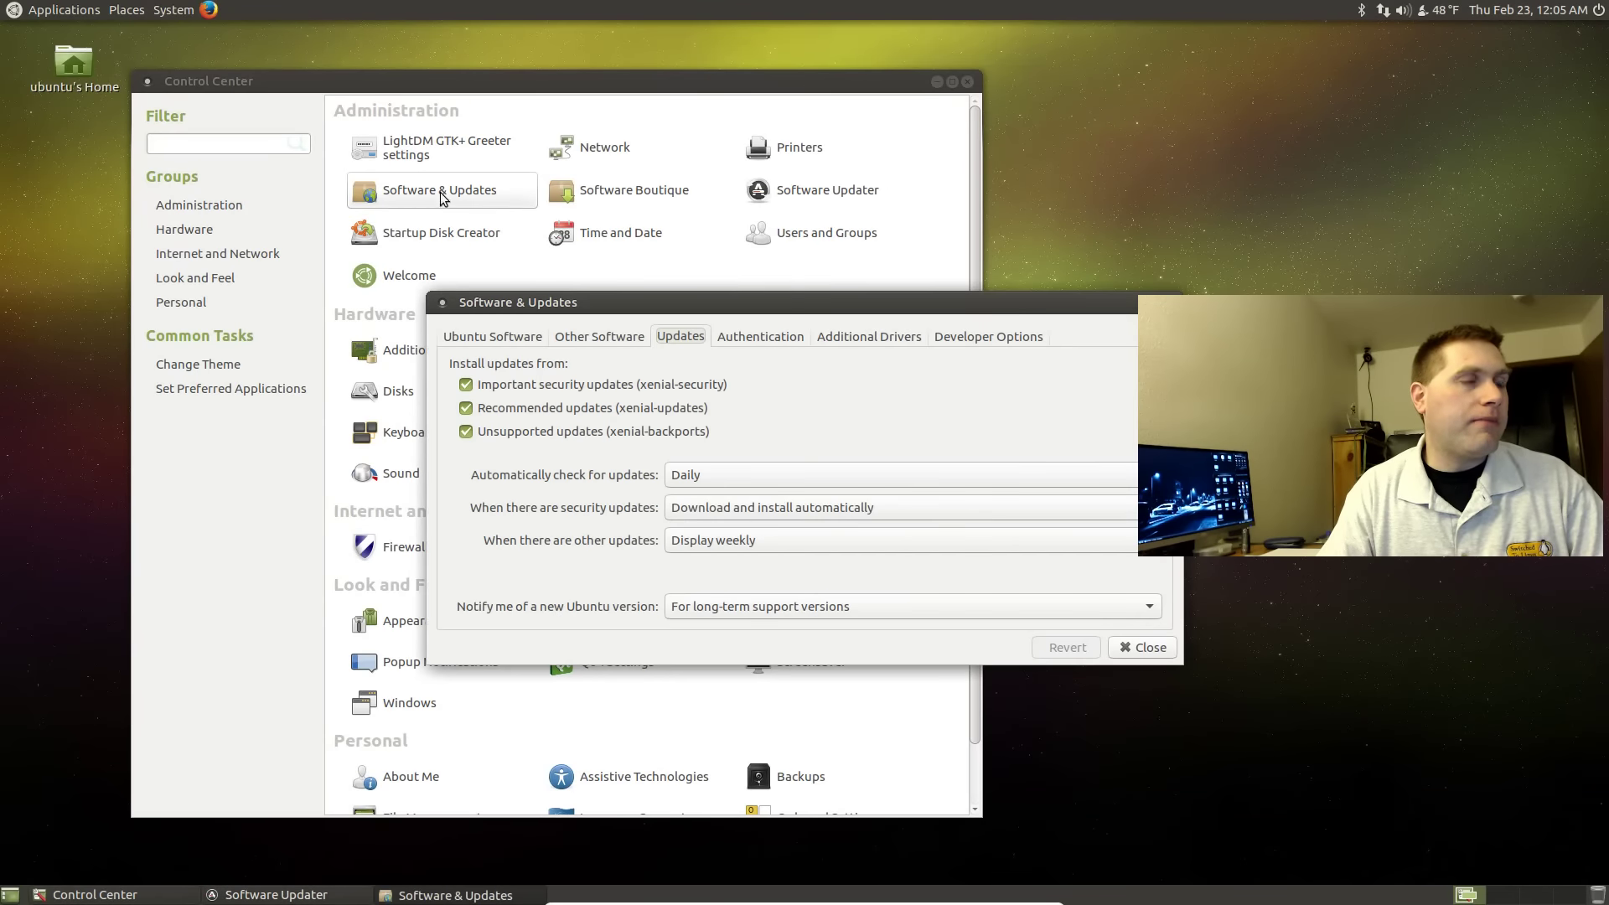
click(492, 336)
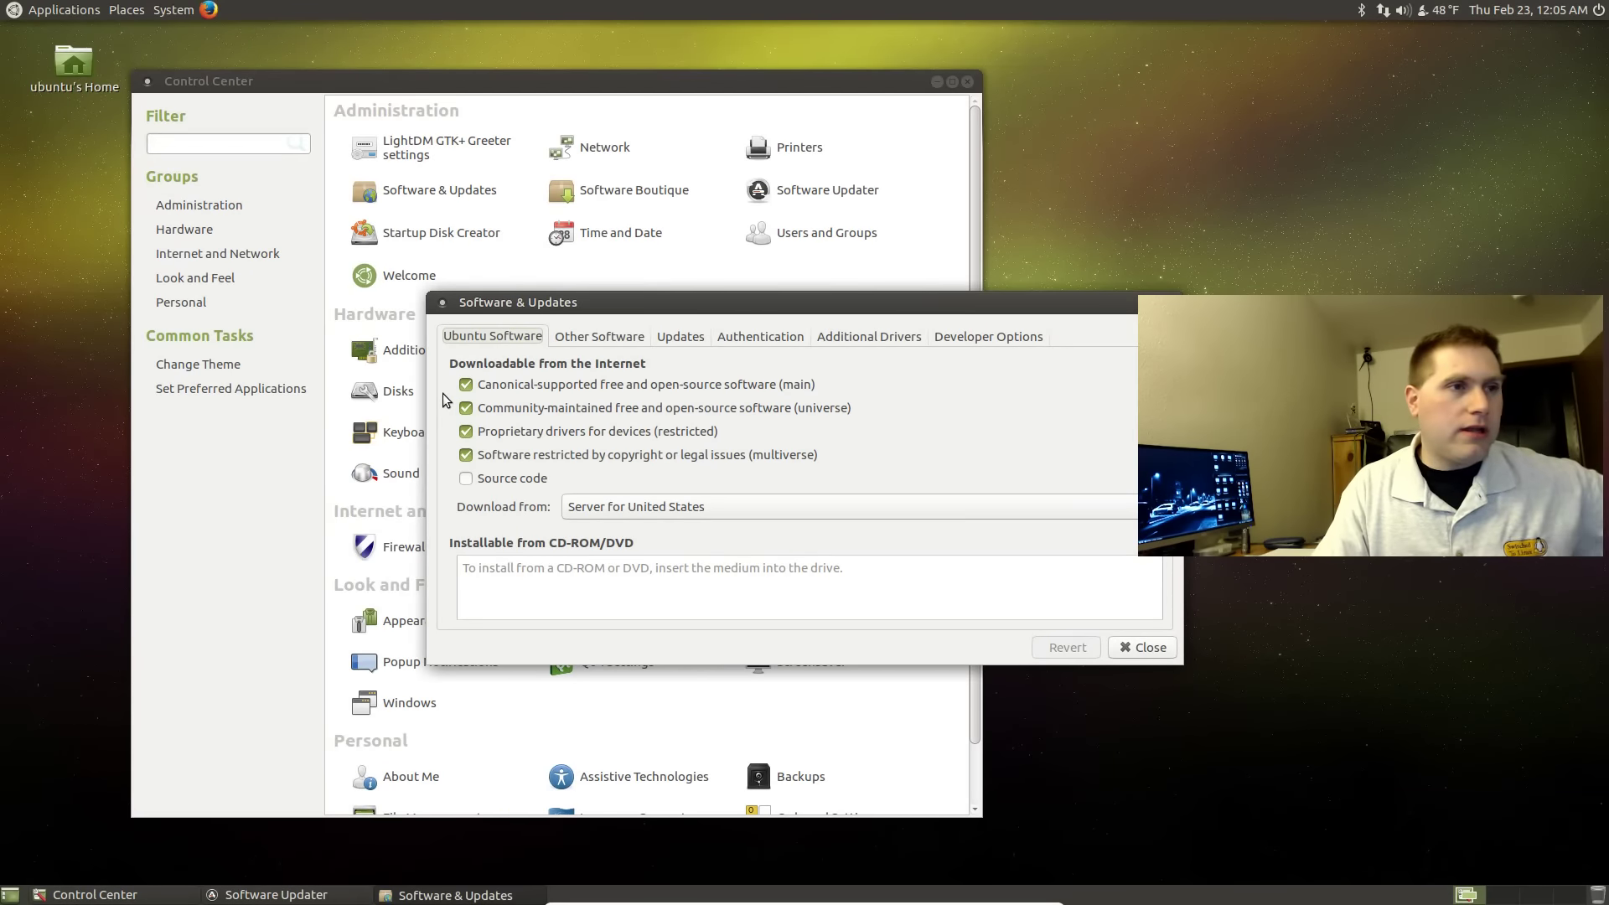
drag(692, 295, 538, 274)
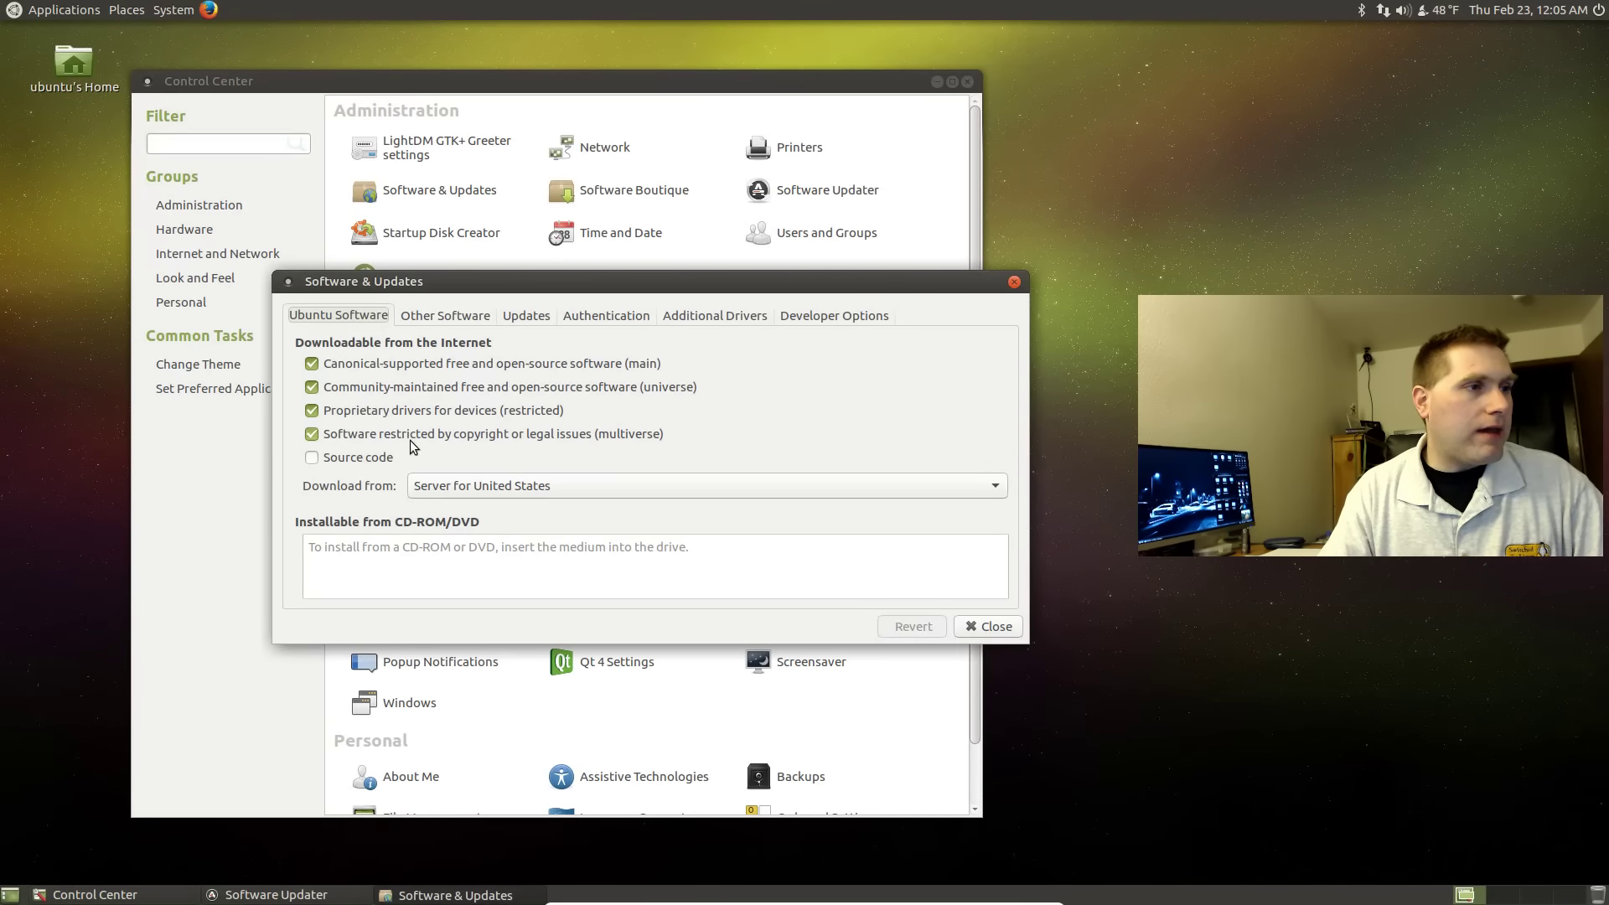
Step: Examine the other software sources and the prompt for adding an APT repository, cancelling it without adding one
click(445, 319)
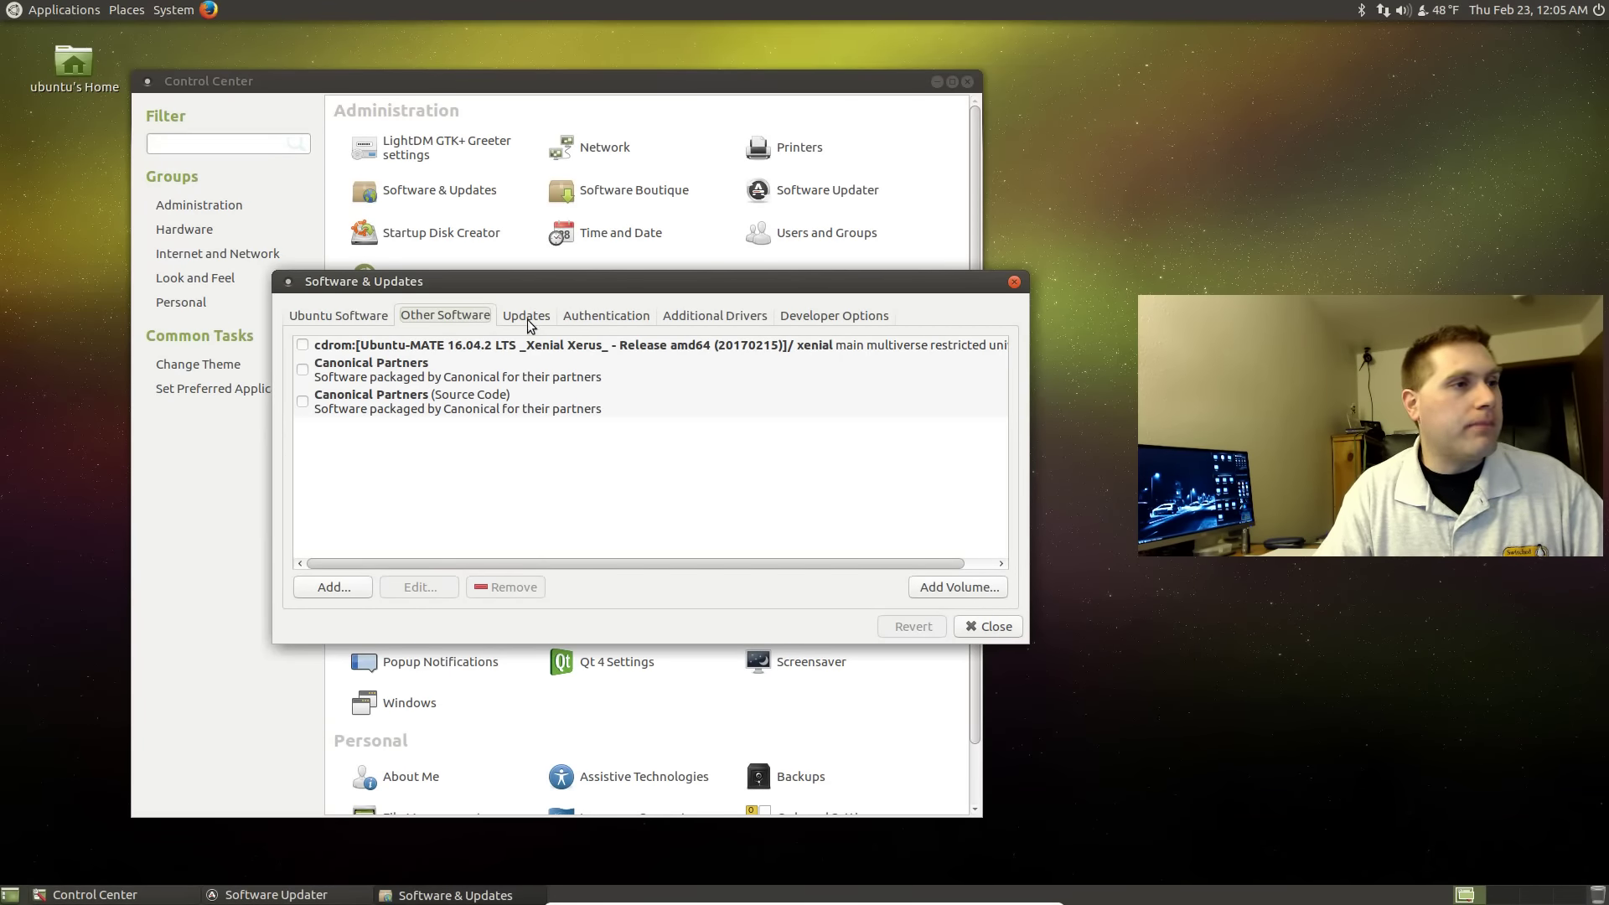
click(340, 590)
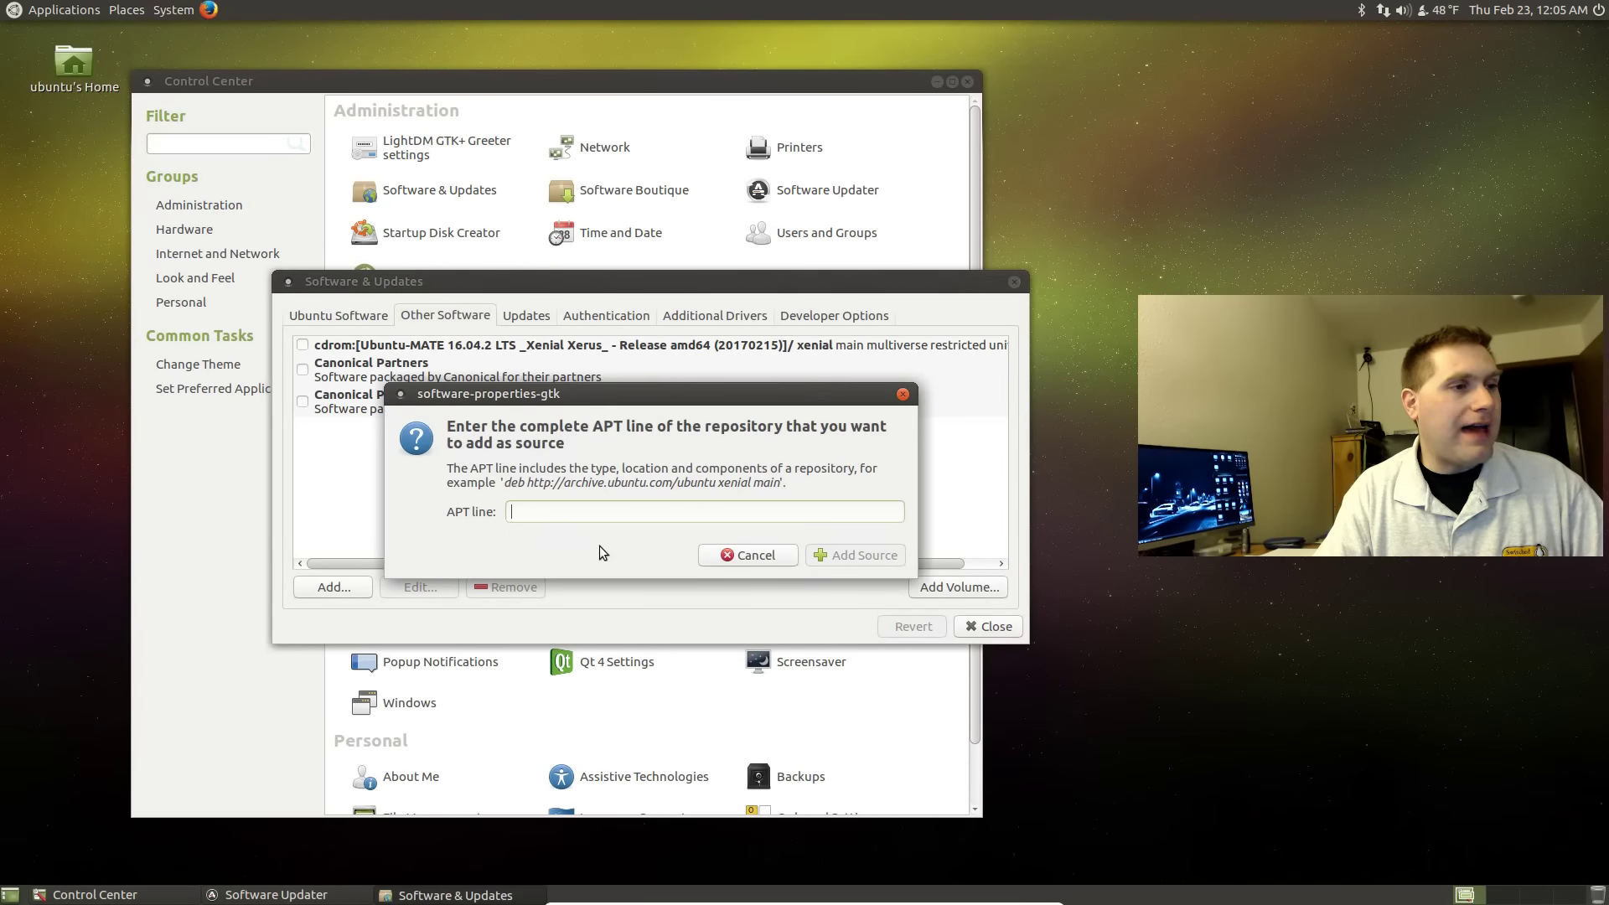
click(749, 558)
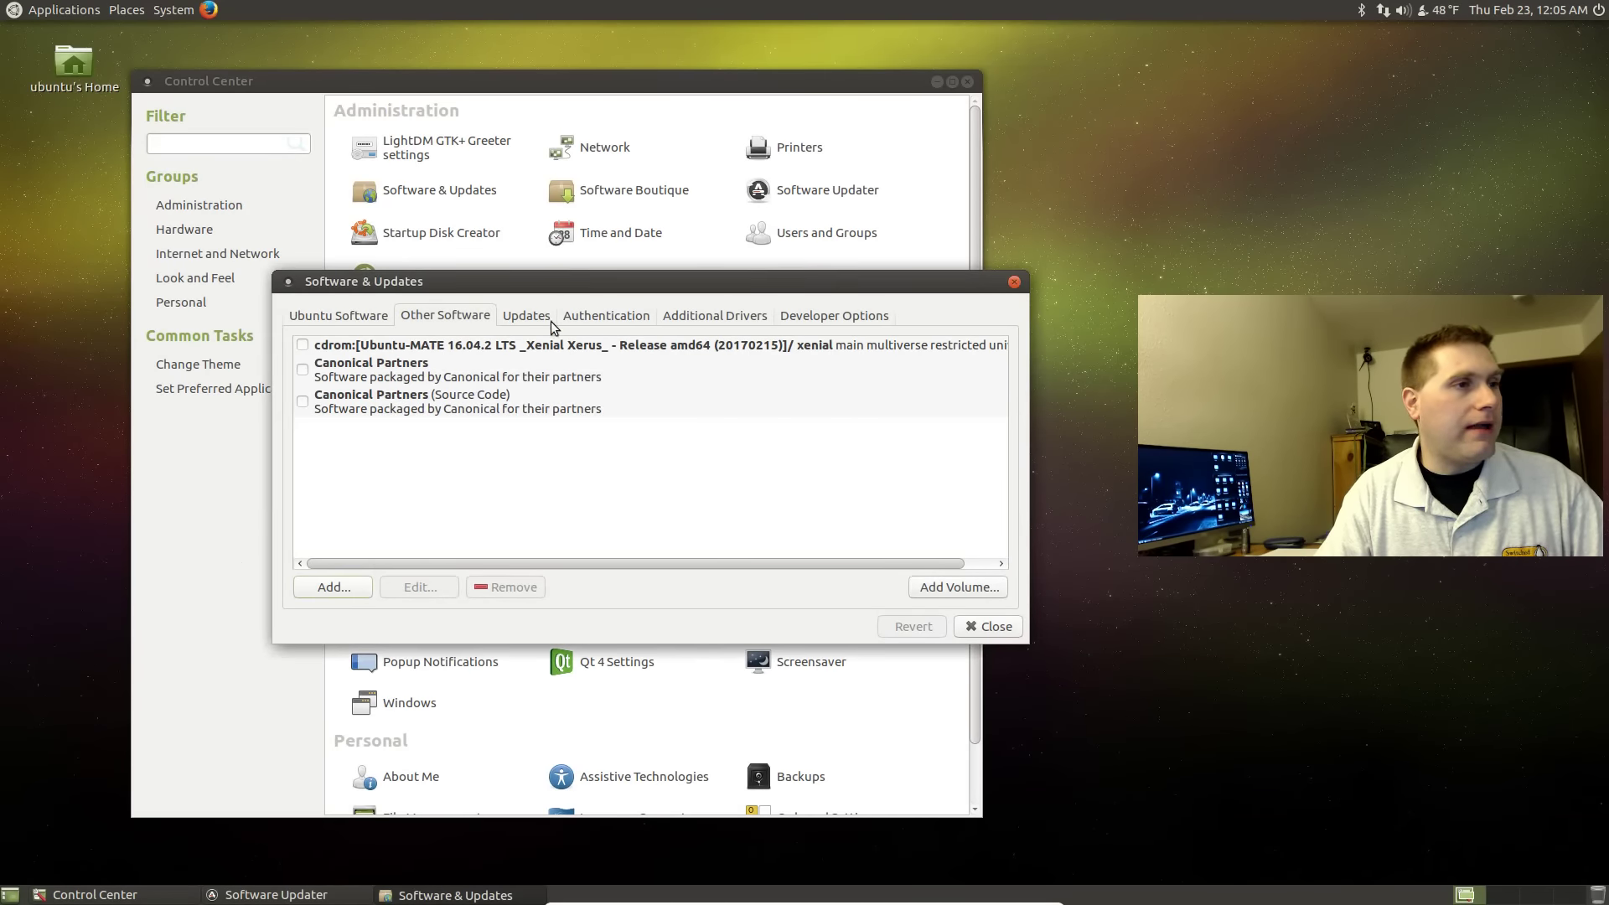
Step: Examine the update options for security updates and for automatic checking, keeping the automatic check at Daily
click(525, 318)
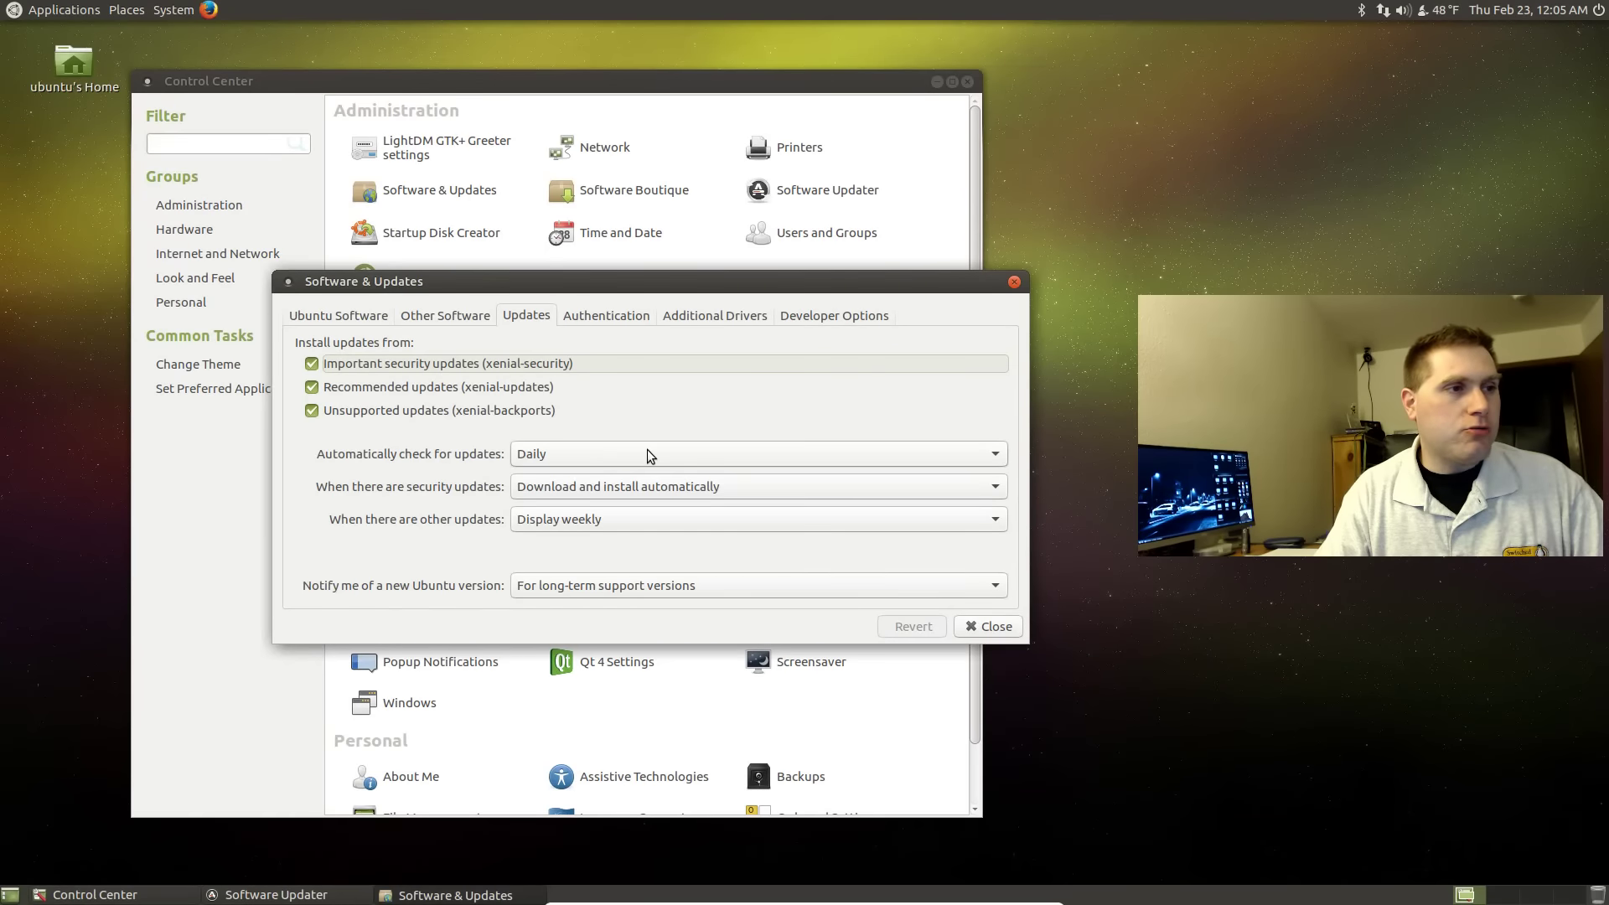
click(763, 484)
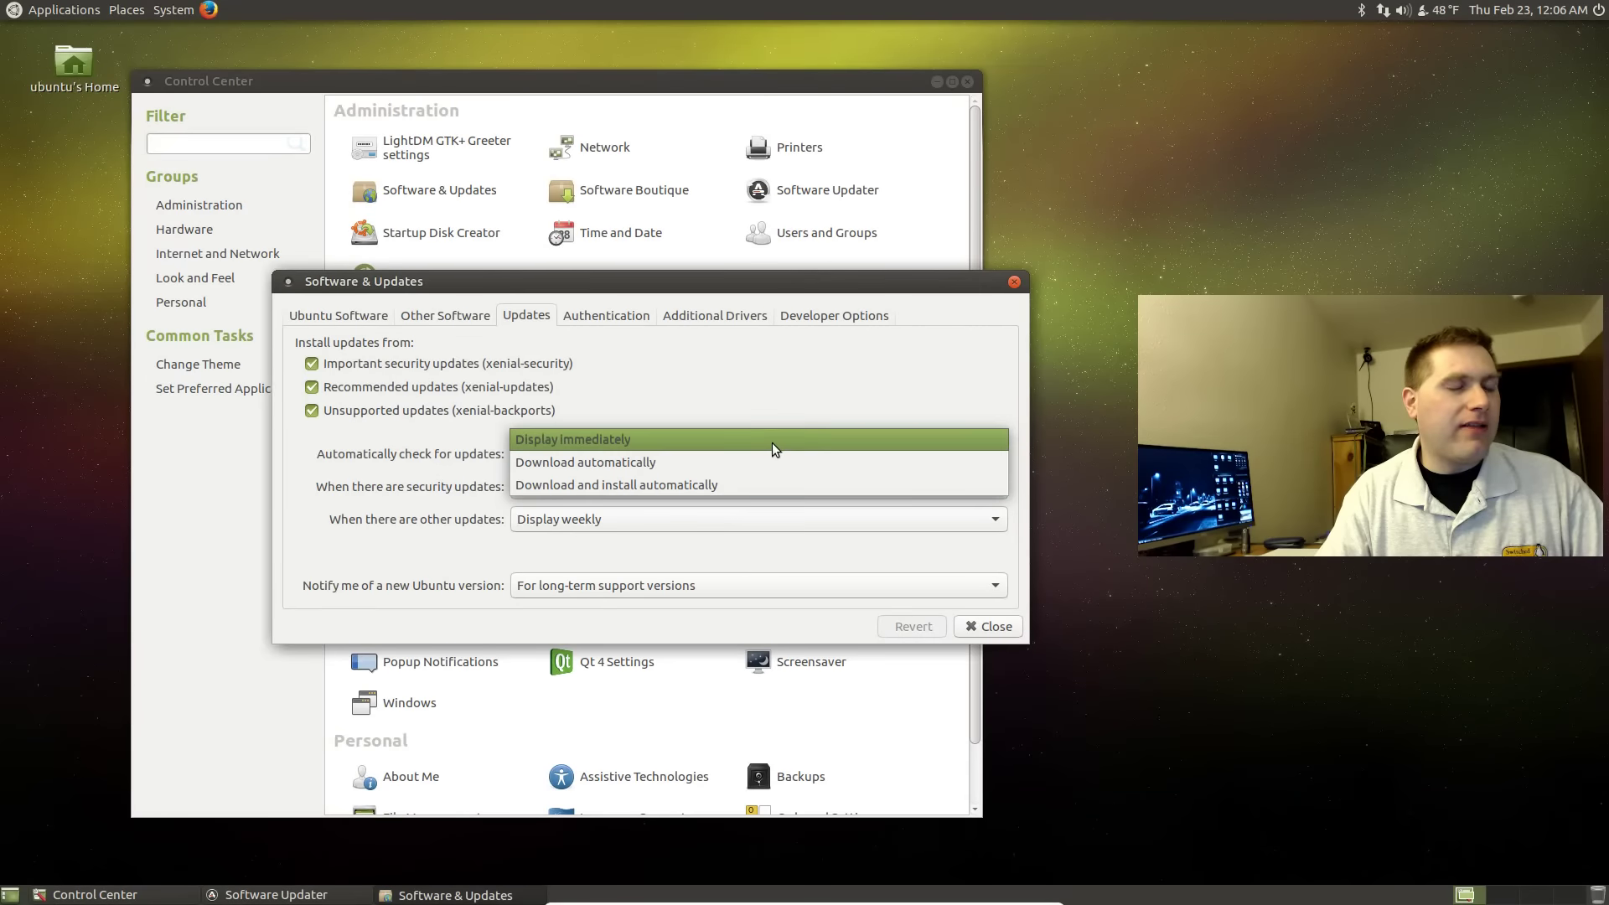
click(801, 386)
click(796, 444)
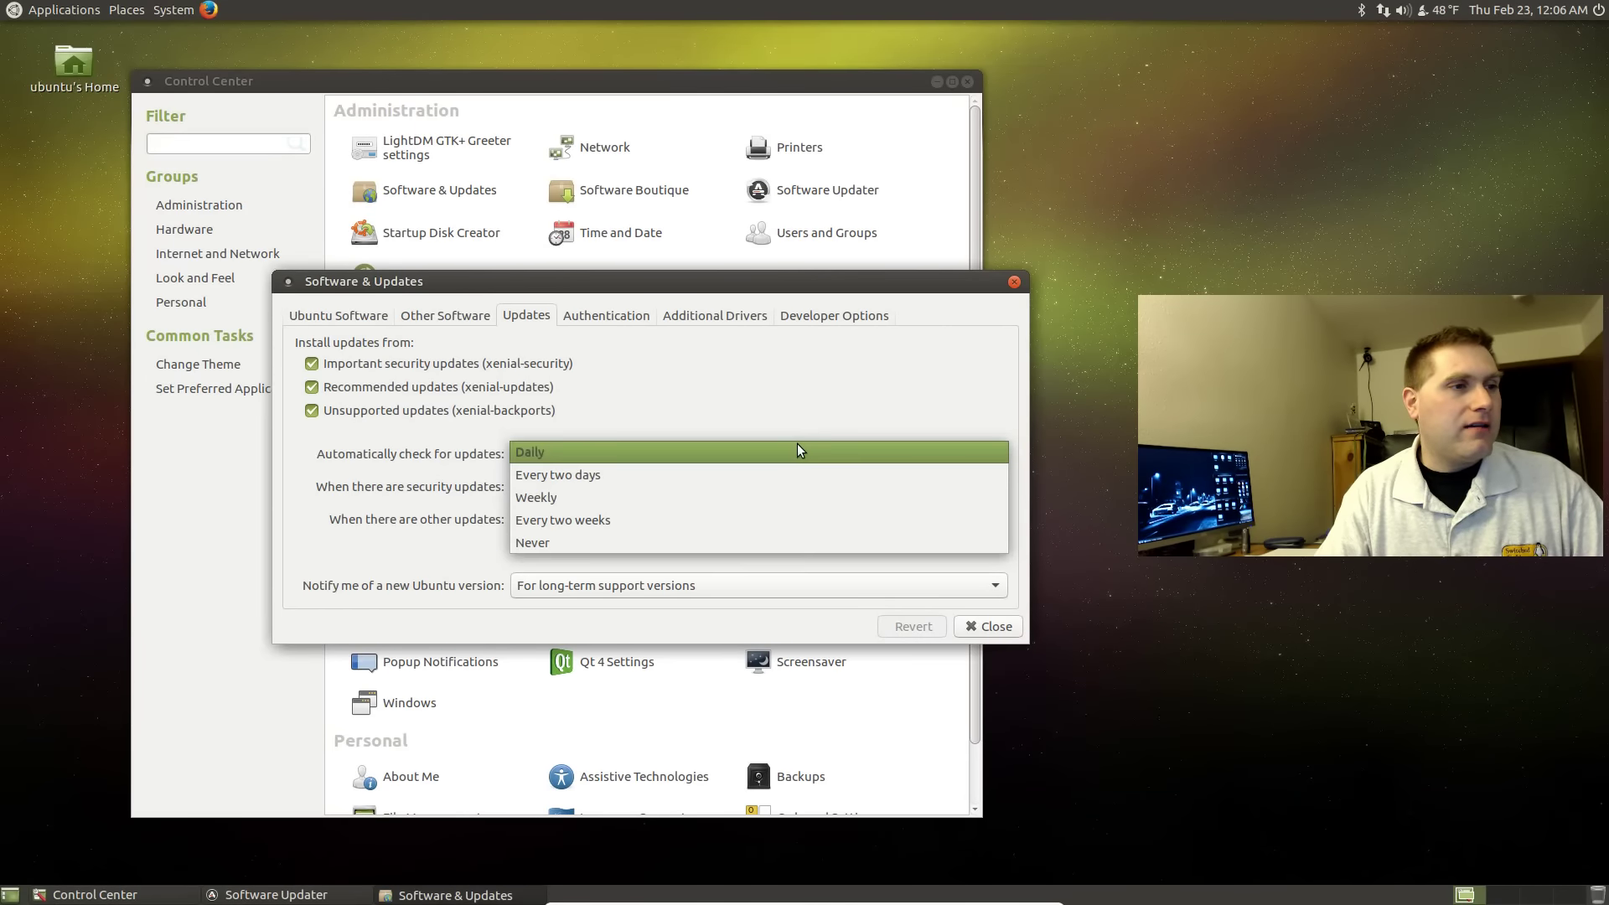
click(809, 453)
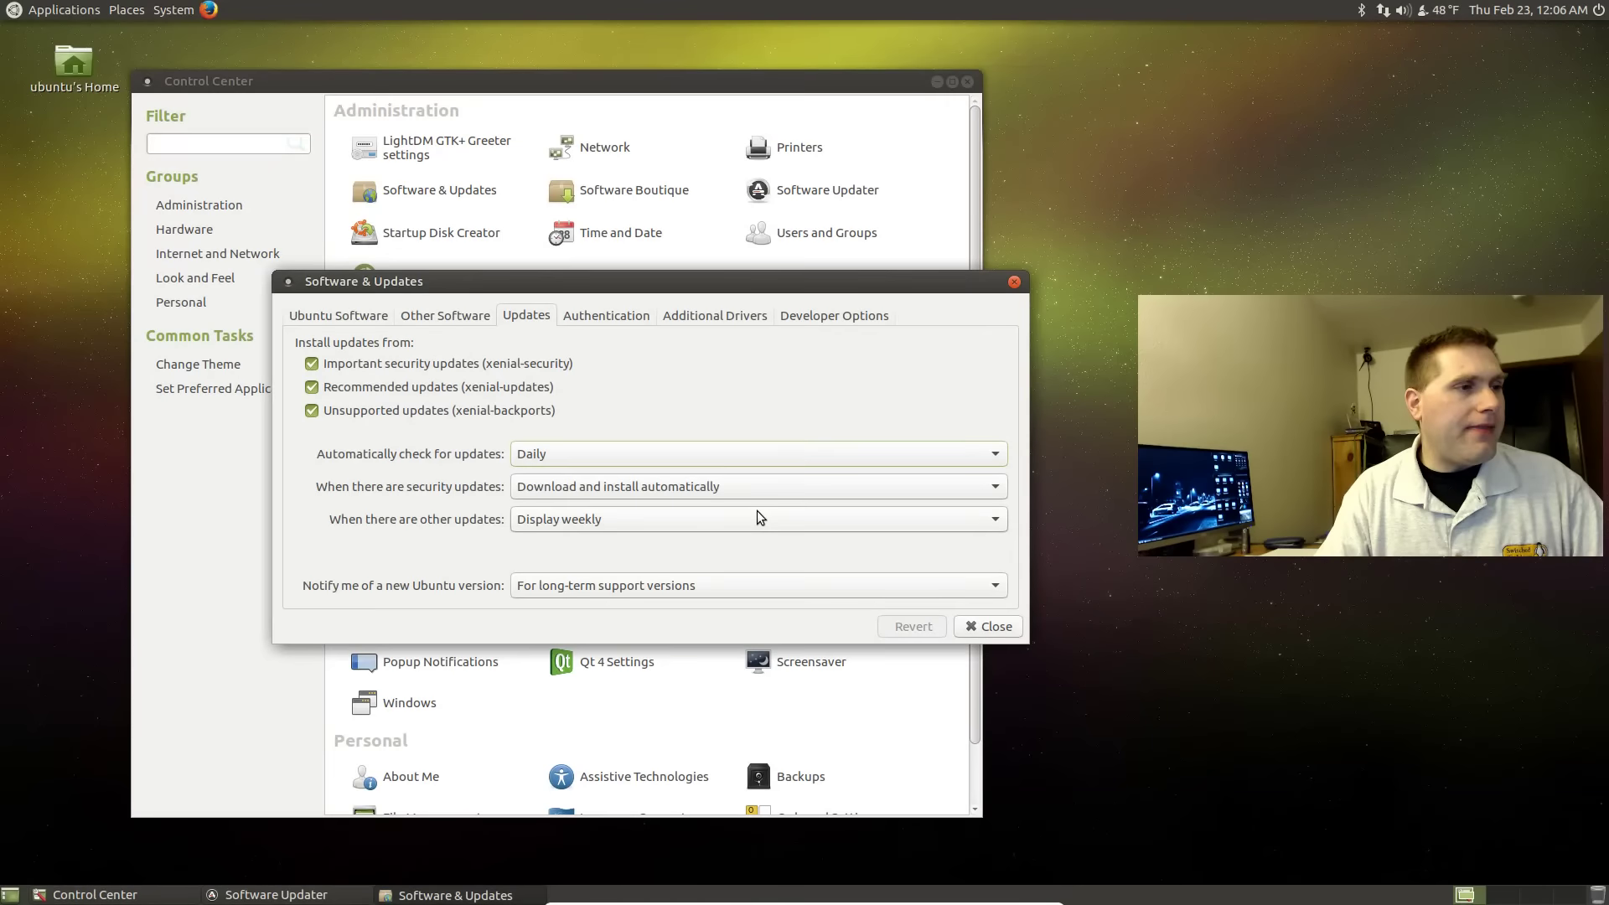
Step: Set the handling of other, non-security updates to Display immediately
click(756, 518)
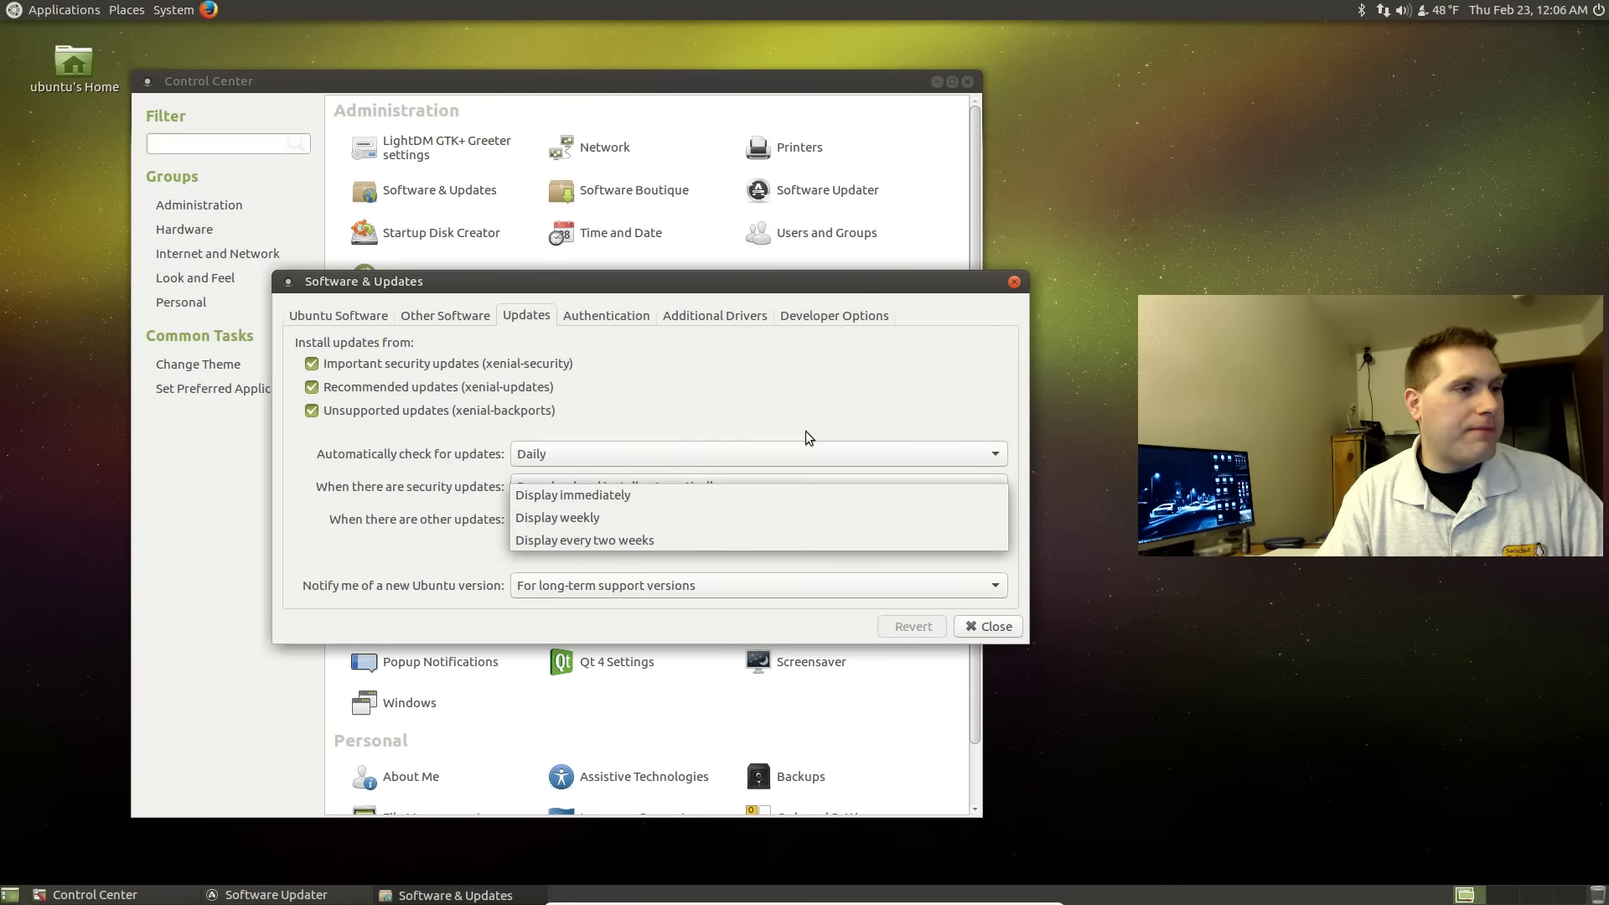
click(781, 465)
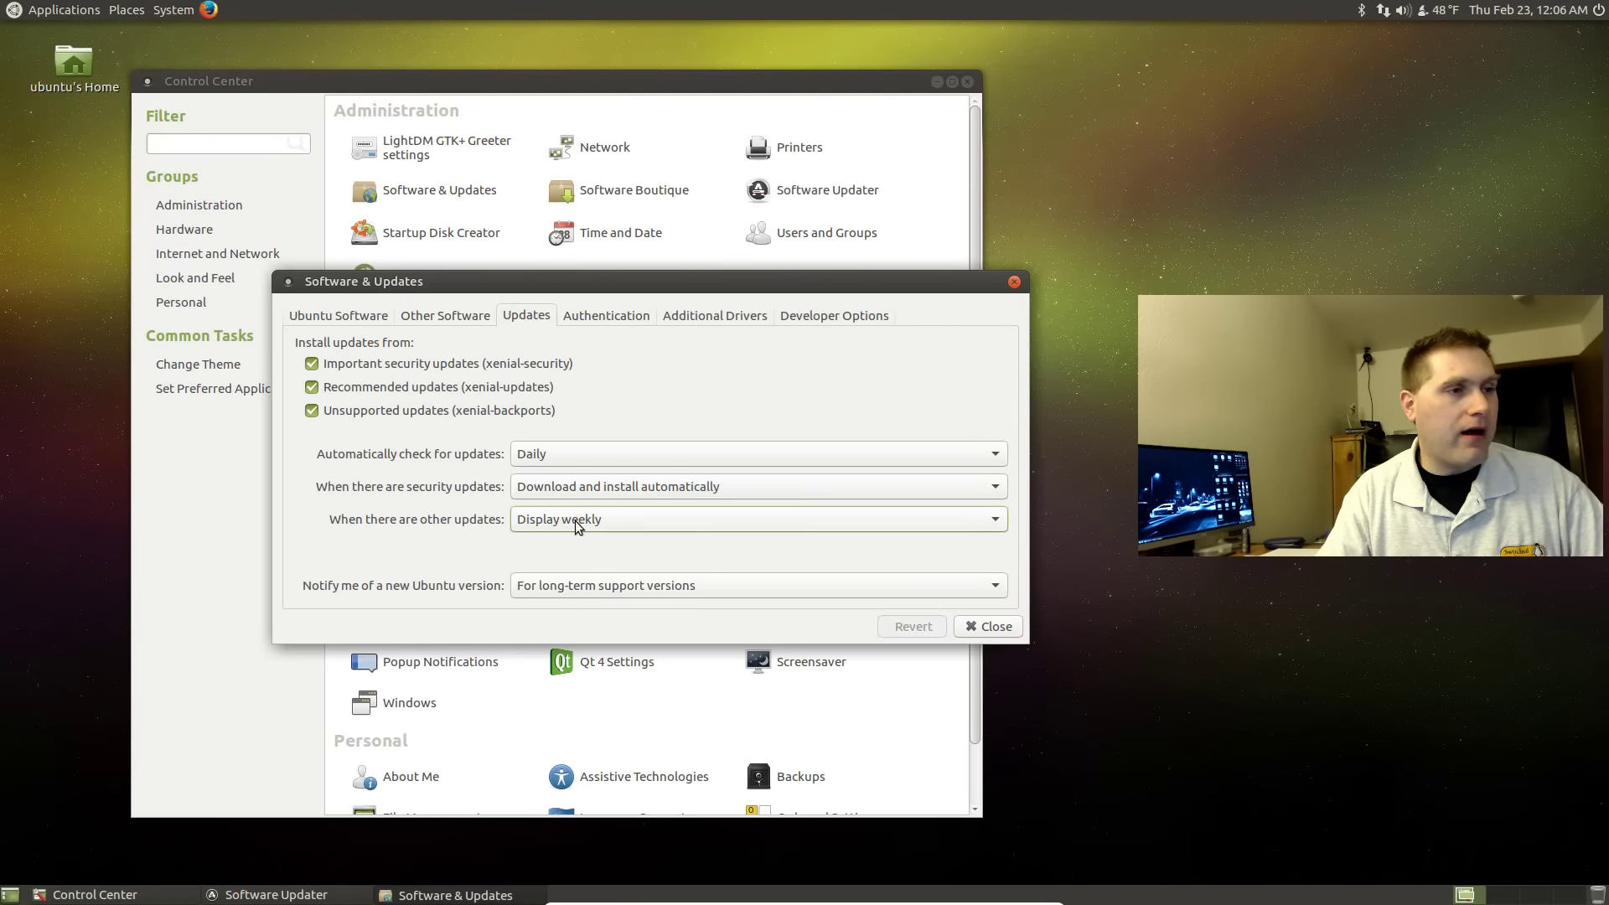
click(642, 512)
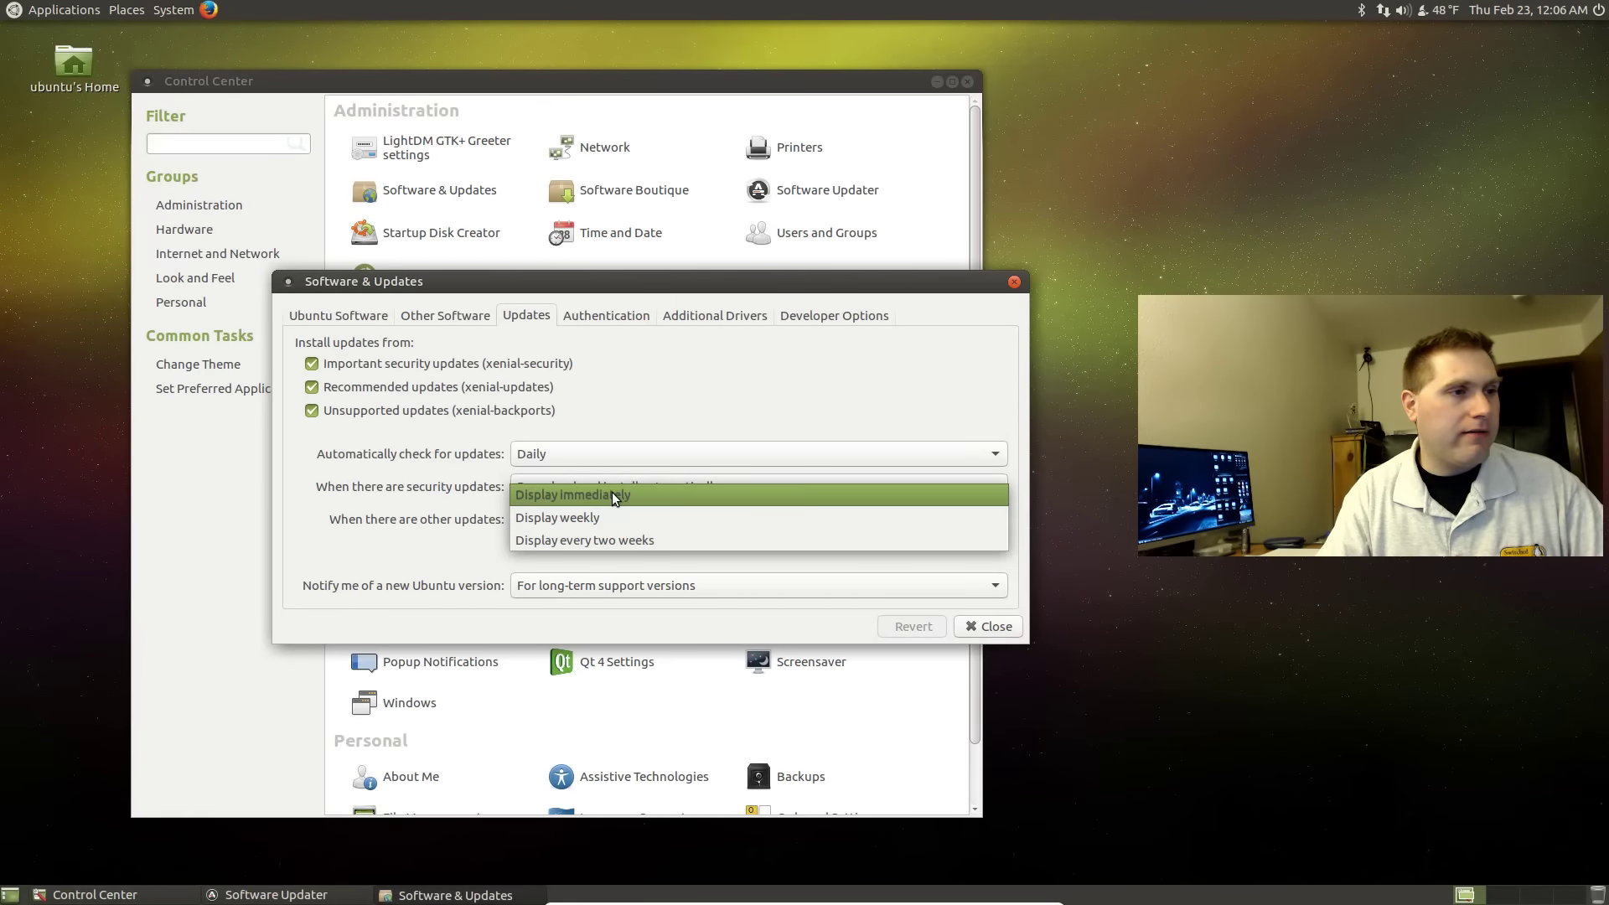
click(612, 491)
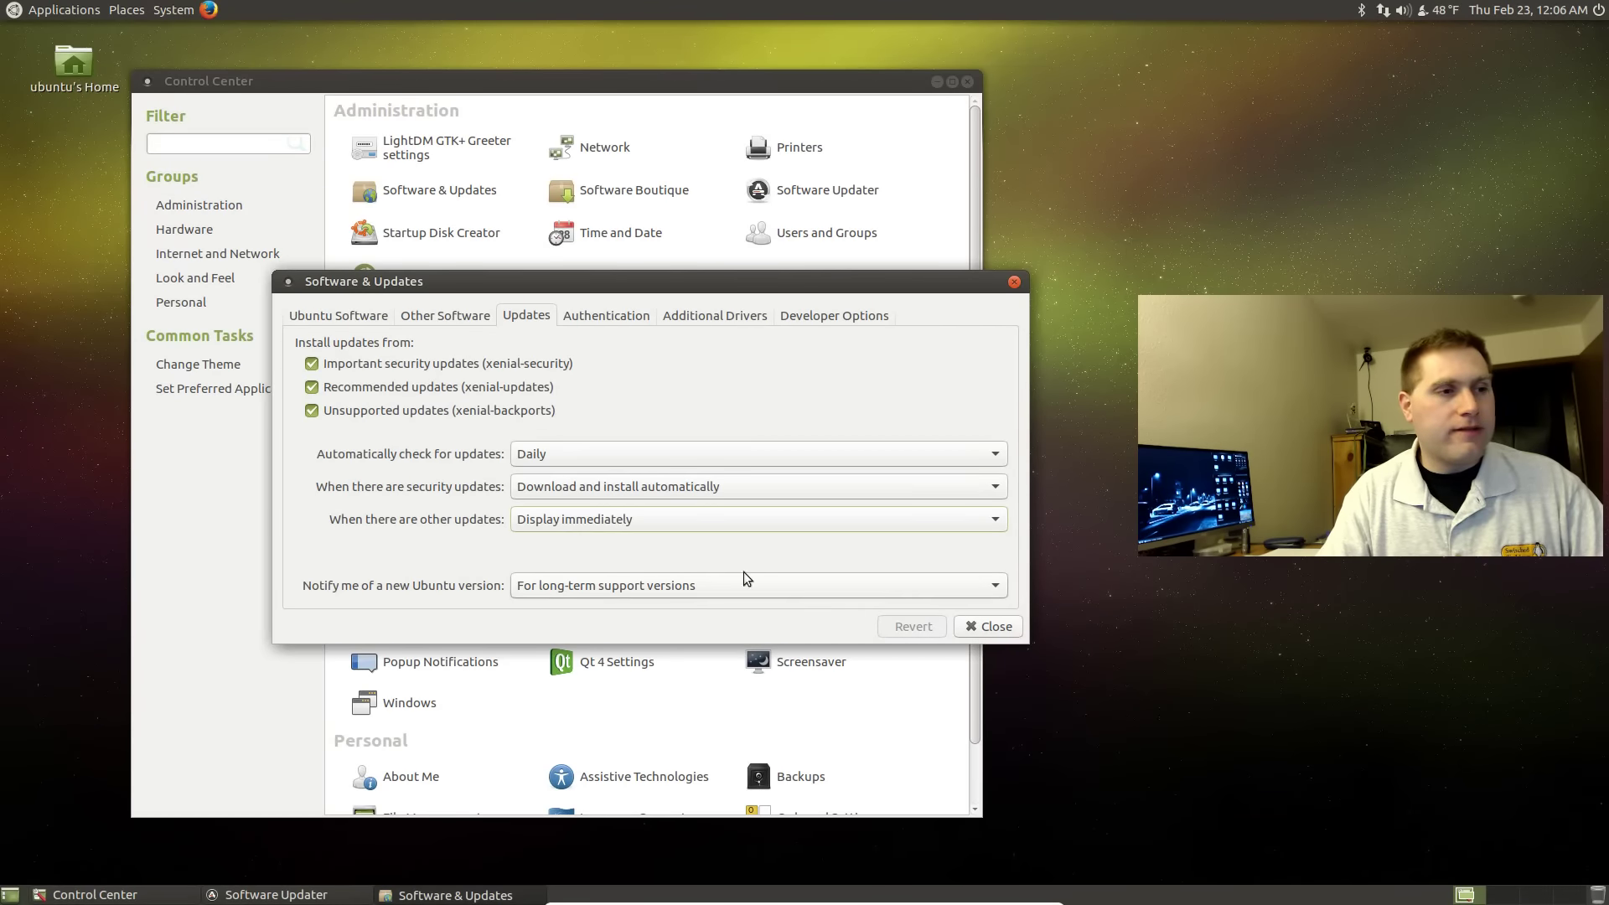
Step: Examine the notification options for new Ubuntu versions, keeping For long-term support versions, and view the trusted software providers
click(993, 586)
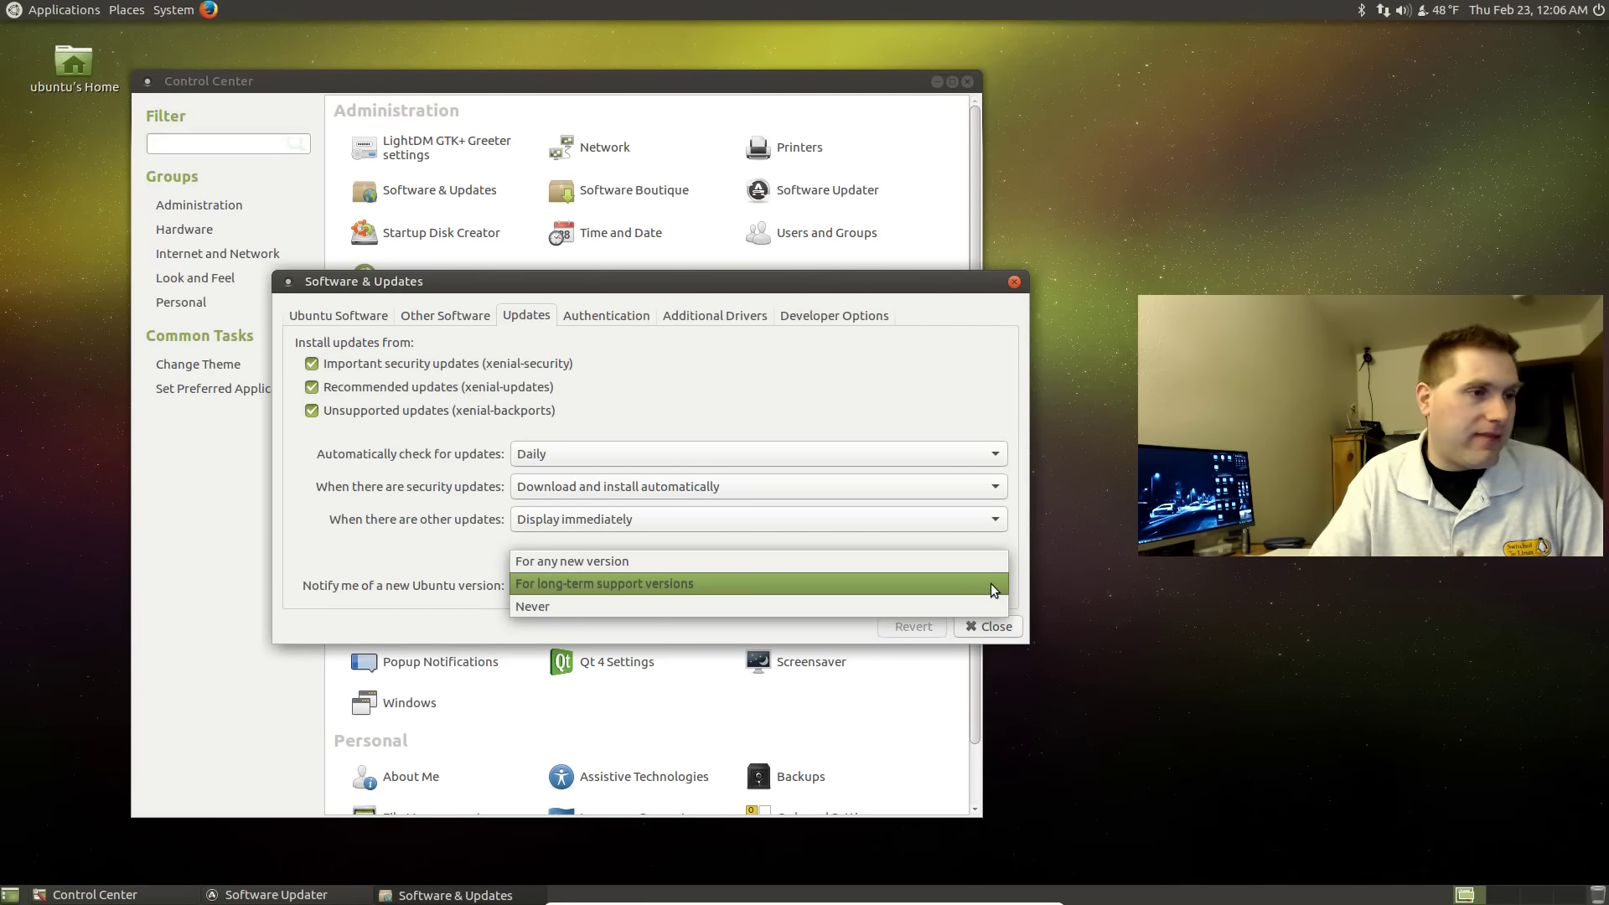
click(969, 546)
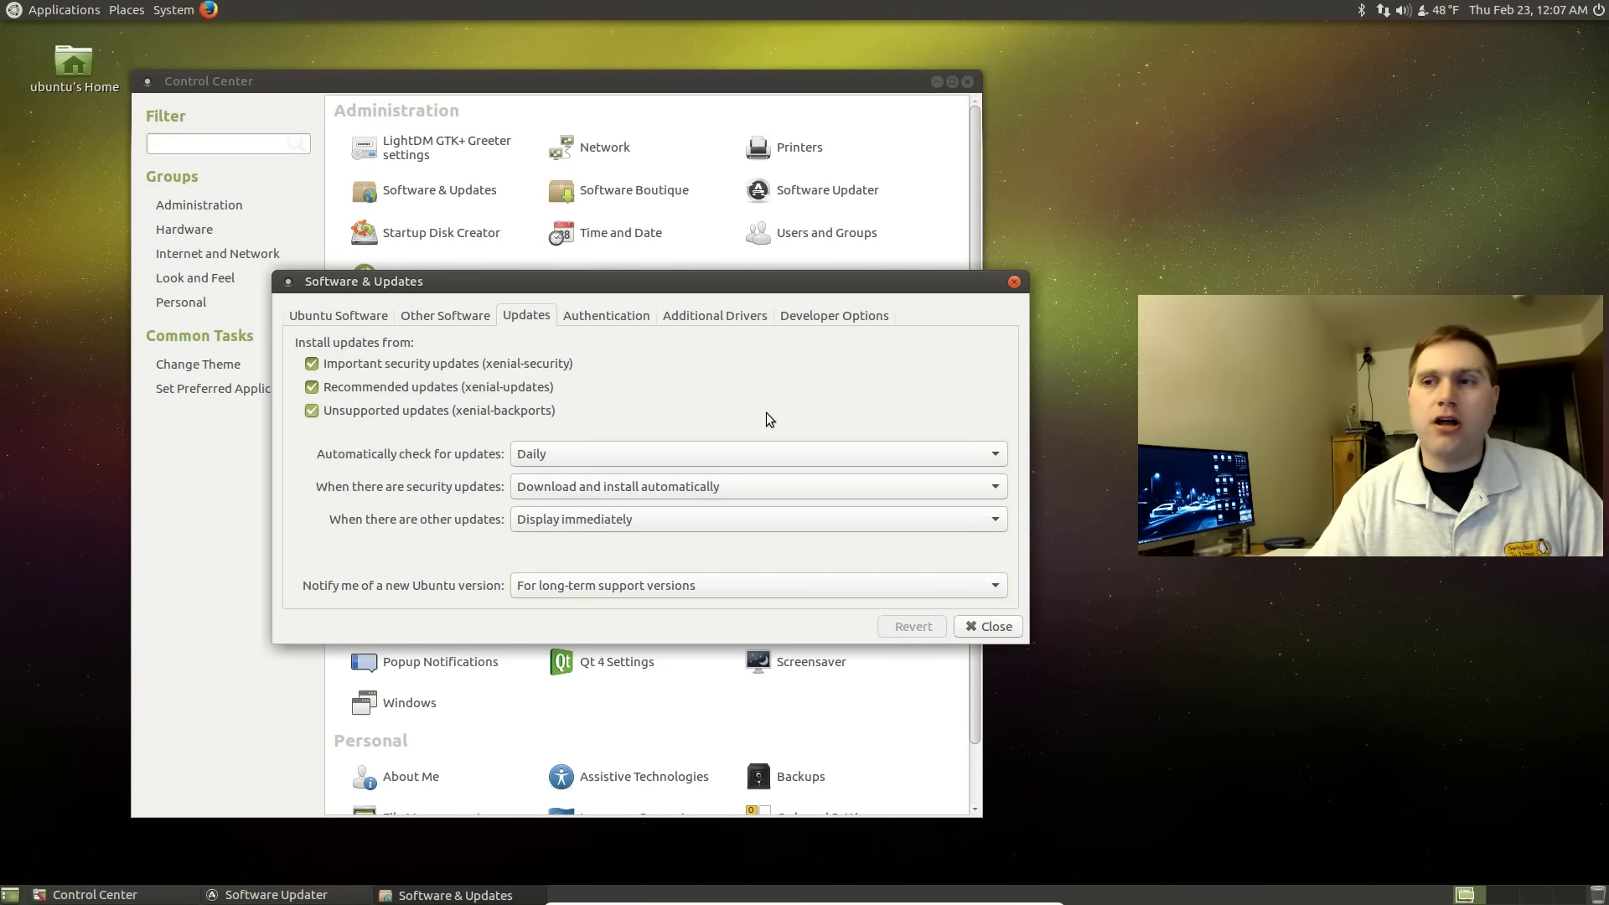
click(607, 319)
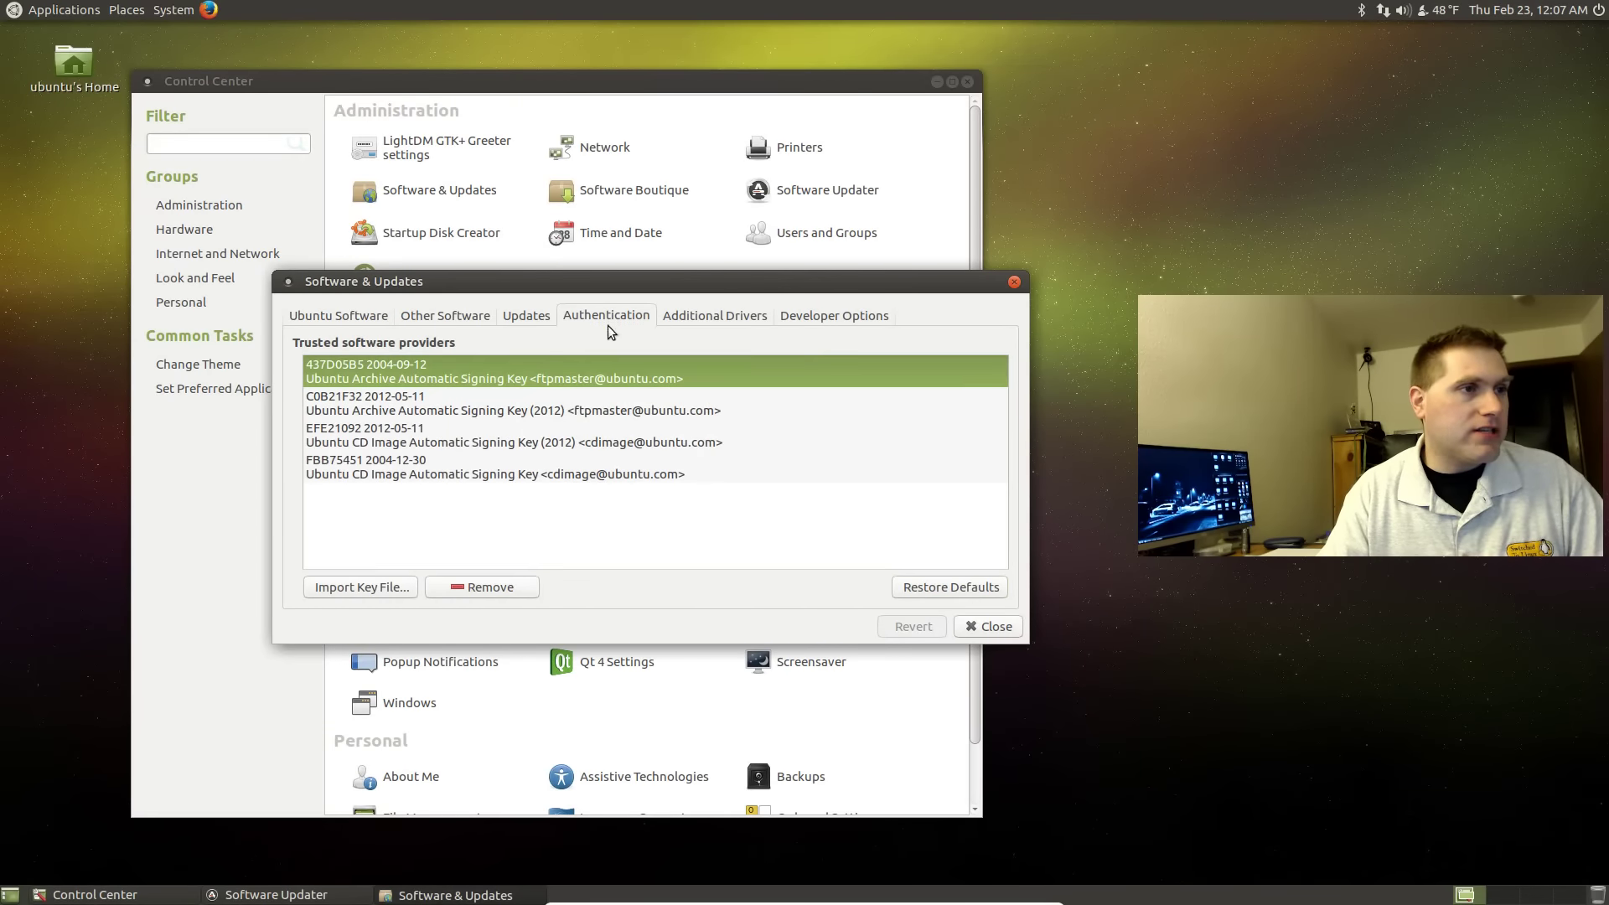
Step: Examine the additional drivers and the developer options, and close both Software & Updates and Software Updater
click(717, 315)
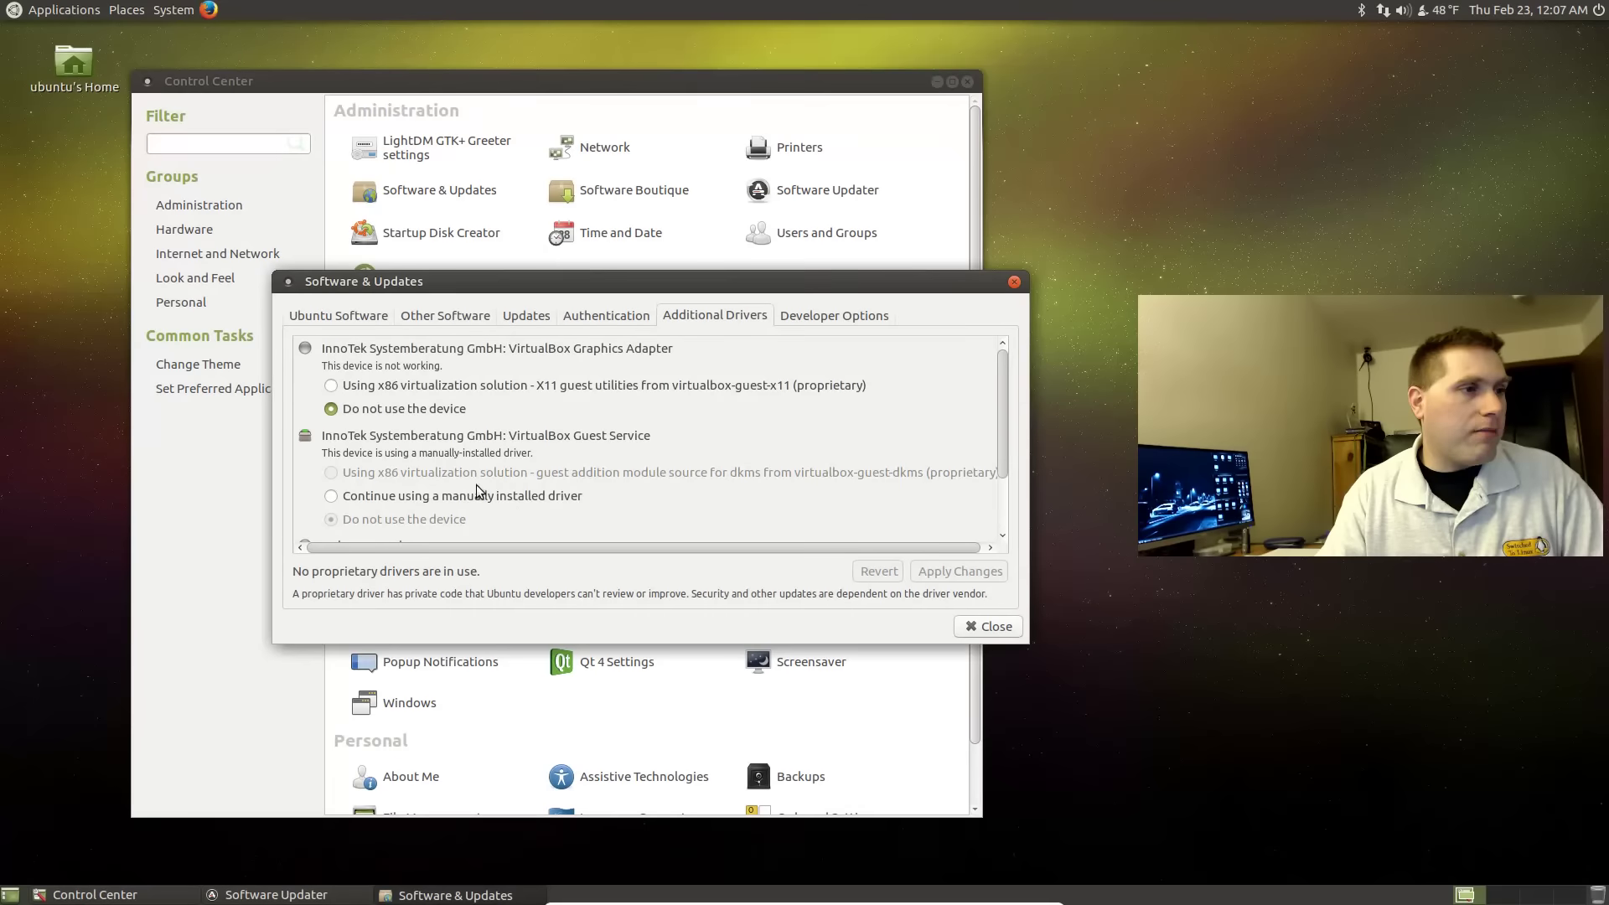
scroll(536, 502, down, 3)
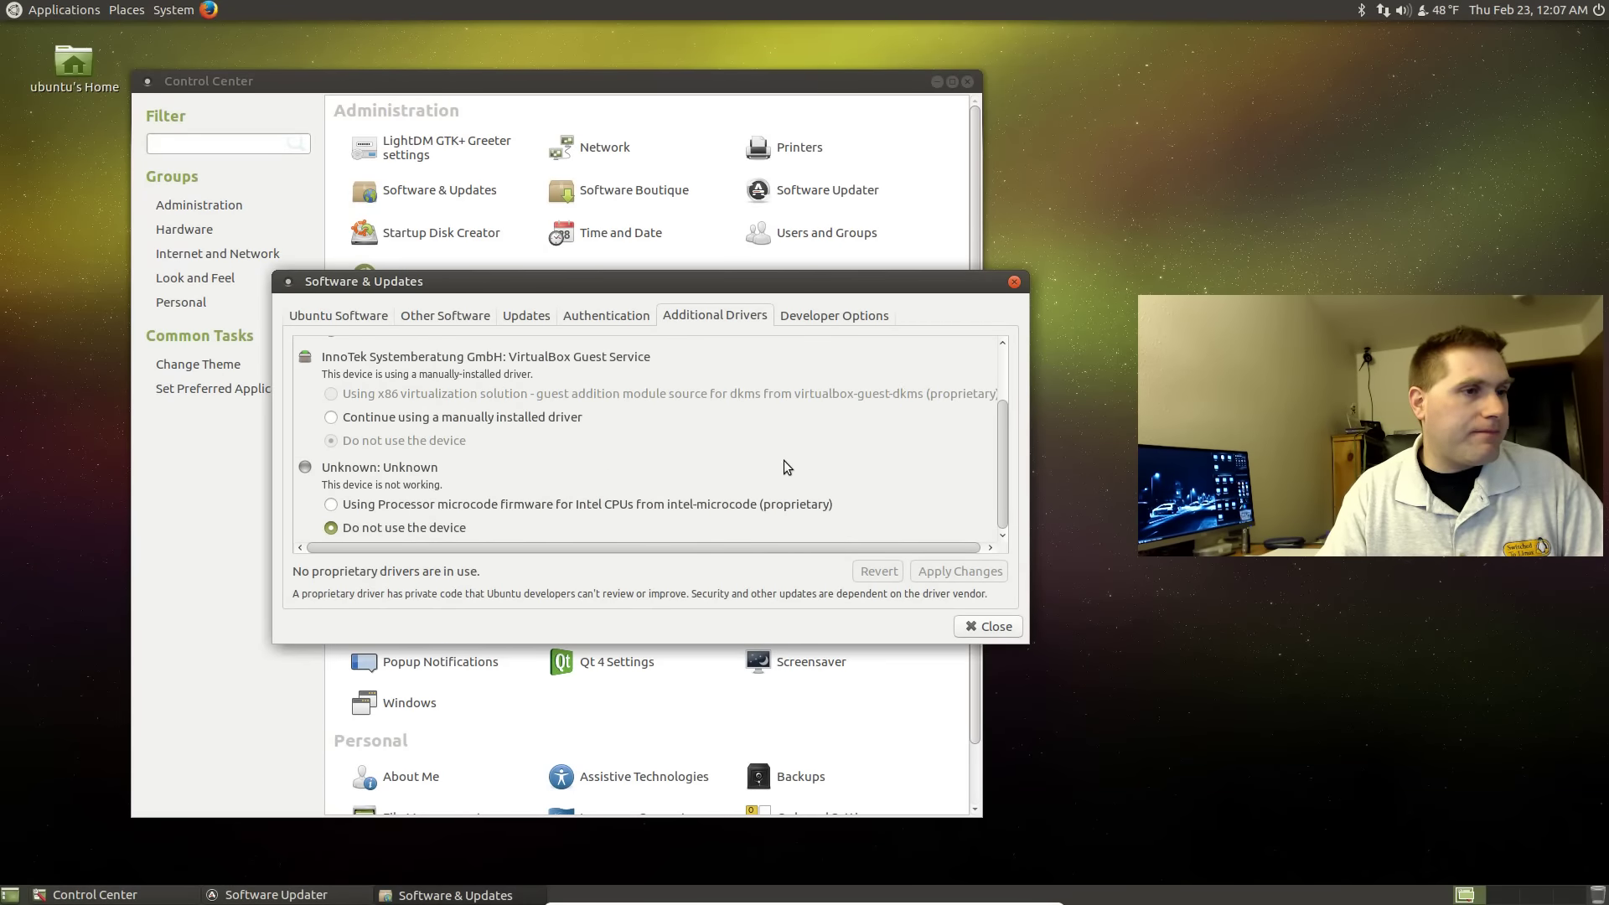
scroll(629, 499, up, 3)
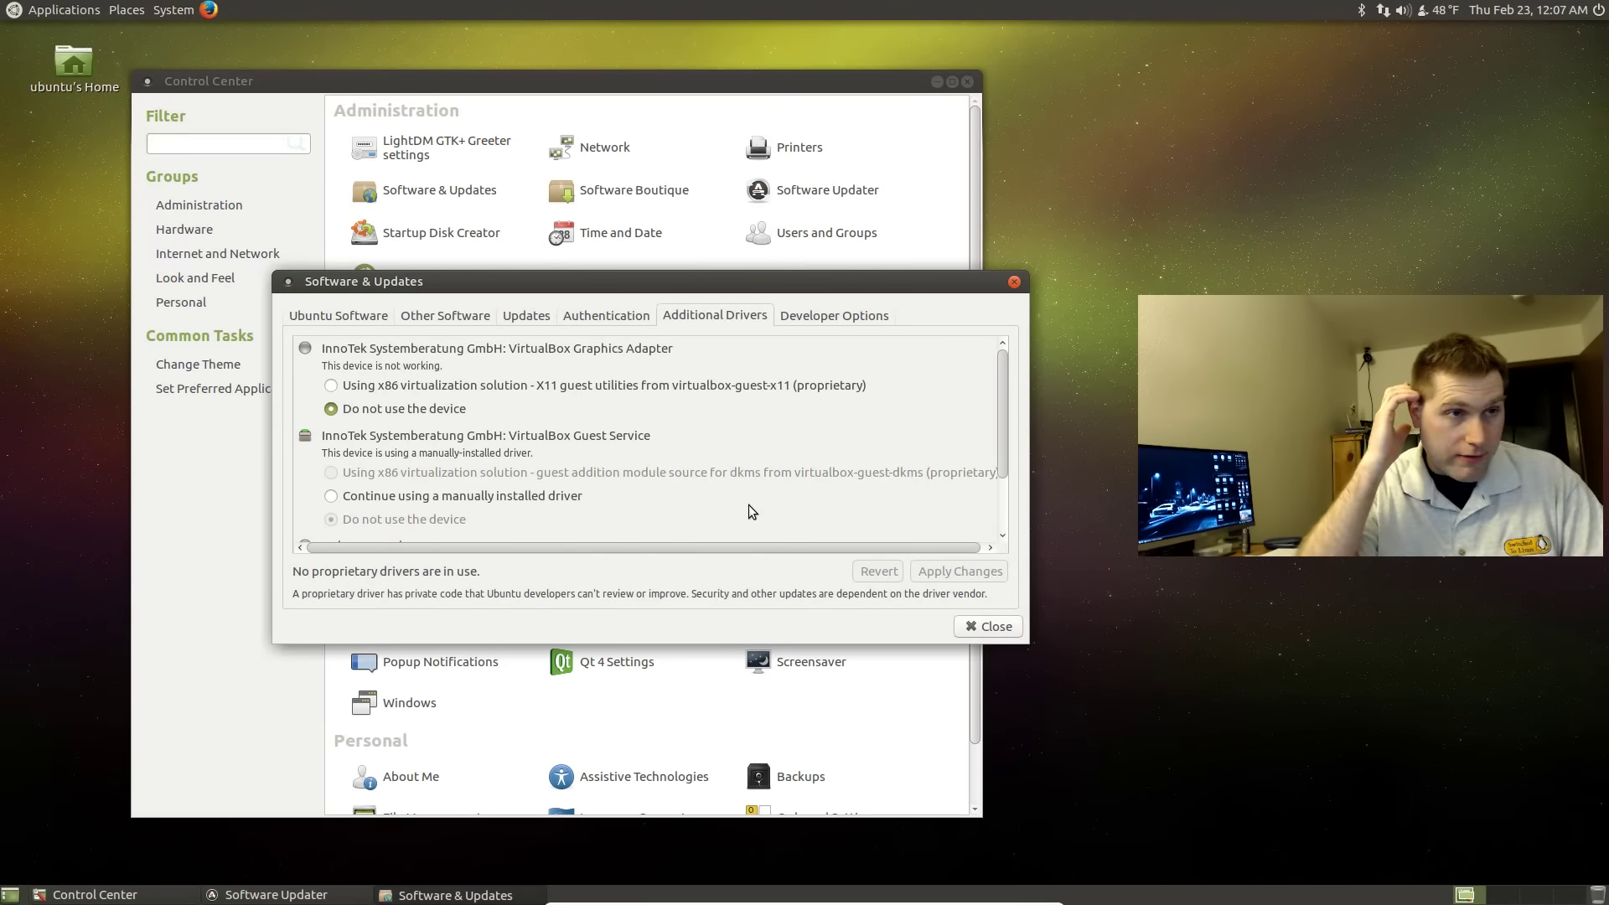
click(837, 315)
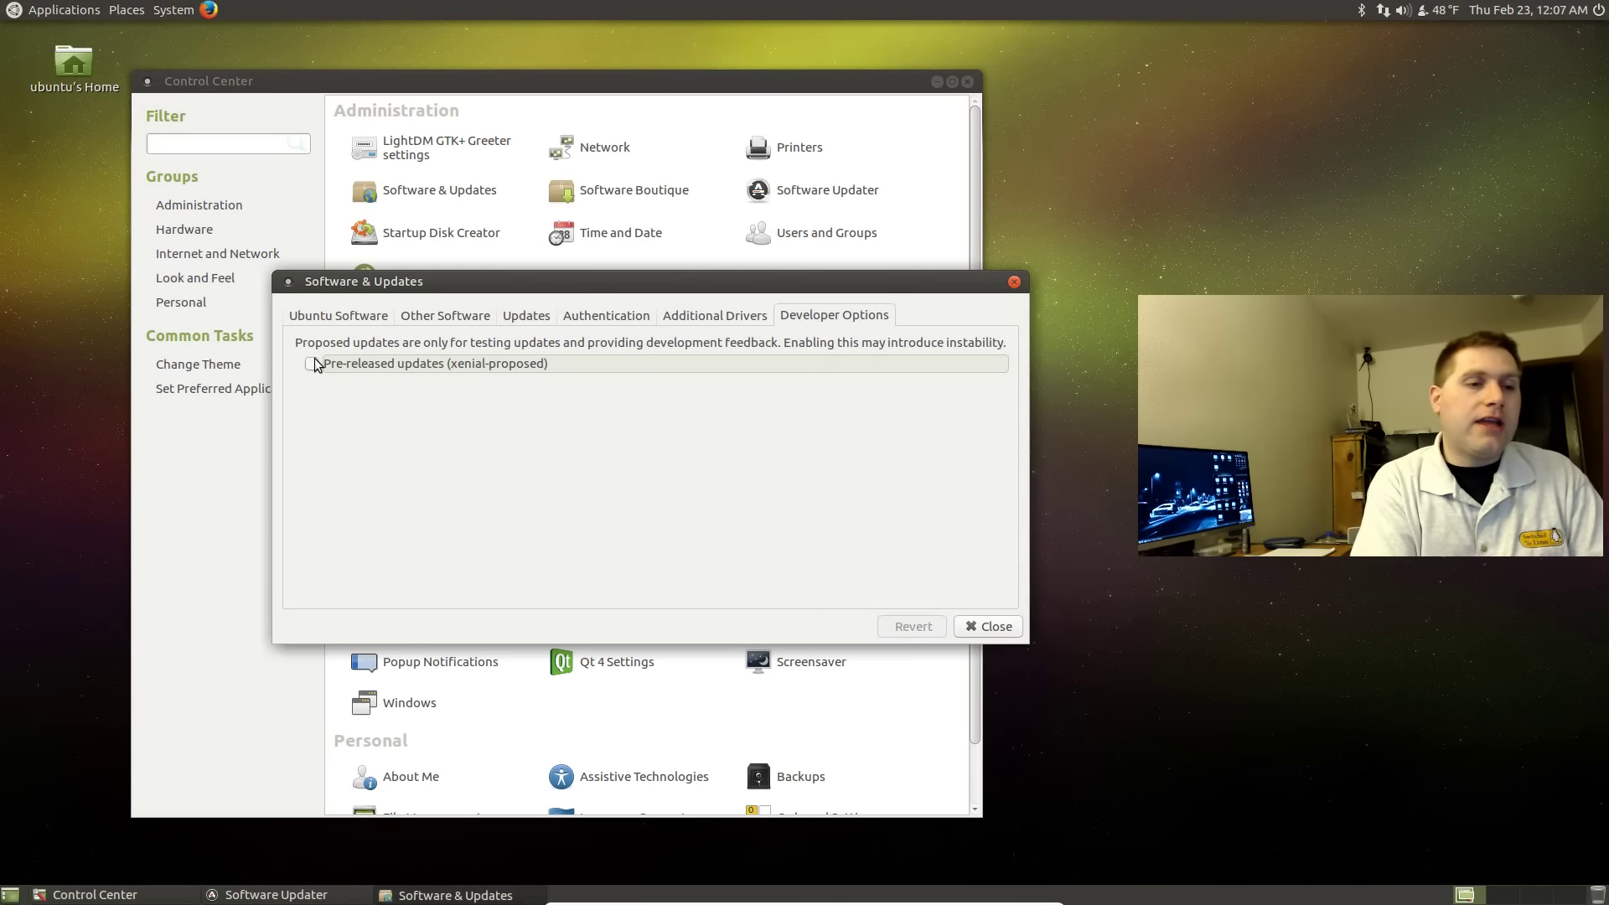
click(986, 626)
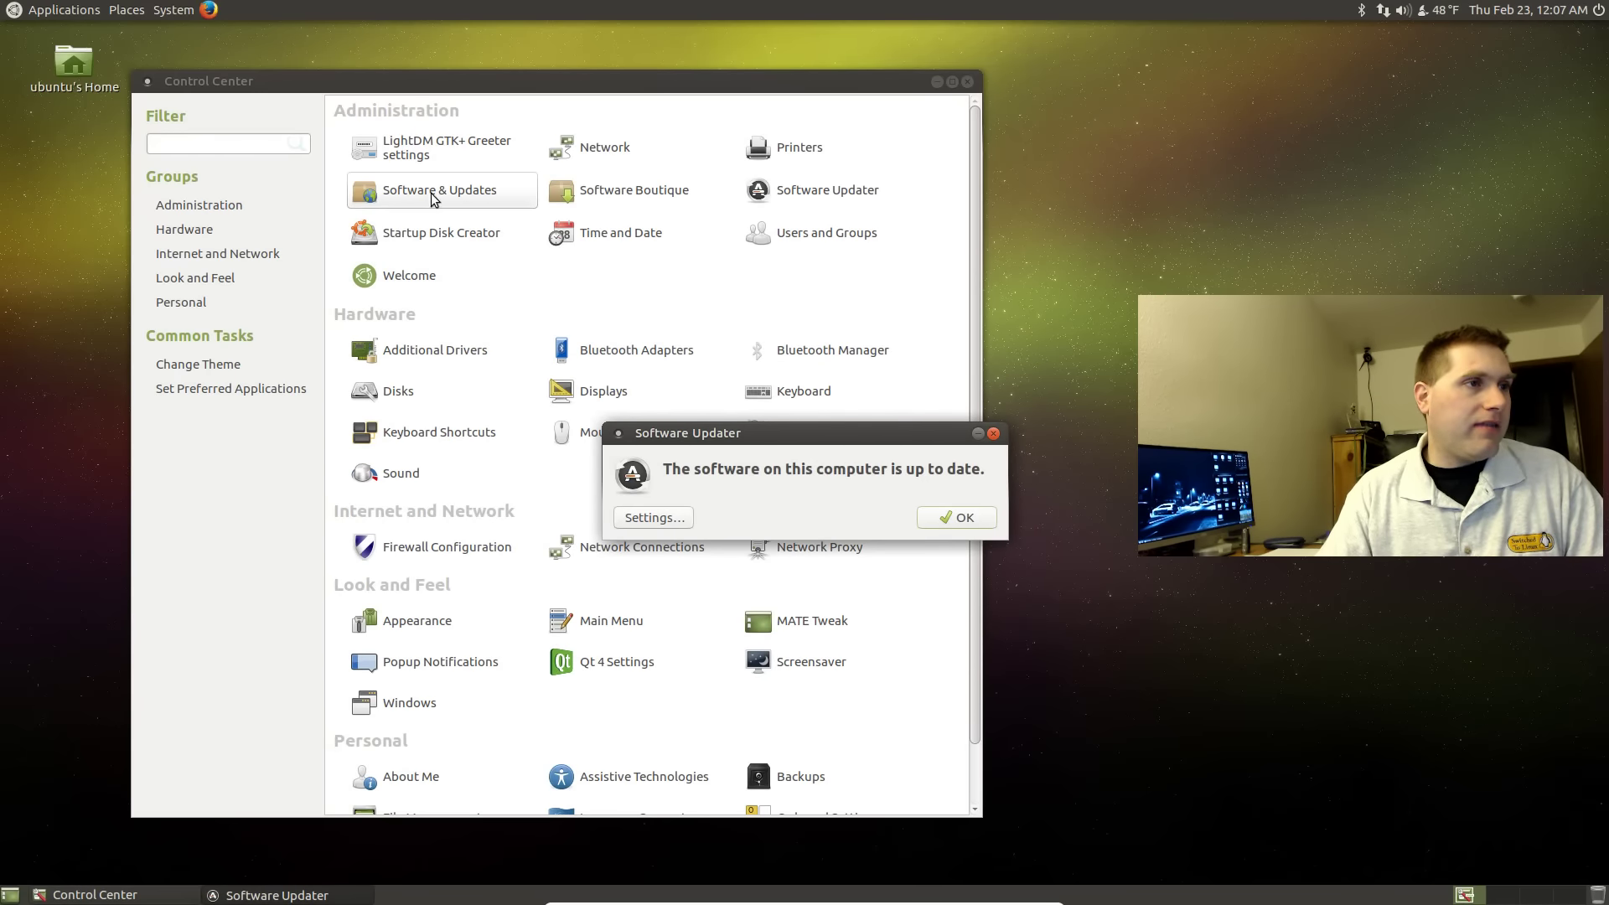
click(993, 434)
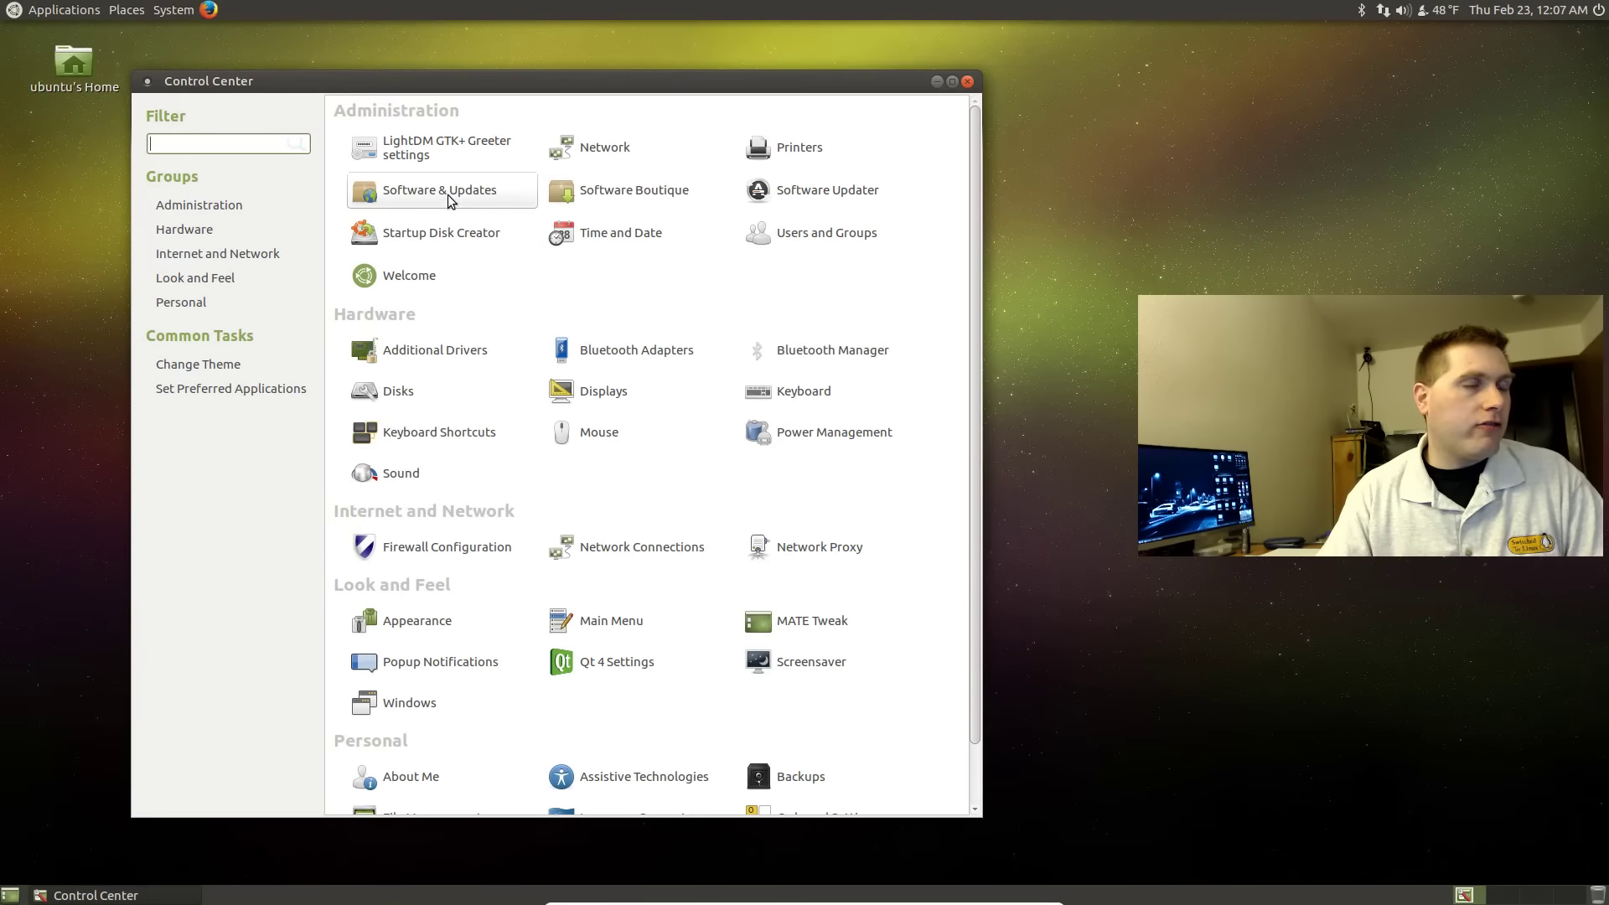
Step: Open the Appearance preferences from the Control Center and move their window clear of the category list
scroll(647, 513, down, 1)
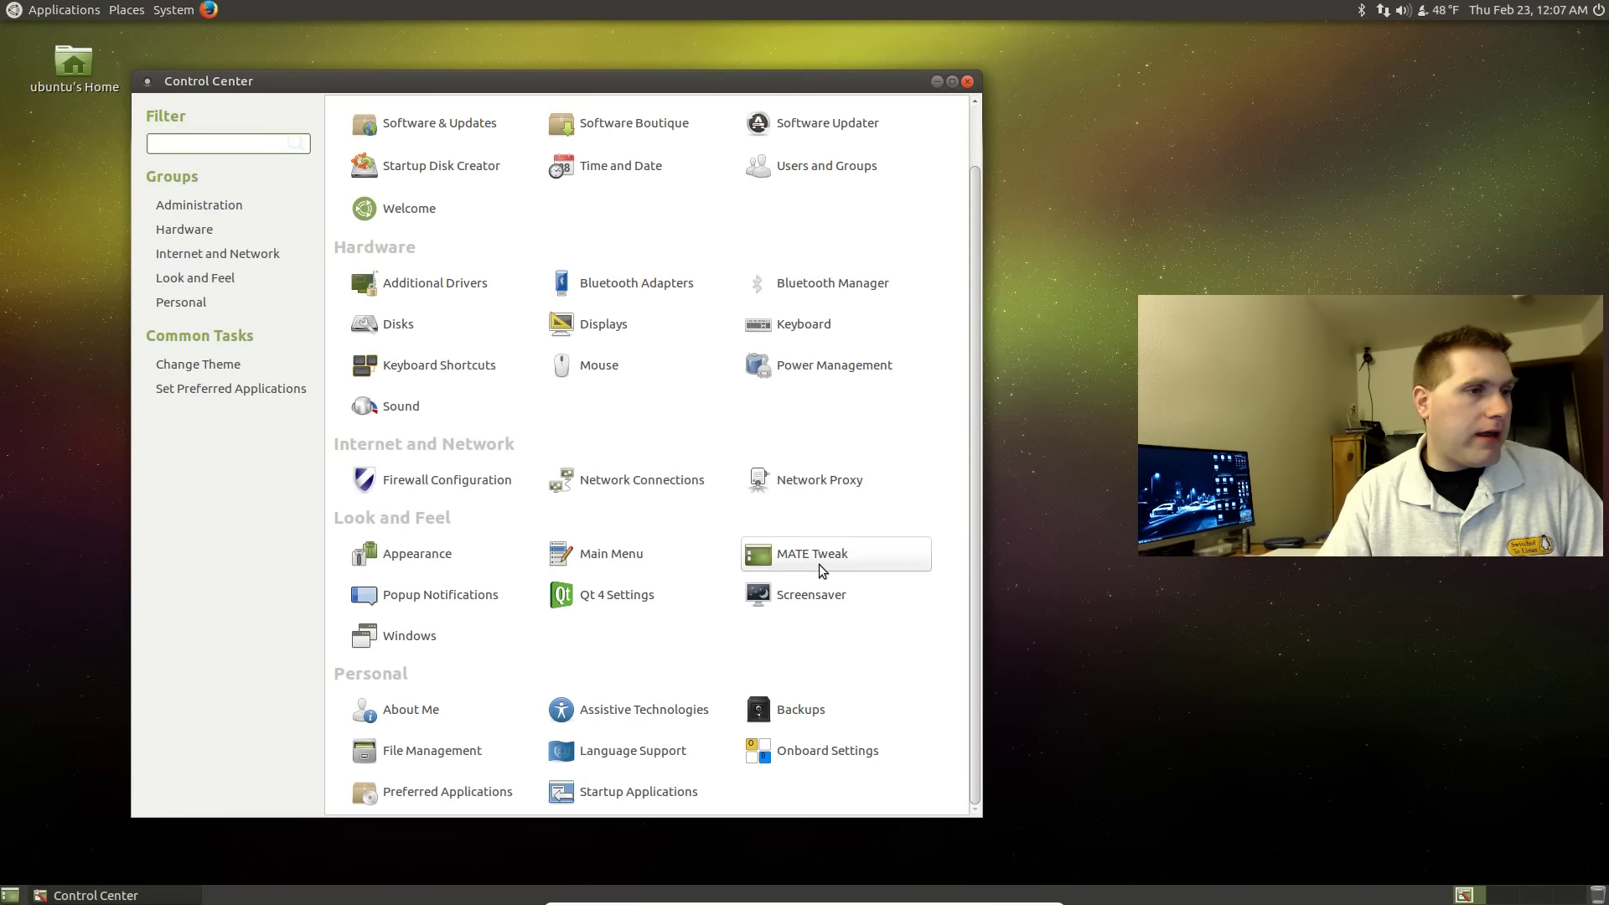
scroll(862, 561, up, 1)
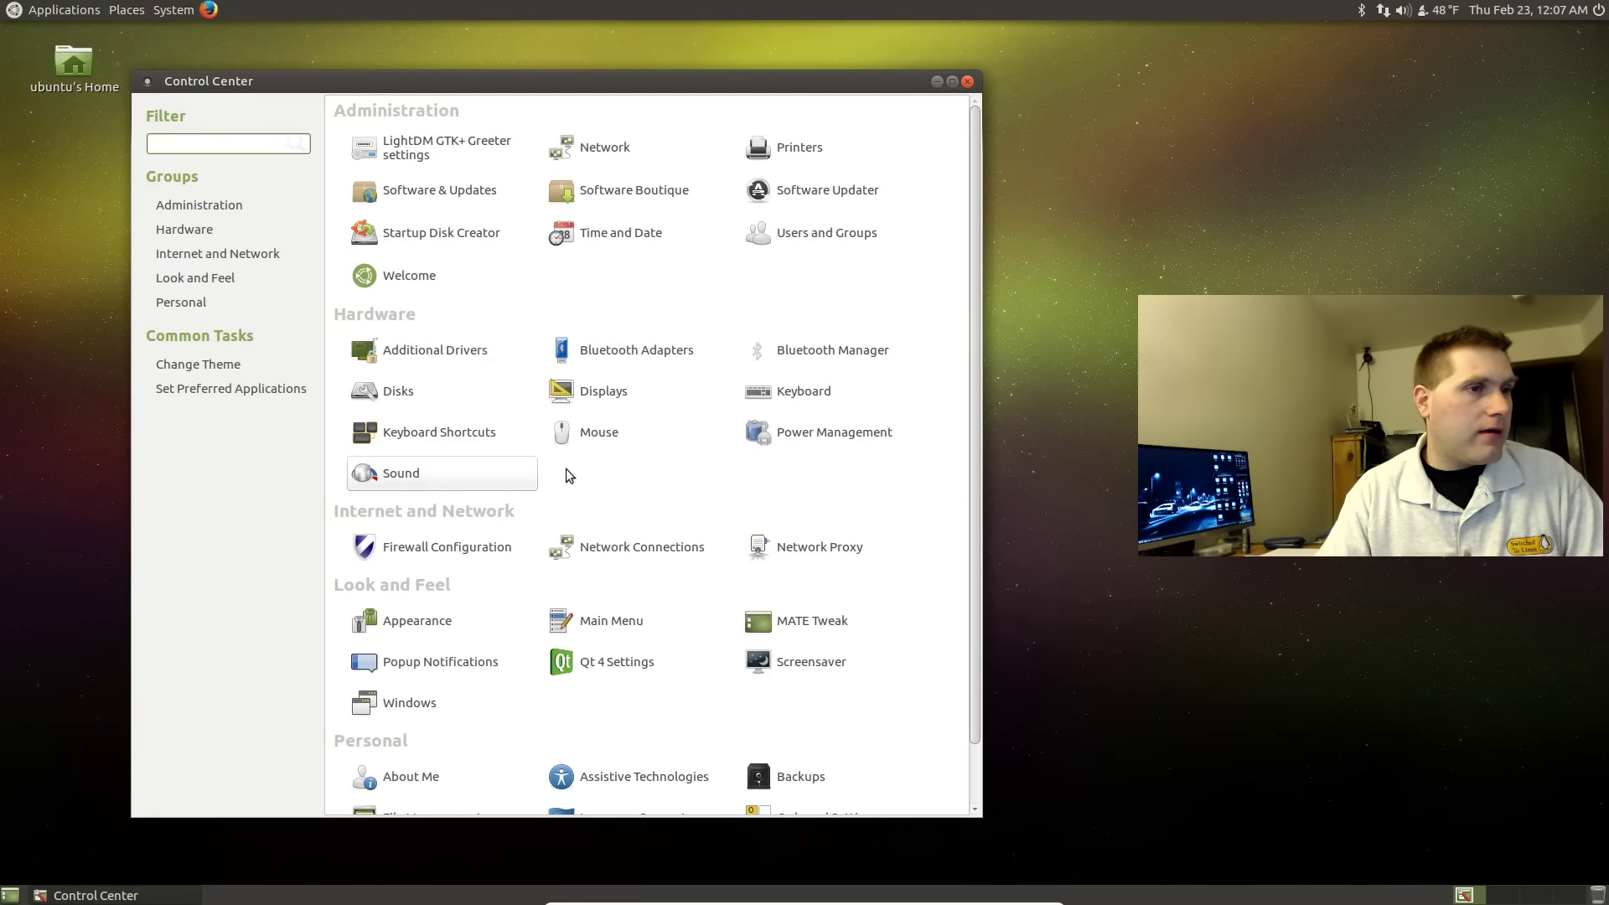
click(499, 601)
drag(445, 32, 1087, 221)
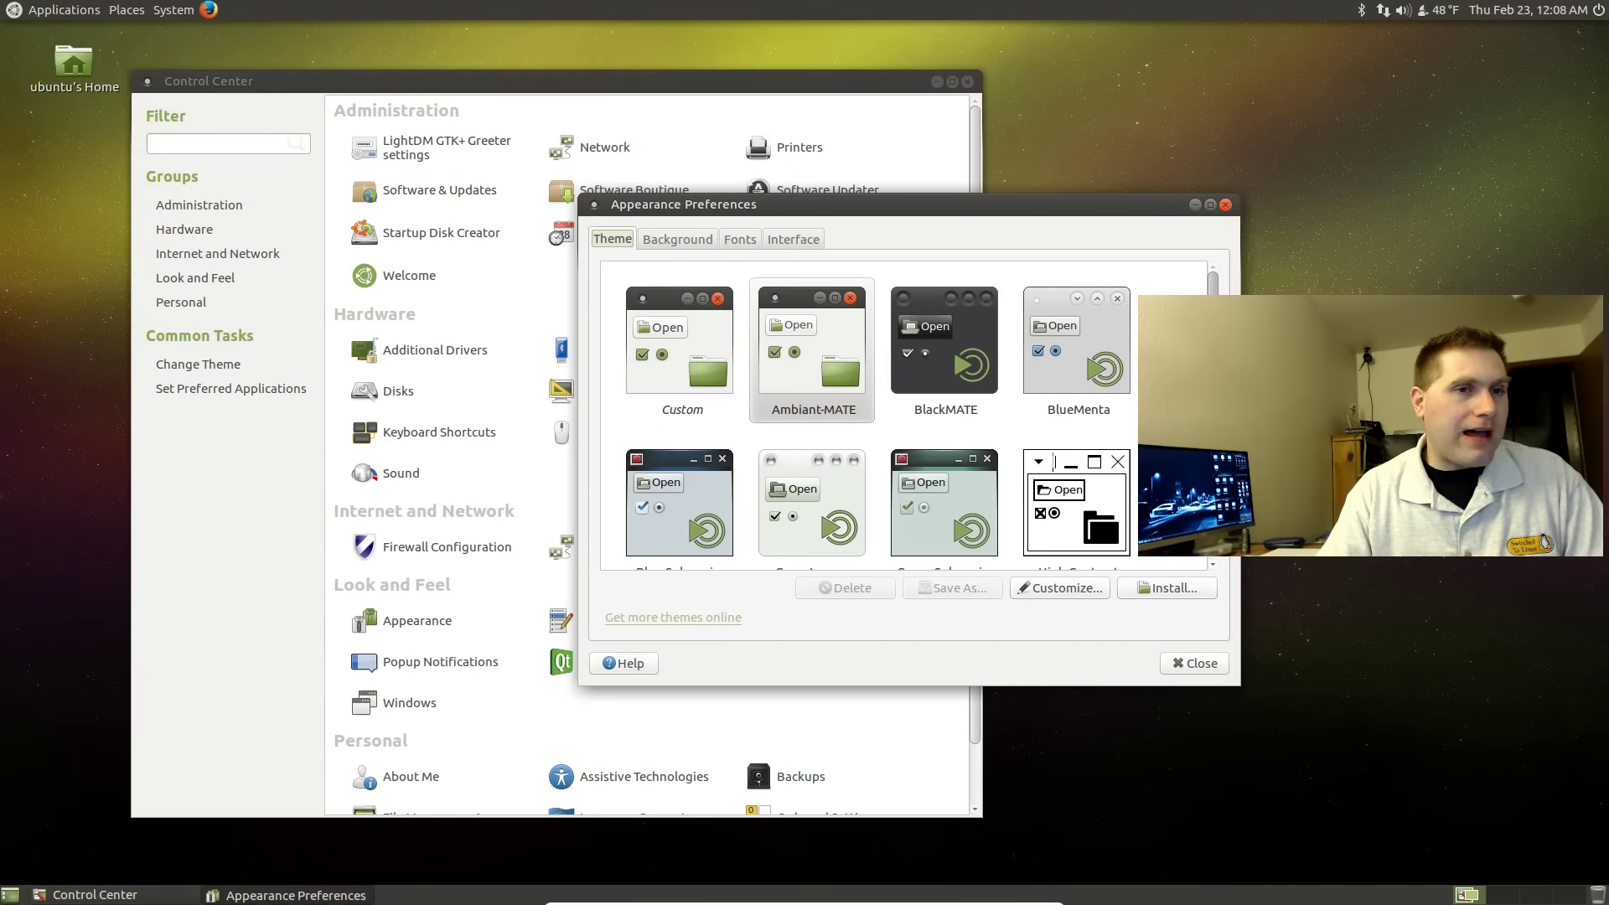
Step: Browse the available desktop themes and try out TraditionalOkTest, TraditionalOk and Menta
scroll(1213, 284, down, 5)
scroll(1198, 503, up, 4)
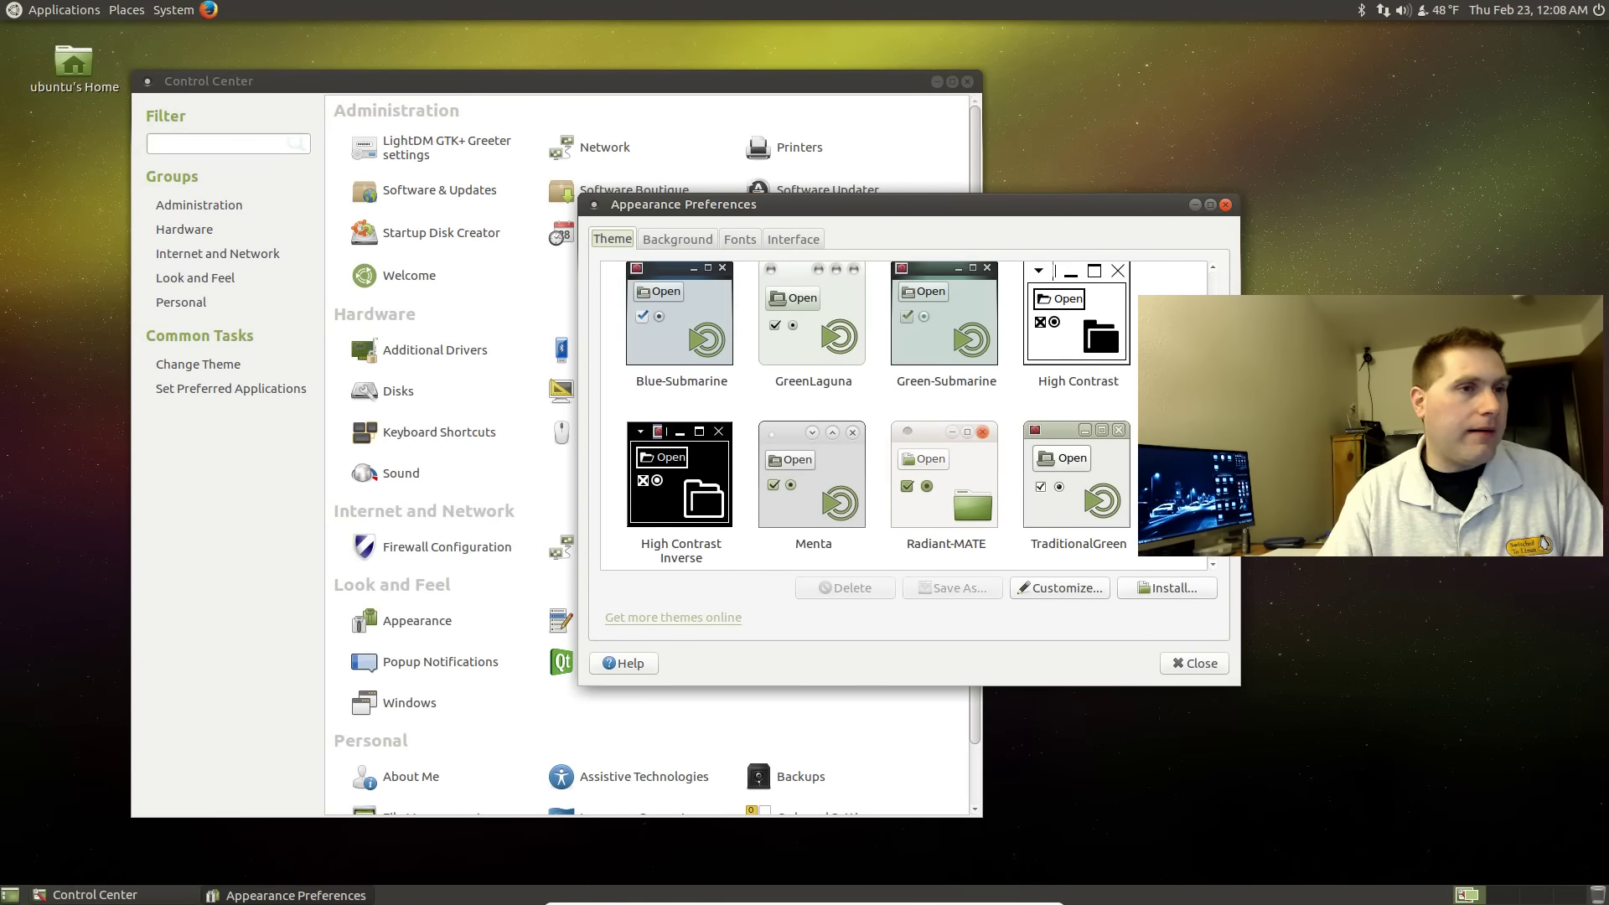
scroll(1229, 287, up, 3)
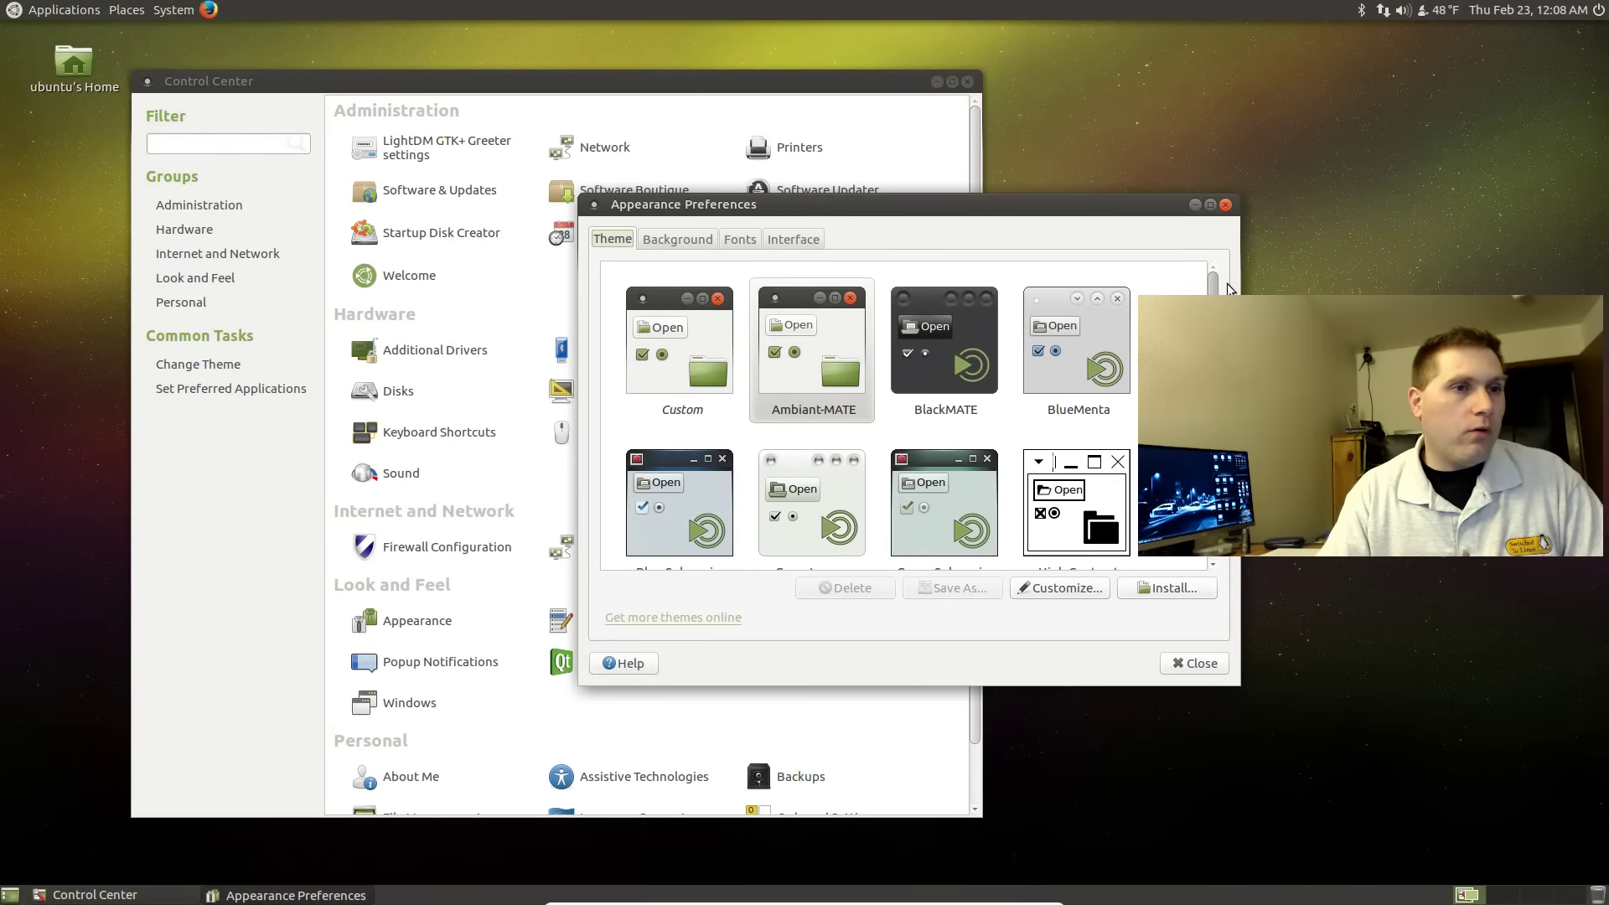
scroll(1190, 419, down, 3)
scroll(1190, 418, up, 3)
scroll(1189, 419, down, 5)
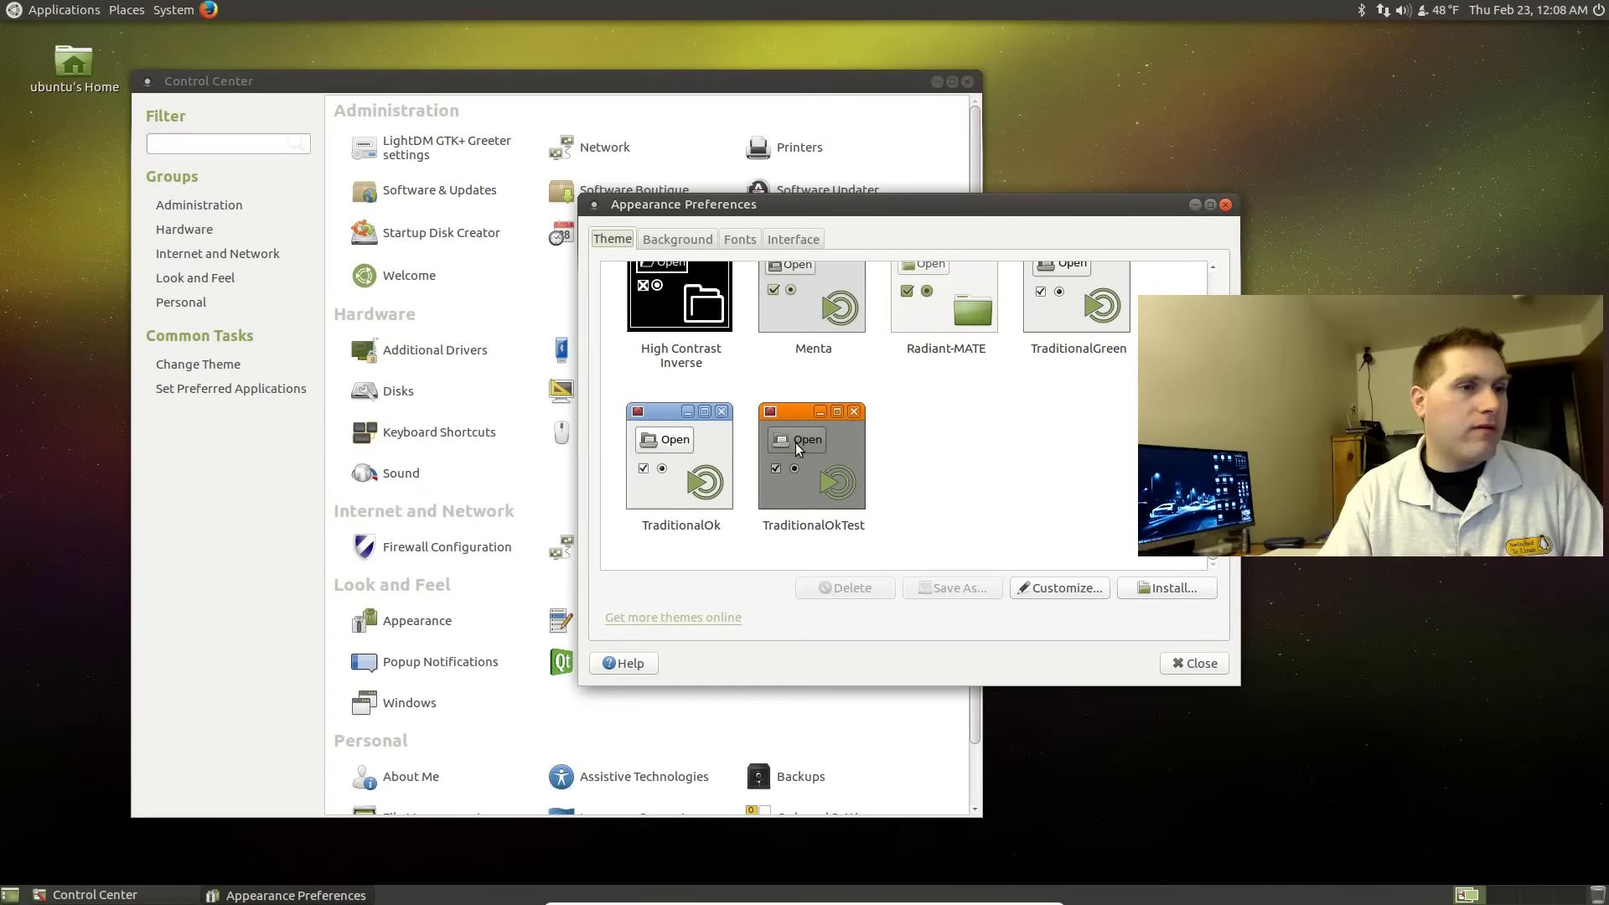
click(796, 442)
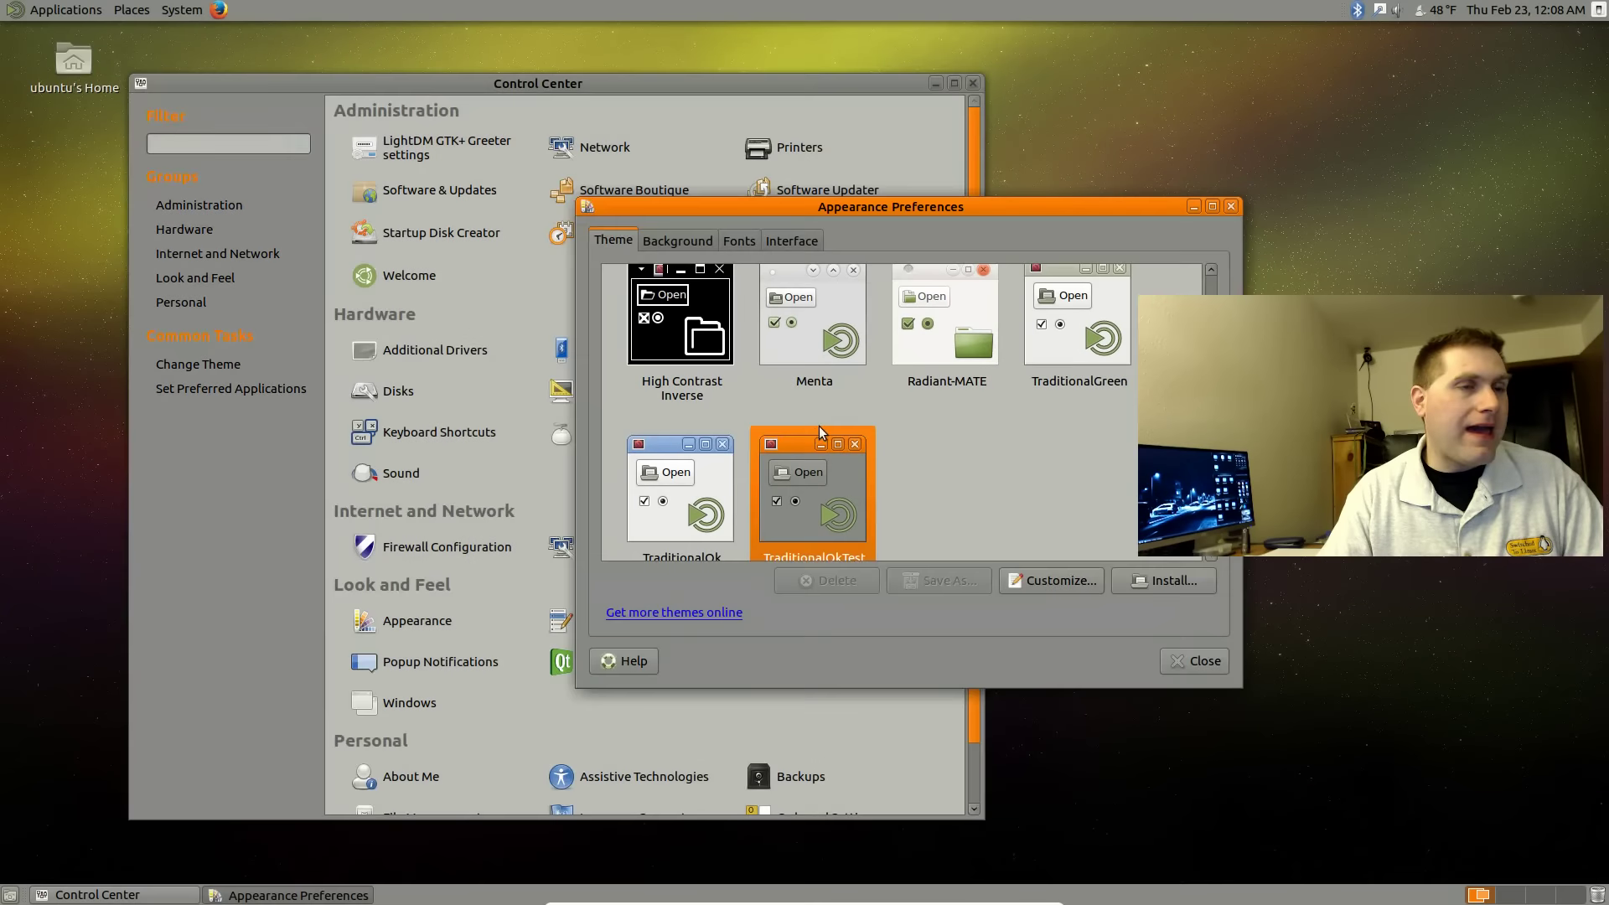
click(711, 482)
click(841, 288)
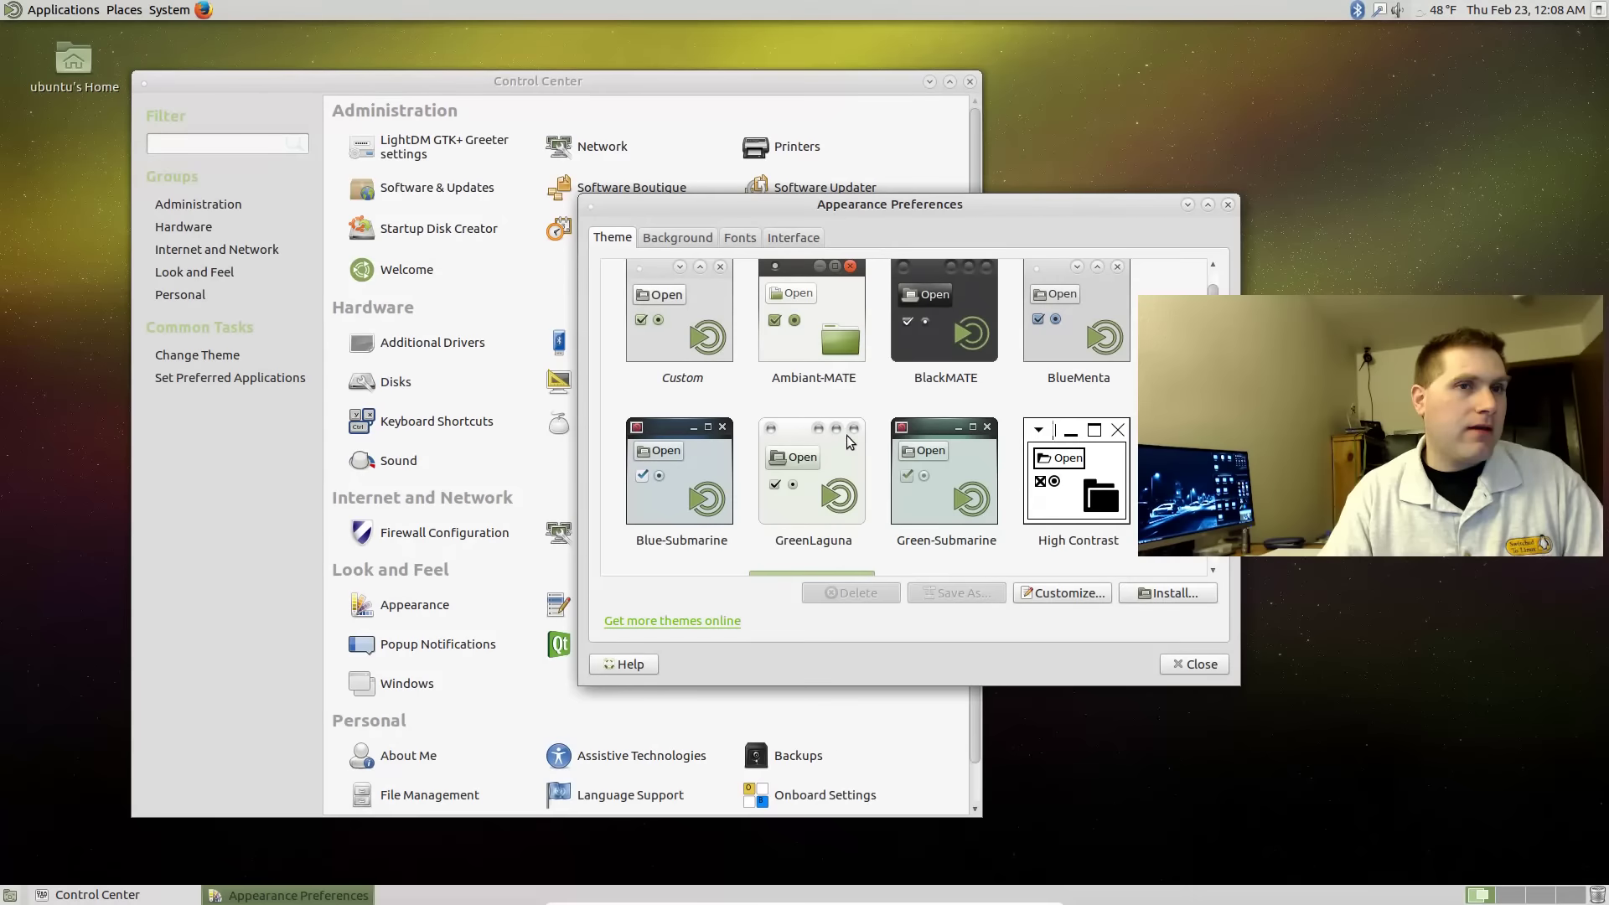
Step: Try the High Contrast, Blue-Submarine and GreenLaguna themes, and return to the Ambiant-MATE theme
click(1081, 479)
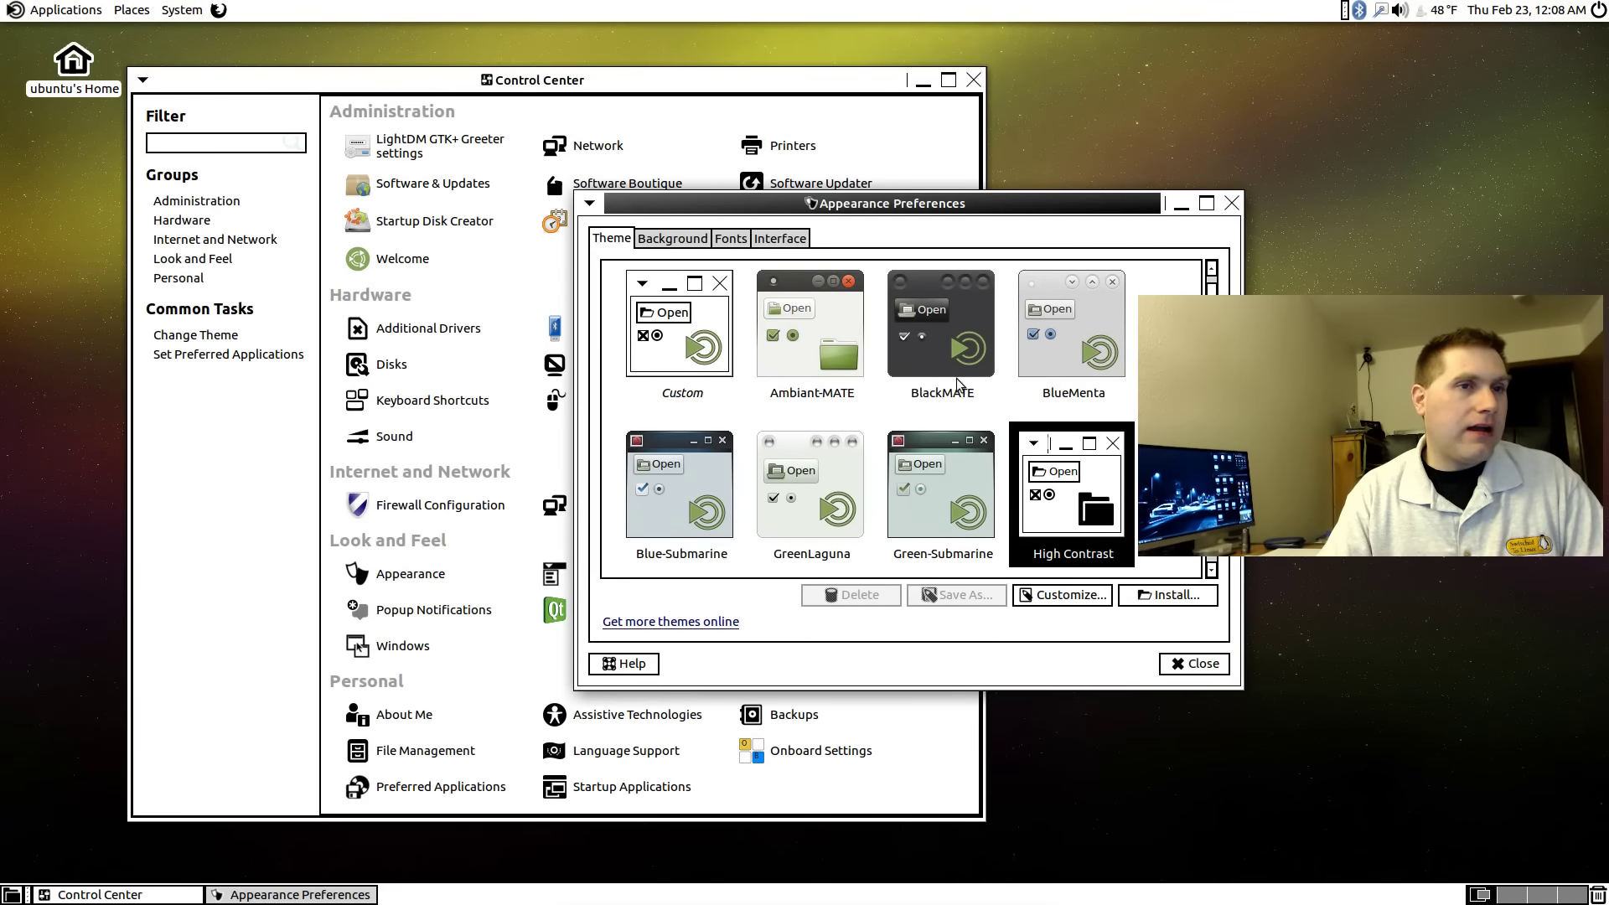
click(675, 483)
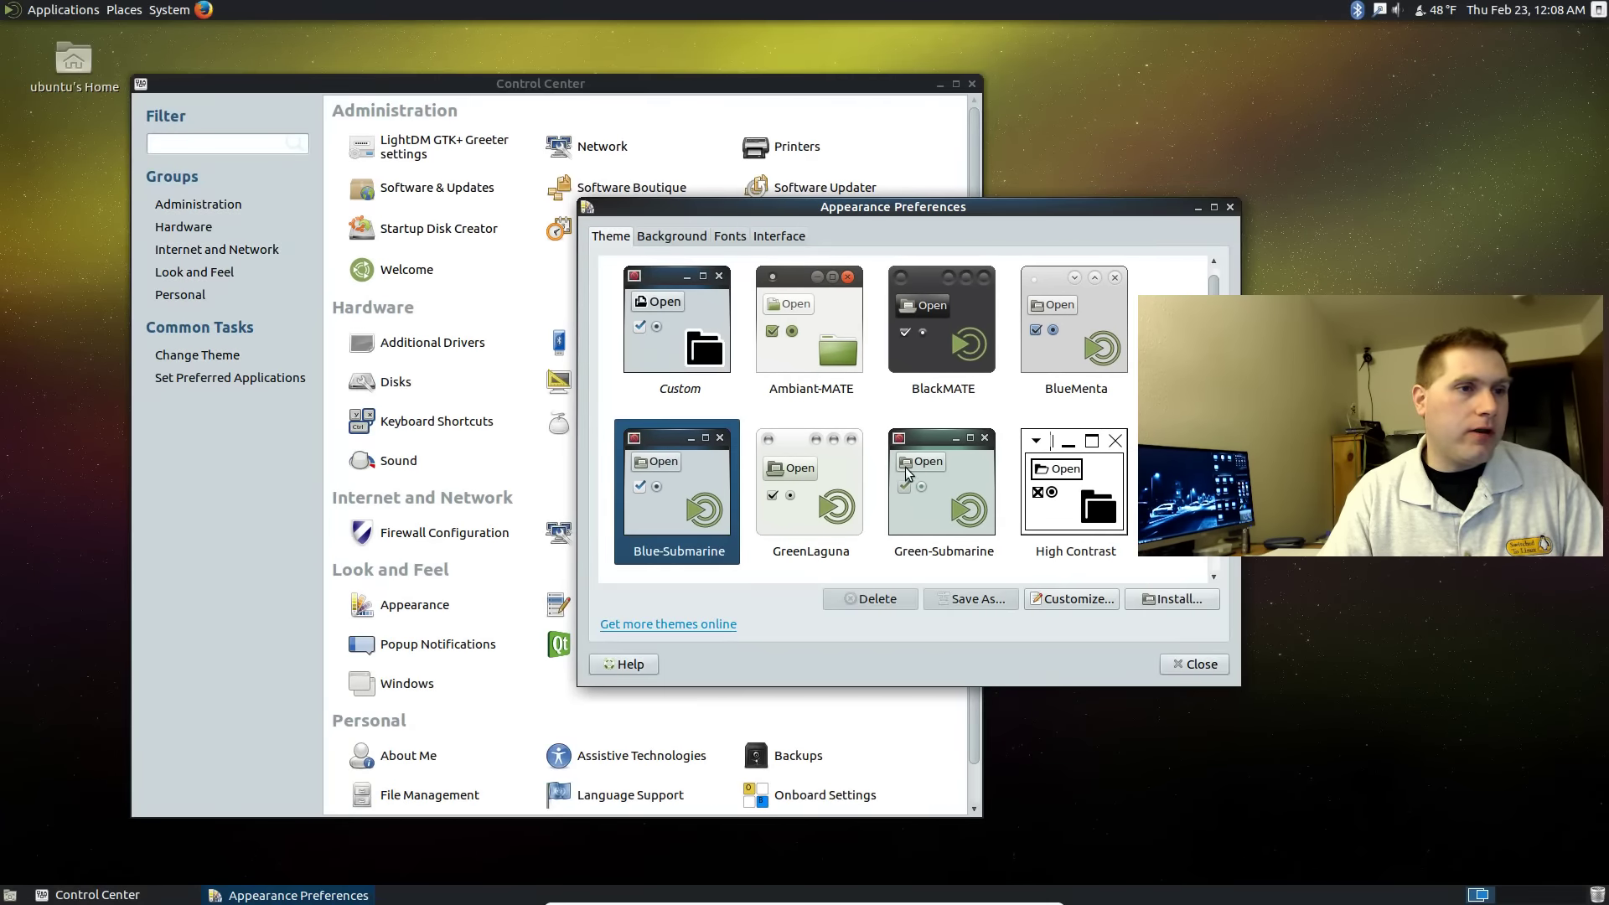
click(809, 486)
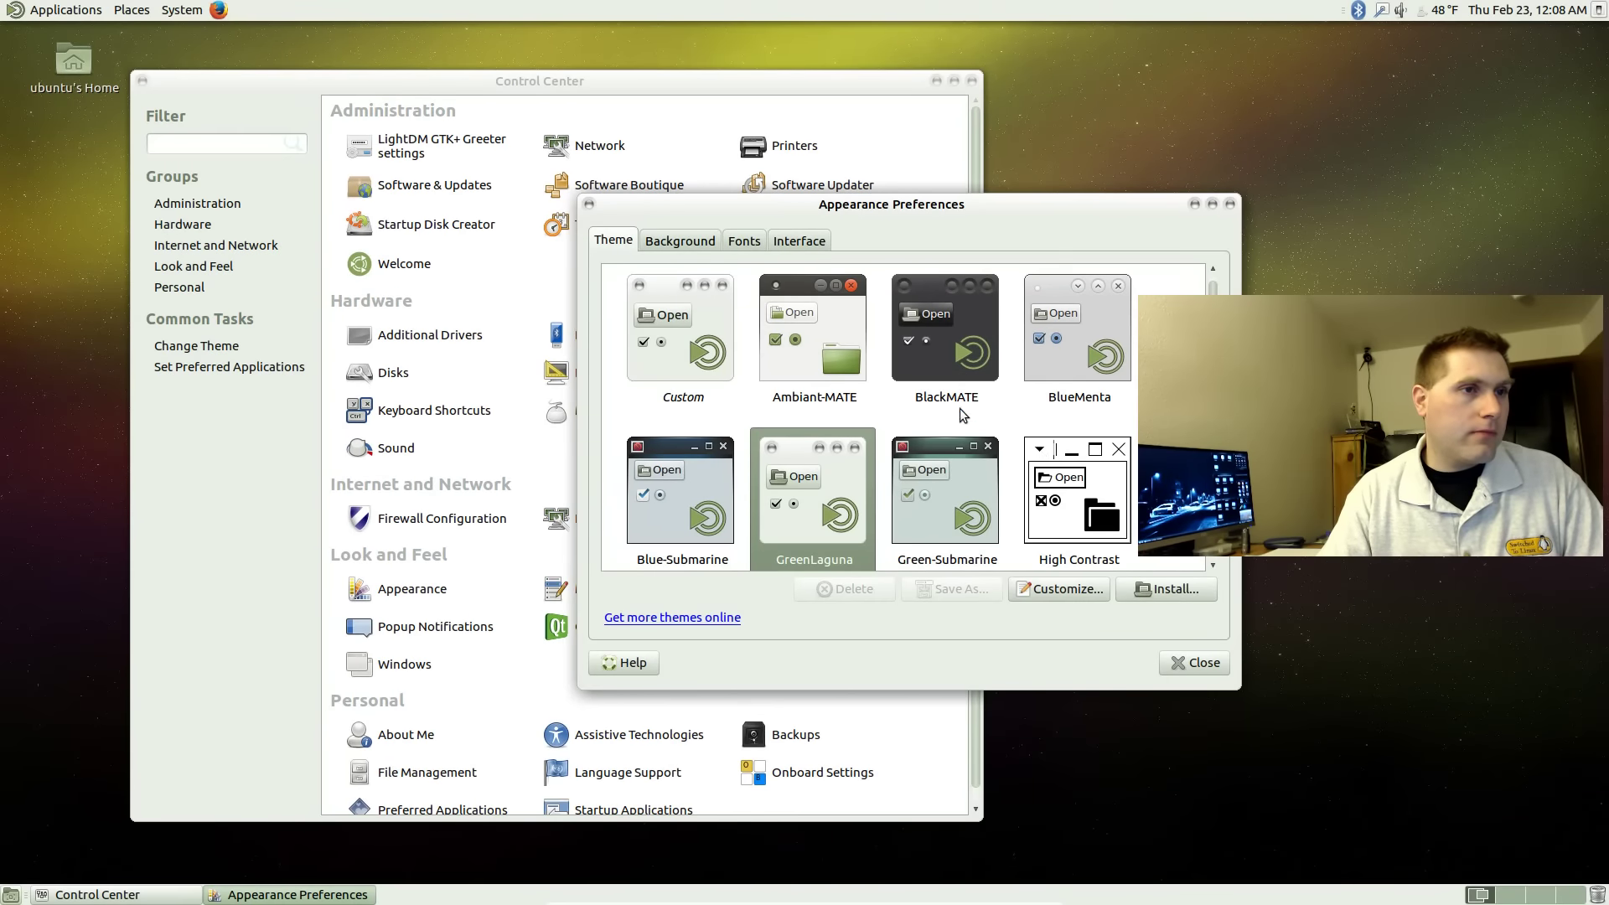
click(812, 336)
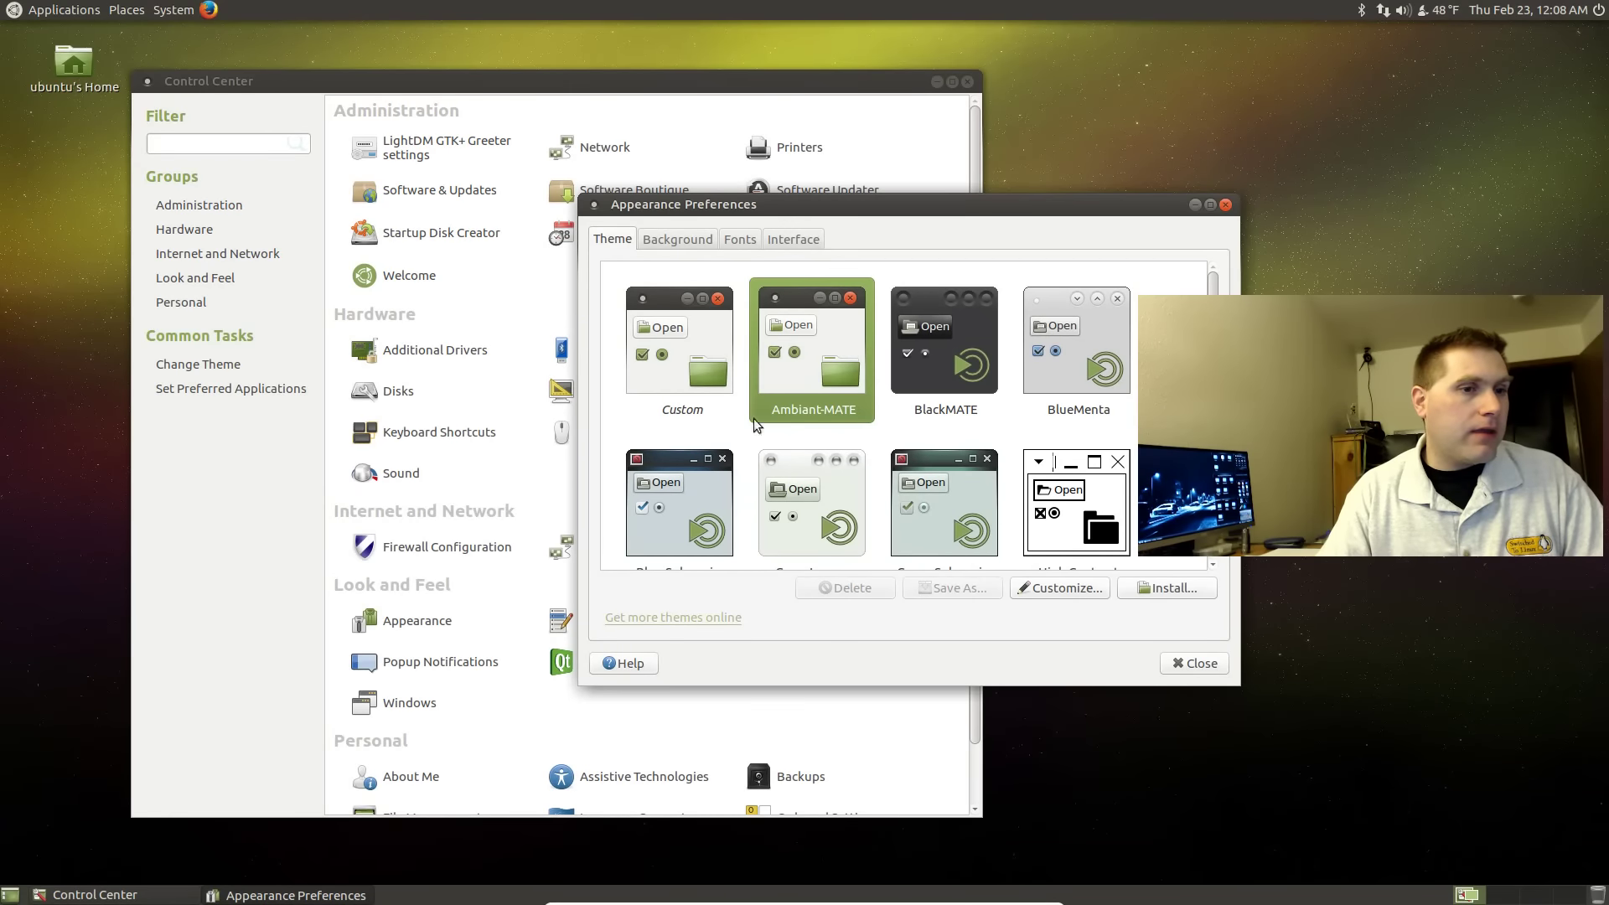
Step: Open the customization of the Ambiant-MATE theme and examine its control styles and color settings
click(1060, 587)
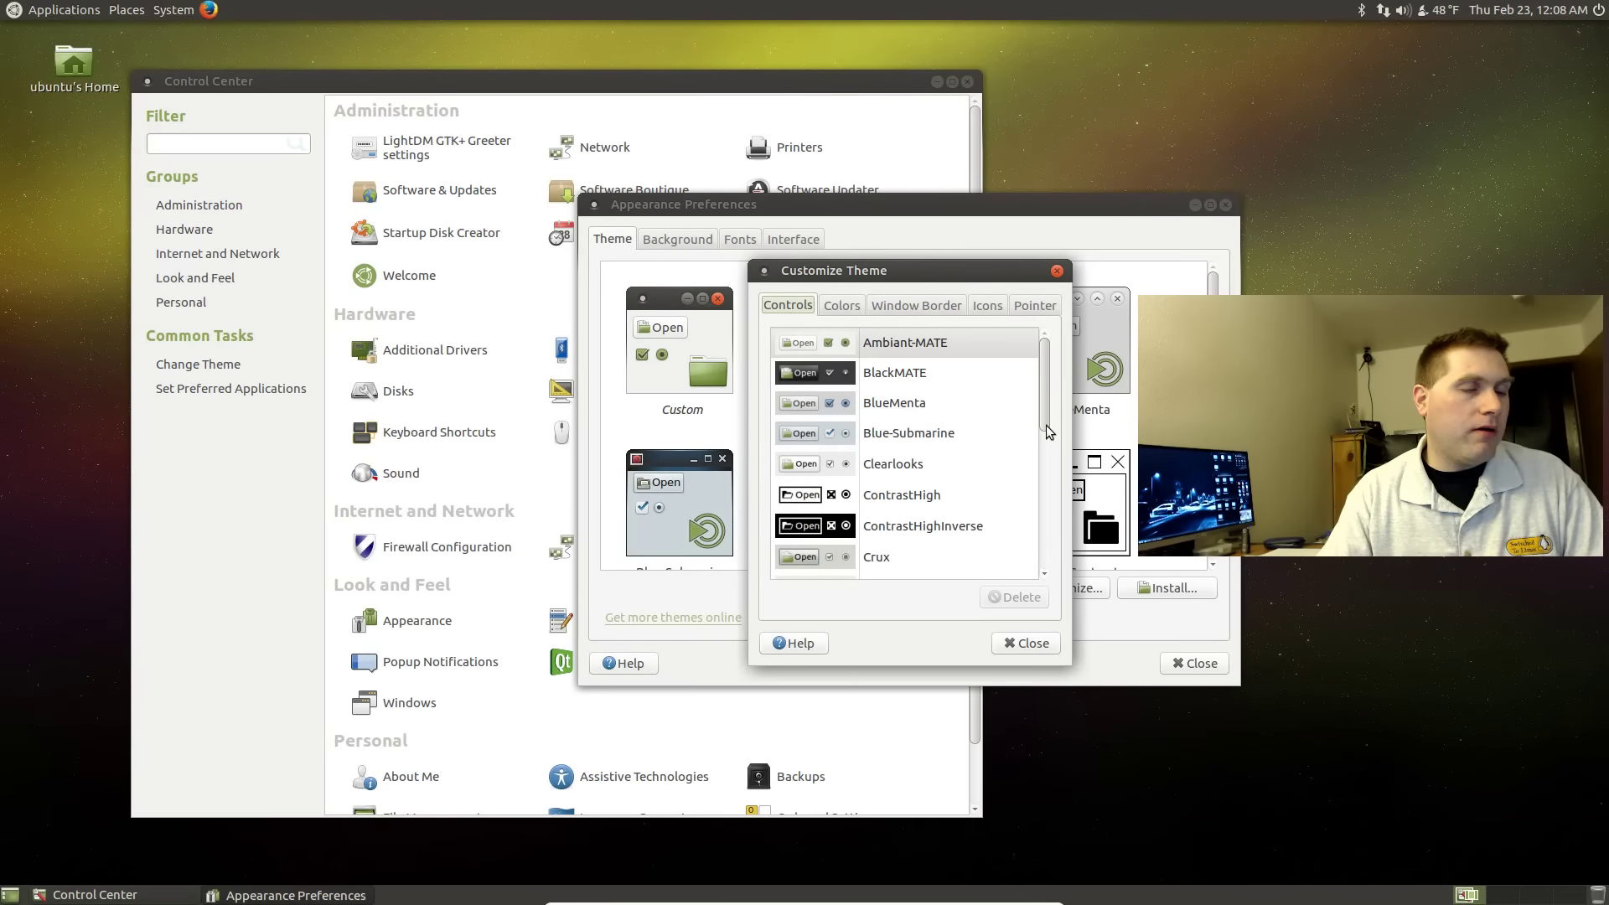
scroll(1048, 431, down, 3)
scroll(1047, 431, up, 3)
click(858, 305)
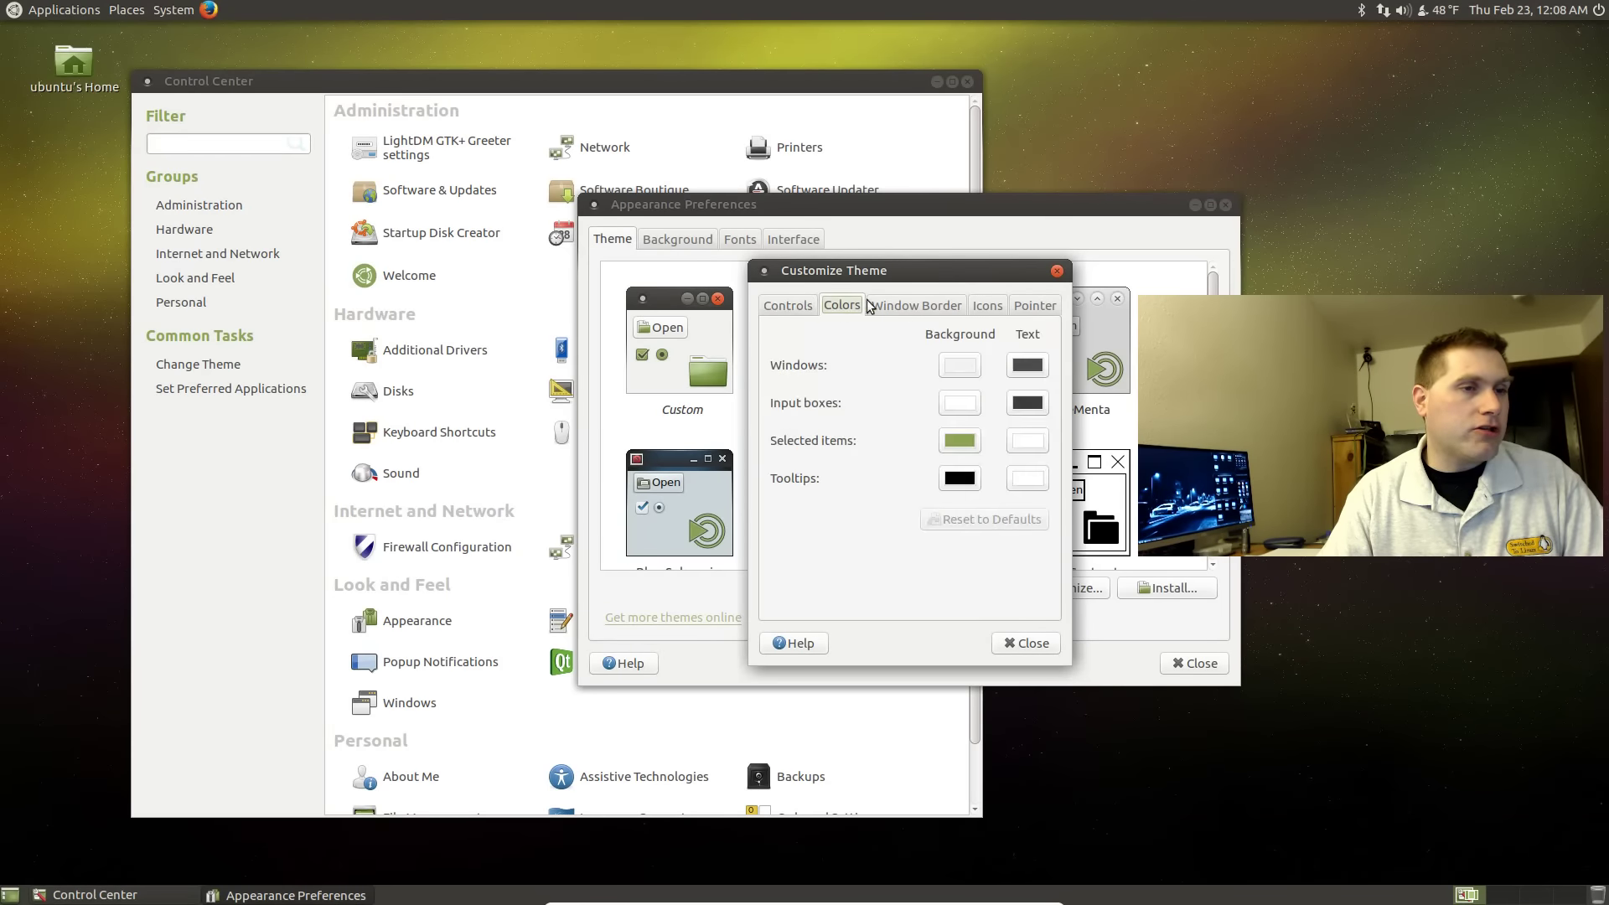
Step: Try the Green-Submarine window border and set the border back to Ambiant-MATE
click(917, 307)
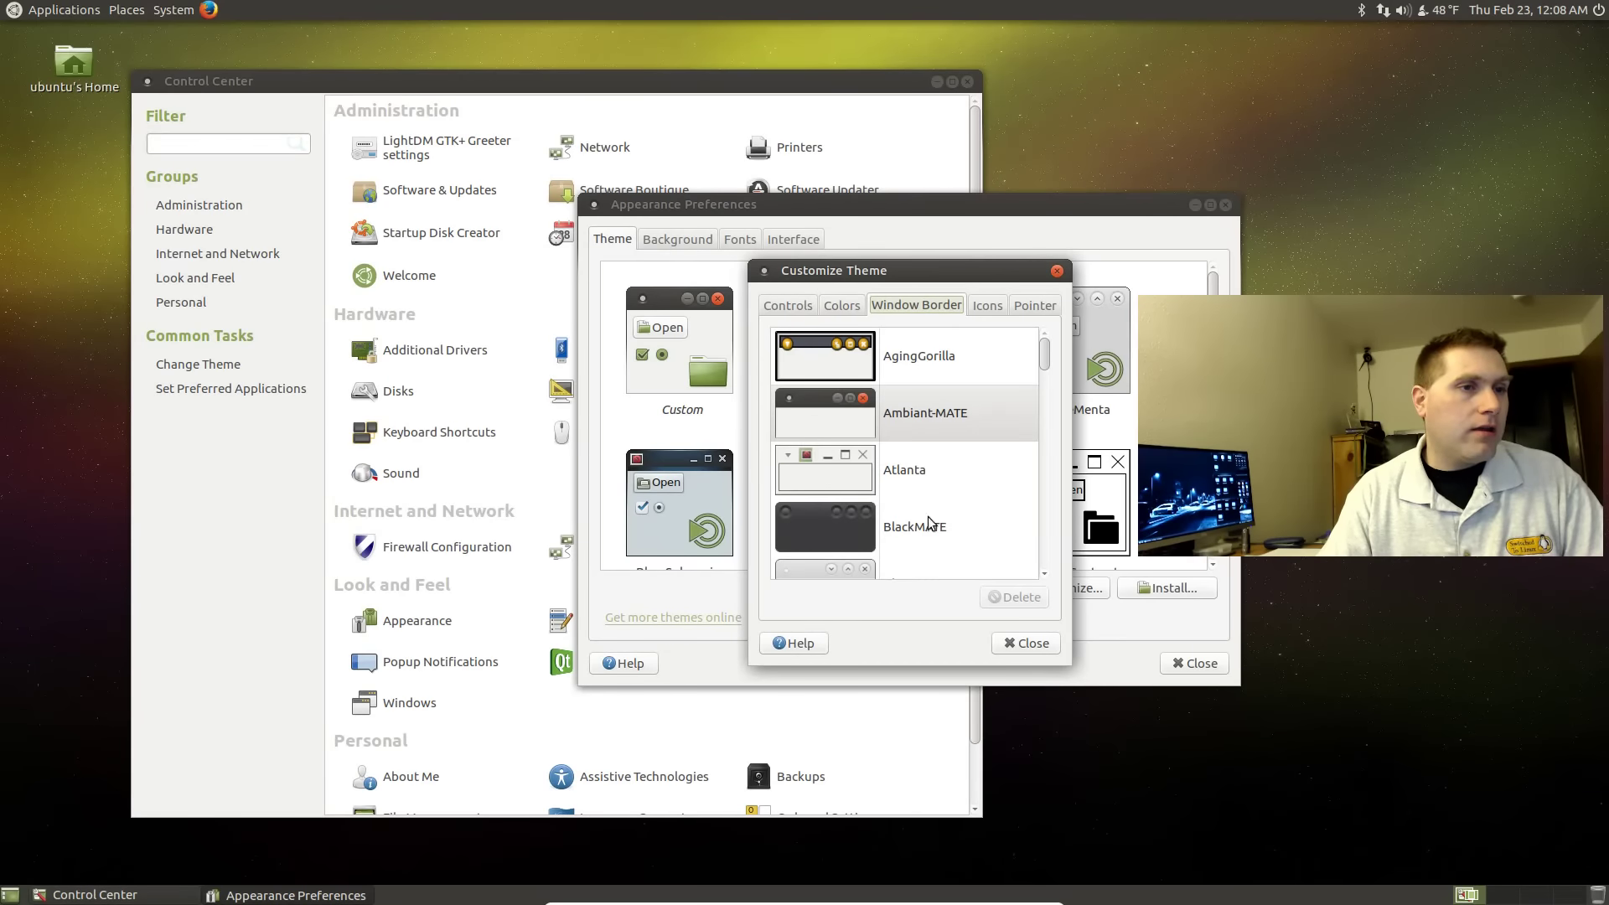
scroll(955, 429, down, 10)
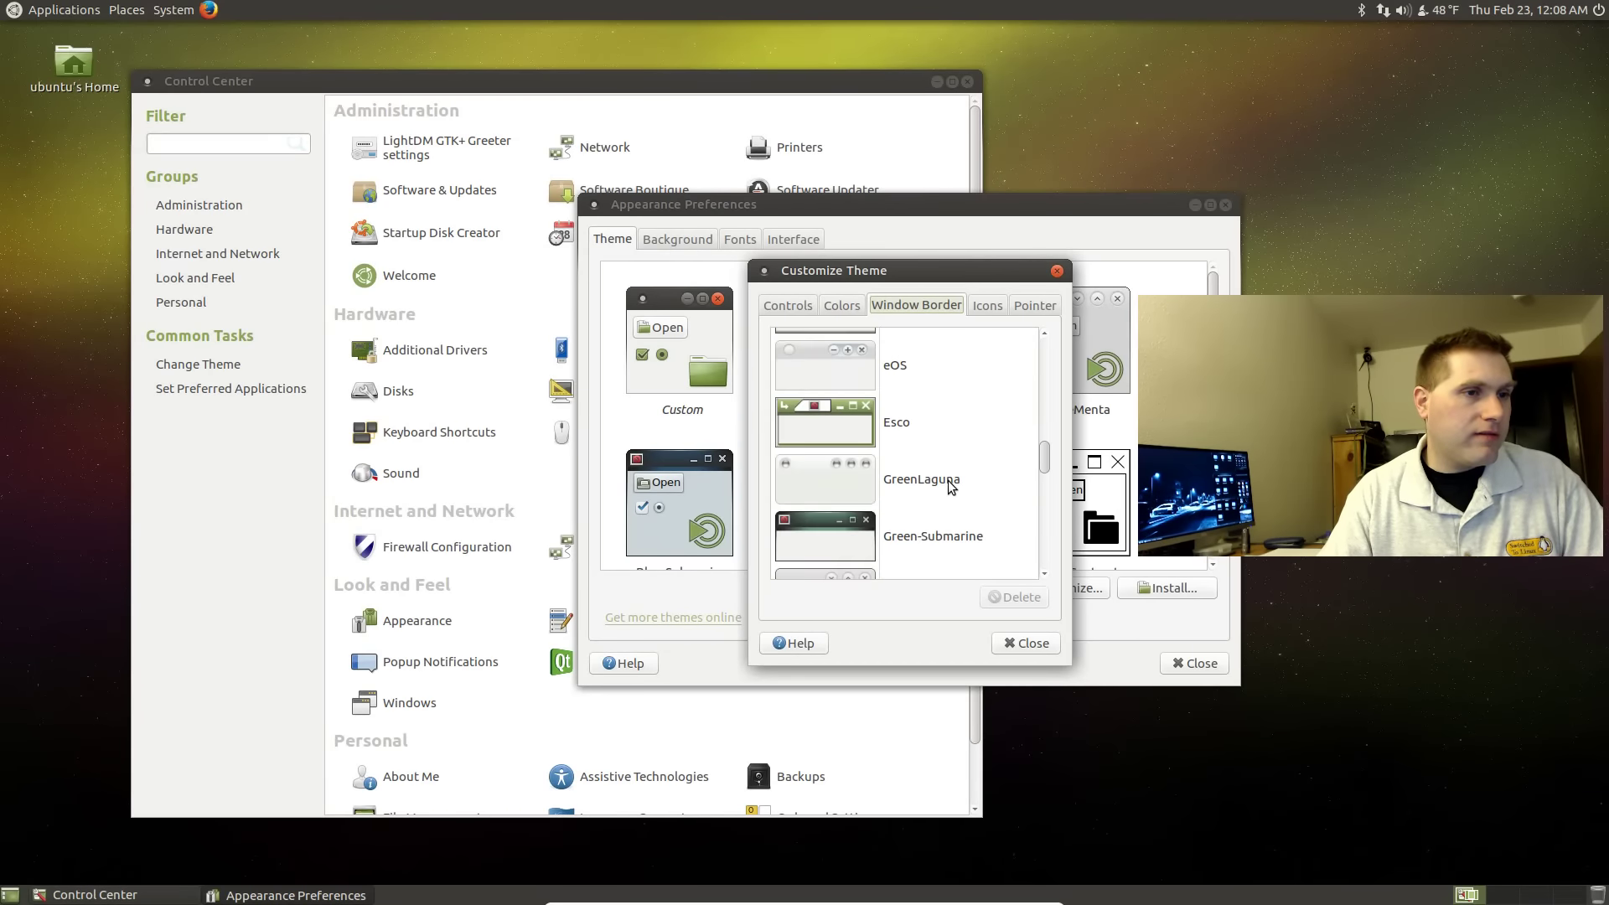
scroll(943, 494, down, 5)
click(823, 379)
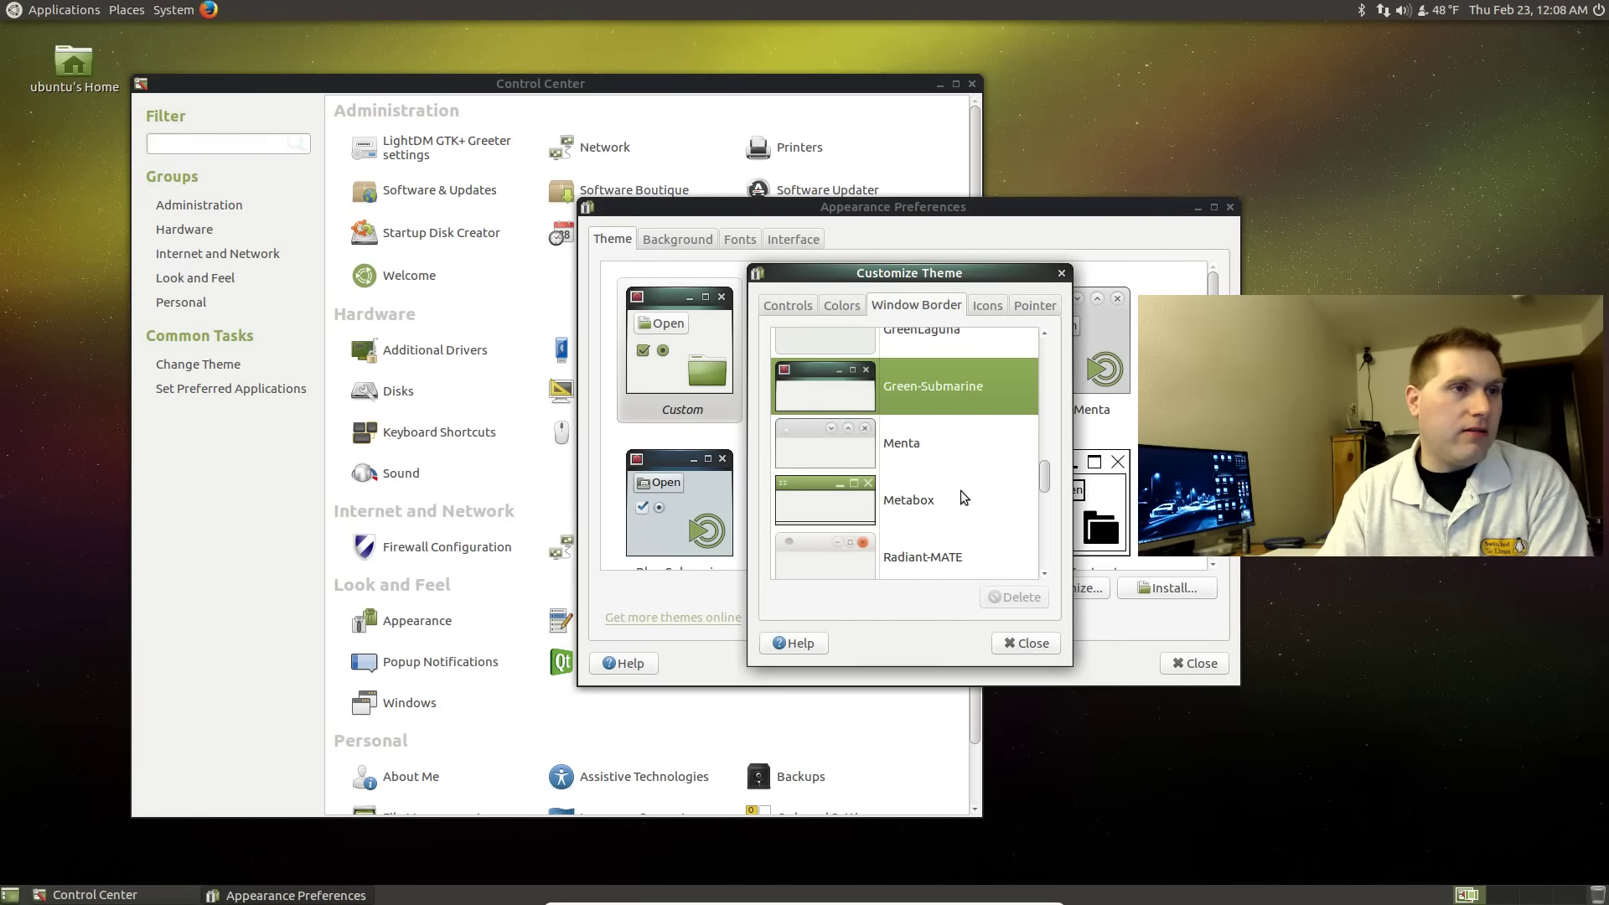
scroll(897, 478, up, 8)
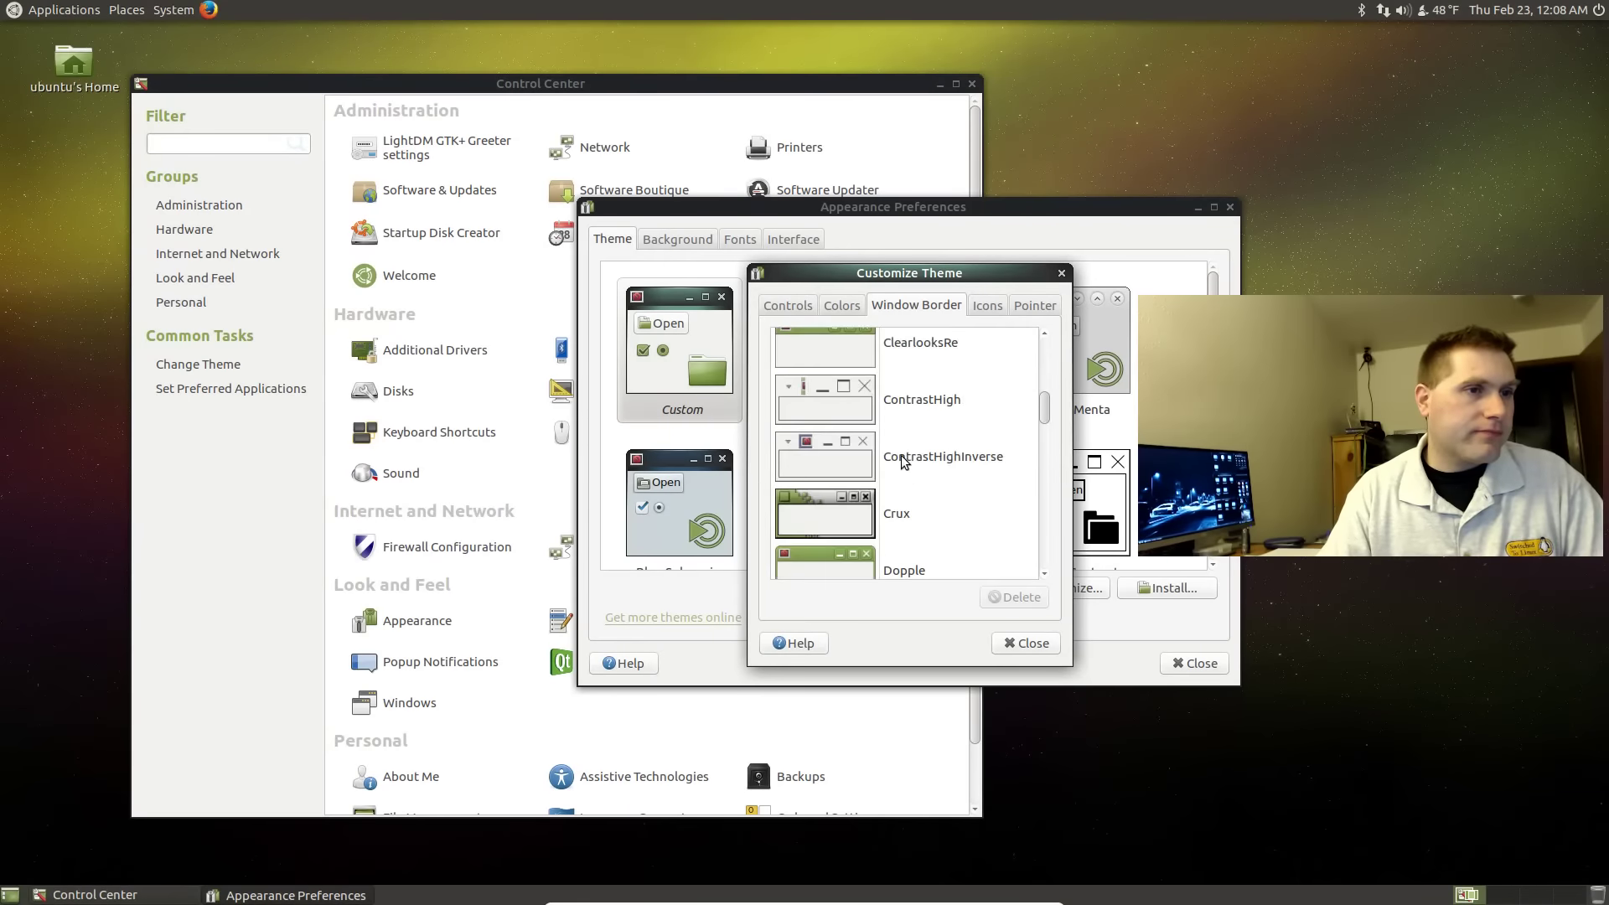
scroll(902, 459, up, 3)
click(826, 419)
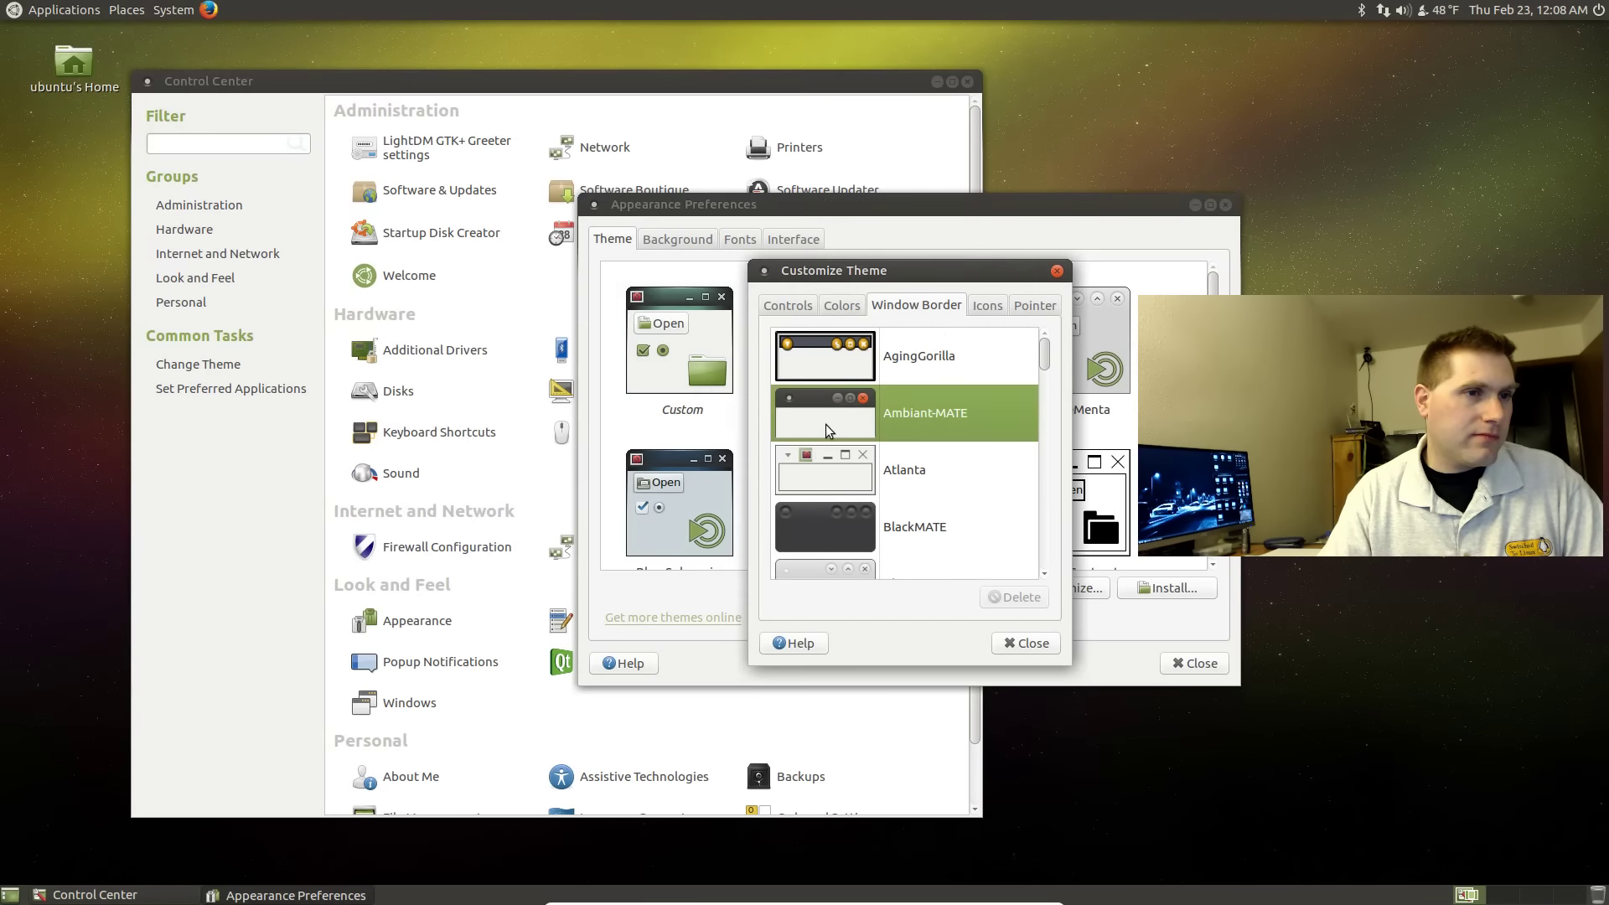
Step: Browse the theme's icon sets and try out the Menta and MATE-Faenza-Dark icons
click(986, 305)
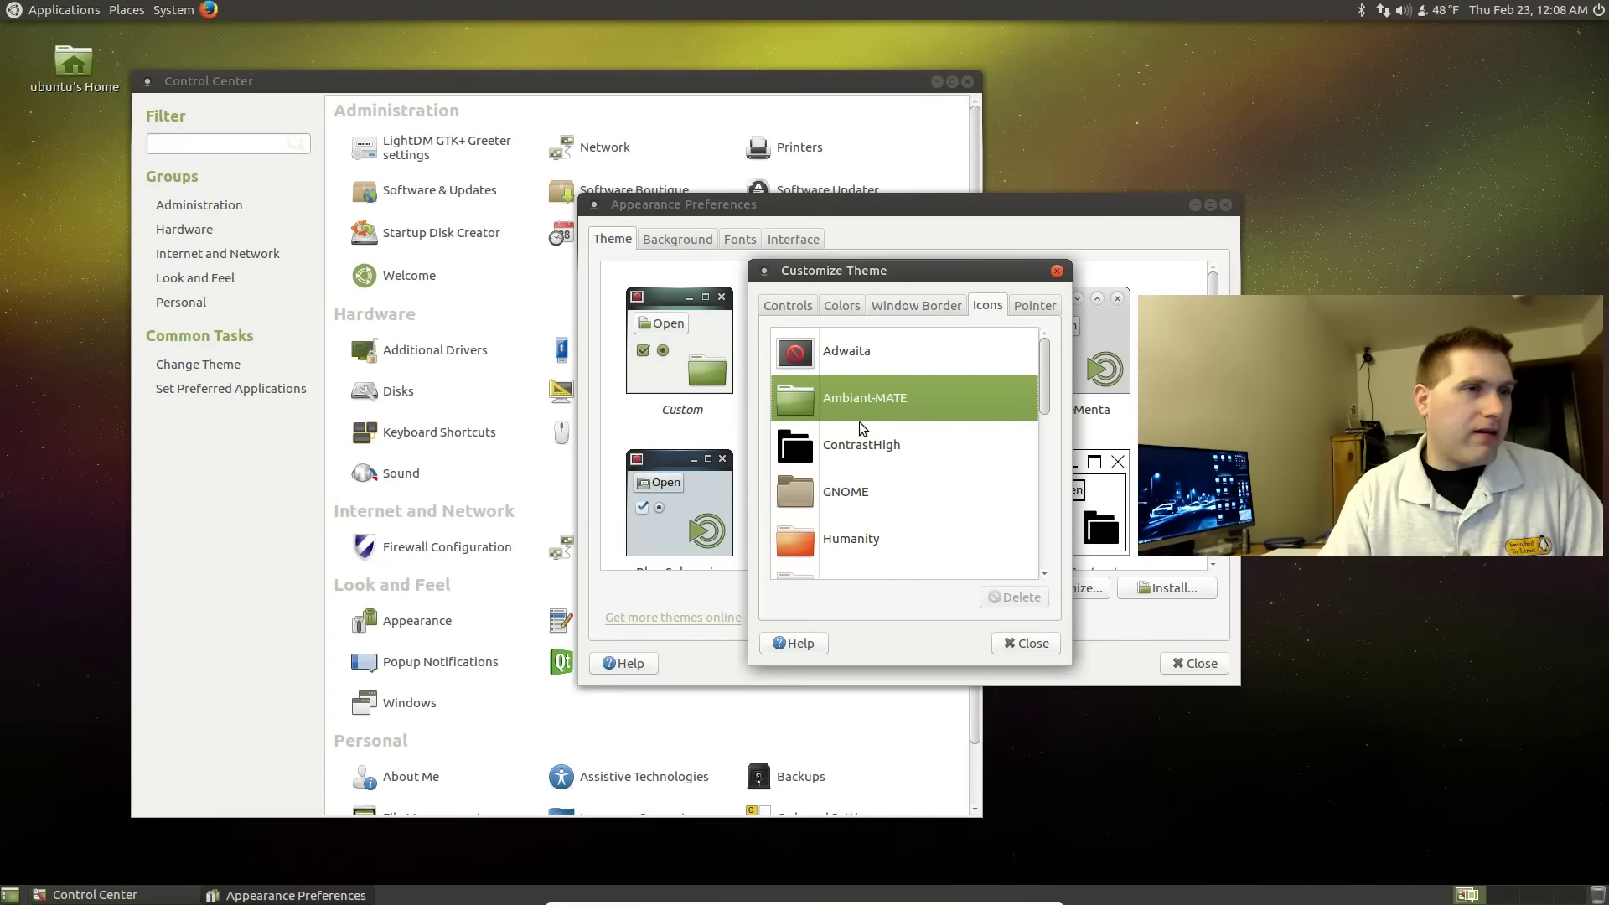
scroll(938, 458, down, 5)
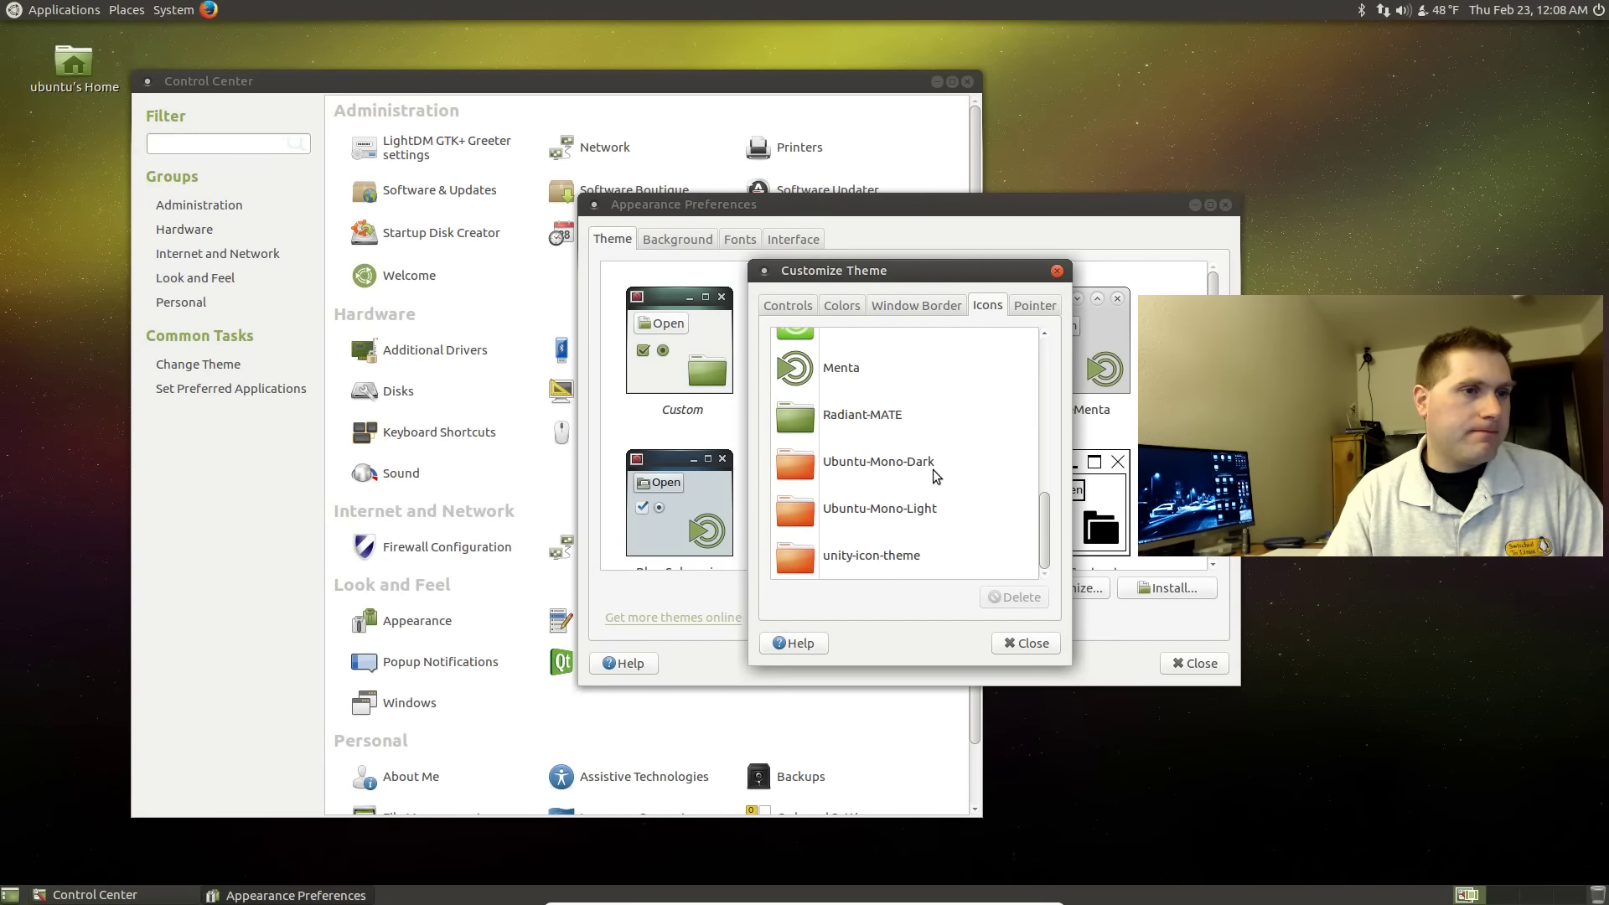
scroll(834, 408, up, 2)
click(823, 443)
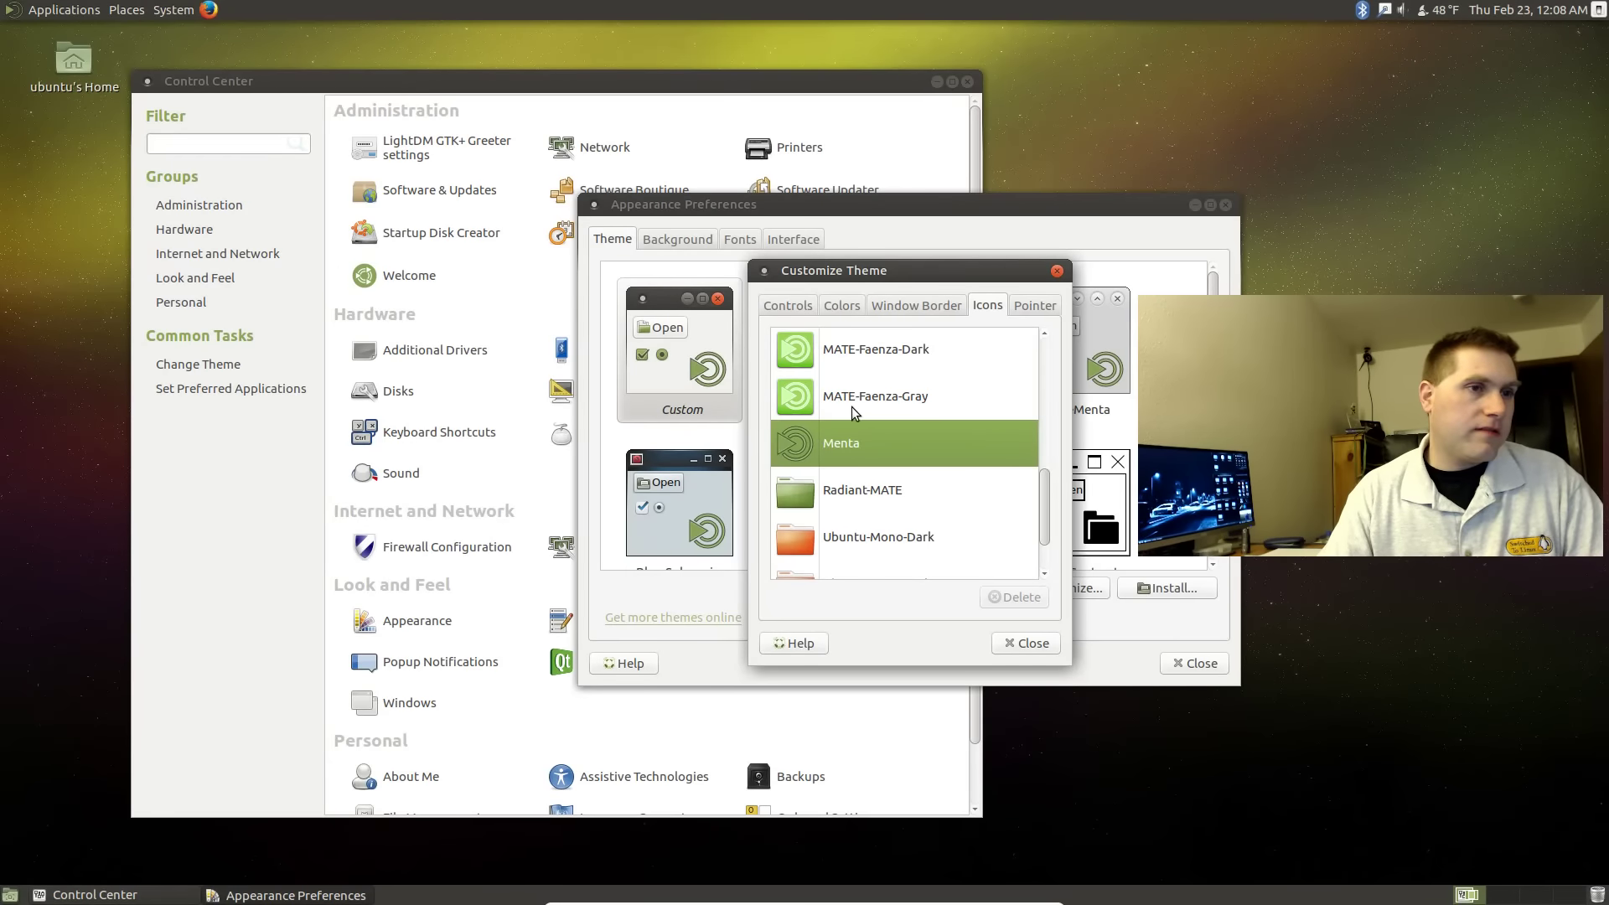
click(867, 387)
click(871, 370)
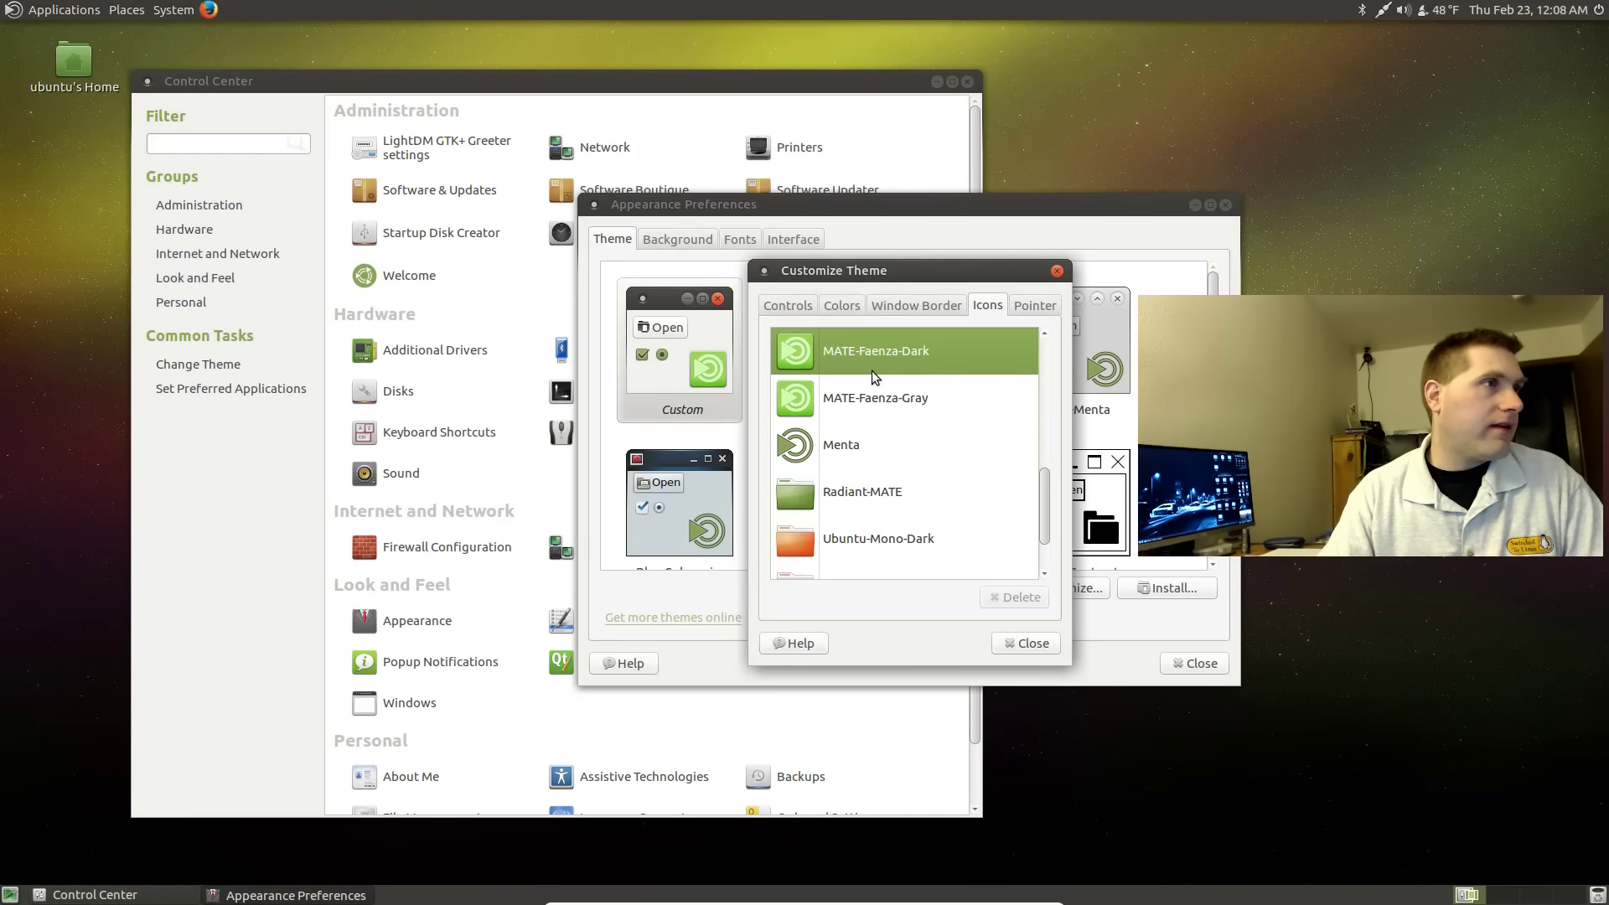
Step: Try the Menta and Radiant-MATE icon sets, followed by an orange Ubuntu-Mono set
click(840, 451)
click(829, 511)
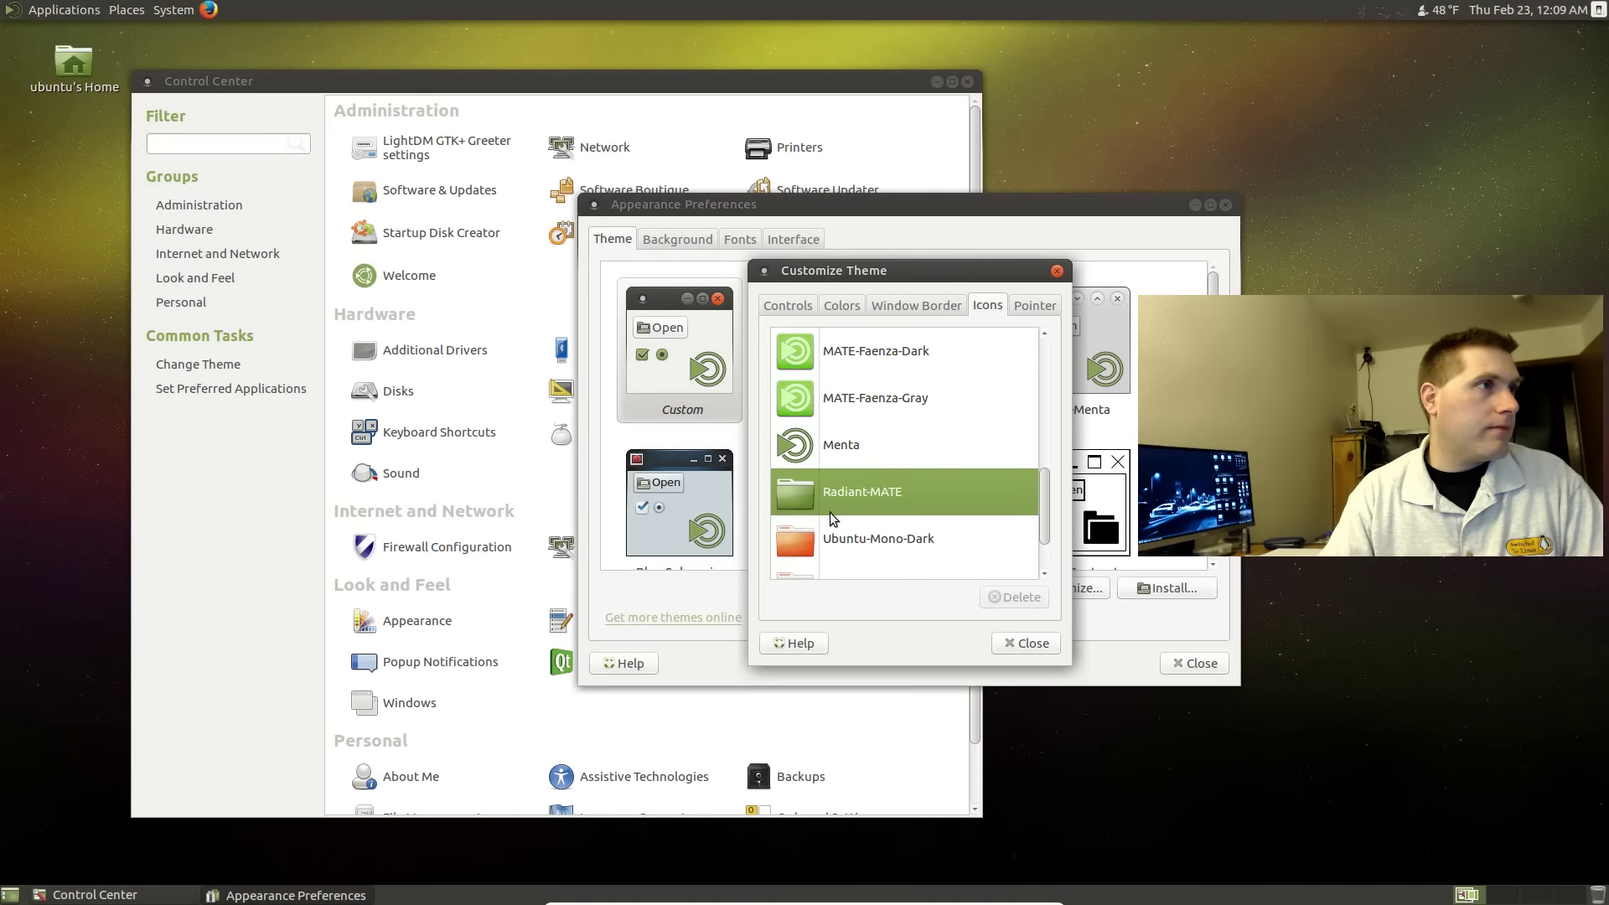
click(843, 565)
Step: Try the ContrastHigh icon set and switch the theme's icons to GNOME
scroll(972, 482, up, 10)
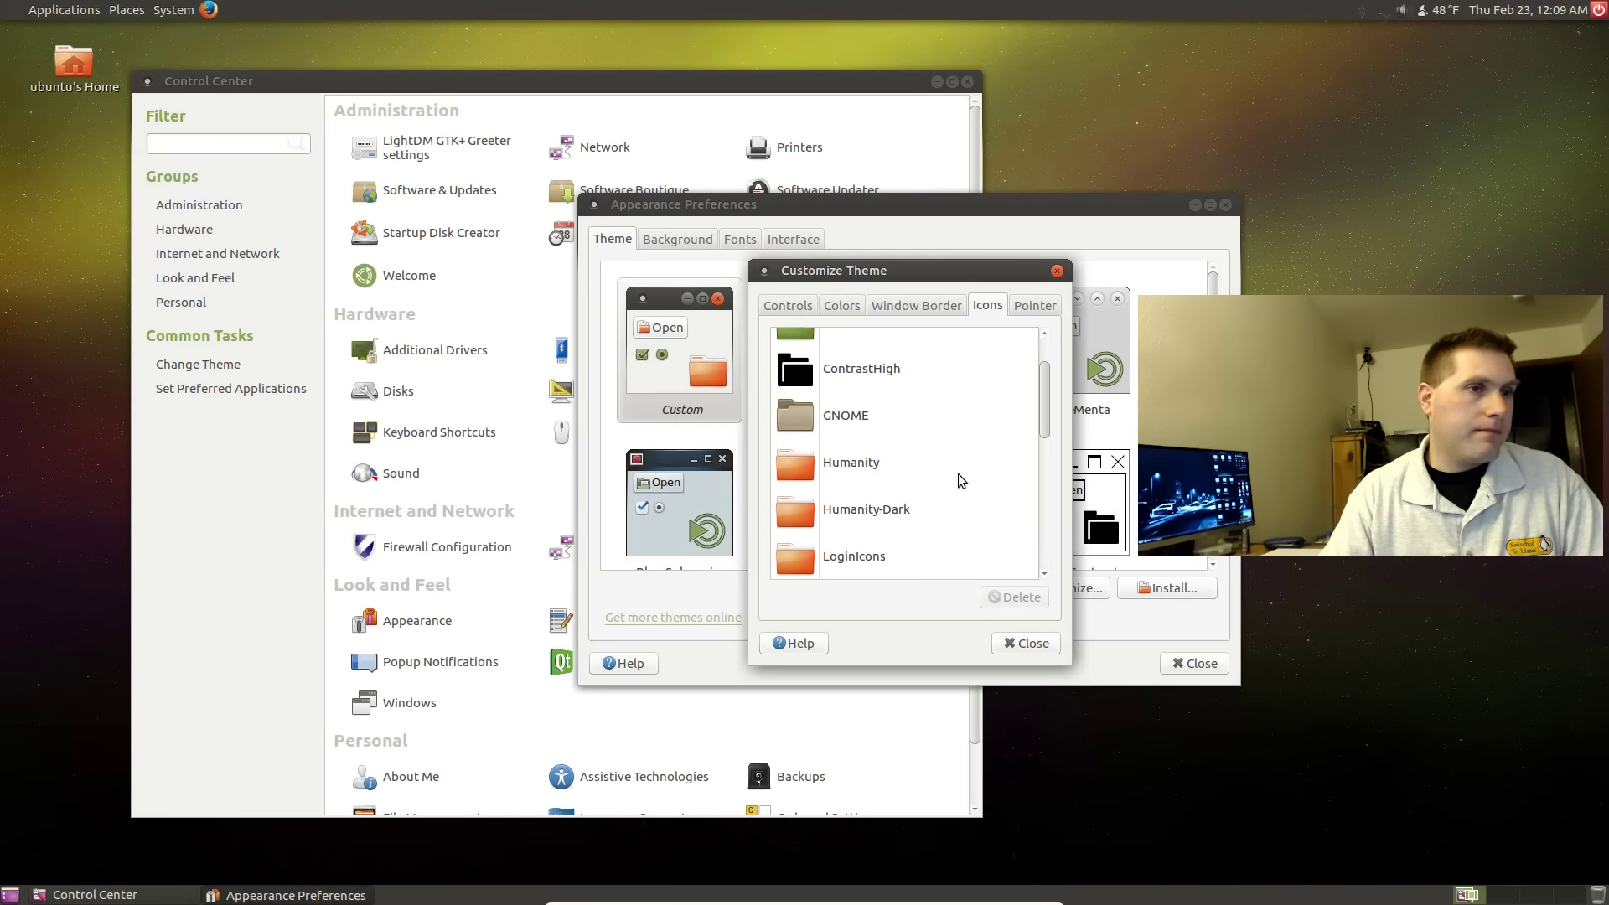
click(887, 406)
click(866, 445)
click(863, 496)
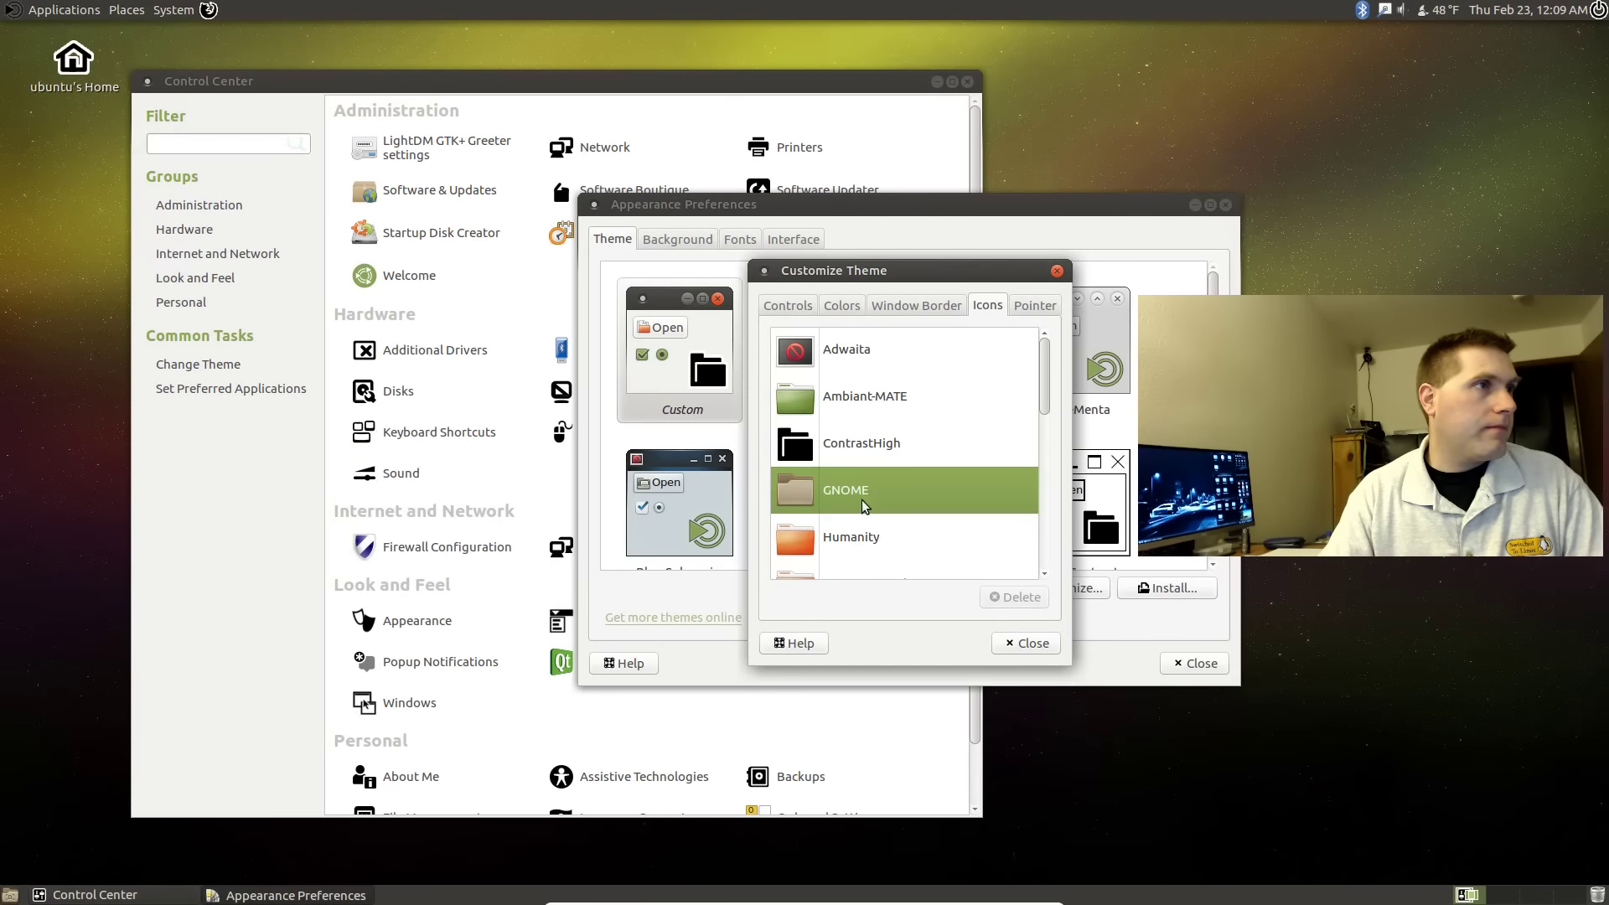
Step: Try the Humanity and LoginIcons icon sets and set the theme's icons back to Ambiant-MATE
click(867, 528)
scroll(896, 515, down, 2)
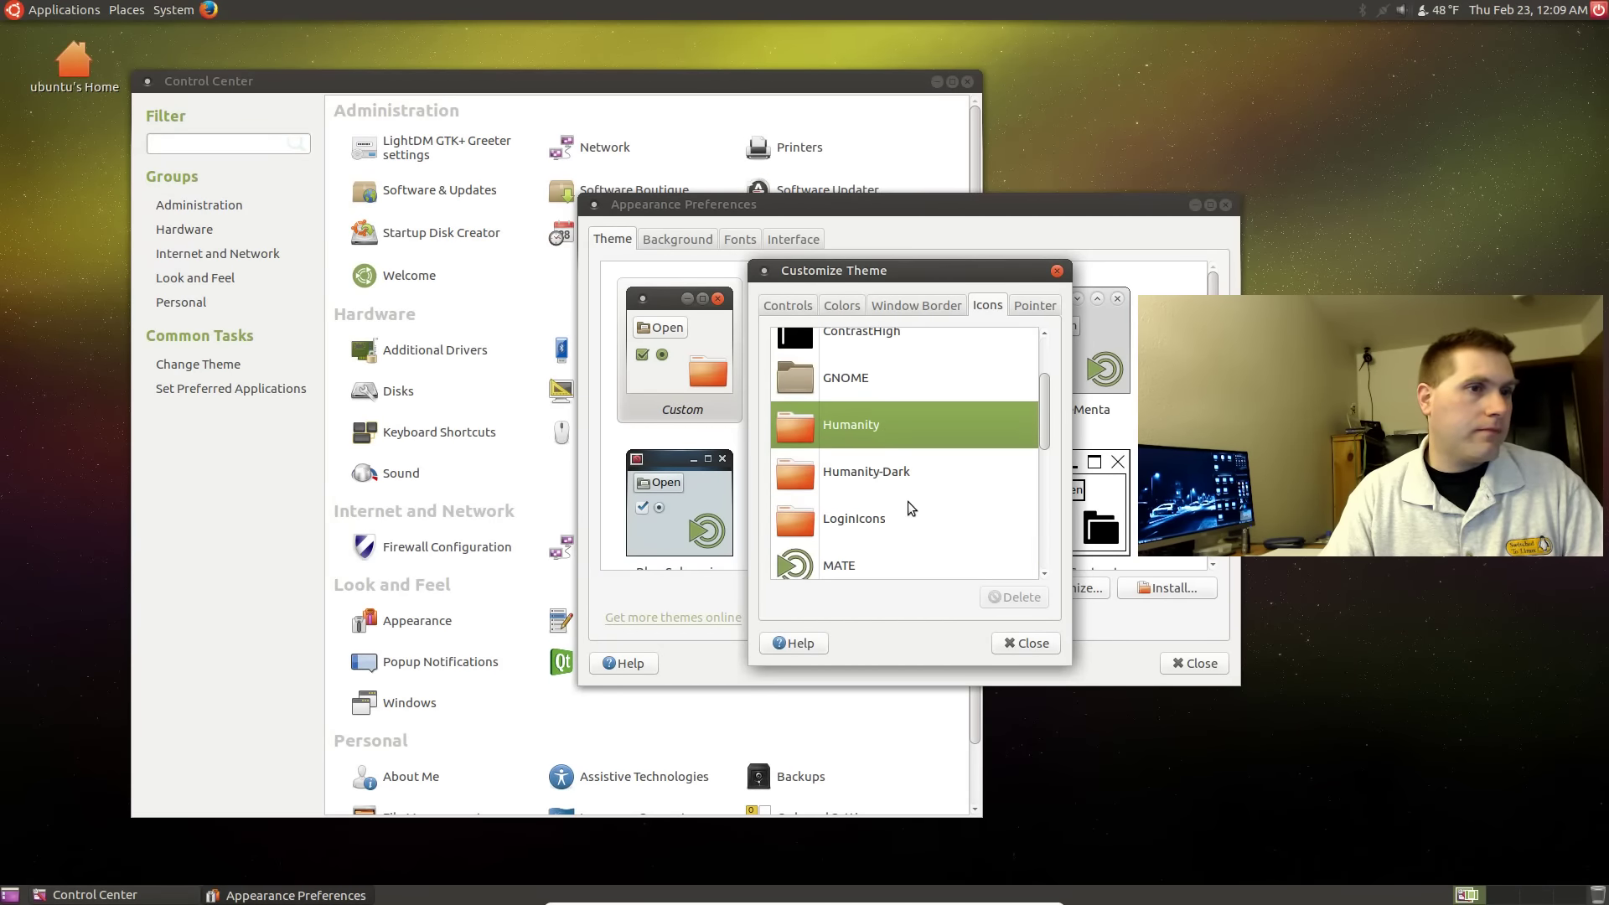
click(907, 469)
click(859, 517)
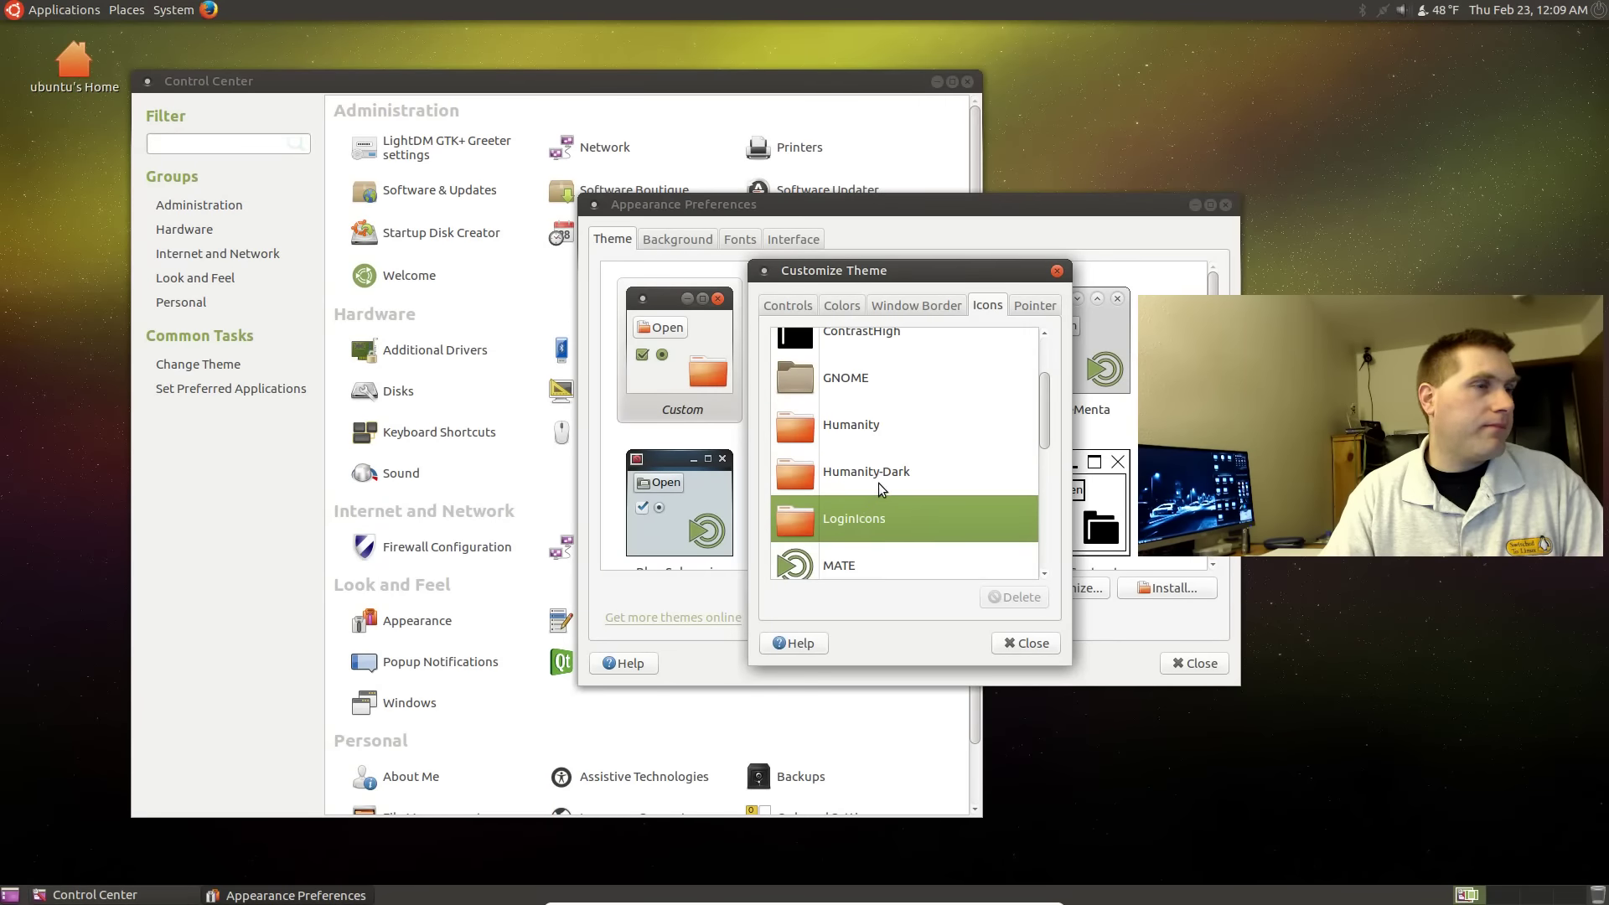
scroll(863, 513, up, 5)
click(842, 410)
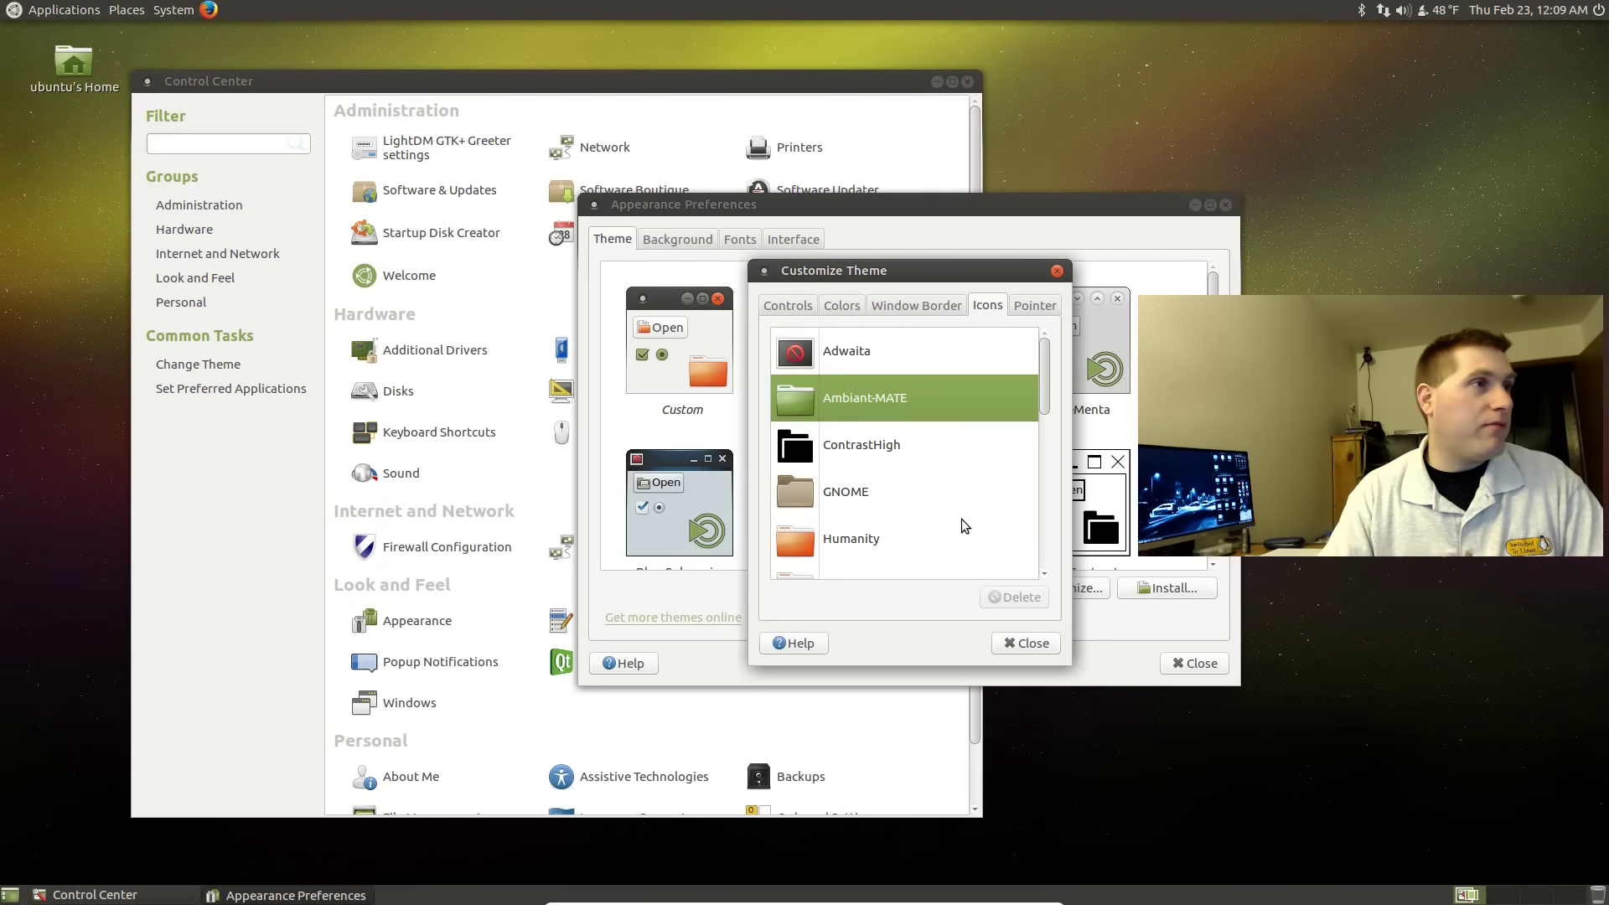
Step: Try the handhelds and redglass pointers, choose whiteglass for the theme, and close the appearance preferences
click(1034, 305)
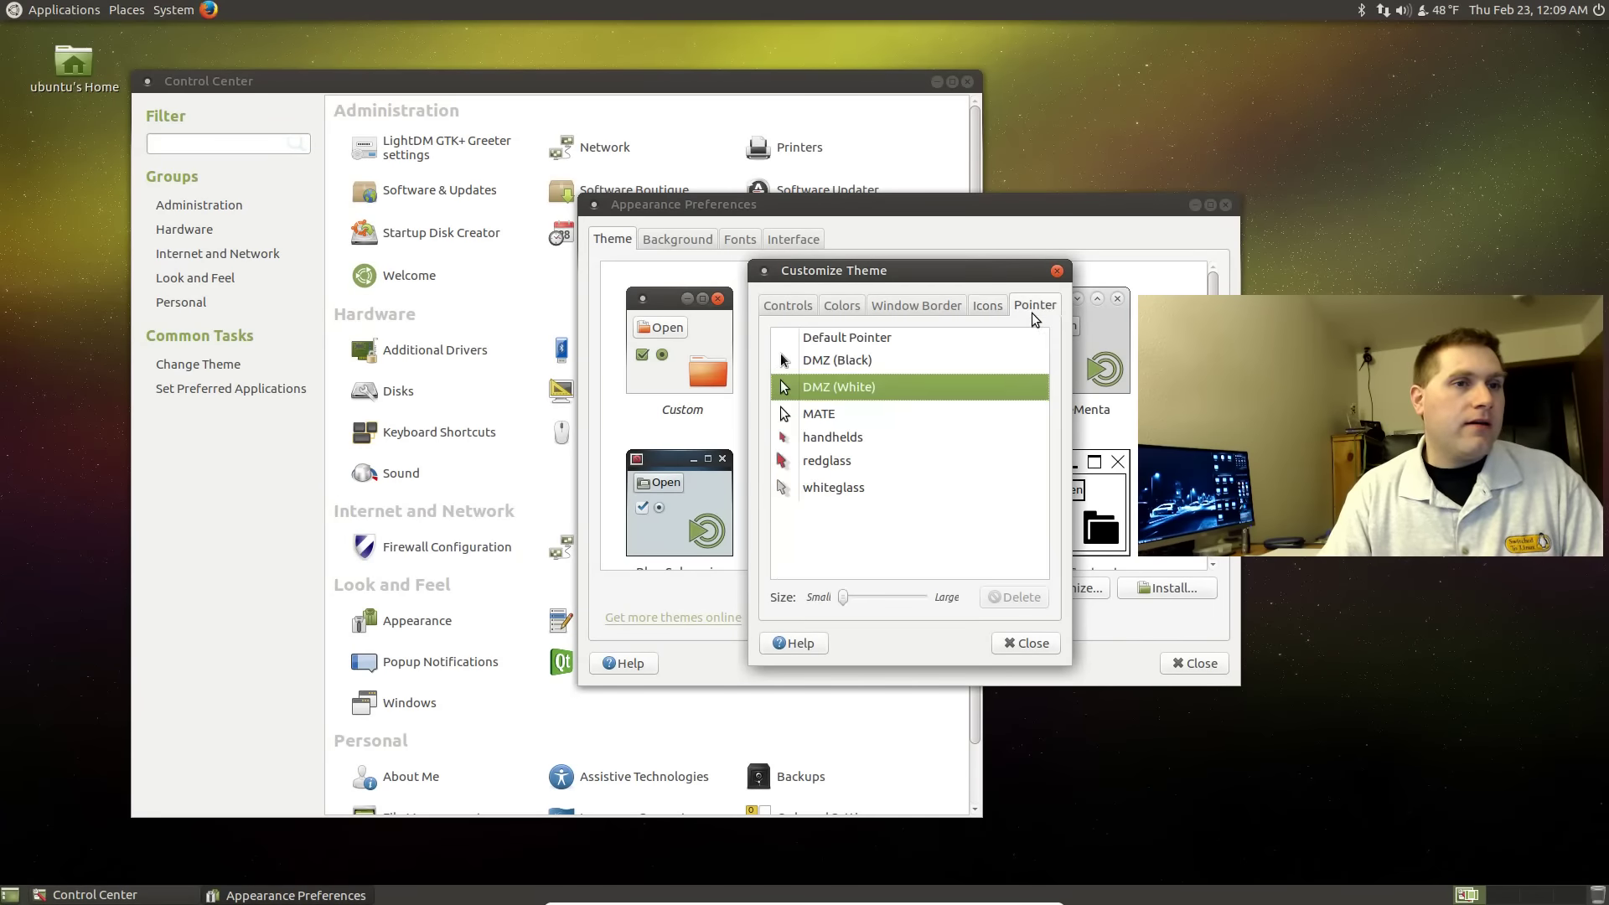
click(835, 437)
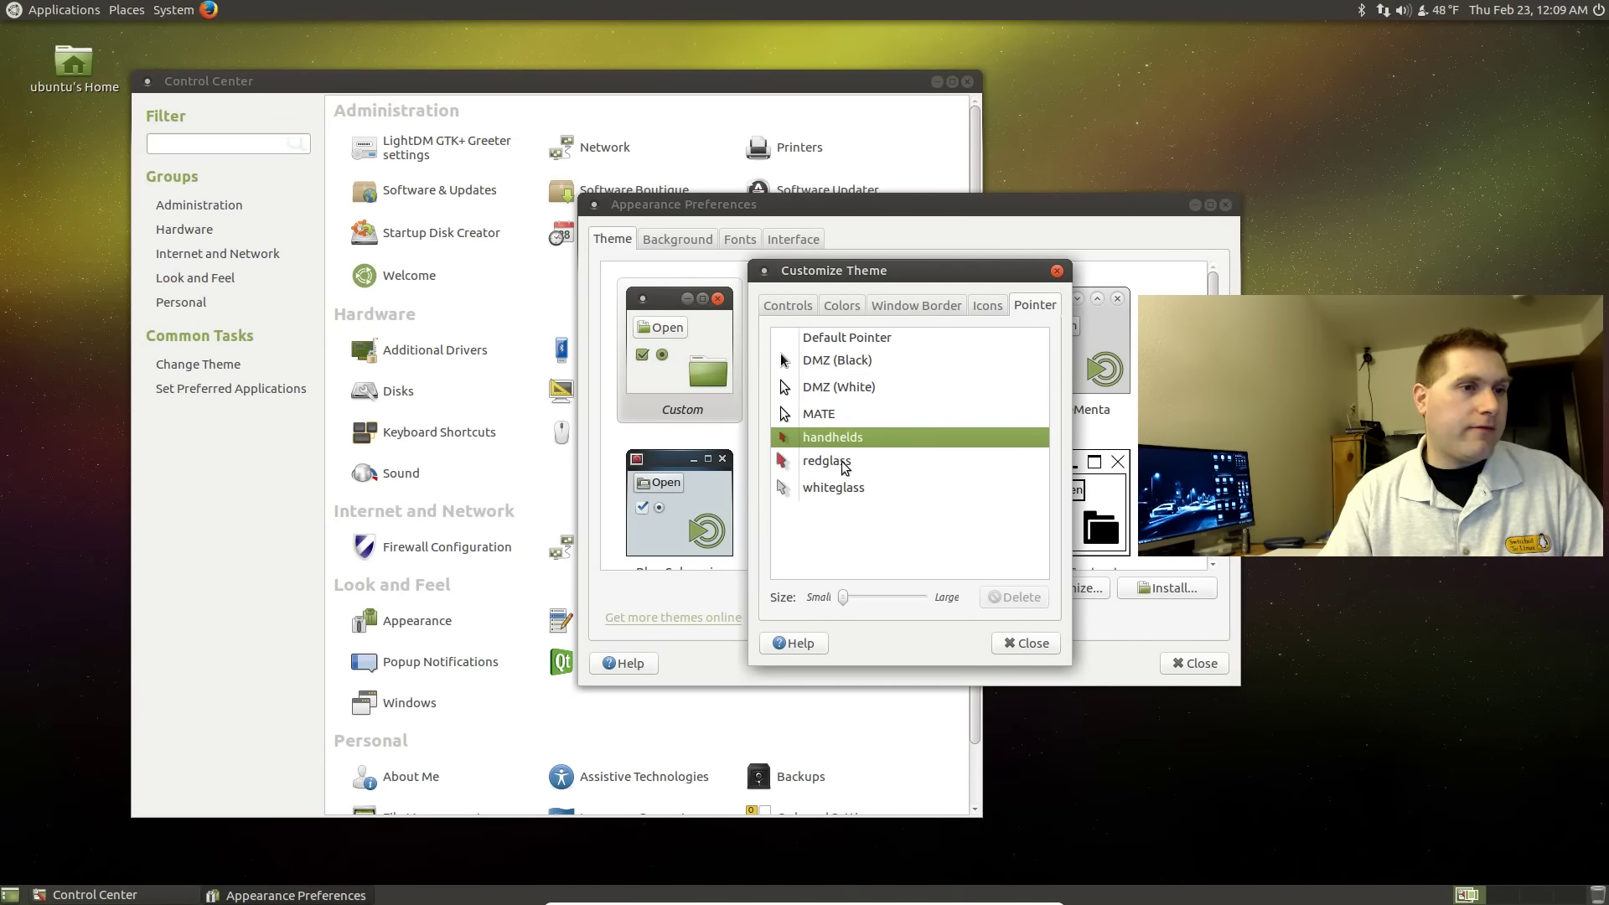
click(827, 459)
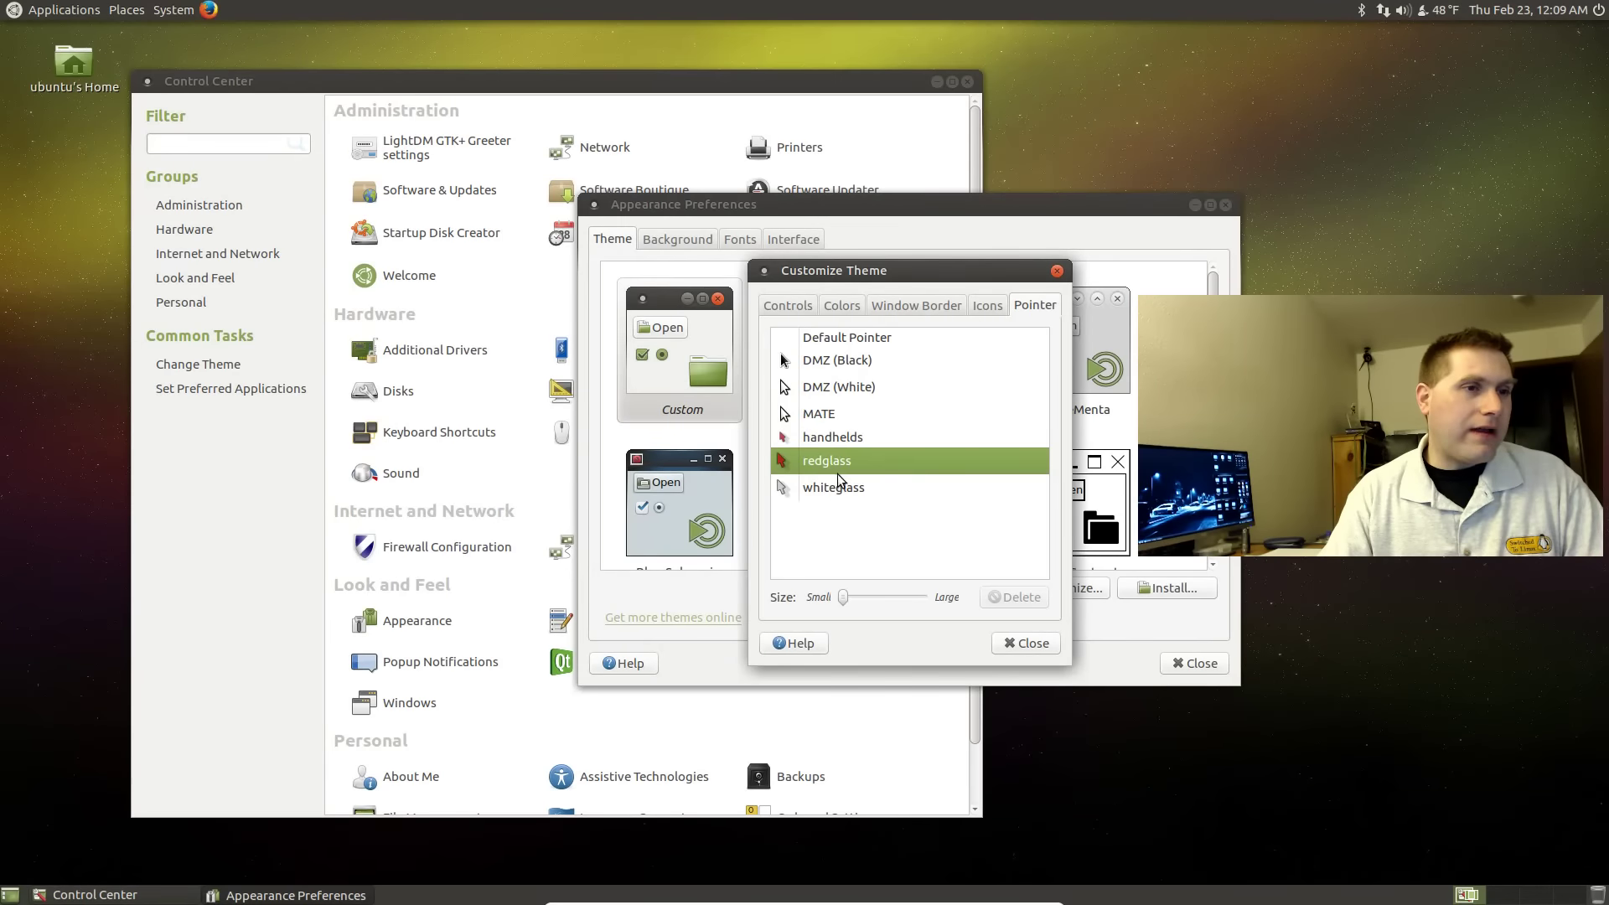
click(854, 487)
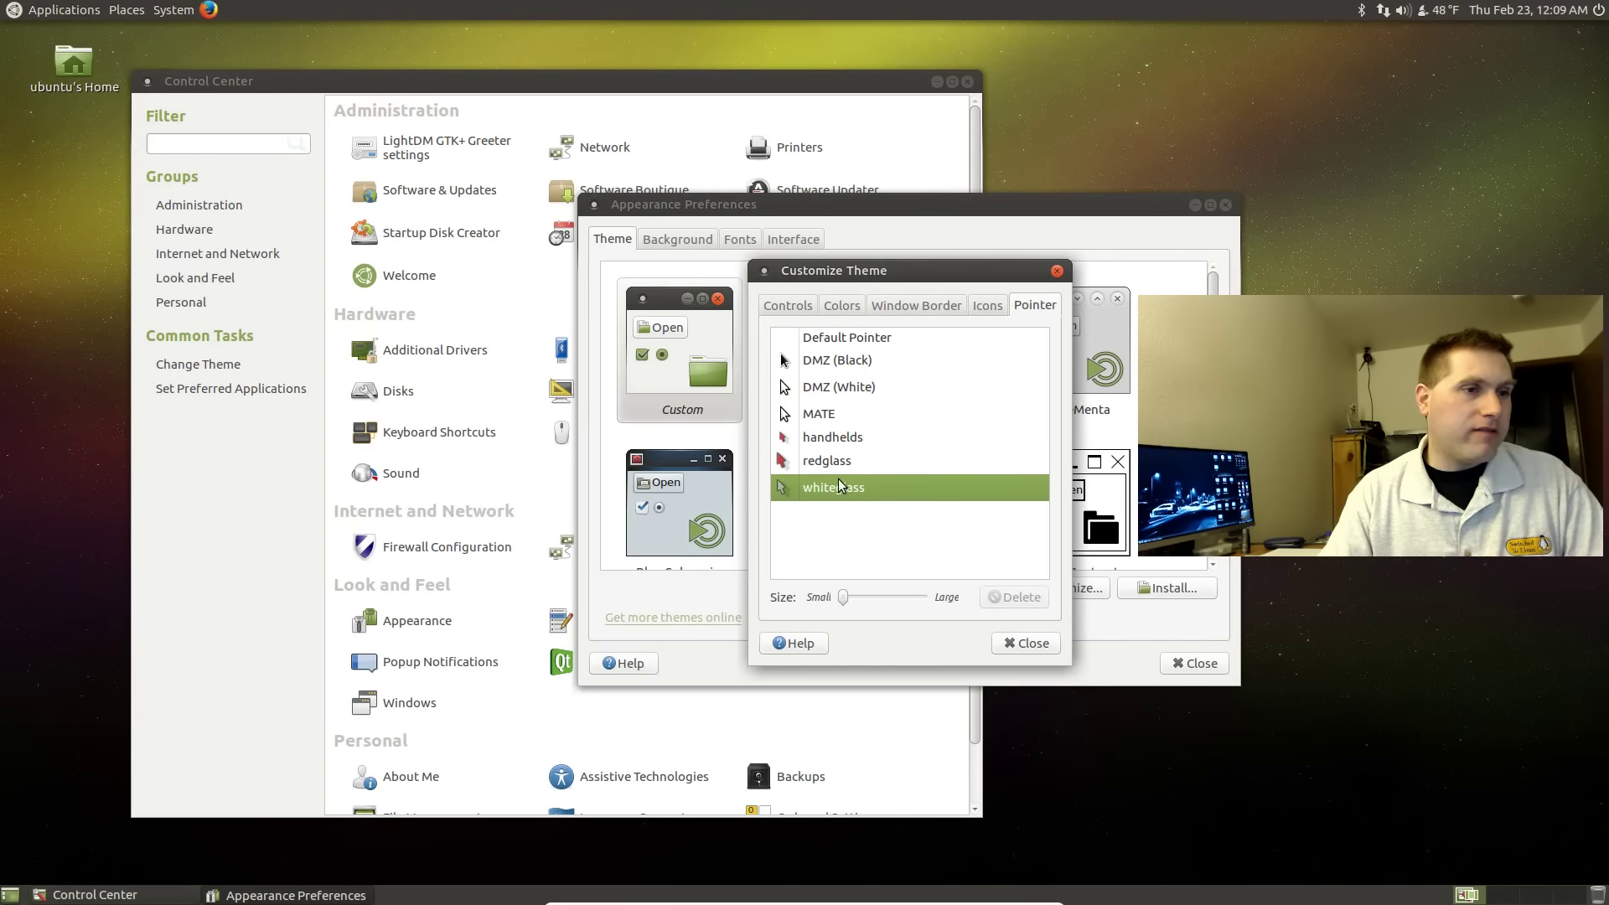
click(1011, 641)
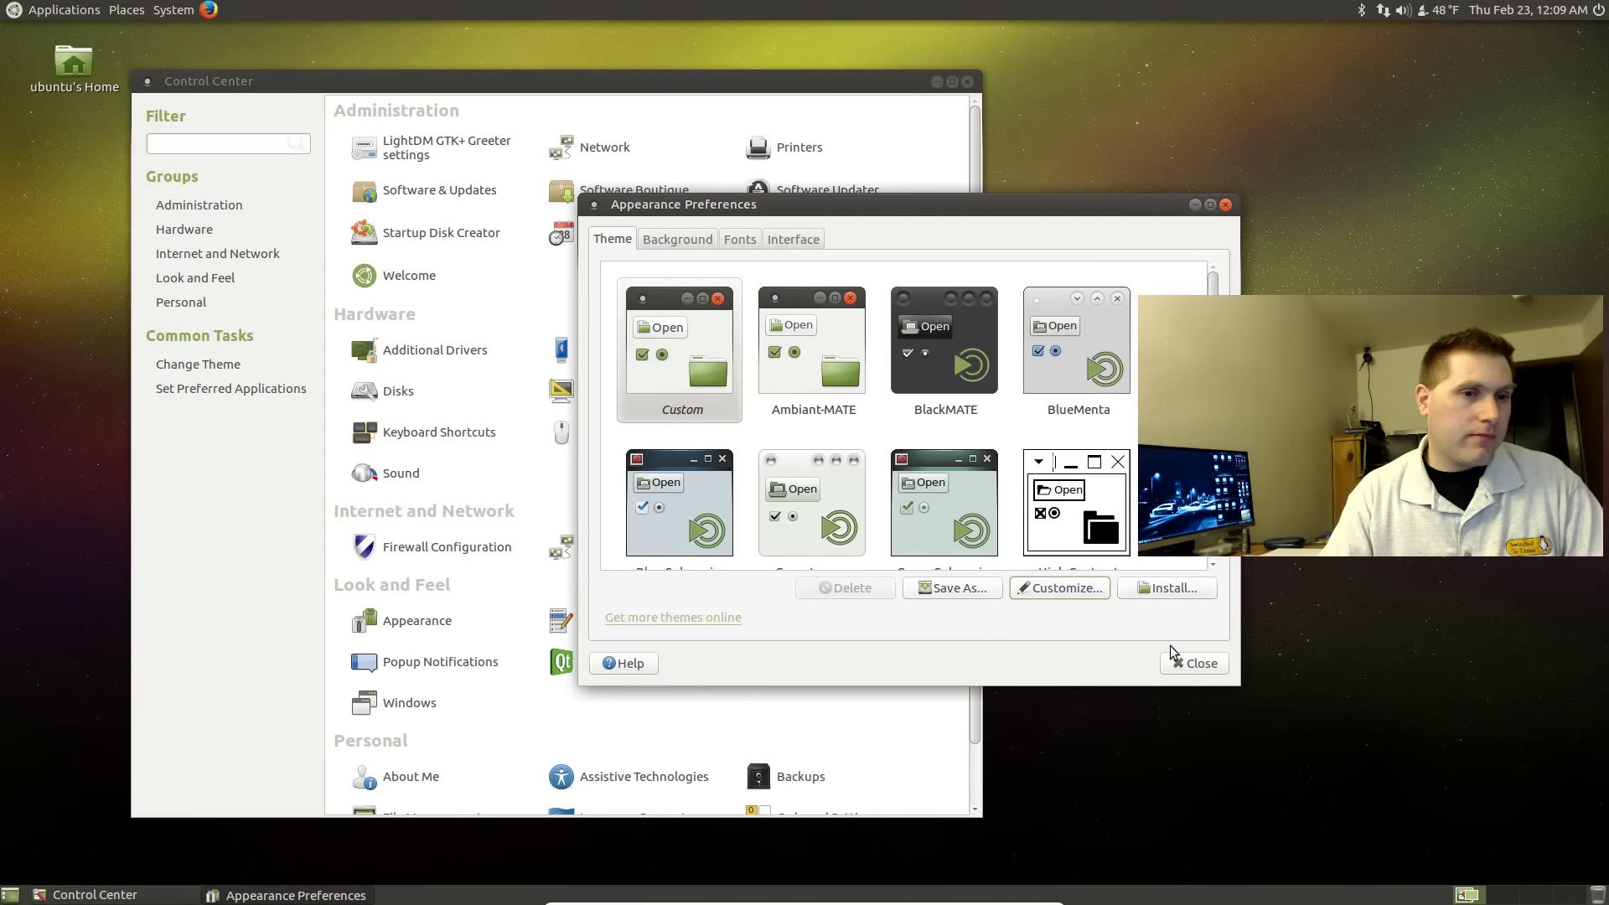
click(1193, 664)
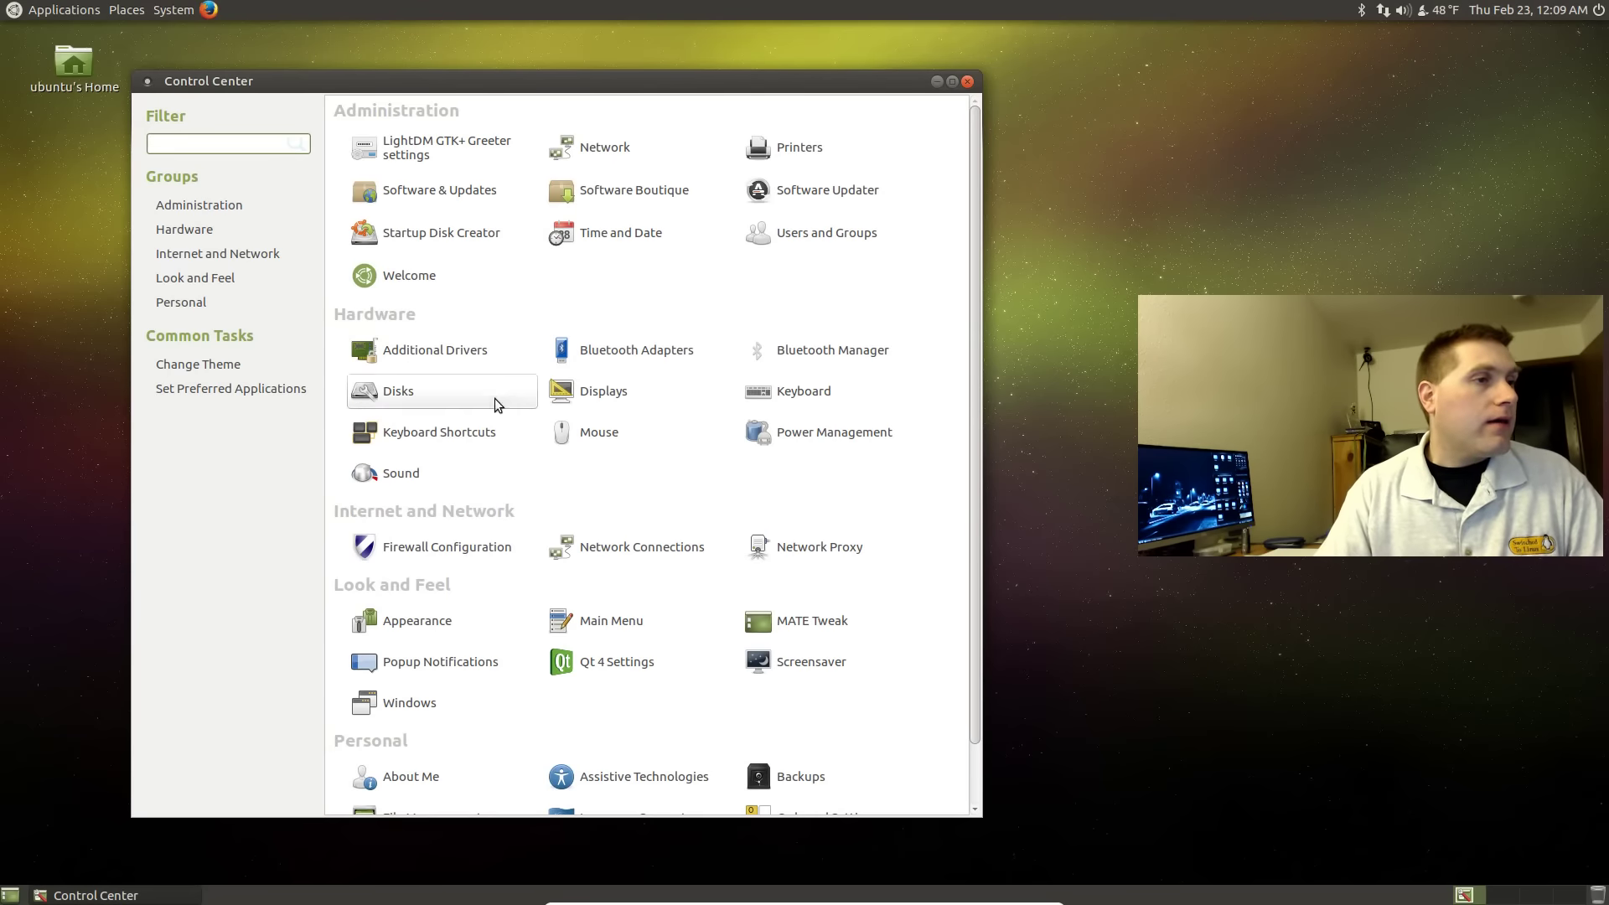
Step: Open Firewall Configuration from the Internet and Network settings and authenticate with the account password
scroll(570, 432, down, 1)
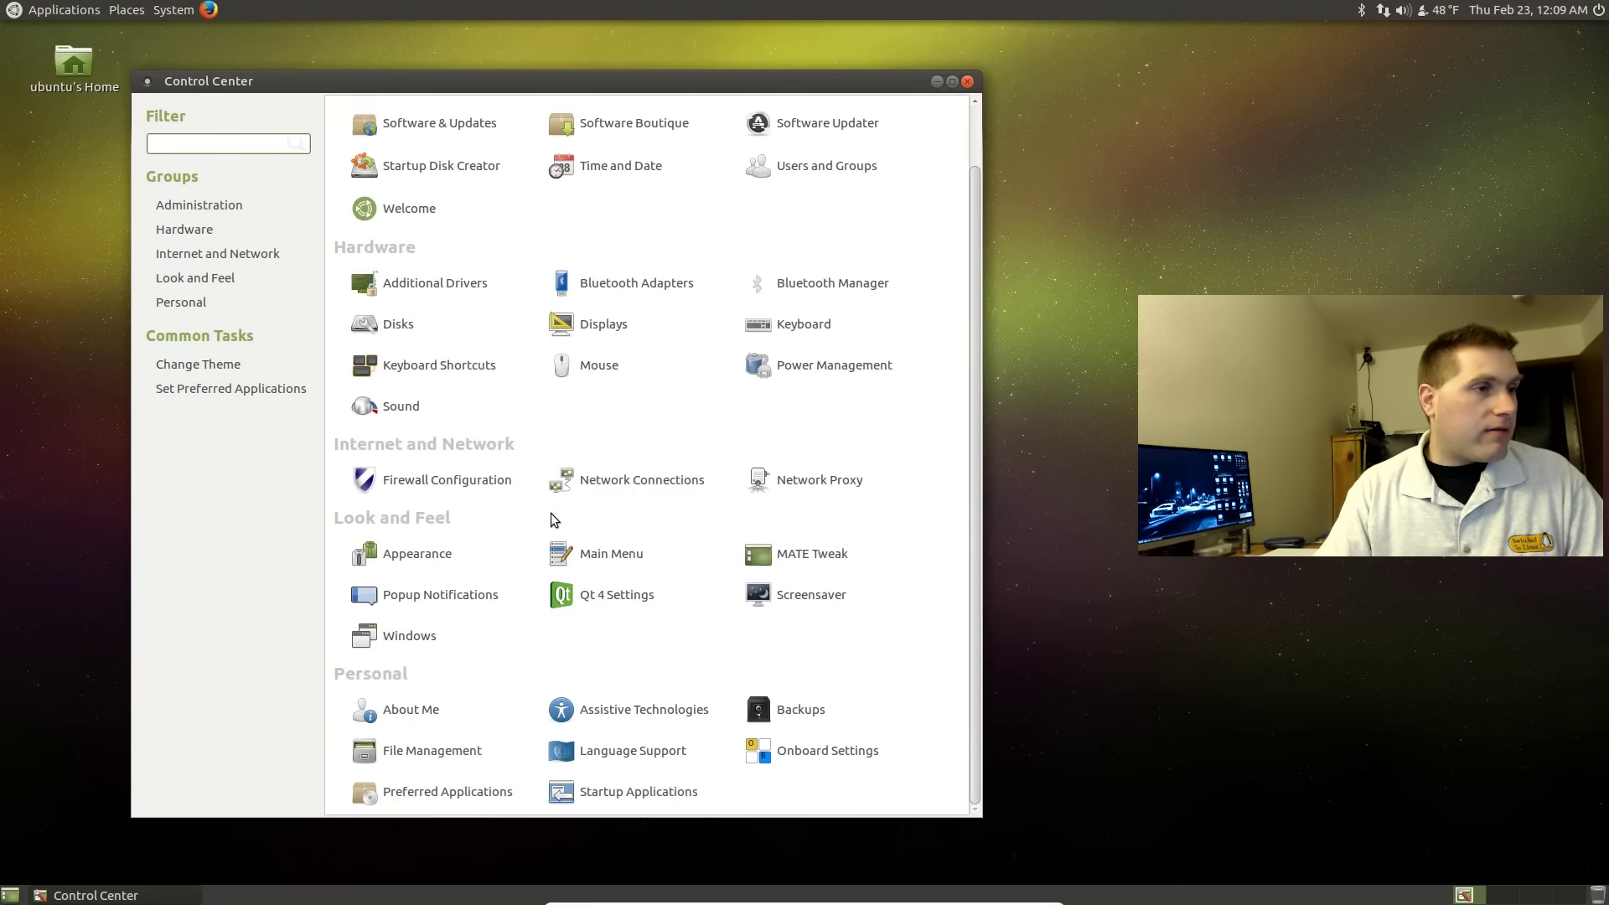
click(445, 491)
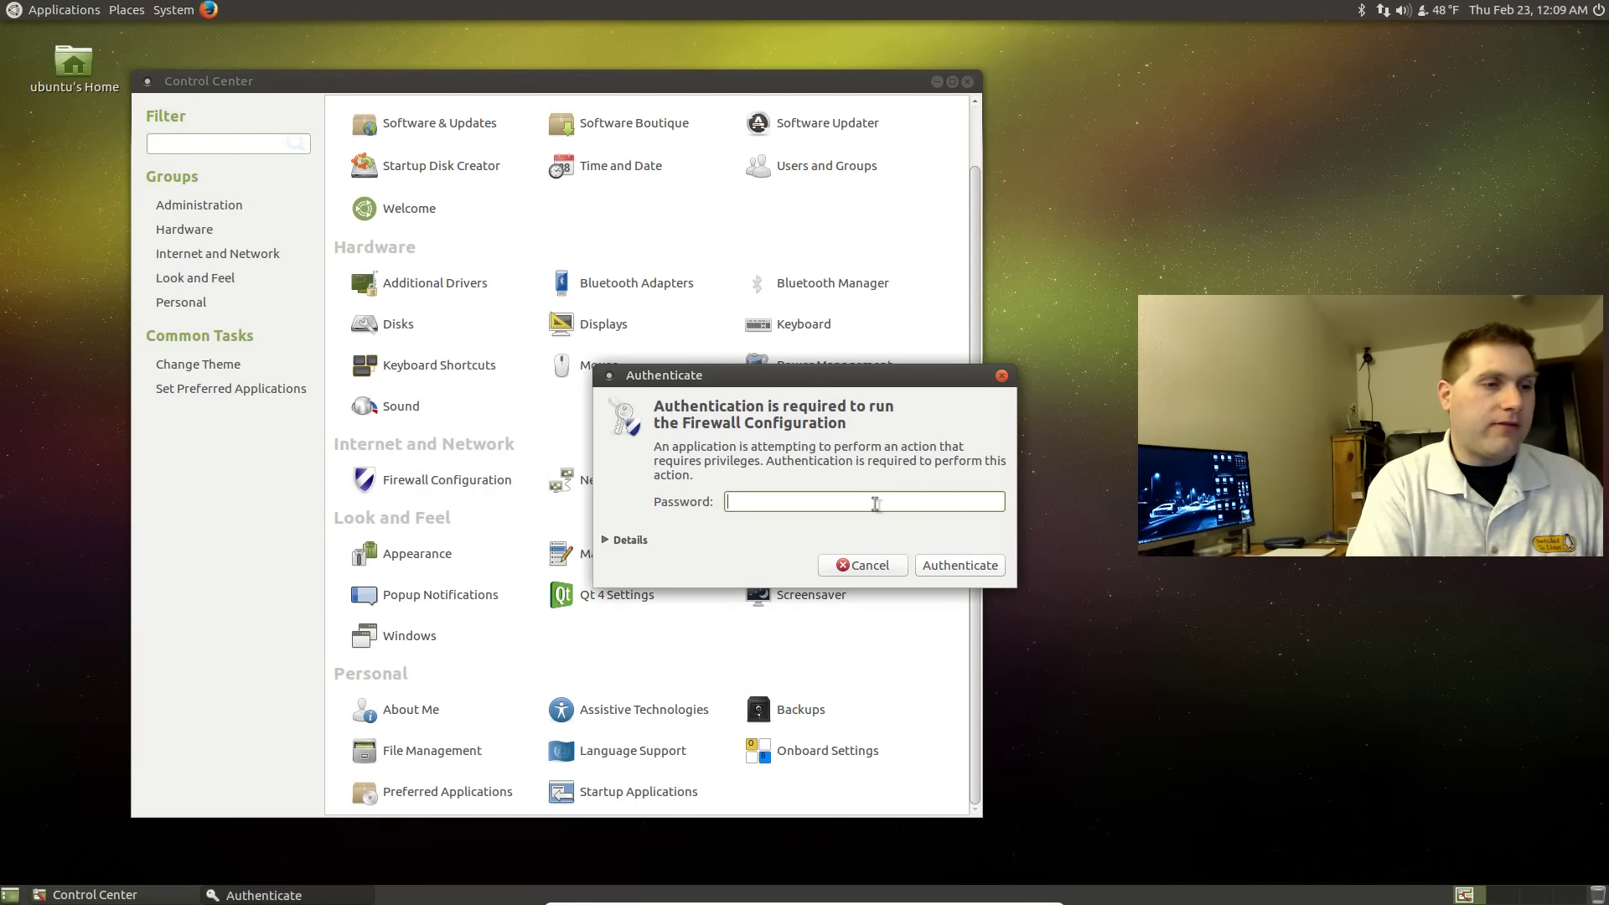
text(••••••)
key(Return)
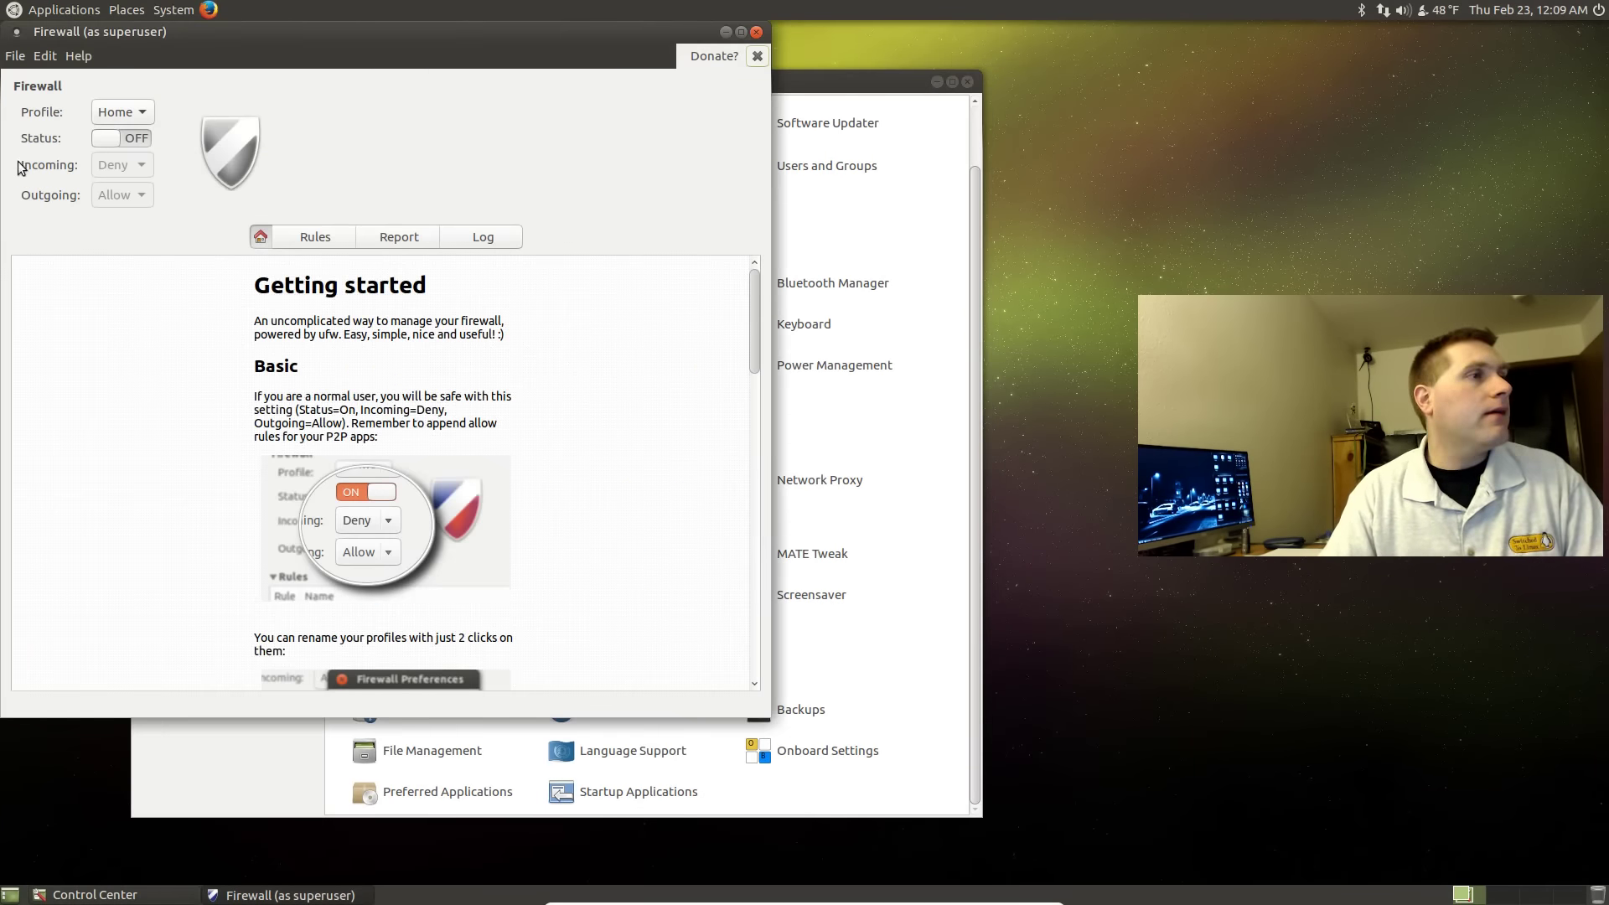
Step: Turn the firewall on and start a preconfigured rule for the Audio Video category, browsing its applications
click(312, 237)
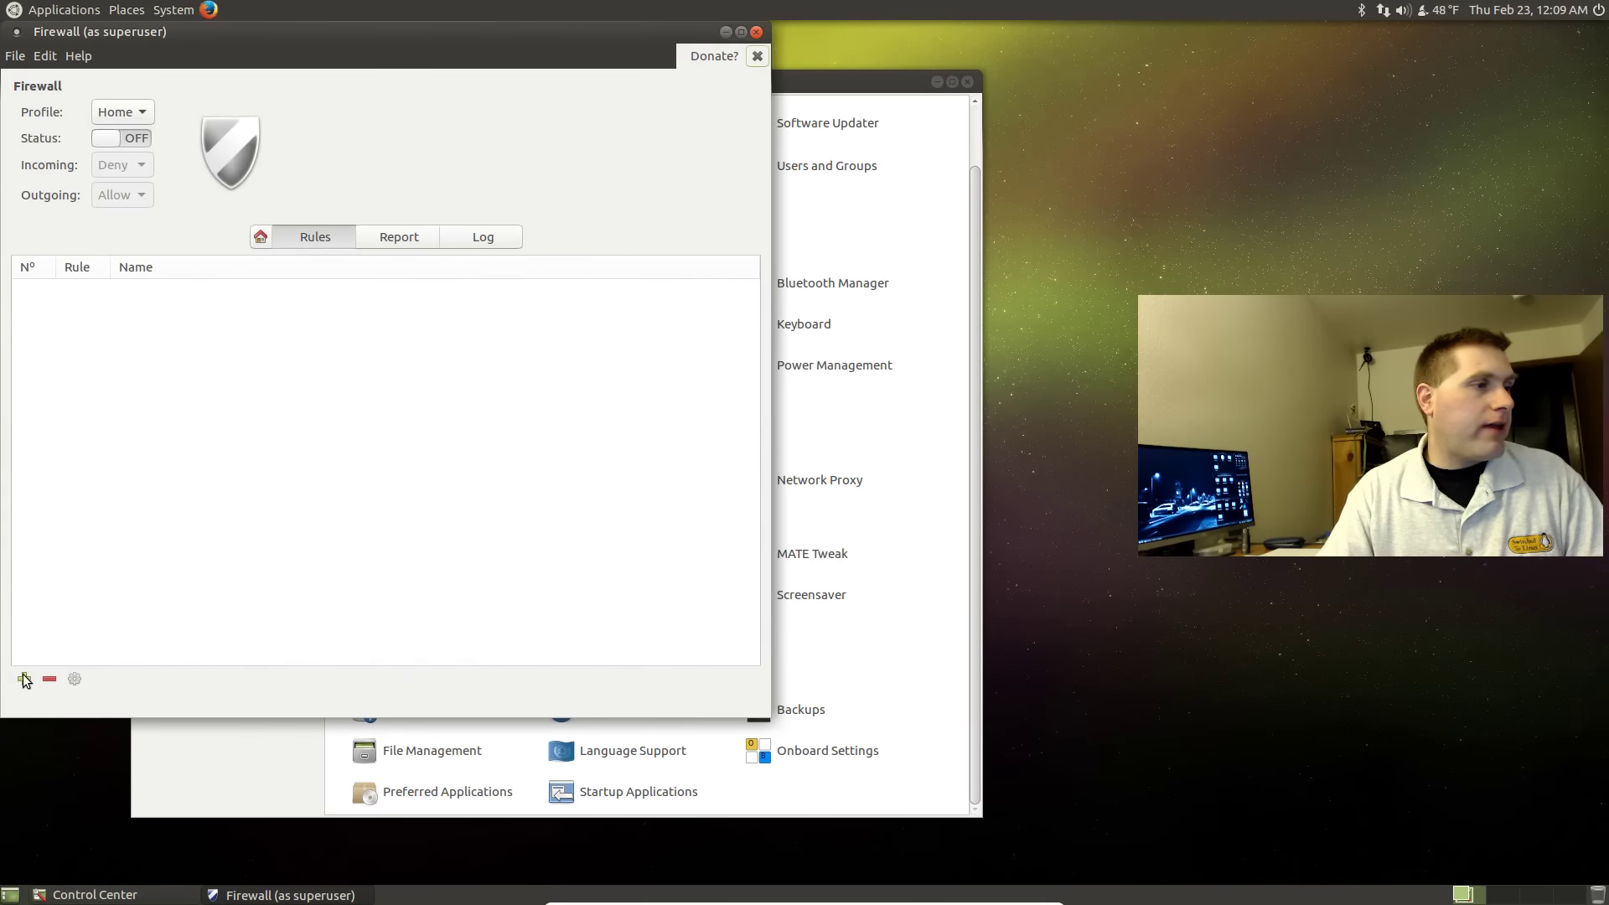
click(117, 138)
click(24, 678)
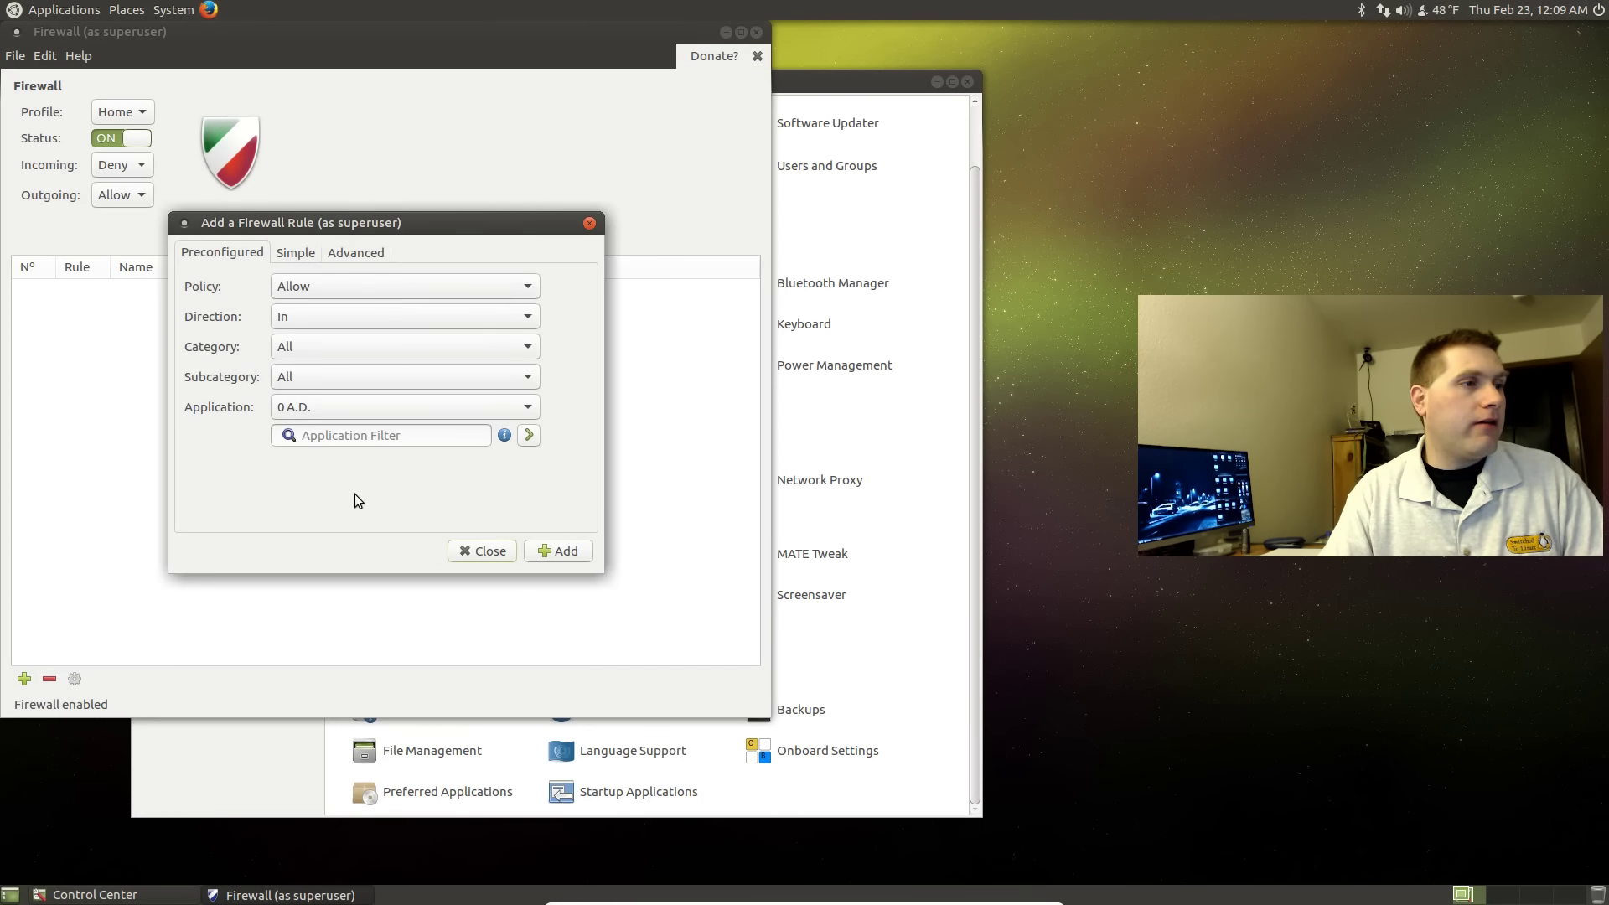
click(339, 289)
click(340, 290)
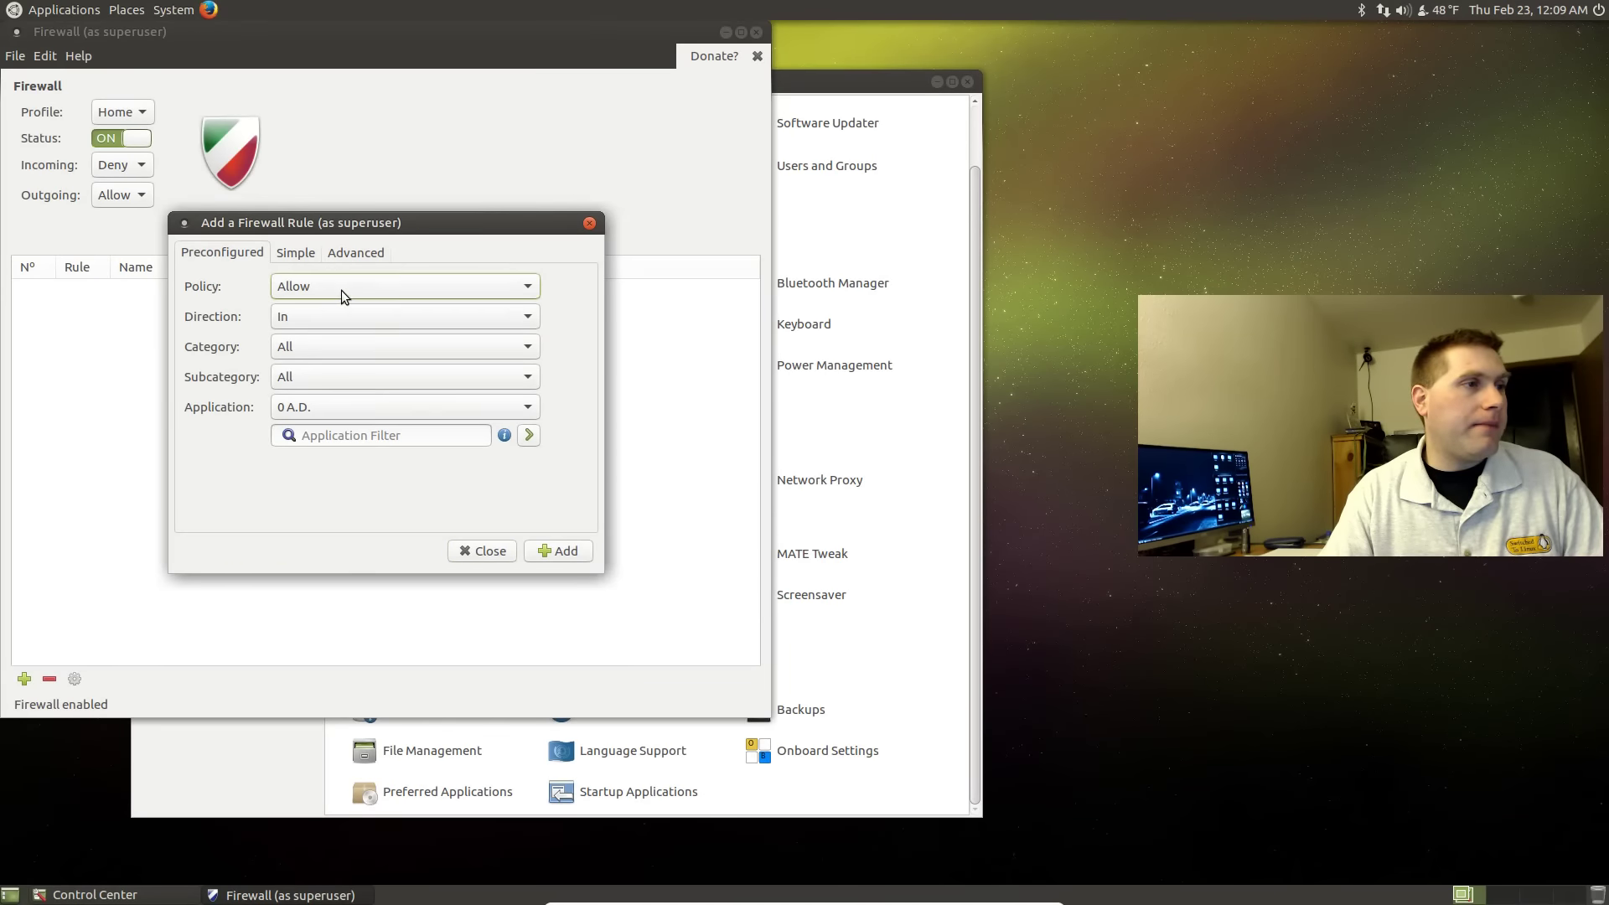
click(362, 347)
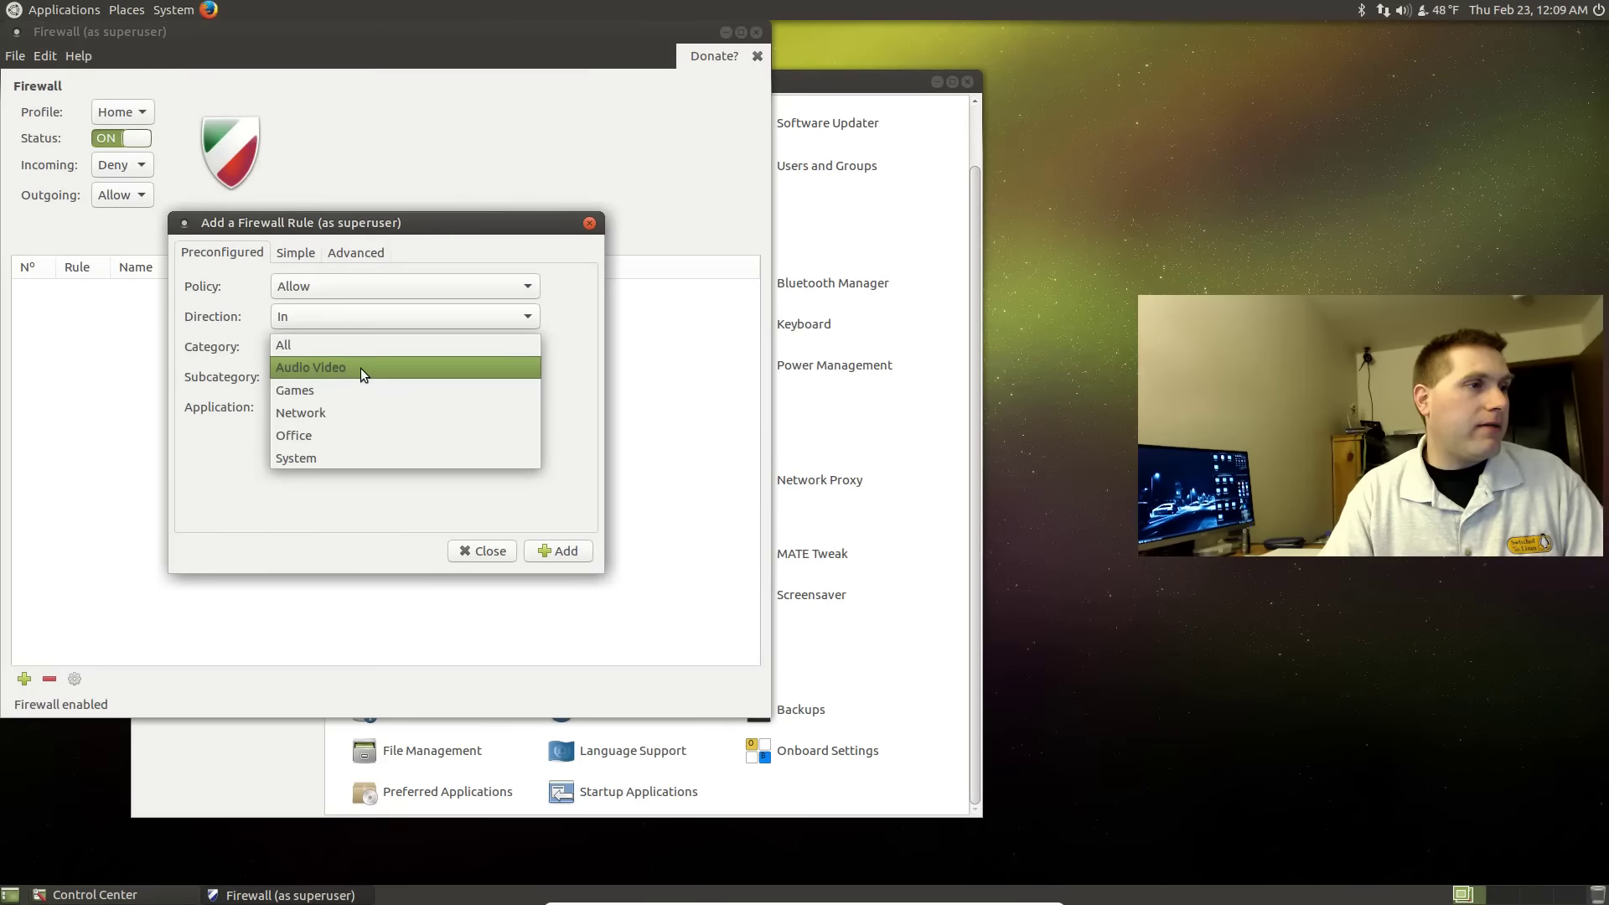
click(360, 369)
click(361, 406)
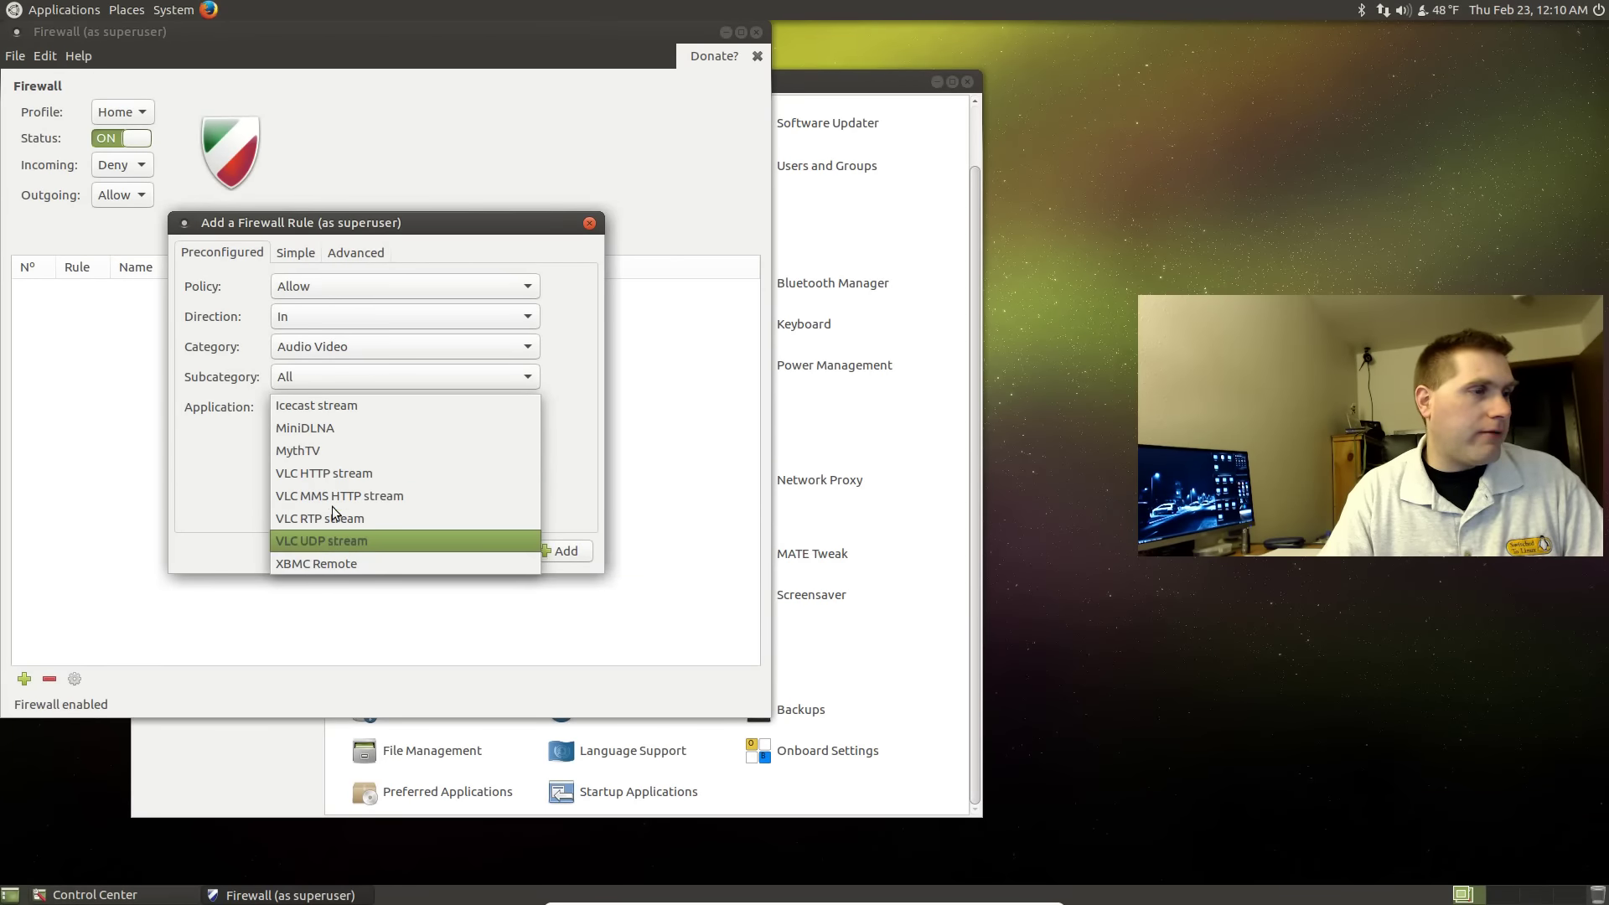
Step: Try to add a simple firewall rule without a port, and leave the rule dialog
click(295, 253)
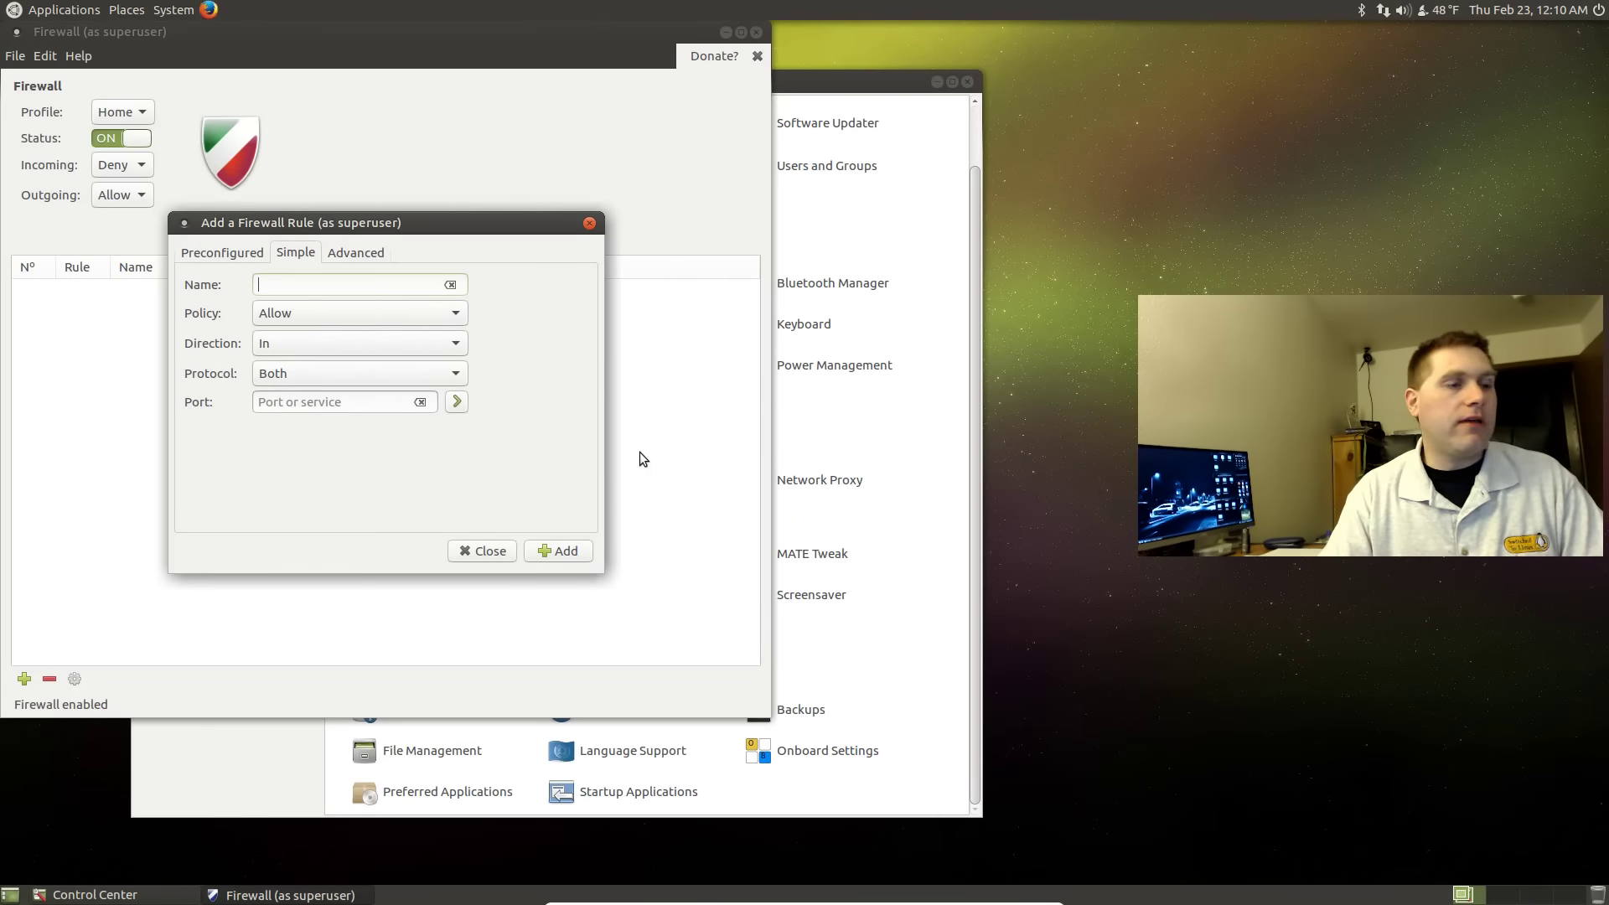
click(531, 550)
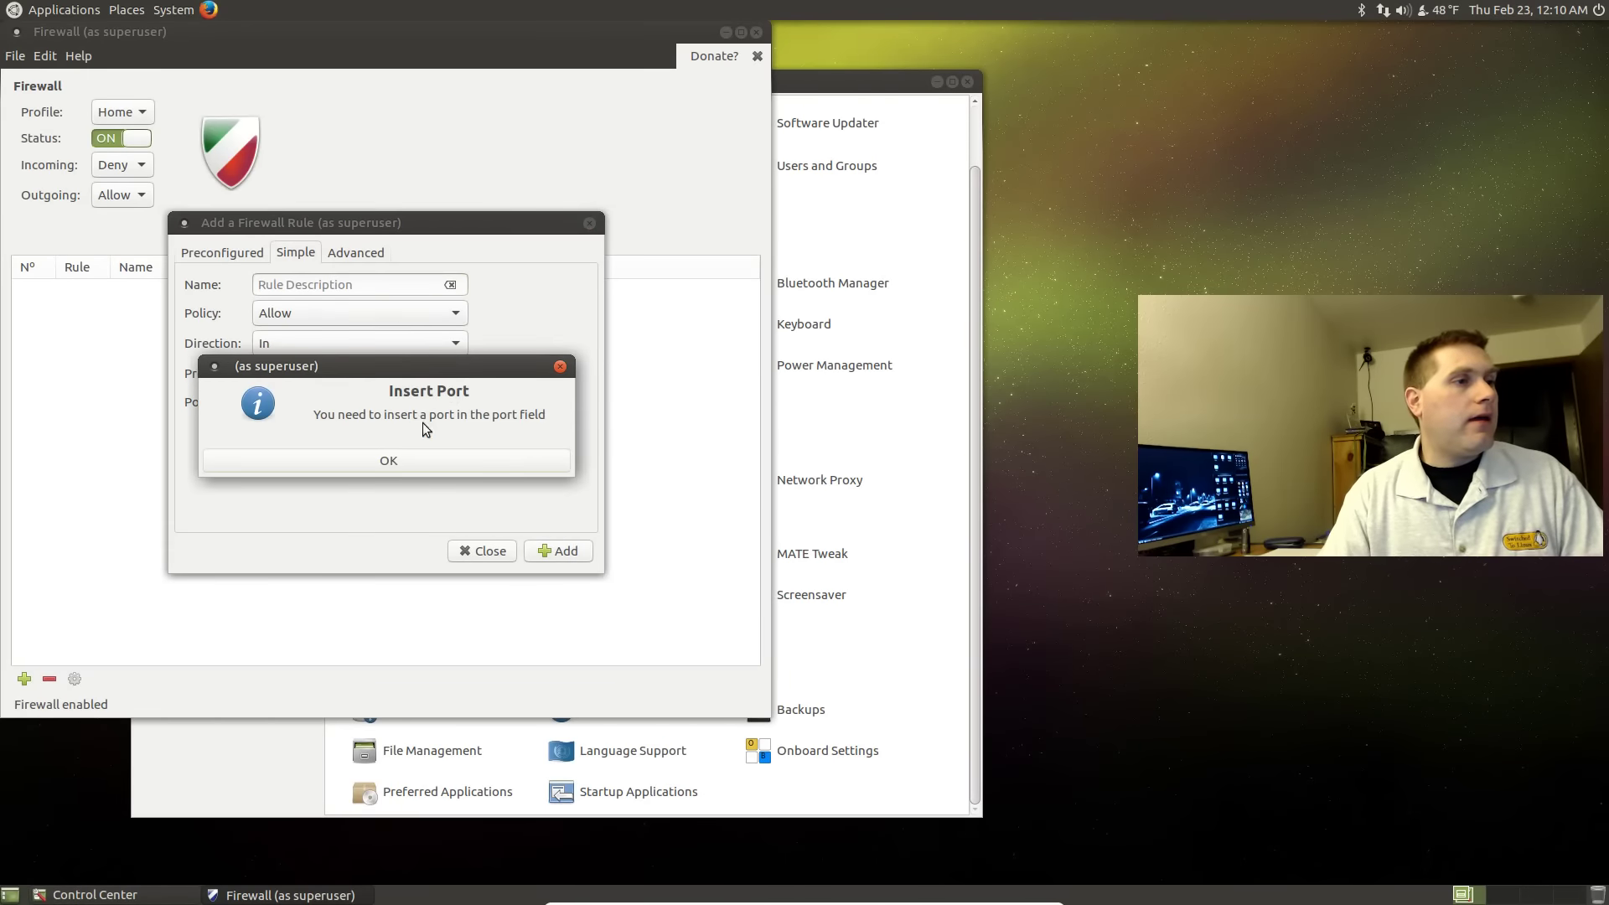
click(424, 454)
click(488, 551)
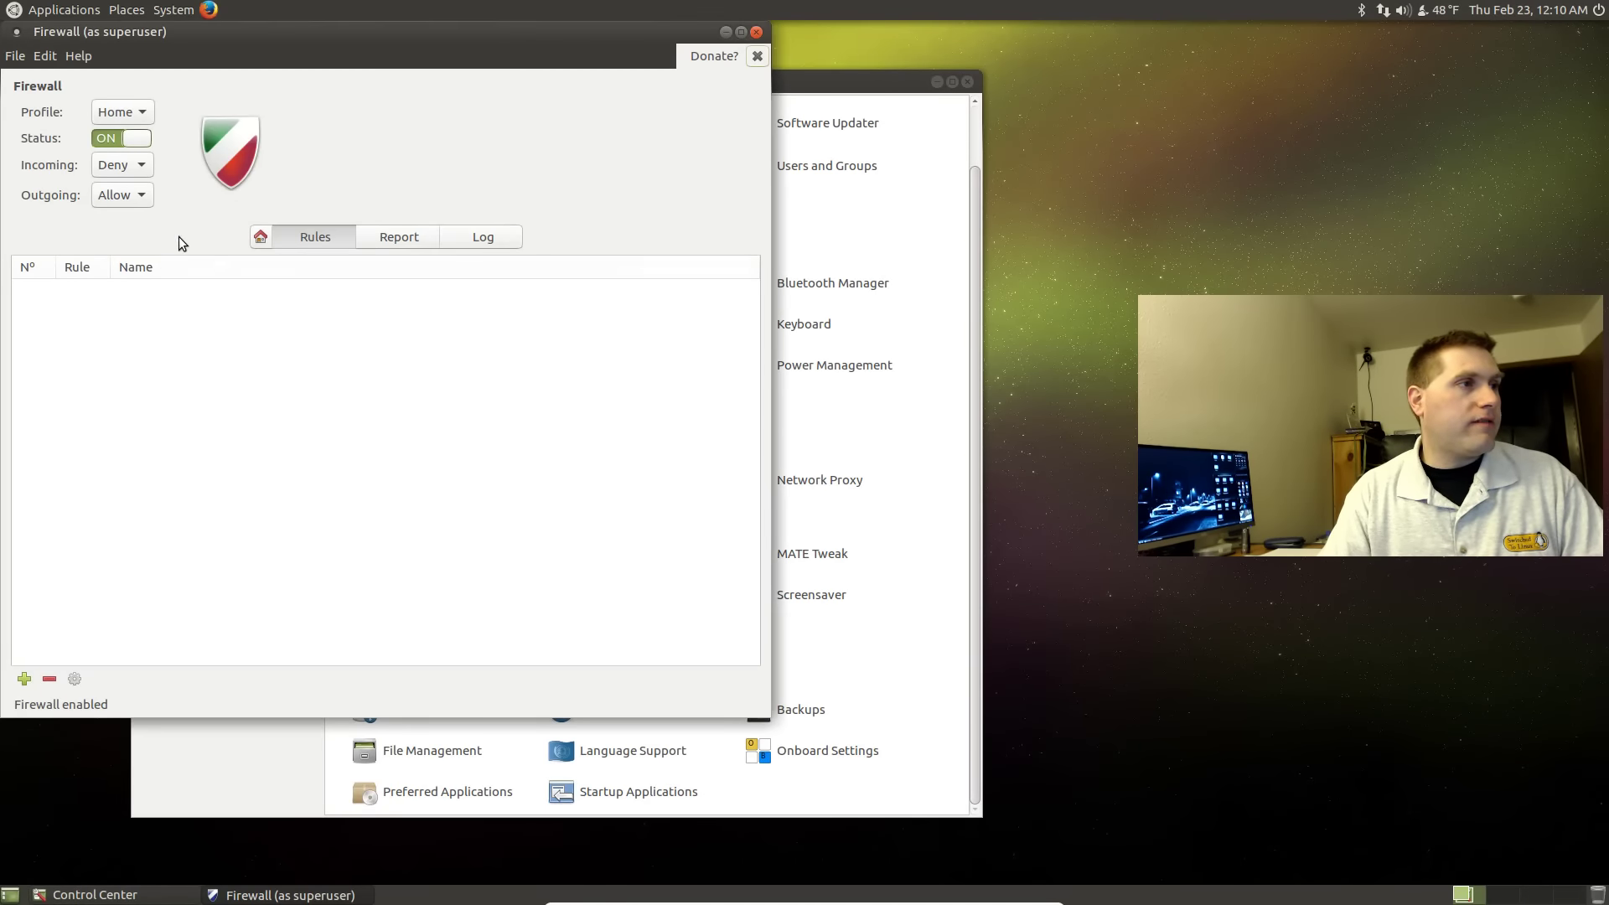
Step: Turn the firewall off, keeping the Home profile, and close both Firewall Configuration and the Control Center
click(132, 142)
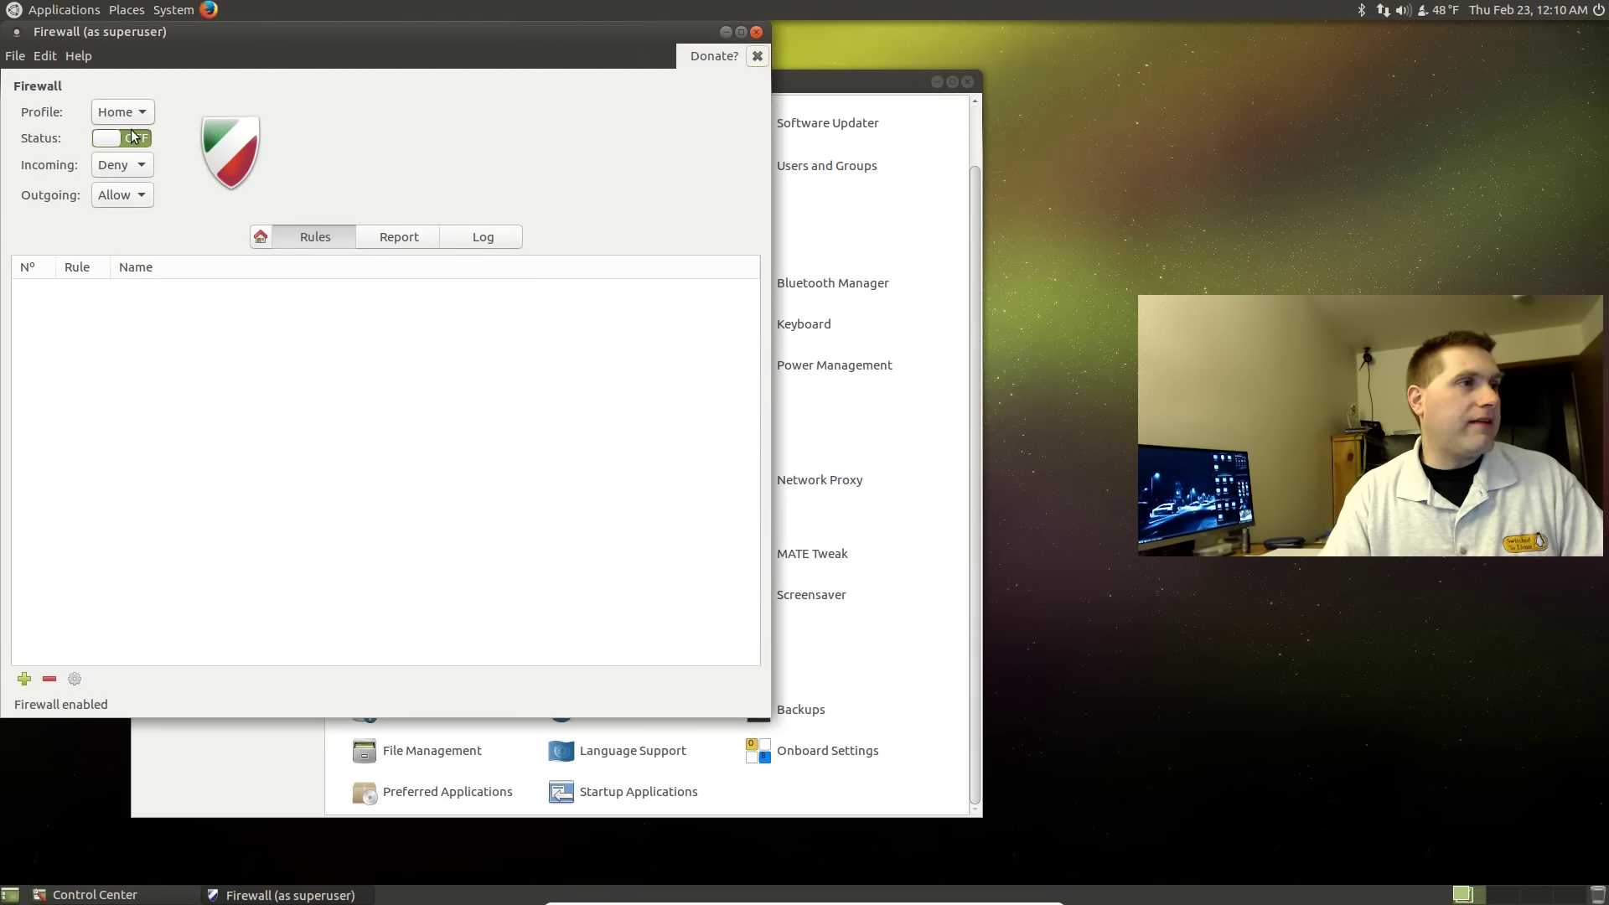
click(132, 119)
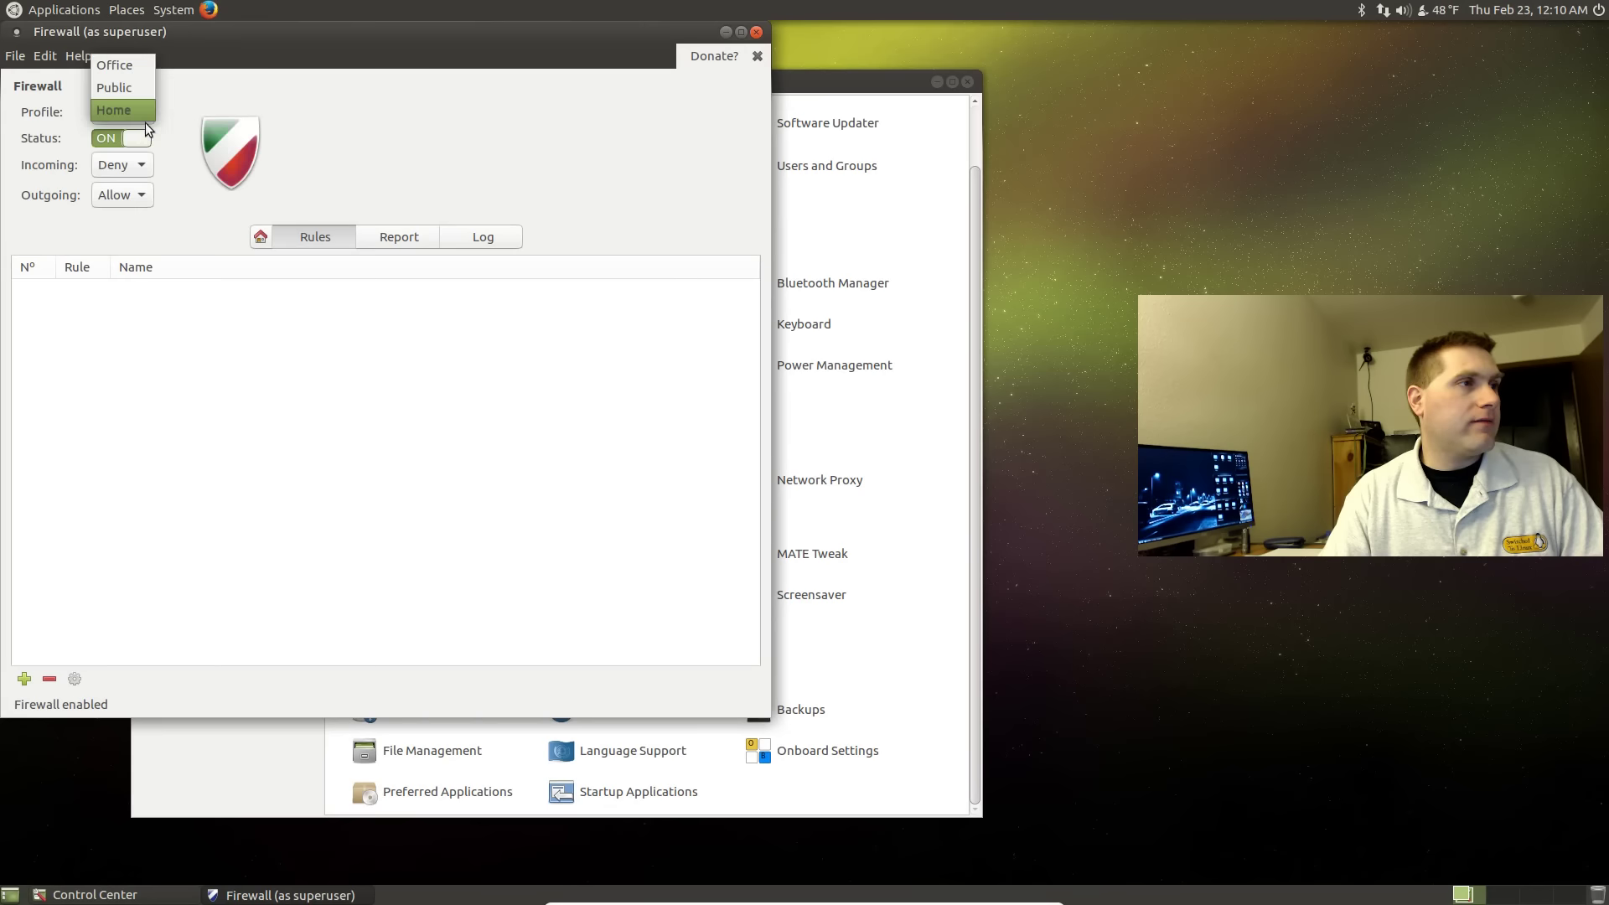
click(317, 115)
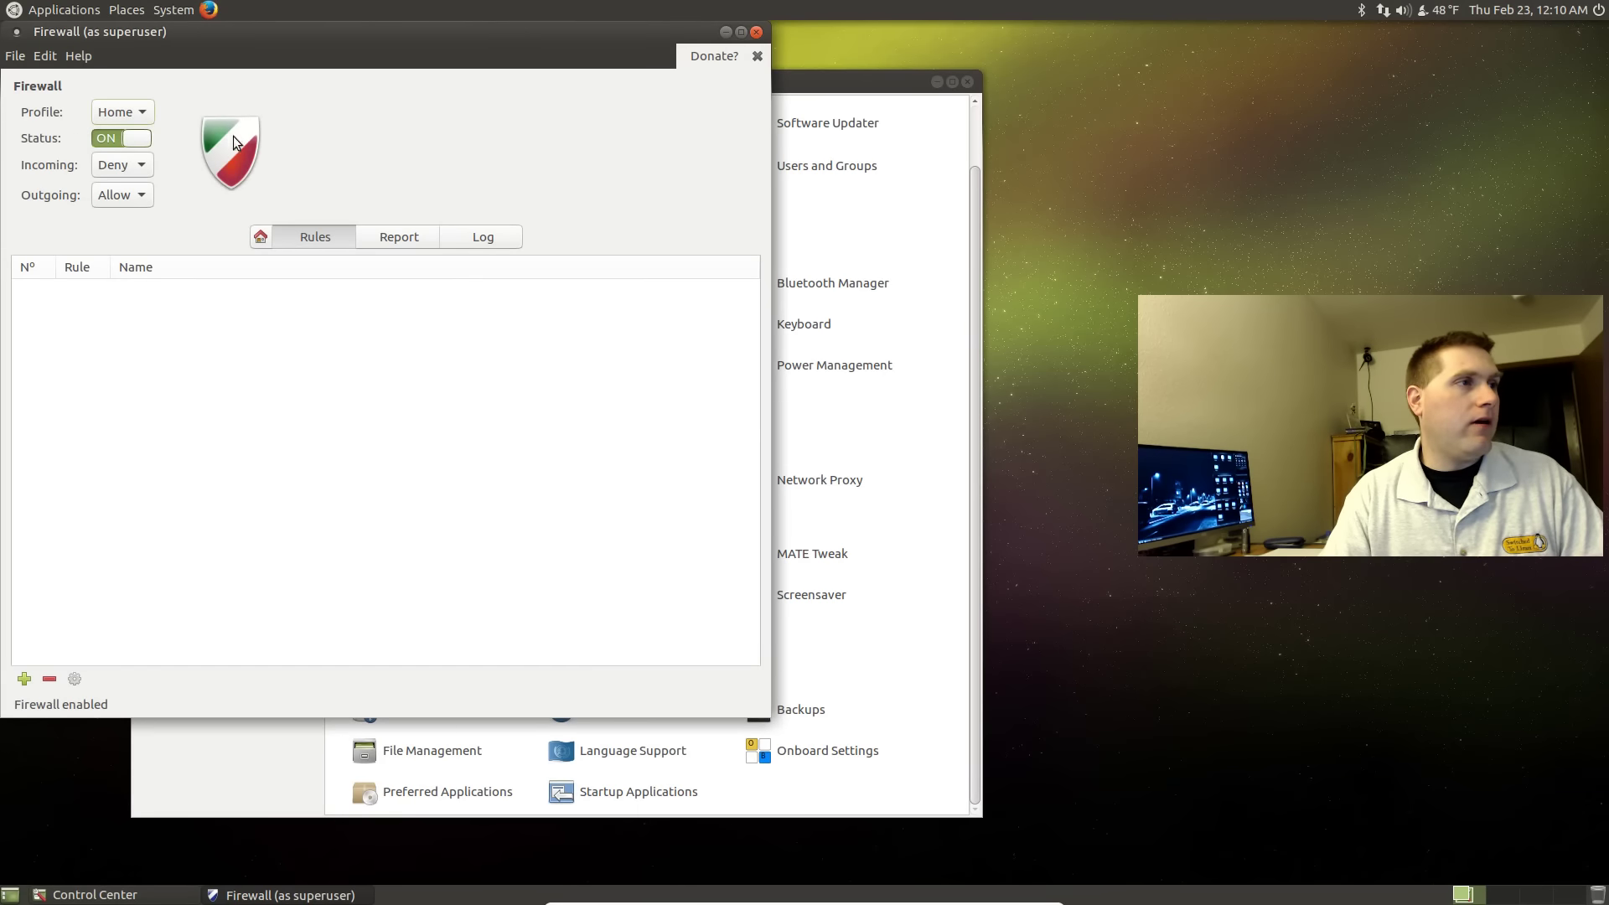
click(132, 140)
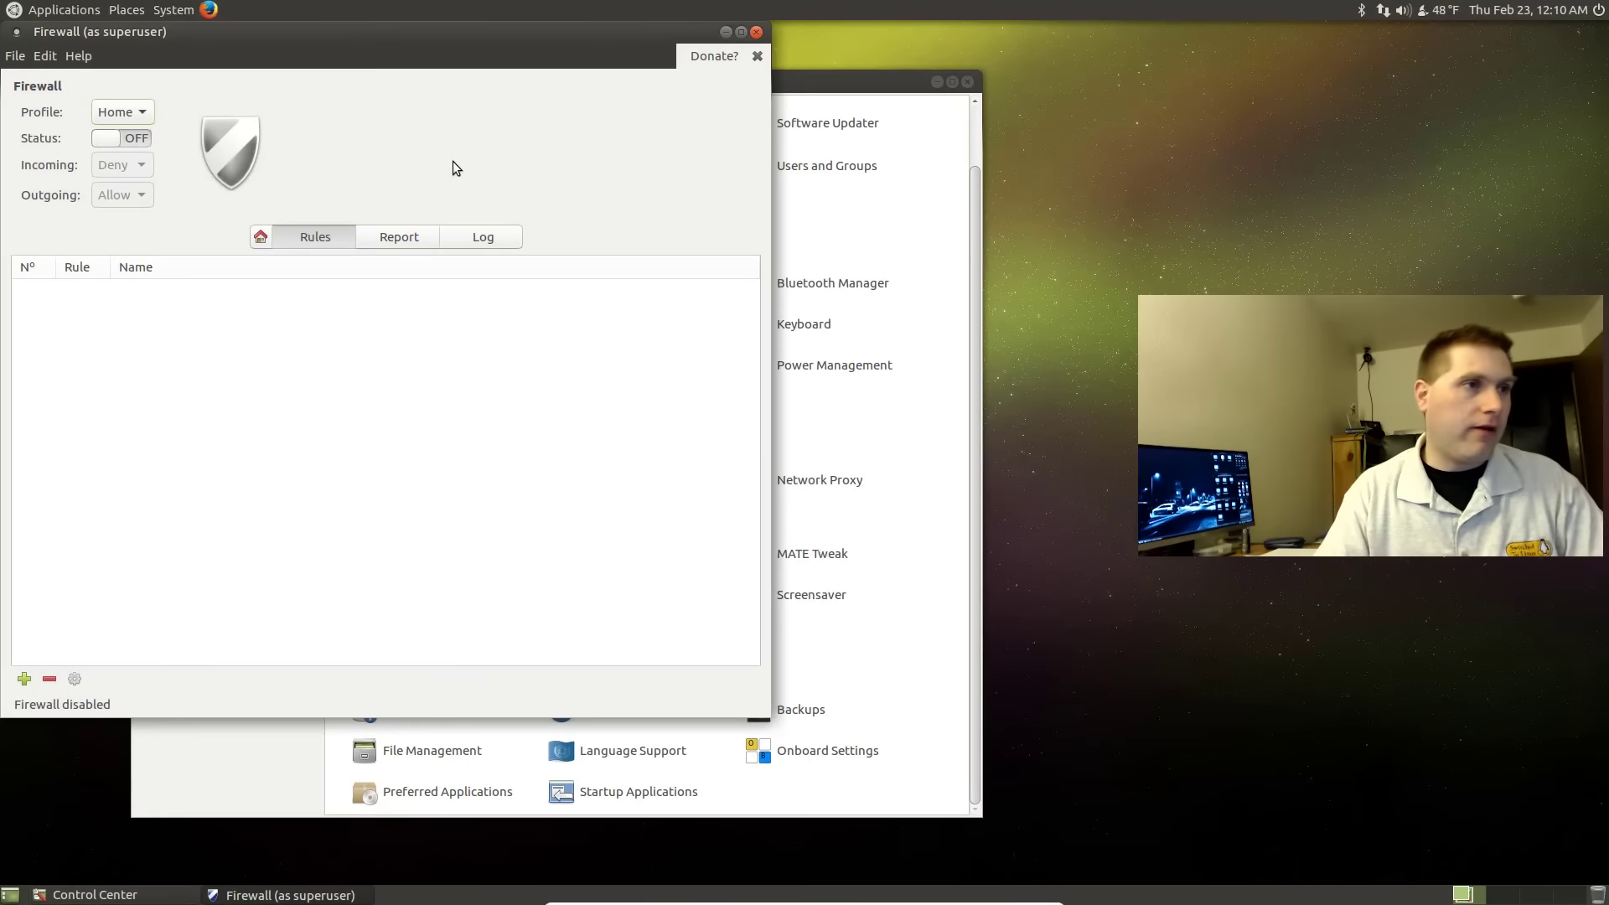
click(755, 33)
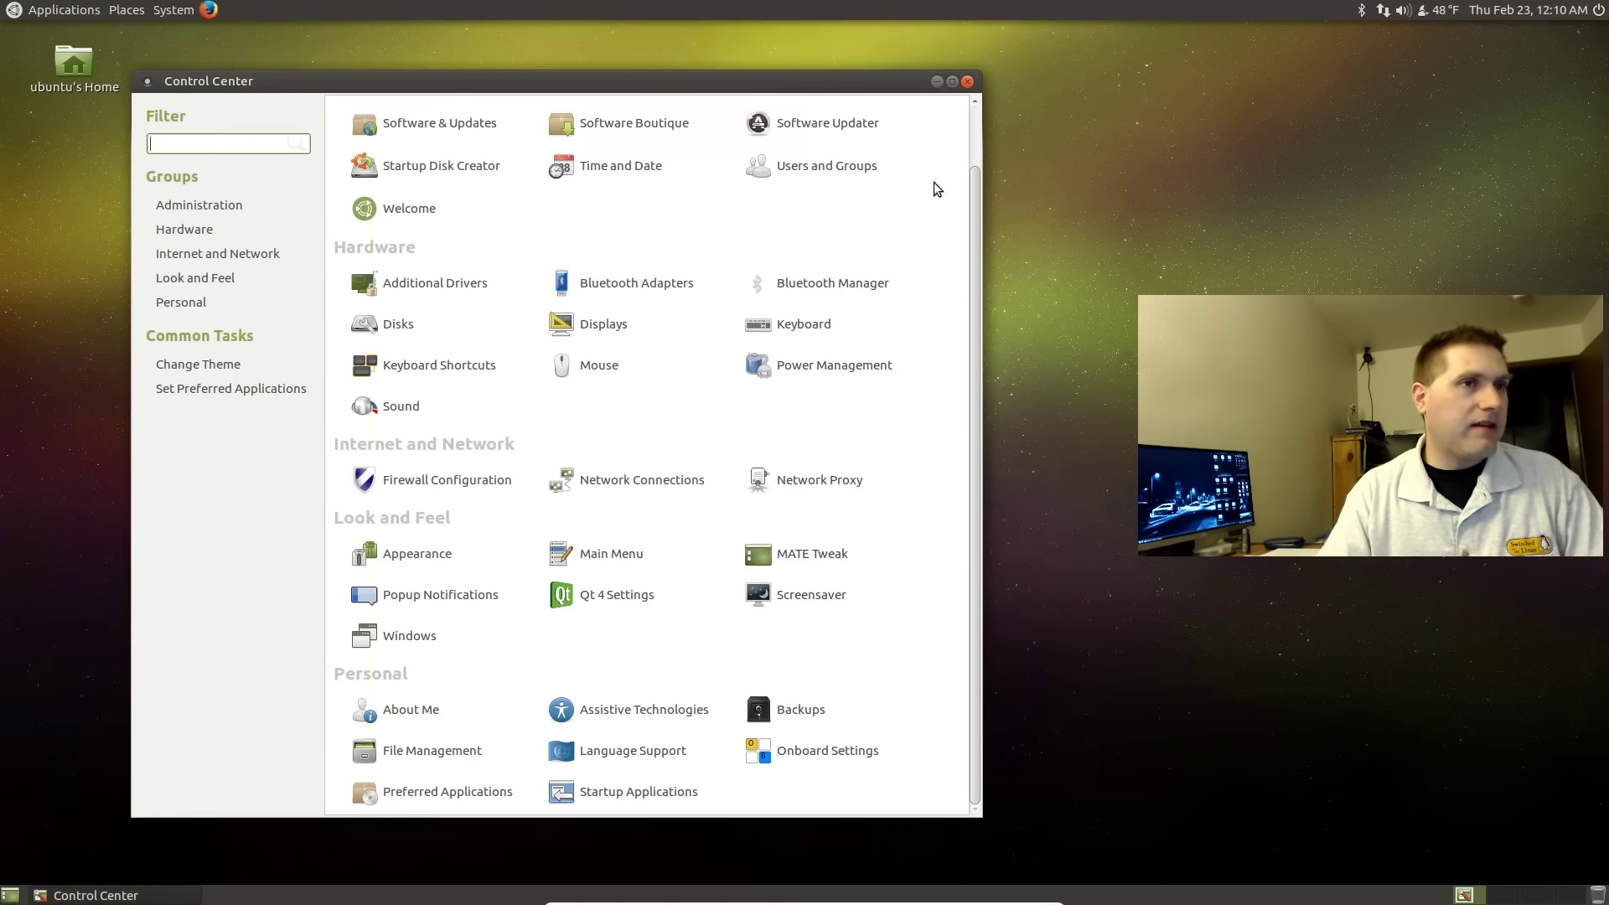
click(966, 81)
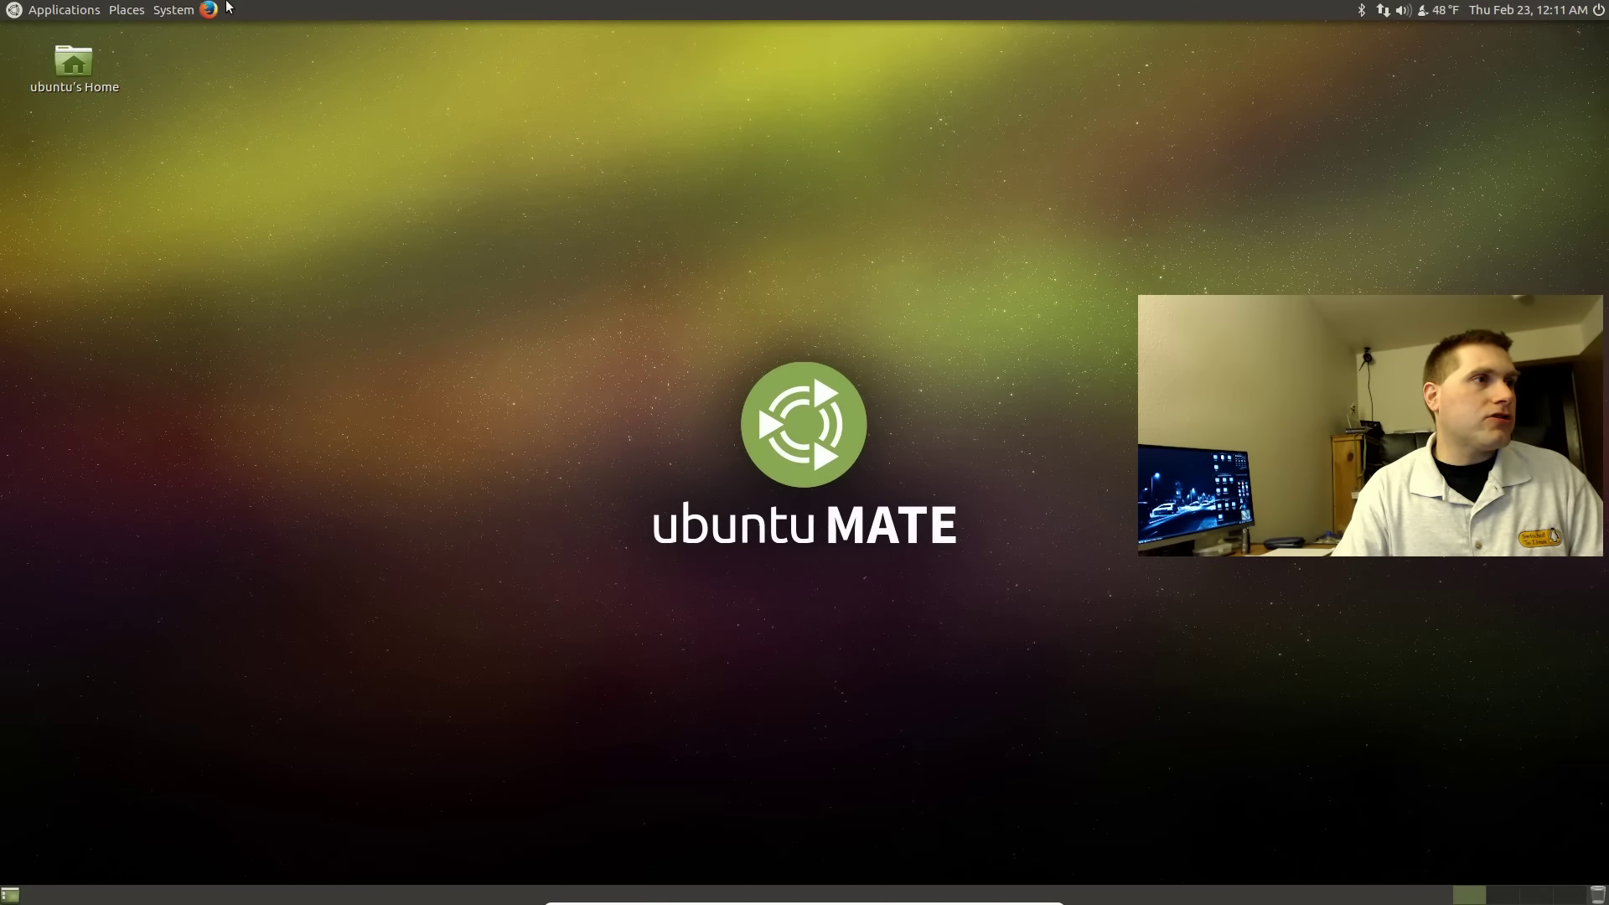
click(23, 10)
click(36, 12)
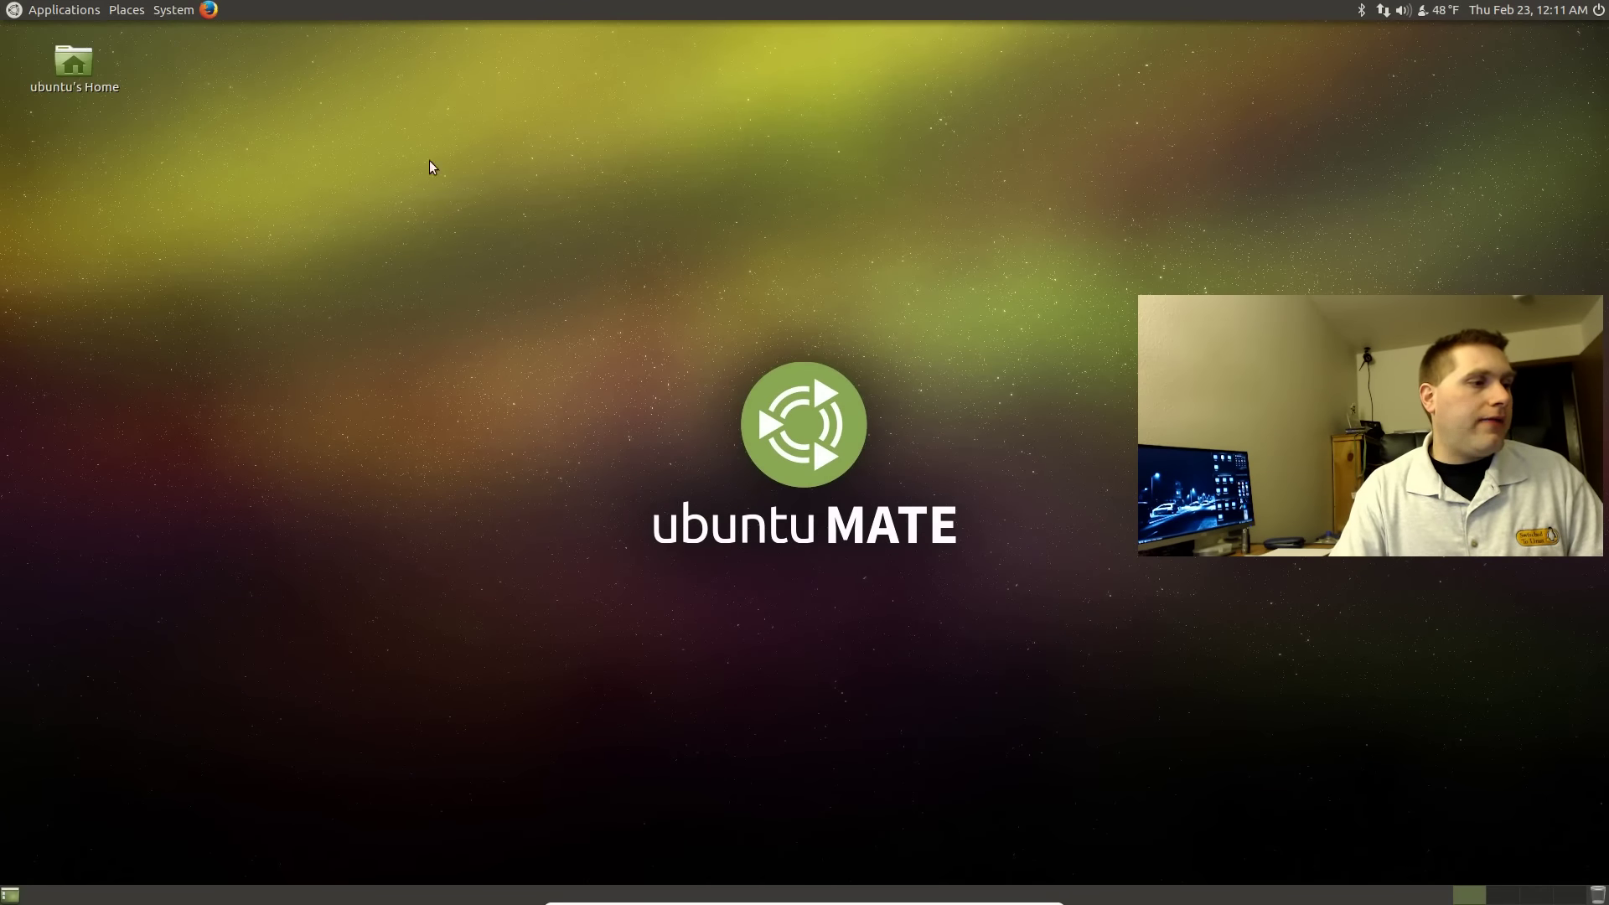
Step: Open Firefox, hide its window to show the desktop, and restore it
click(209, 10)
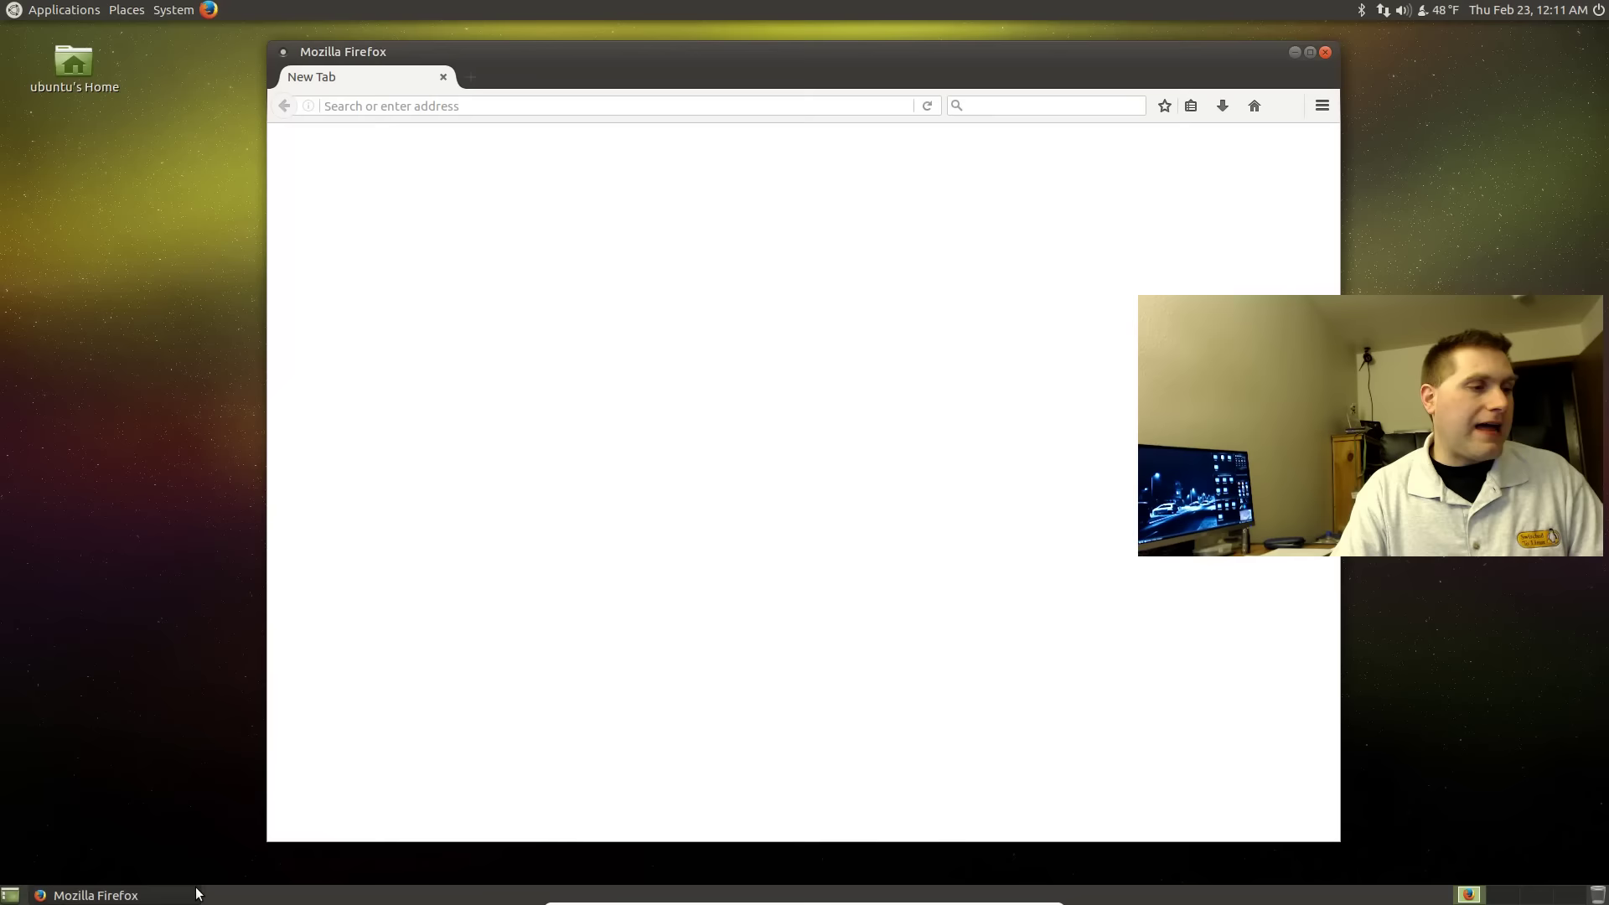
click(124, 894)
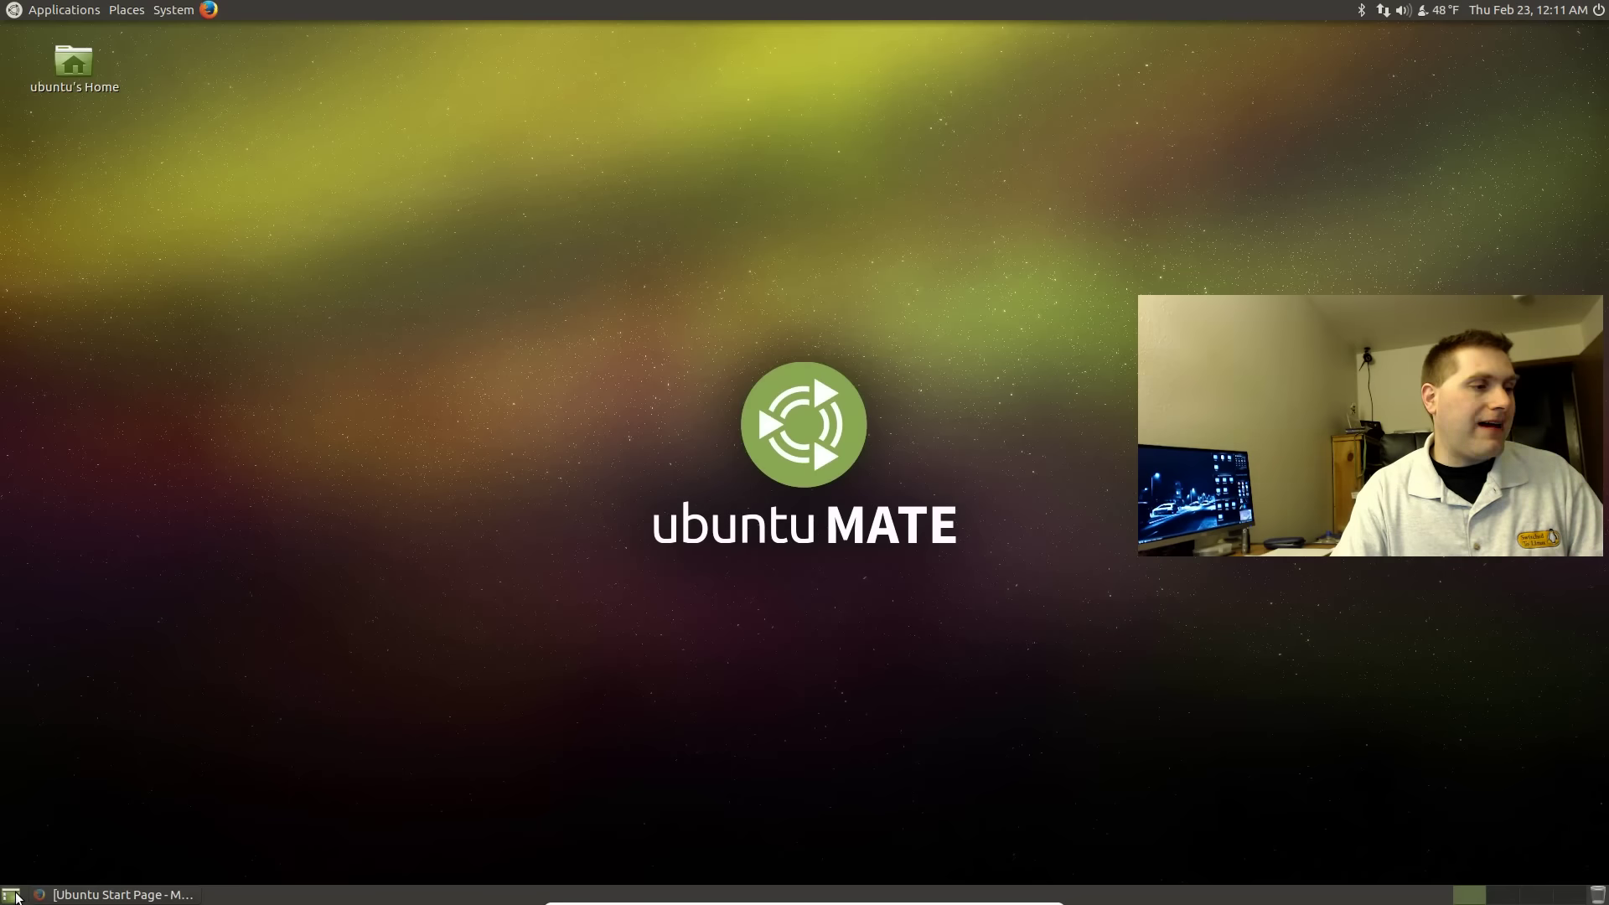
click(124, 895)
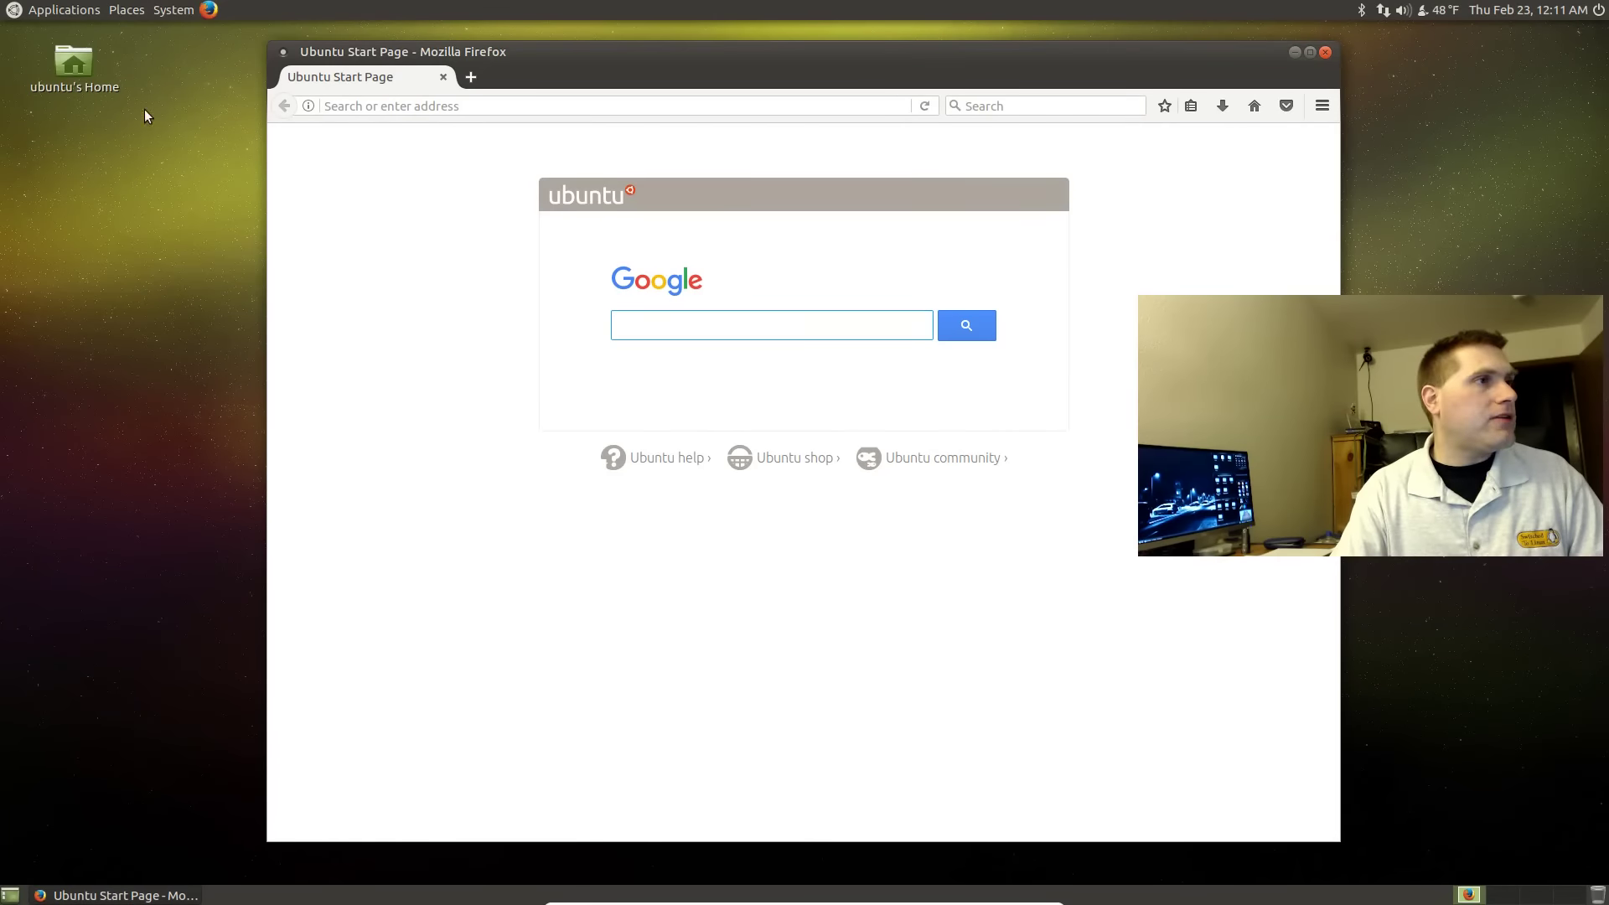
Step: Open a second Firefox window, hide and restore both windows, and close the second one
click(209, 10)
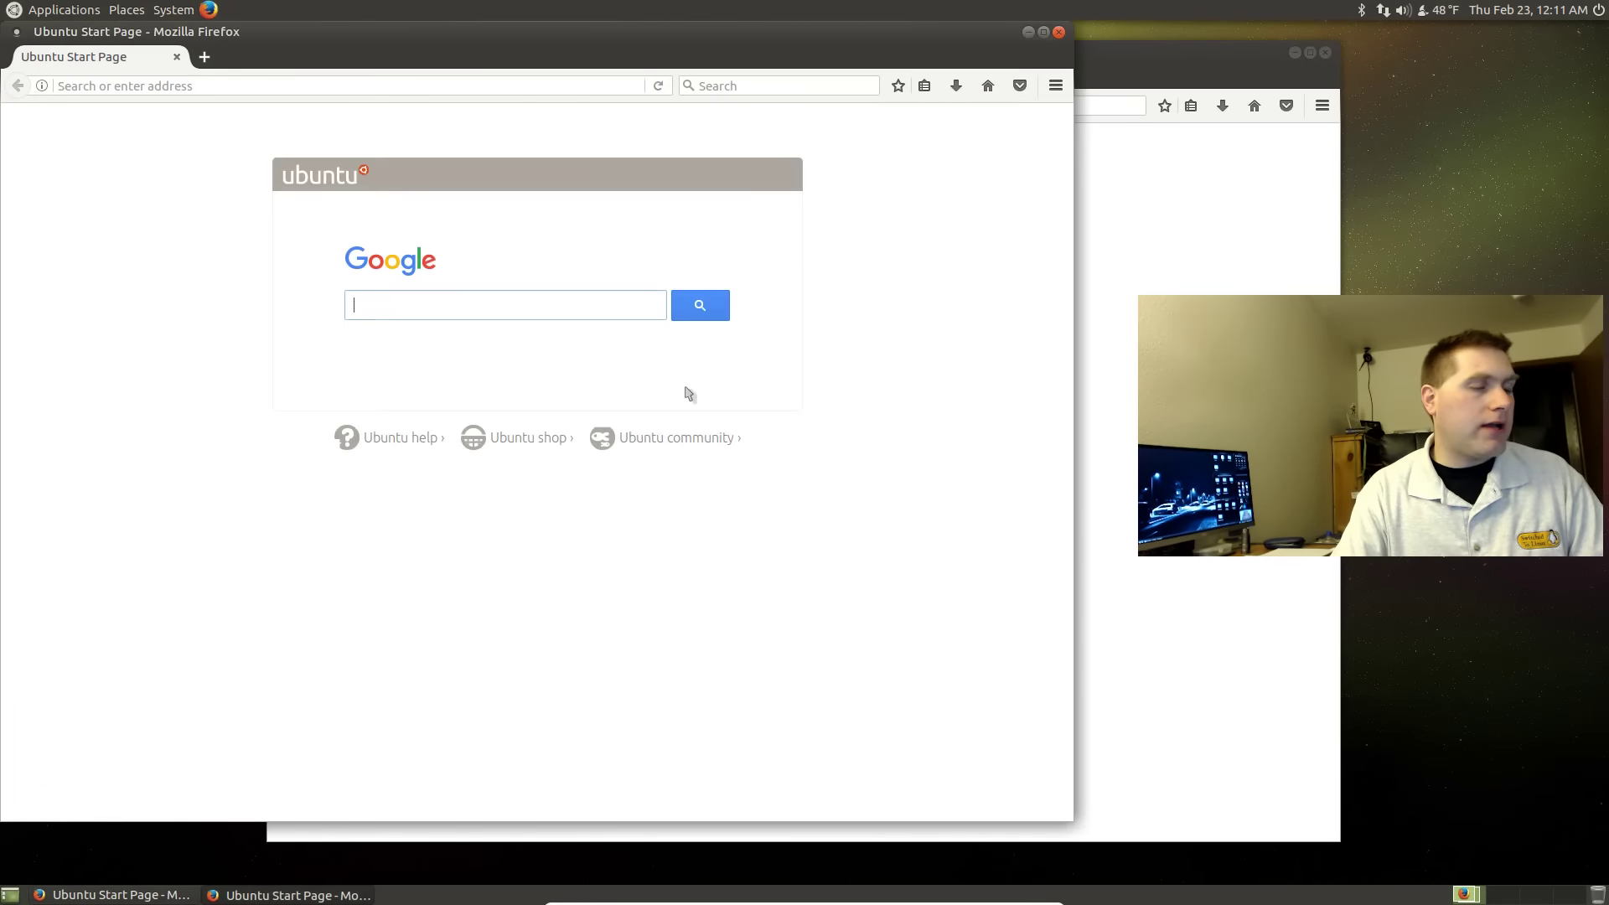
click(10, 895)
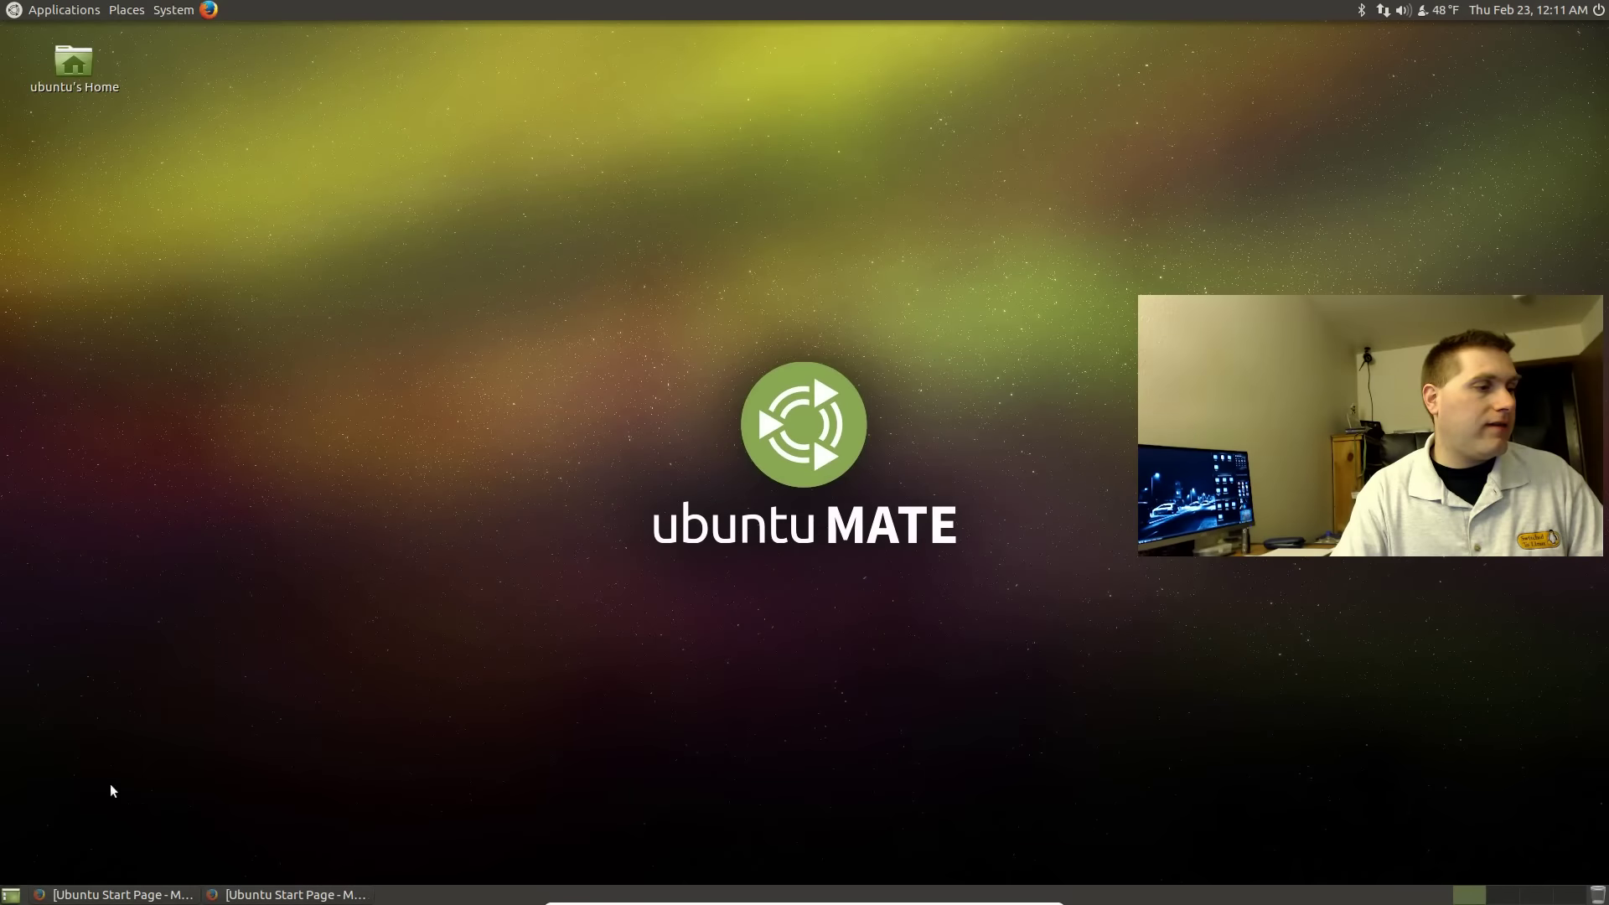
click(118, 894)
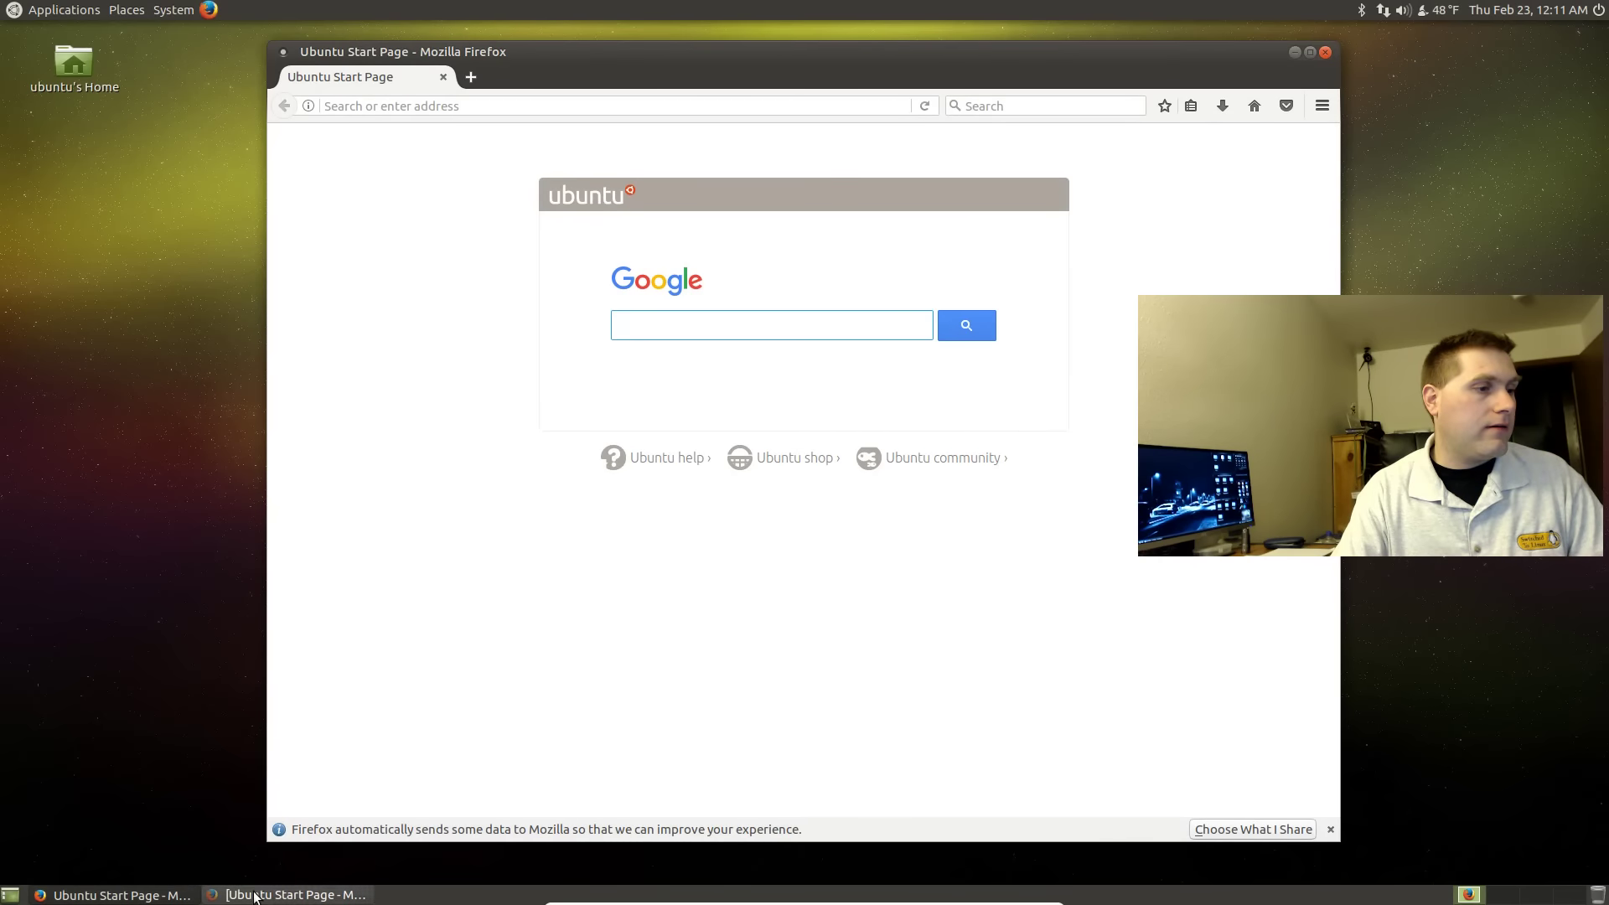
click(293, 895)
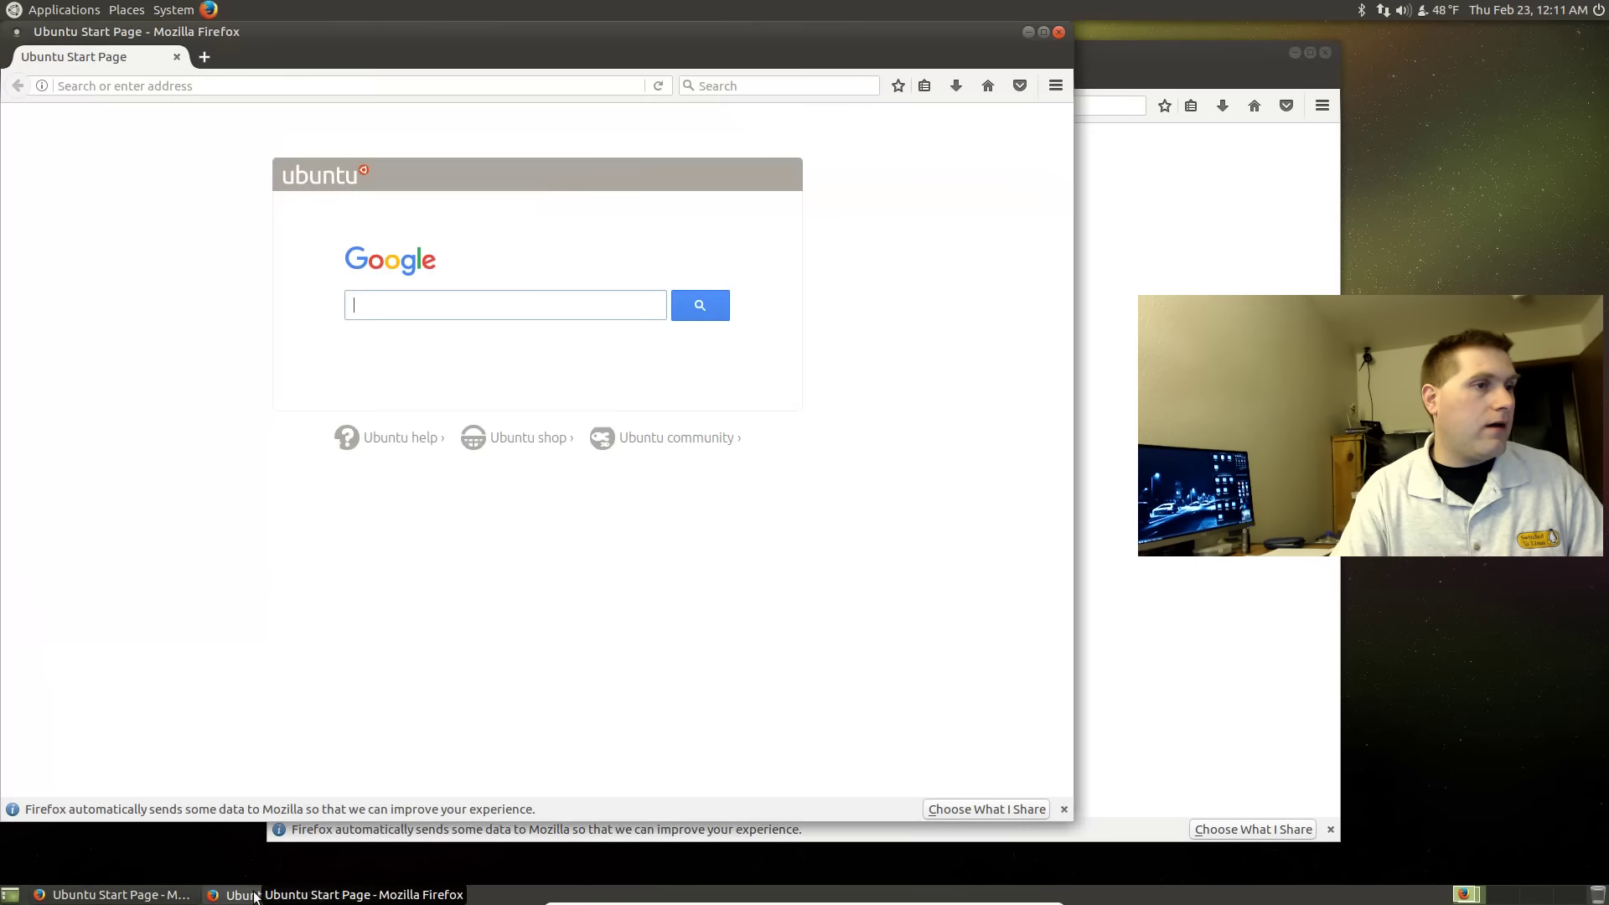
click(1059, 32)
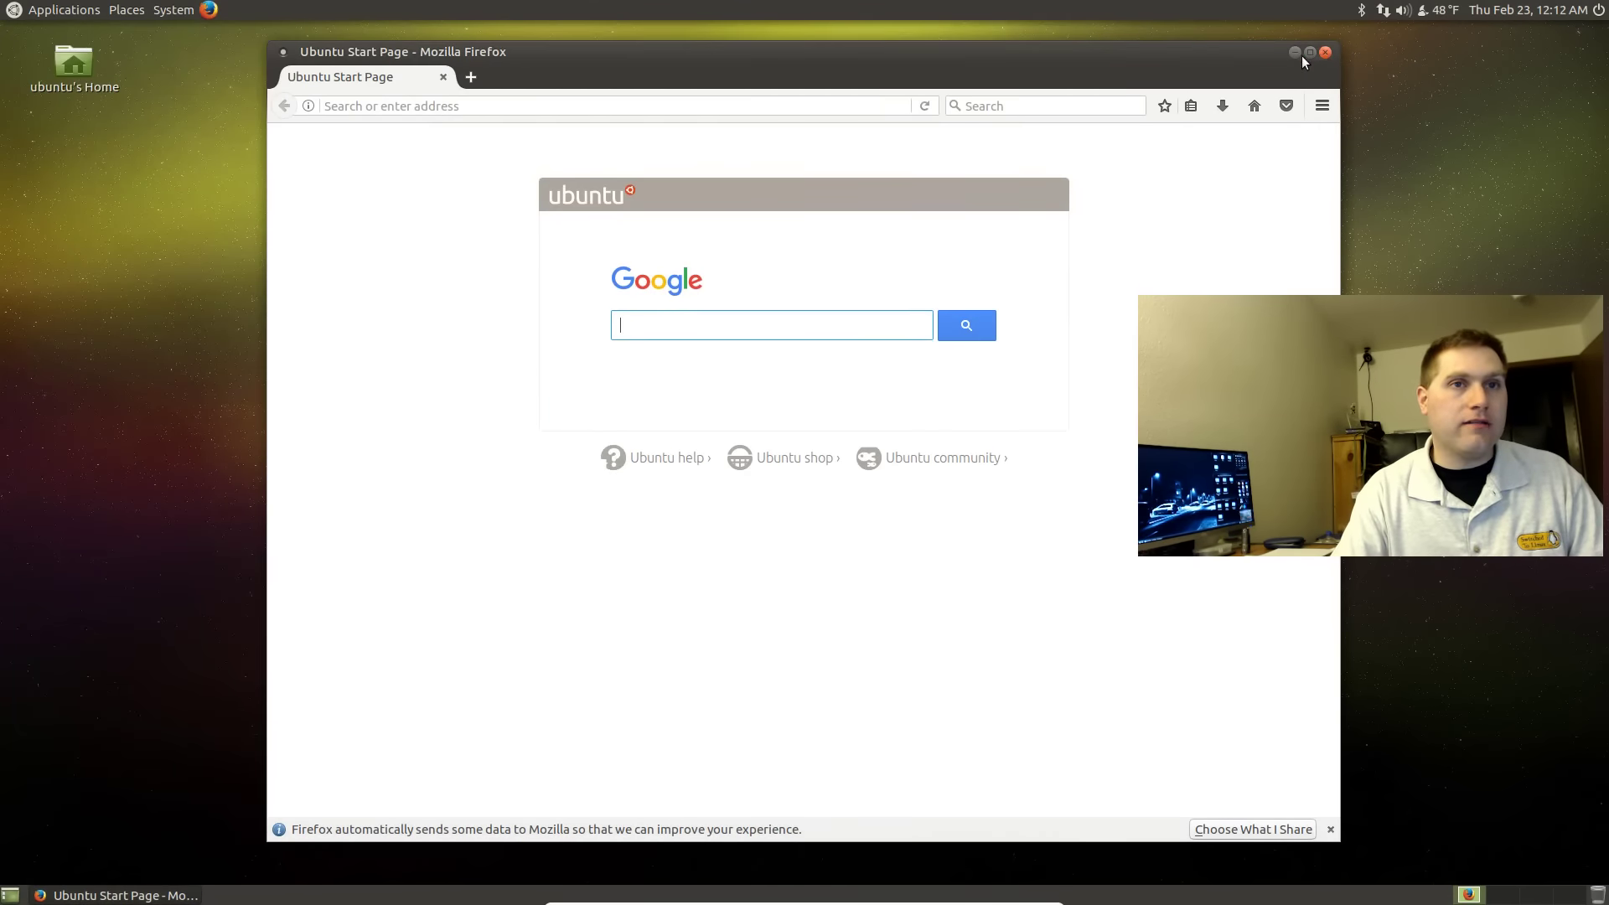
Step: Close Firefox, then unlock the Show Desktop button and move it across the bottom panel to just before the workspace switcher
click(1324, 52)
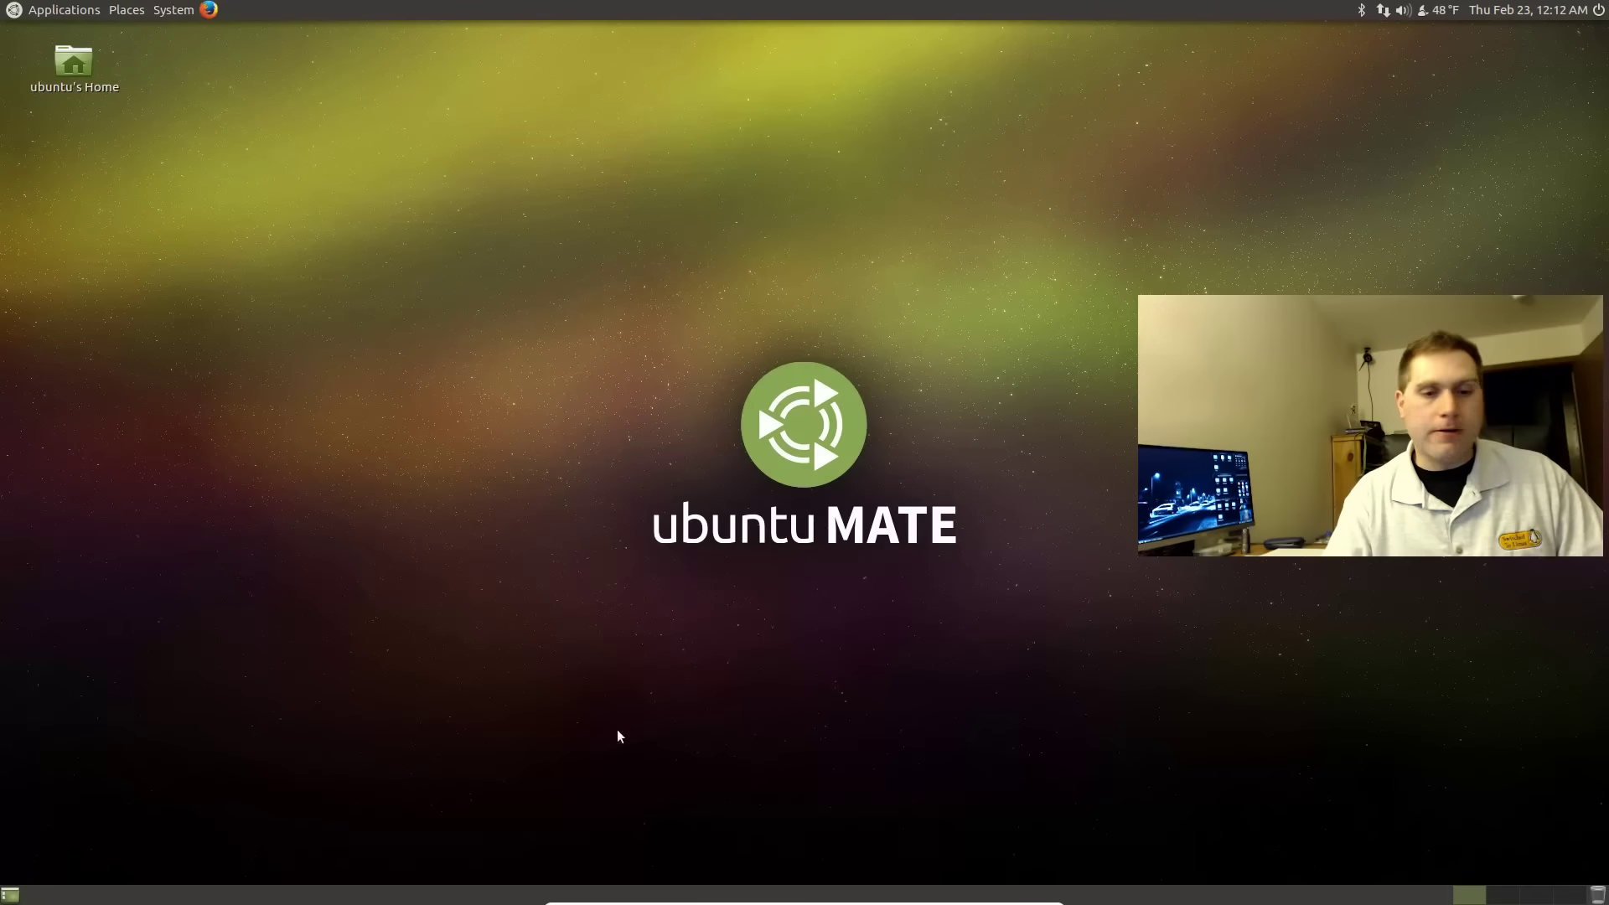
right_click(32, 896)
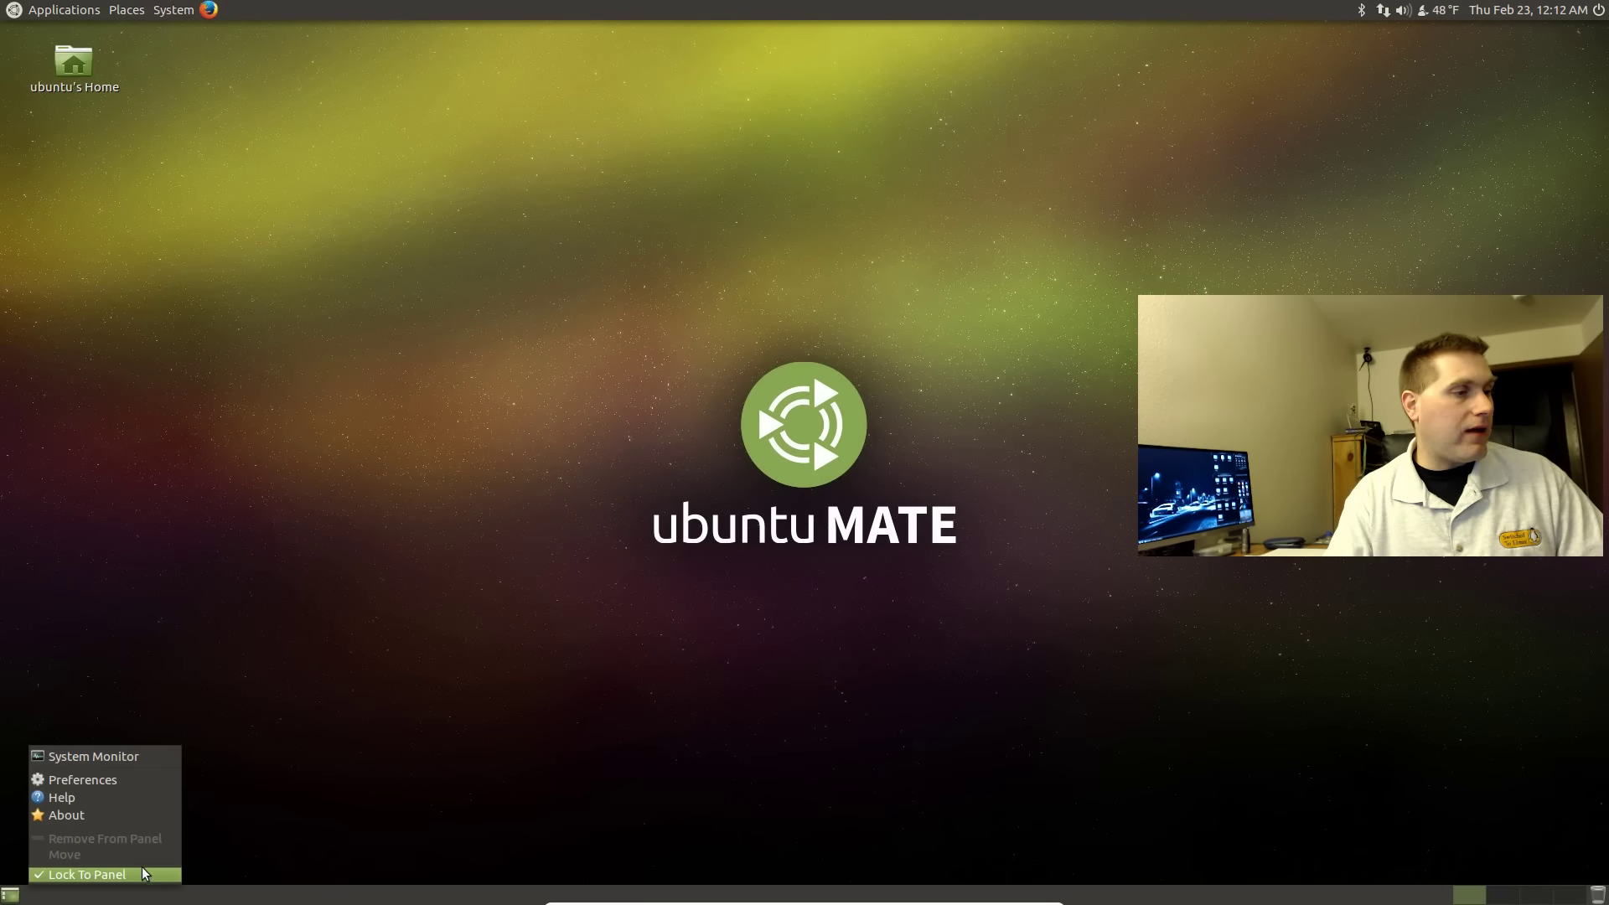
key(Escape)
right_click(13, 895)
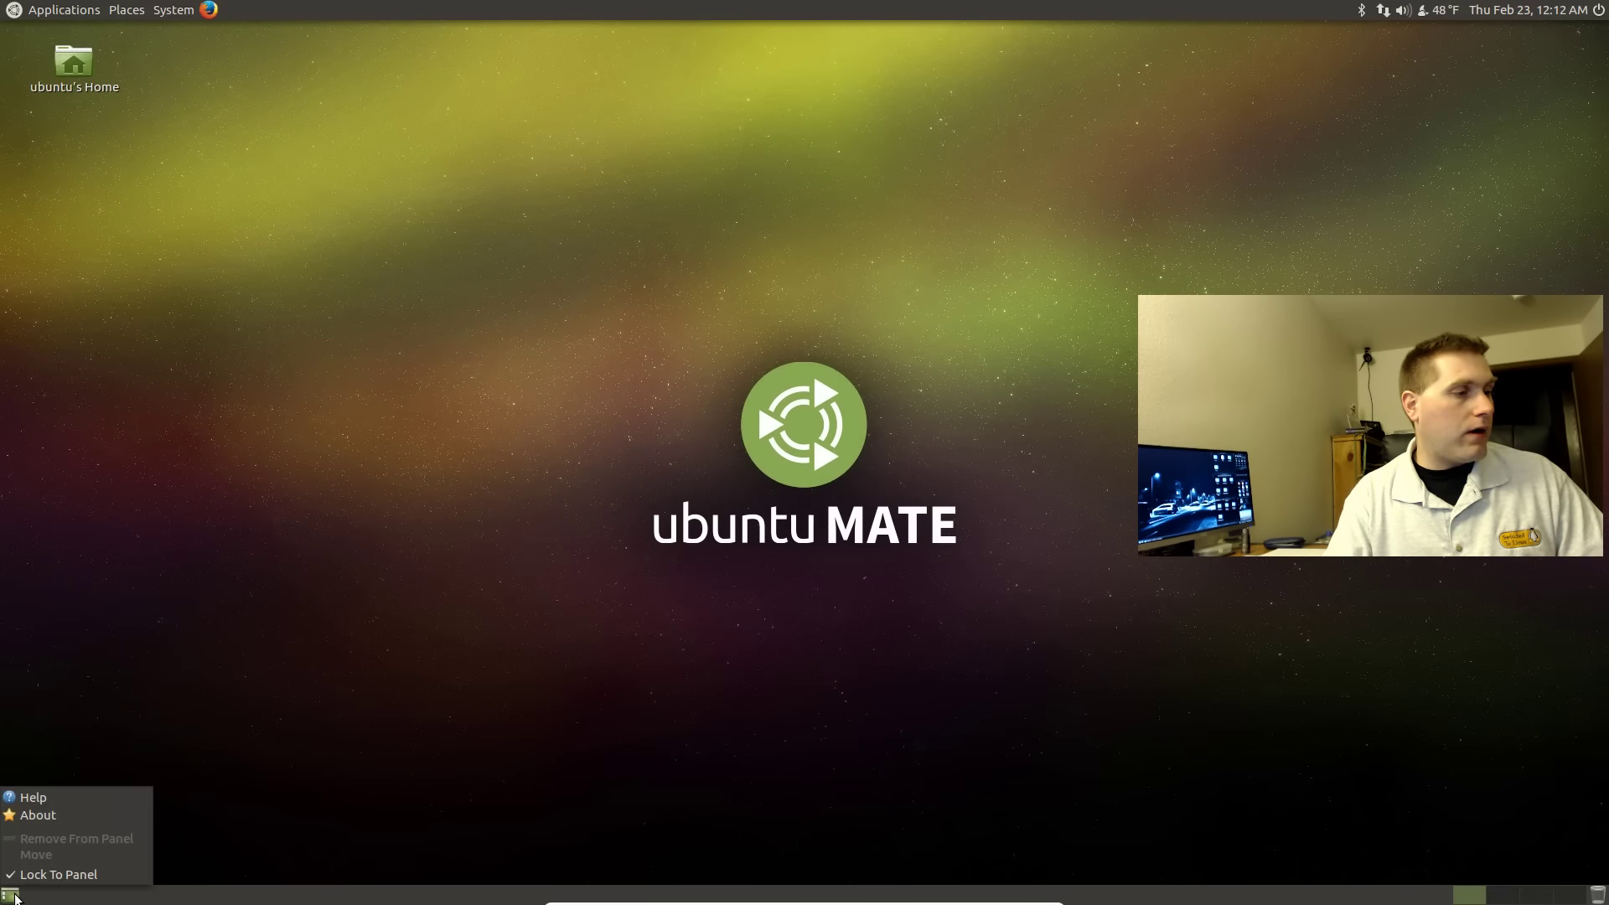
click(33, 874)
right_click(15, 896)
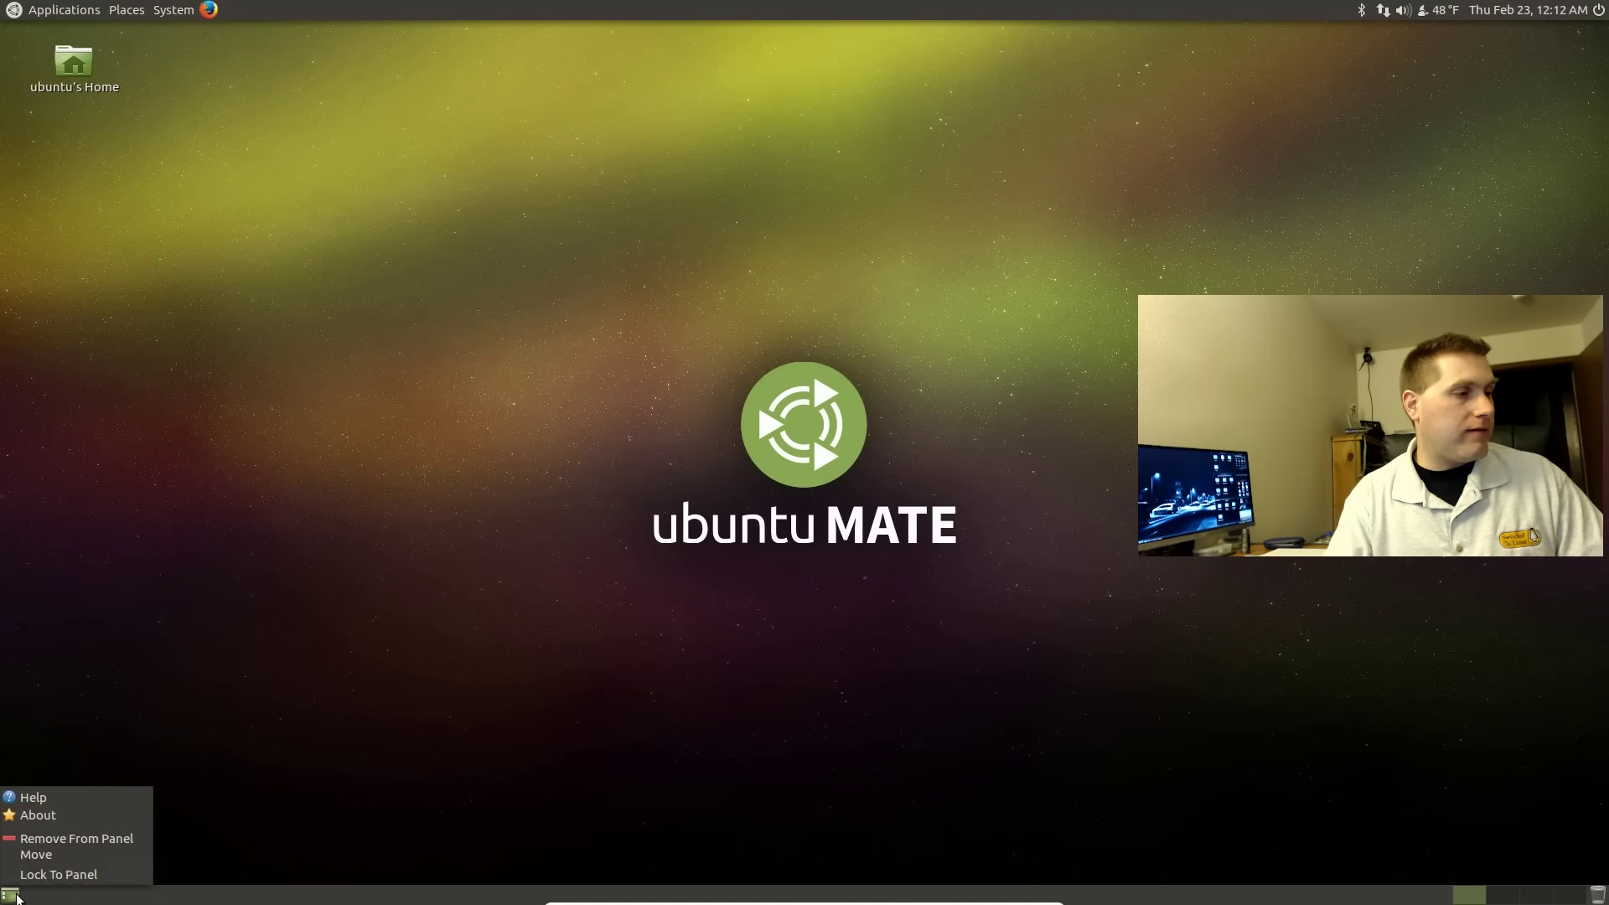
click(40, 855)
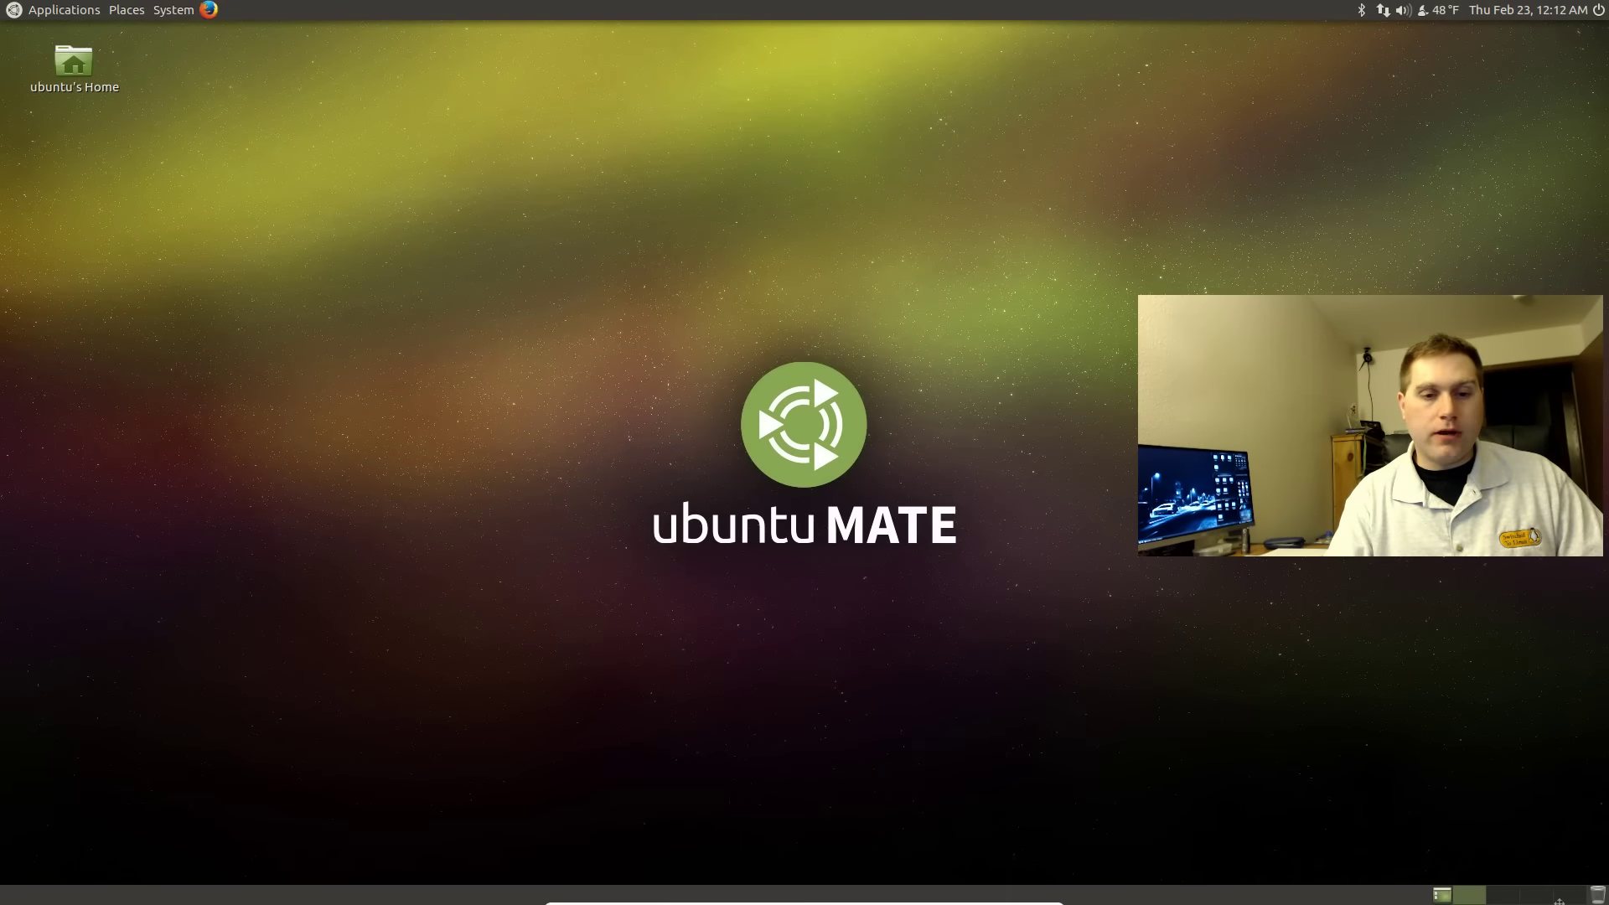
Step: Unlock the Trash applet and move it from the right end of the bottom panel to near its left end
right_click(1596, 896)
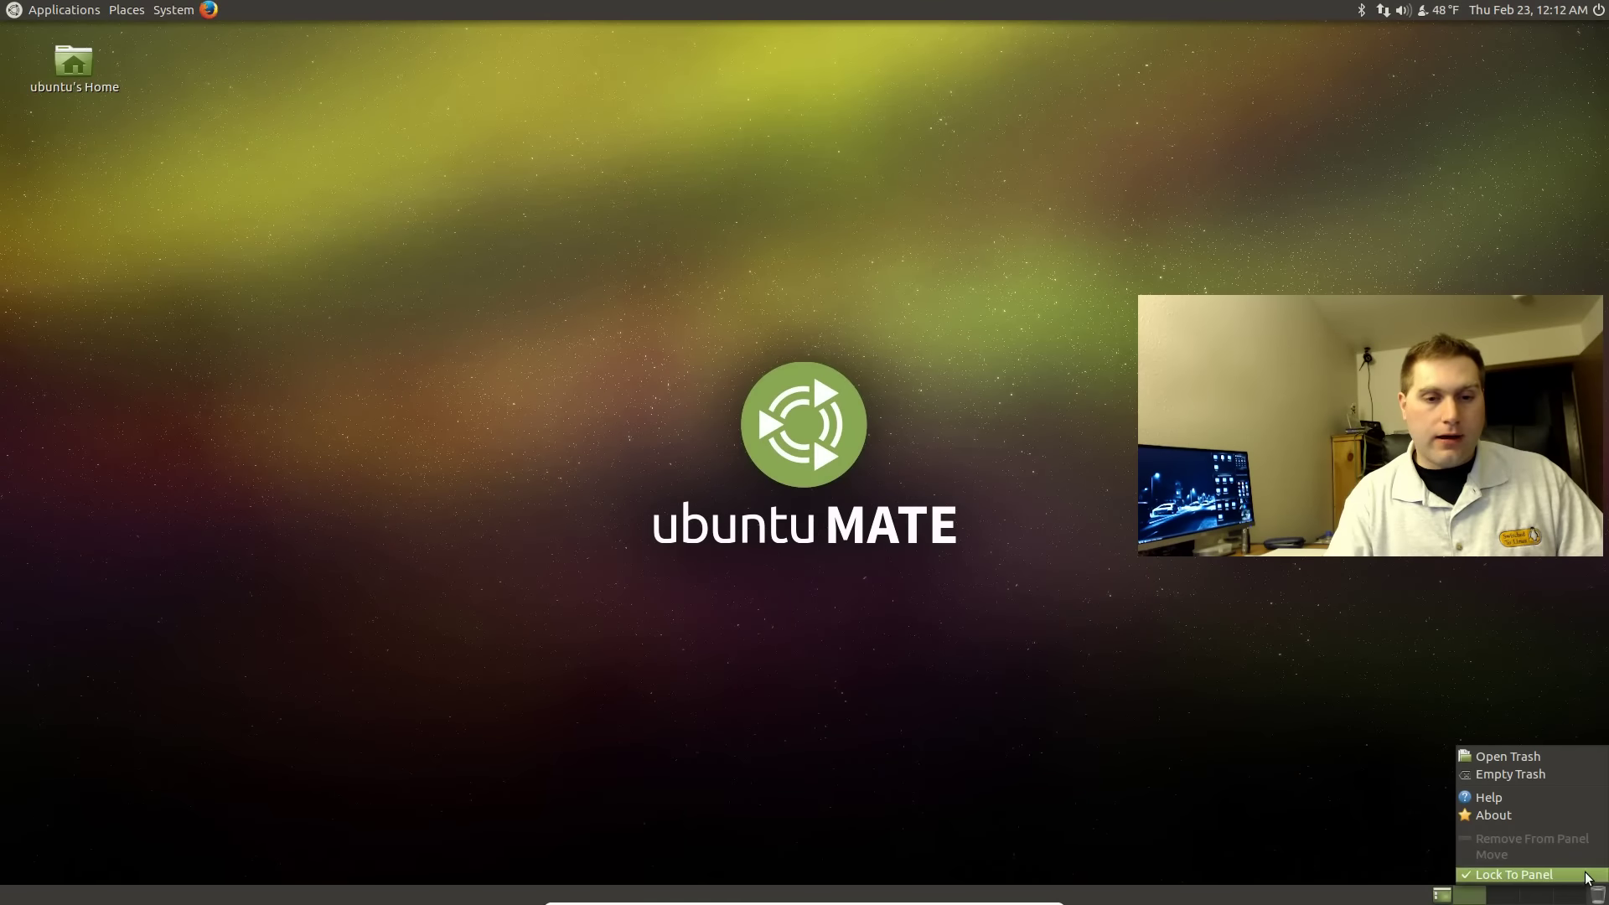
click(1598, 895)
right_click(1599, 894)
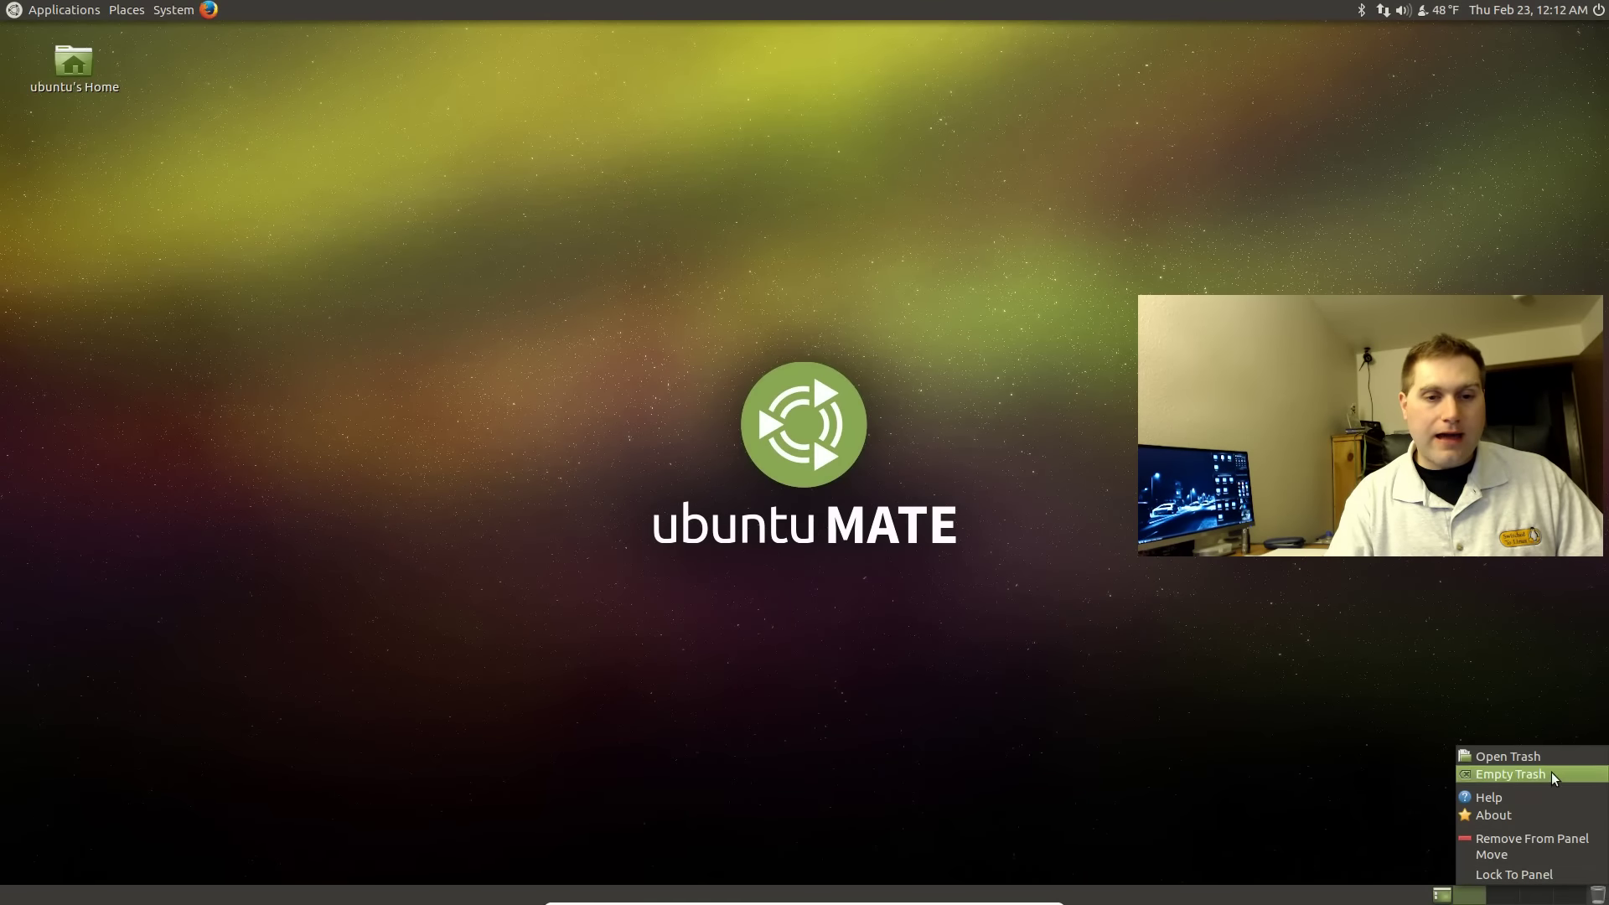
click(1532, 853)
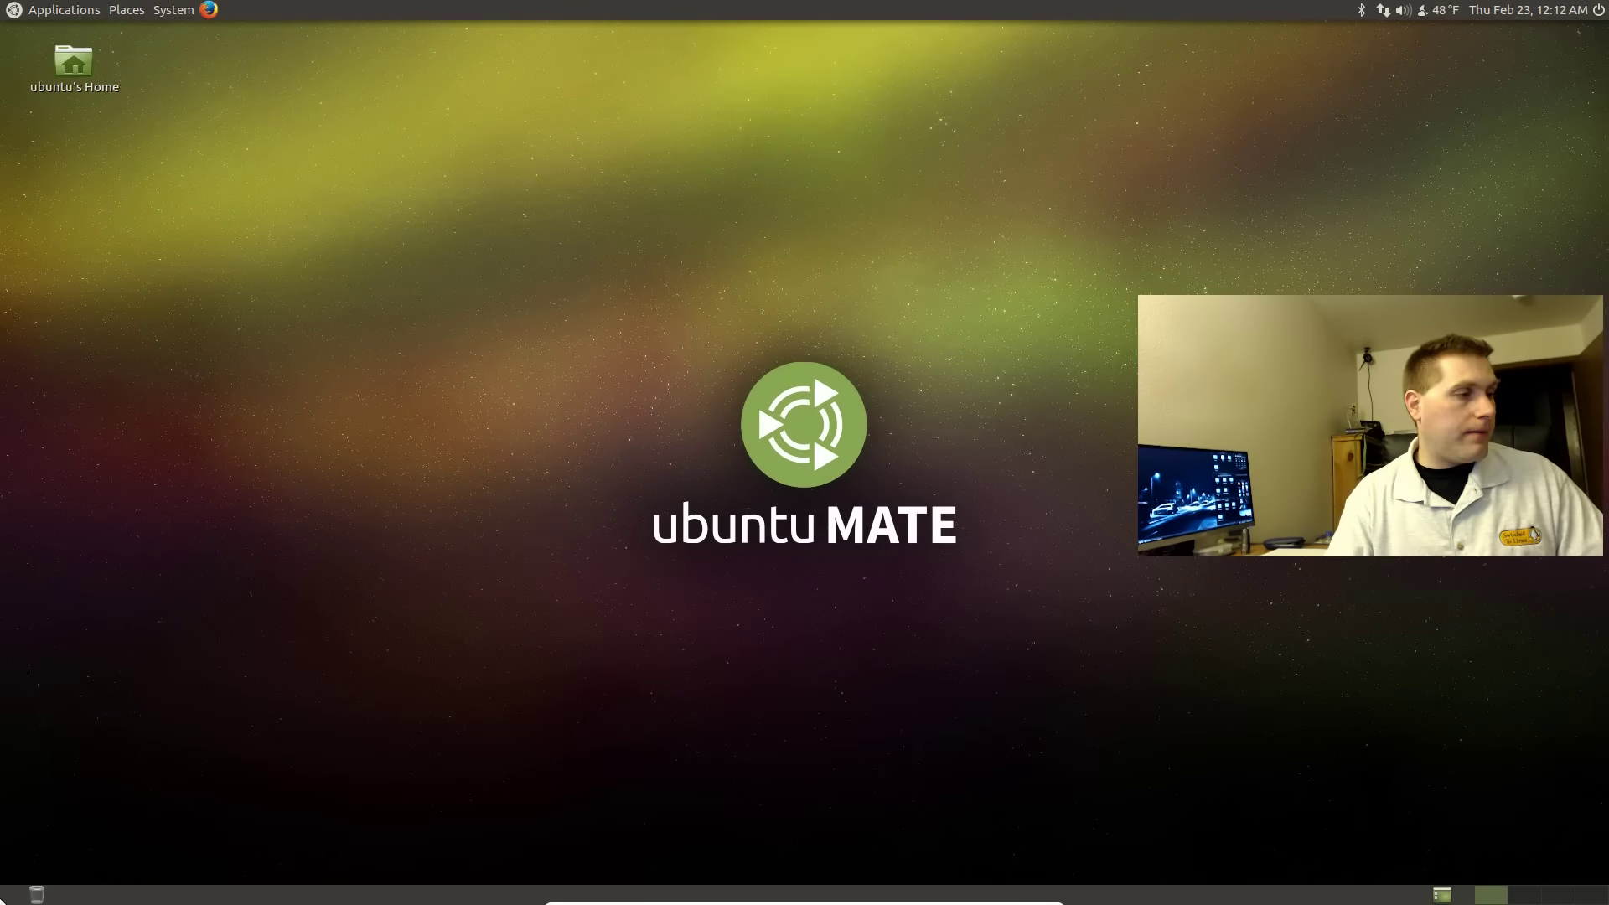
right_click(12, 895)
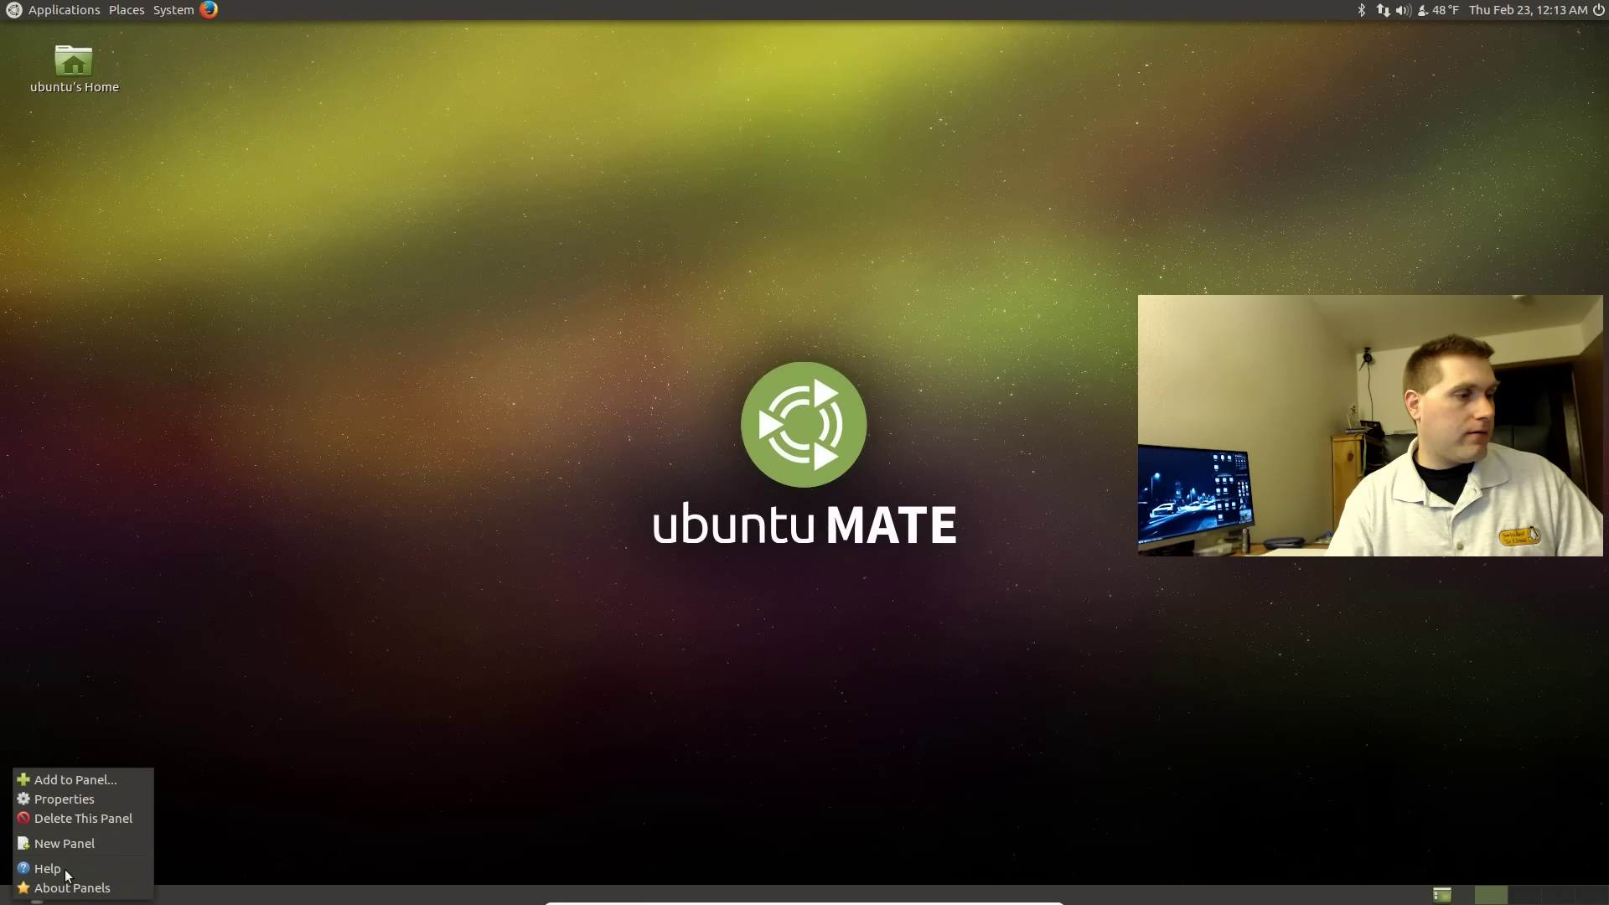
click(9, 900)
right_click(8, 900)
click(7, 901)
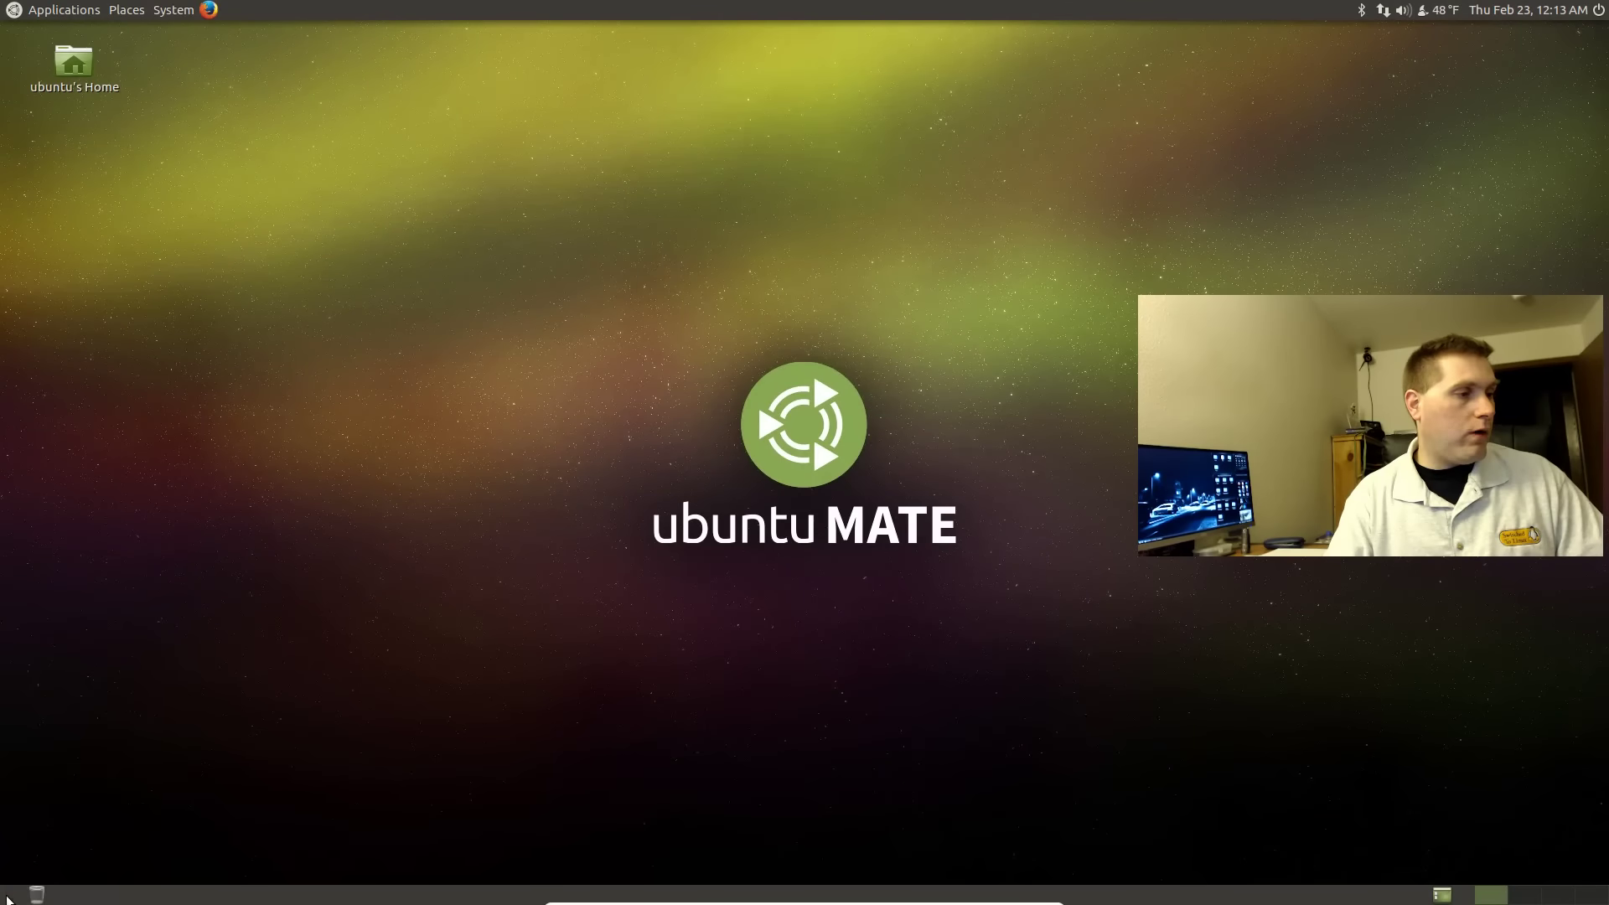
right_click(7, 901)
click(18, 902)
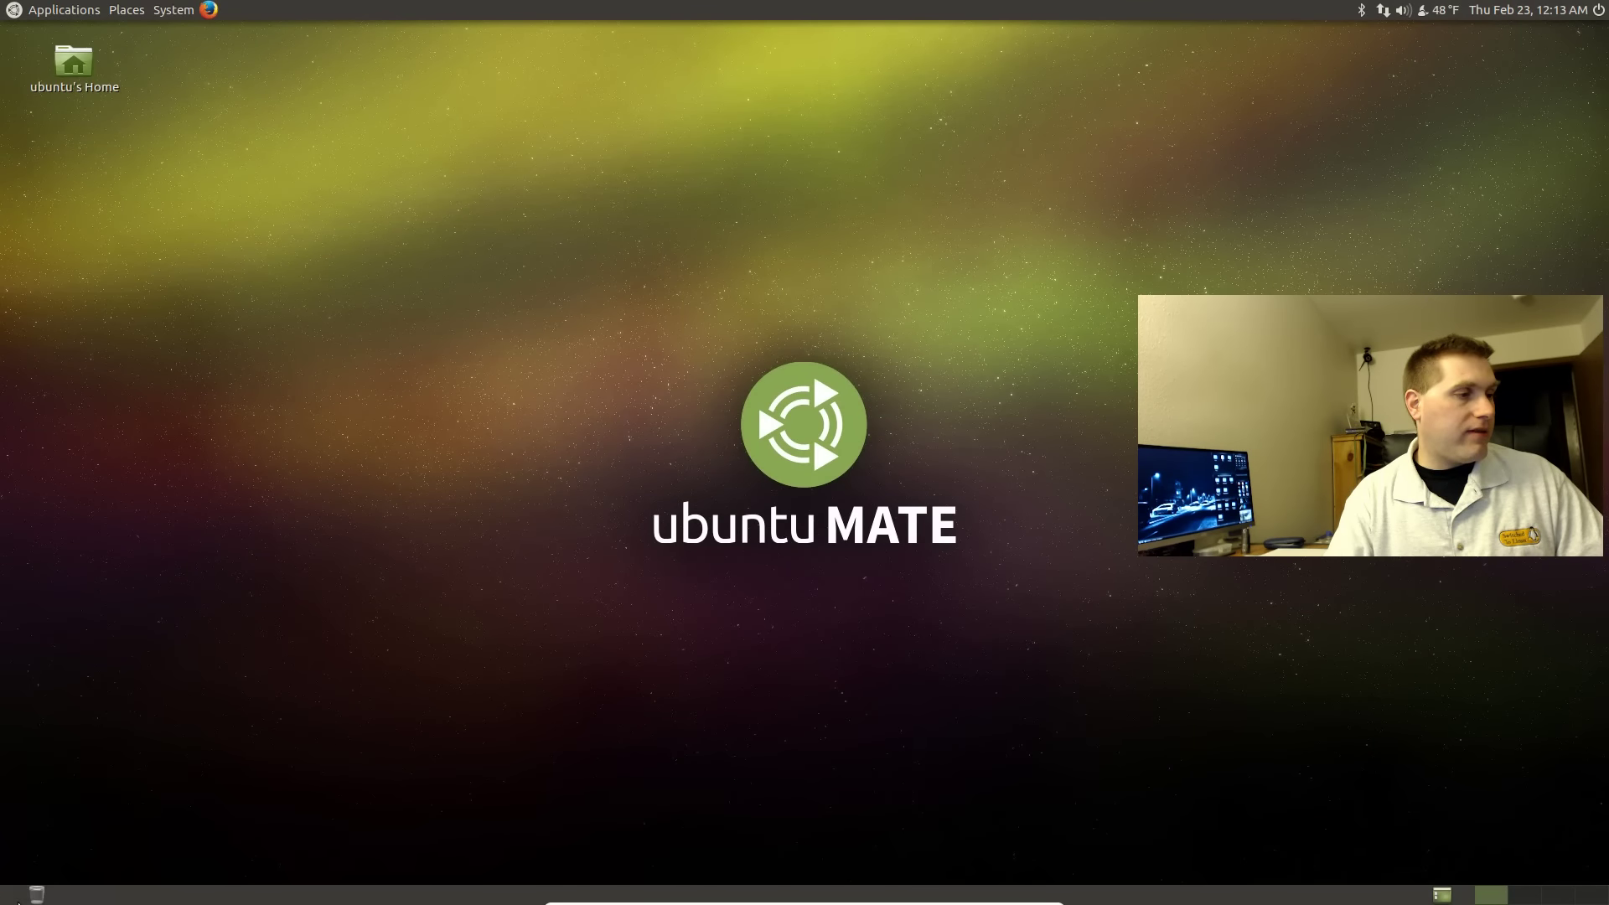
Step: Unlock the window list on the bottom panel and shift it to the right, away from the panel's left end
right_click(28, 895)
click(55, 875)
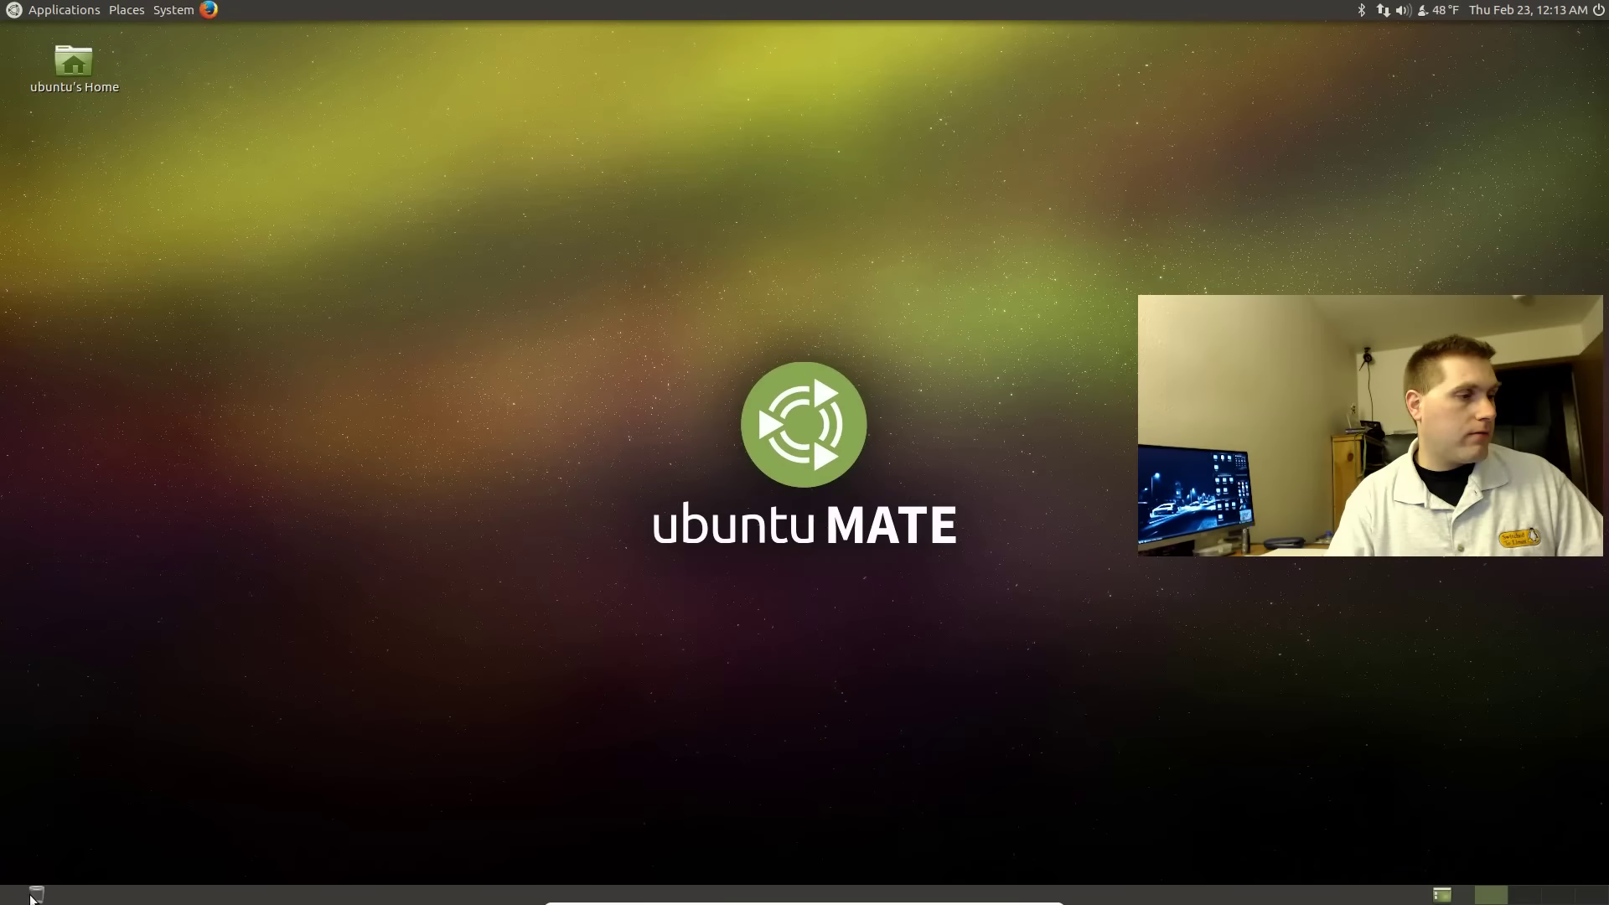
right_click(32, 895)
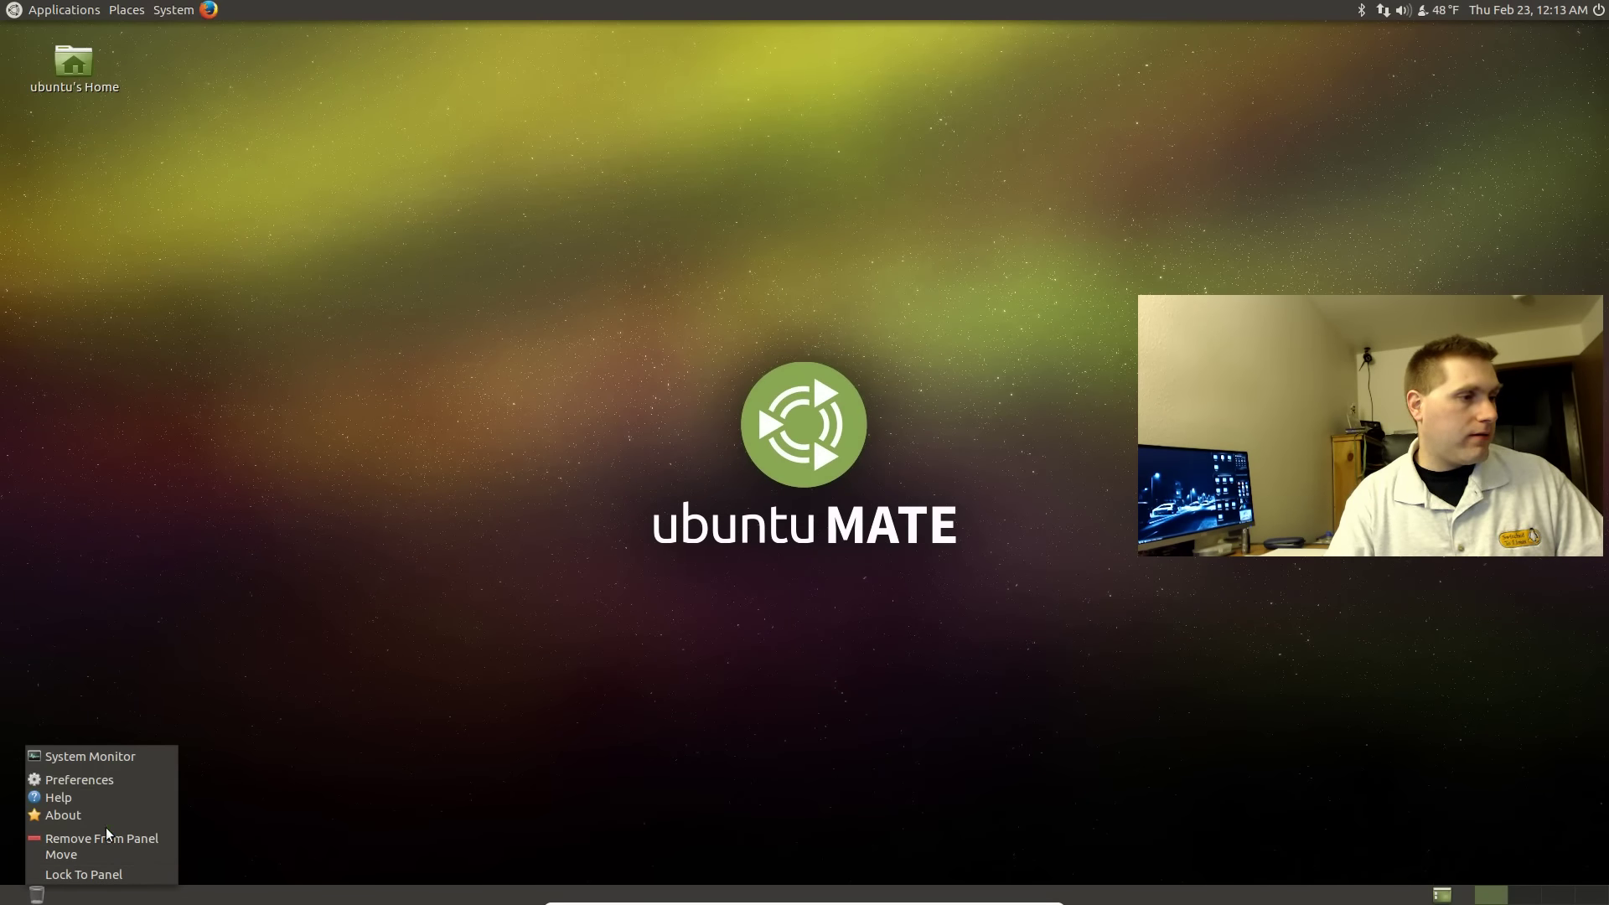
click(94, 854)
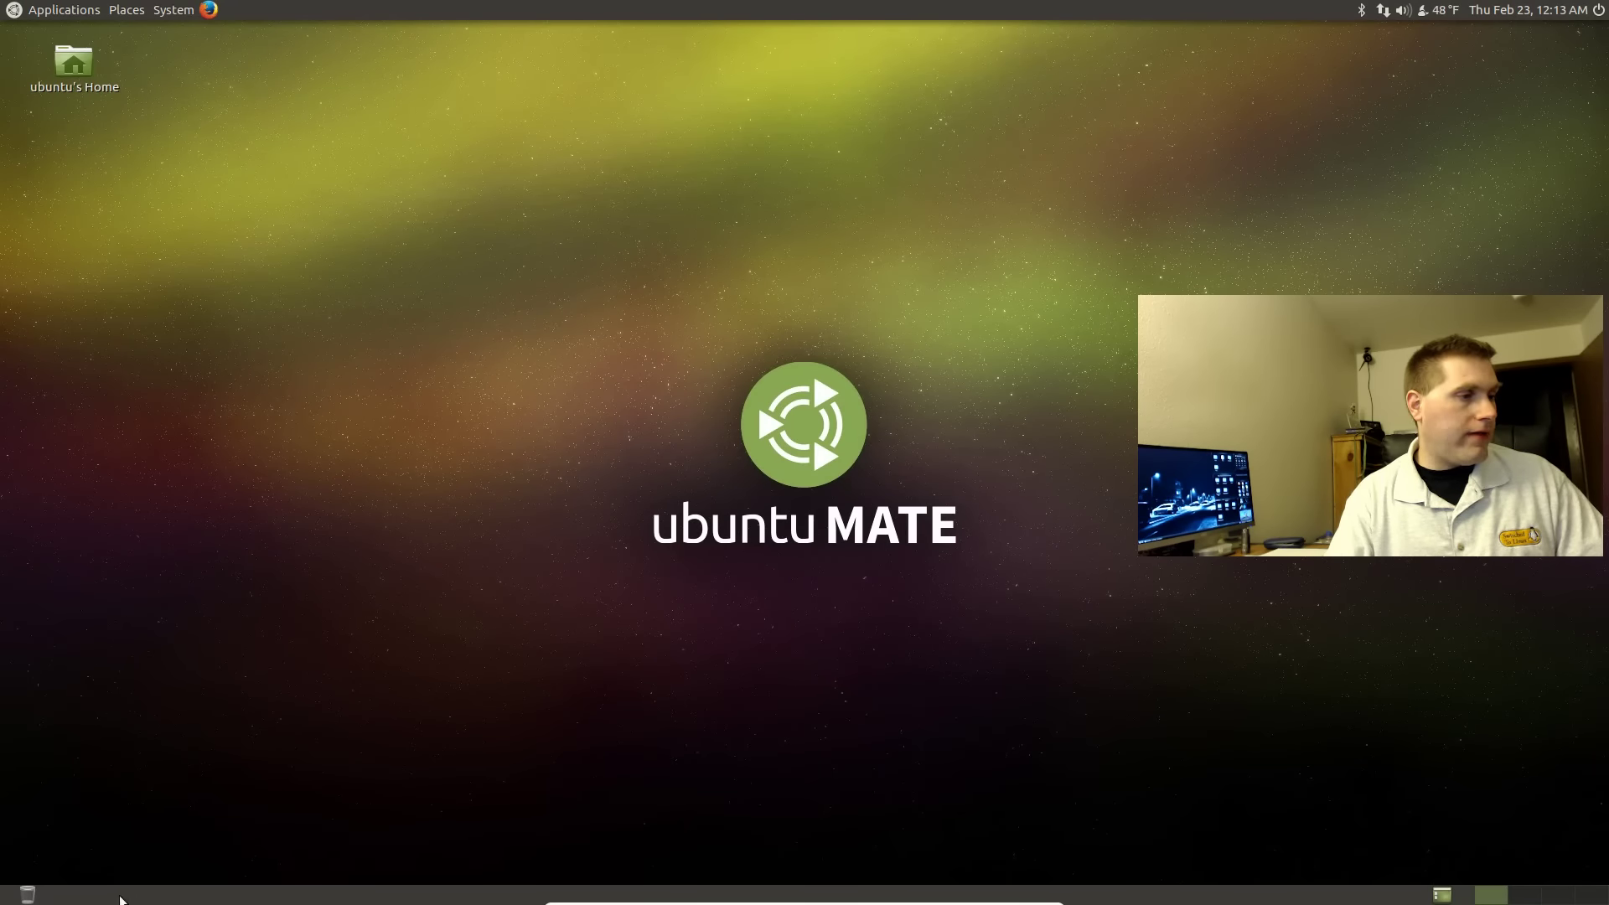
Step: Move the Trash applet into the far left corner of the bottom panel
right_click(30, 895)
click(69, 856)
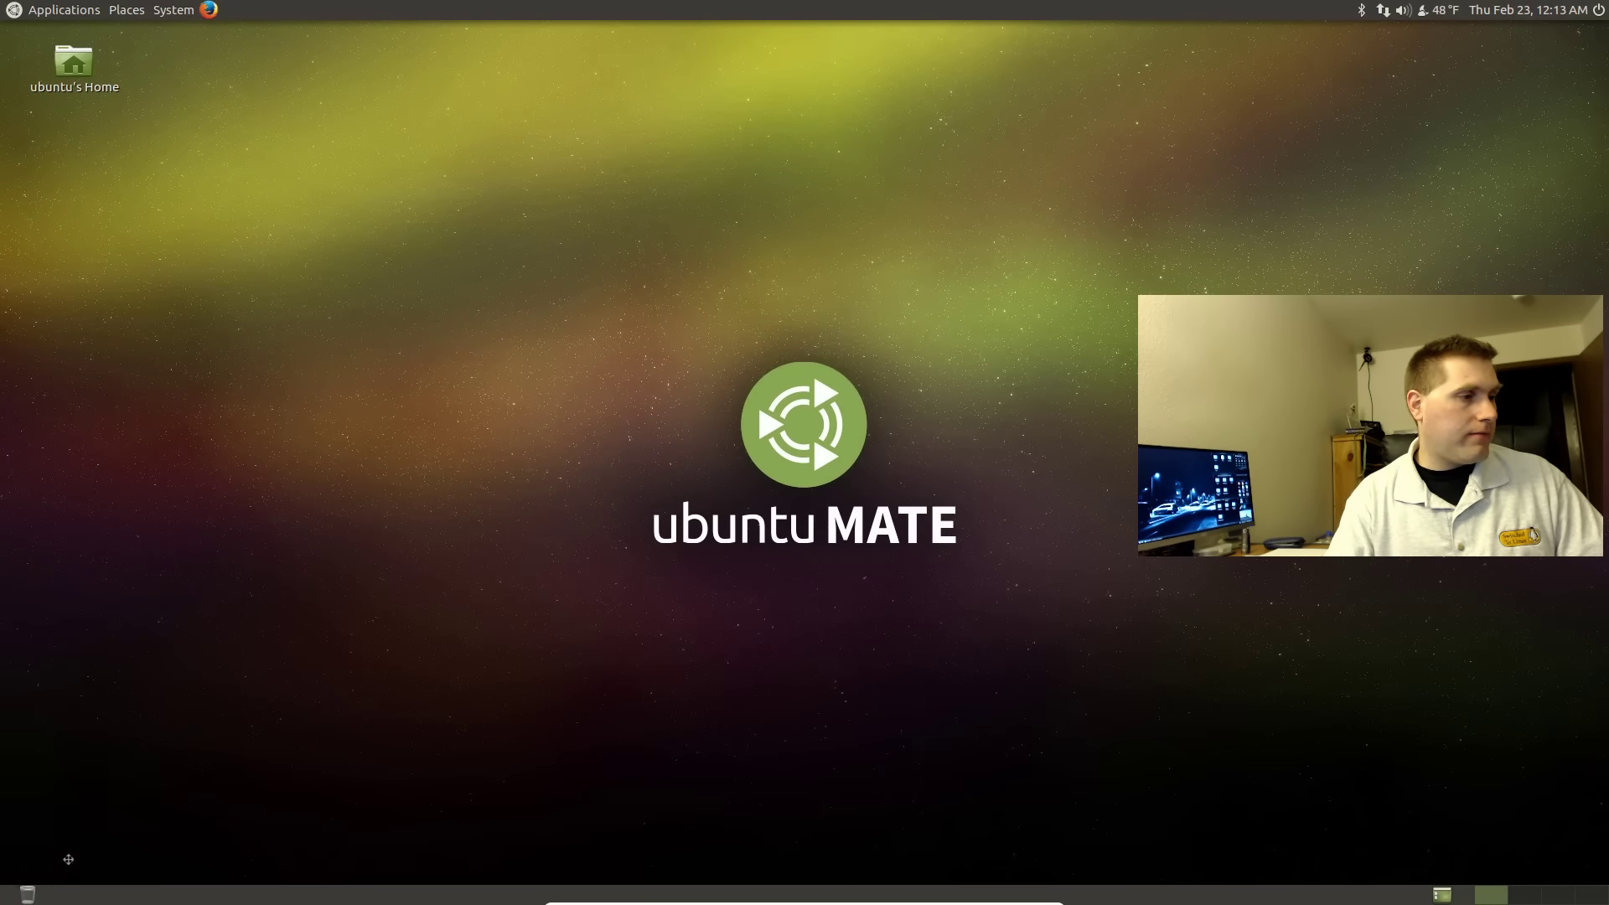
click(6, 894)
right_click(61, 896)
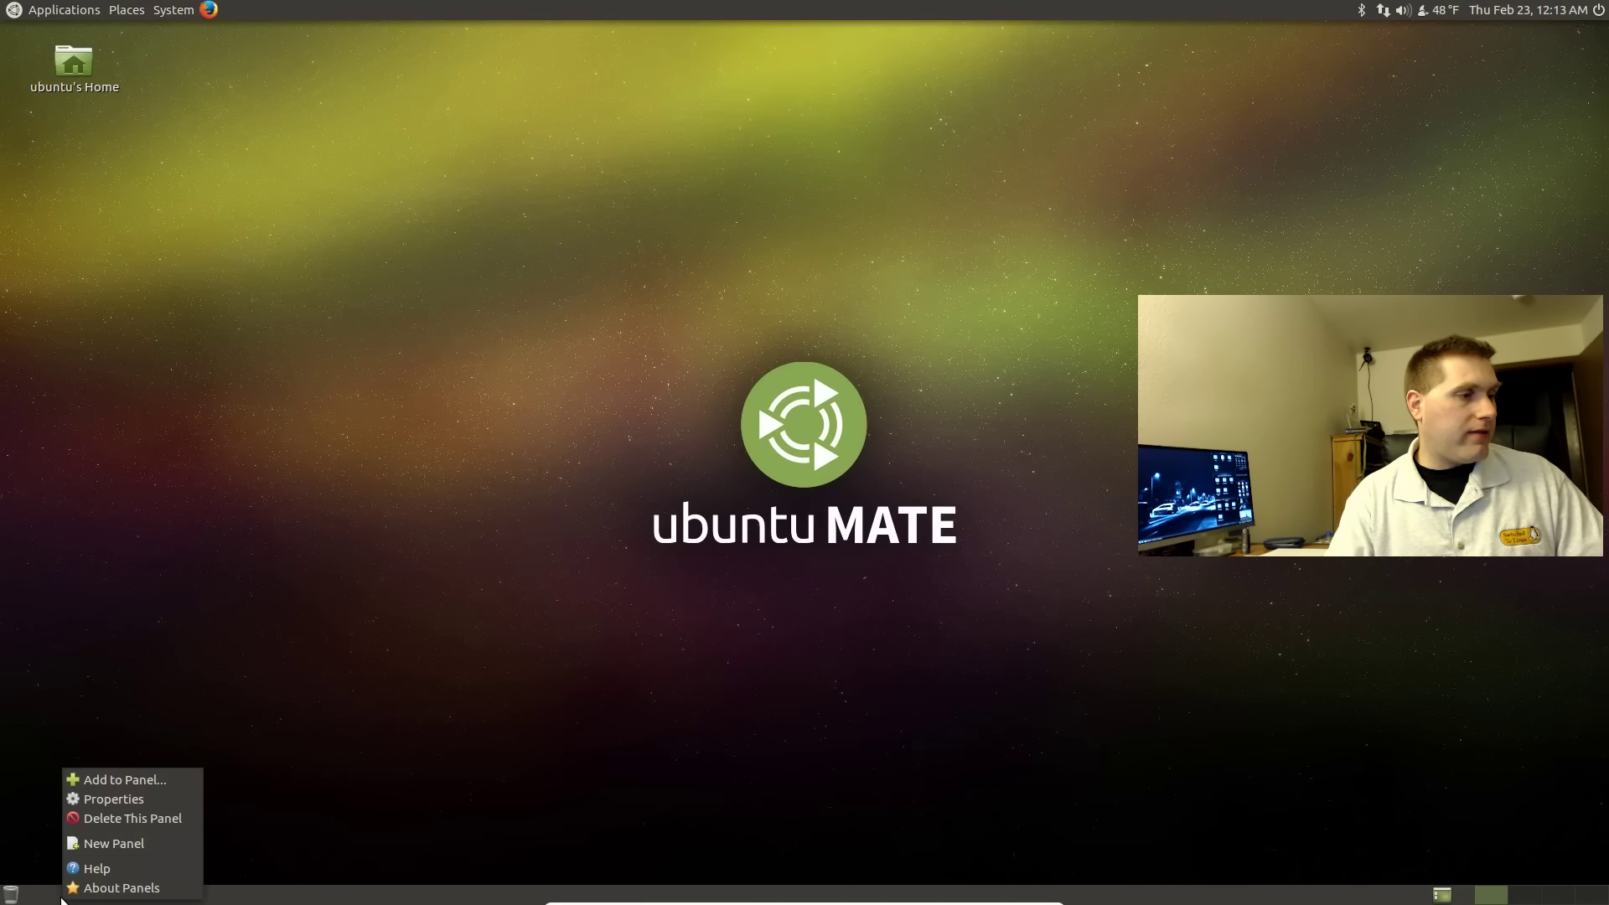
click(46, 899)
right_click(23, 897)
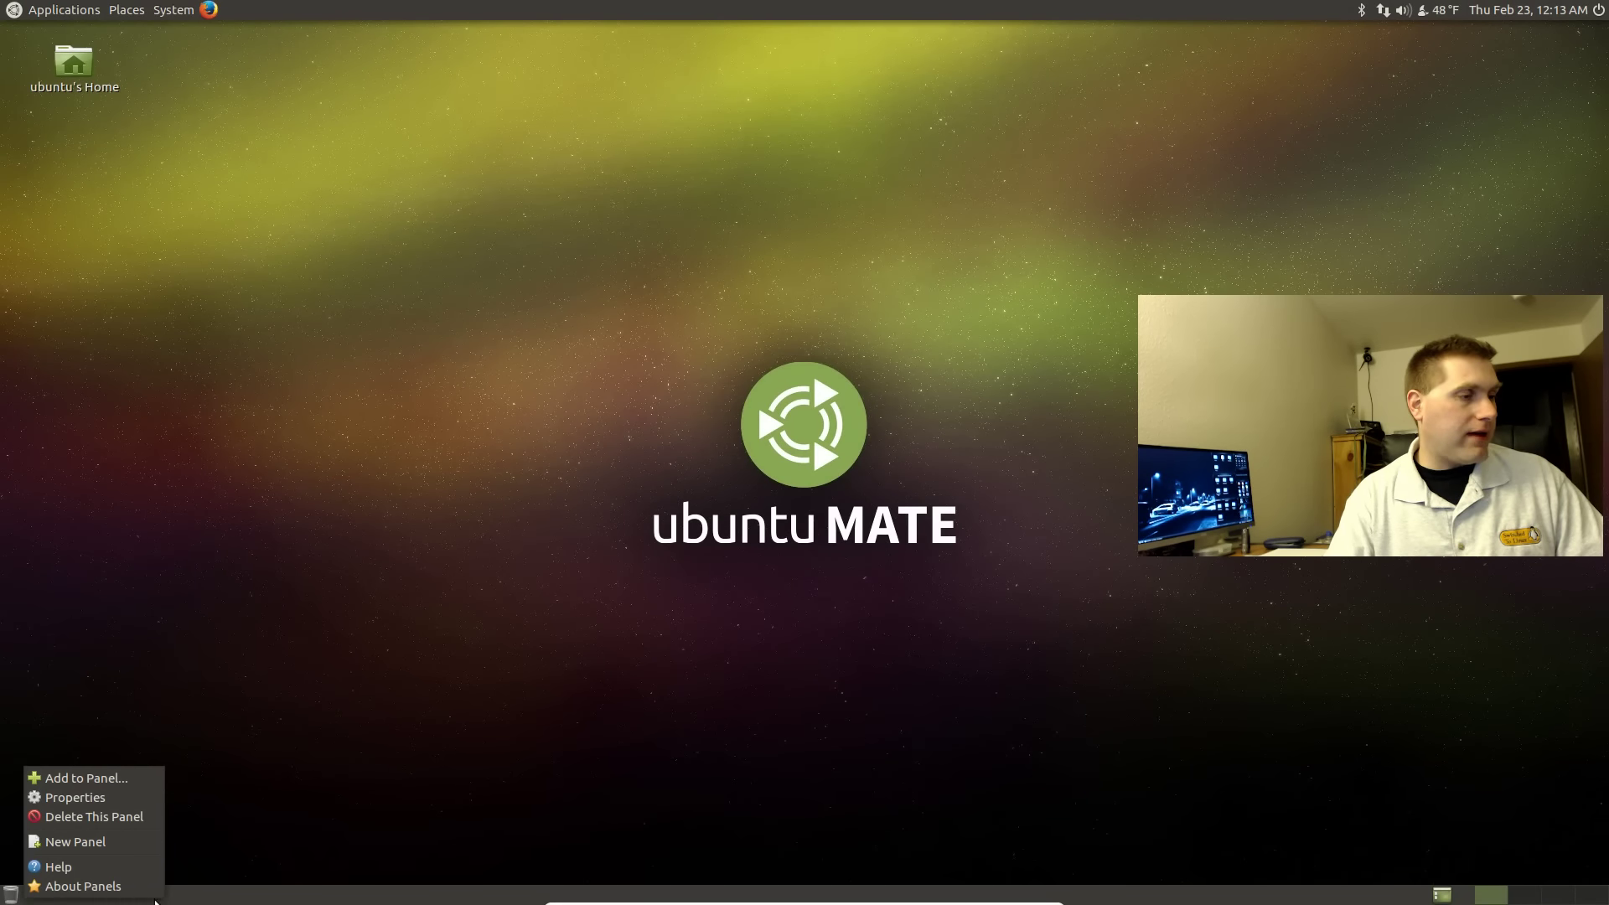
click(185, 899)
right_click(172, 898)
click(126, 898)
right_click(84, 896)
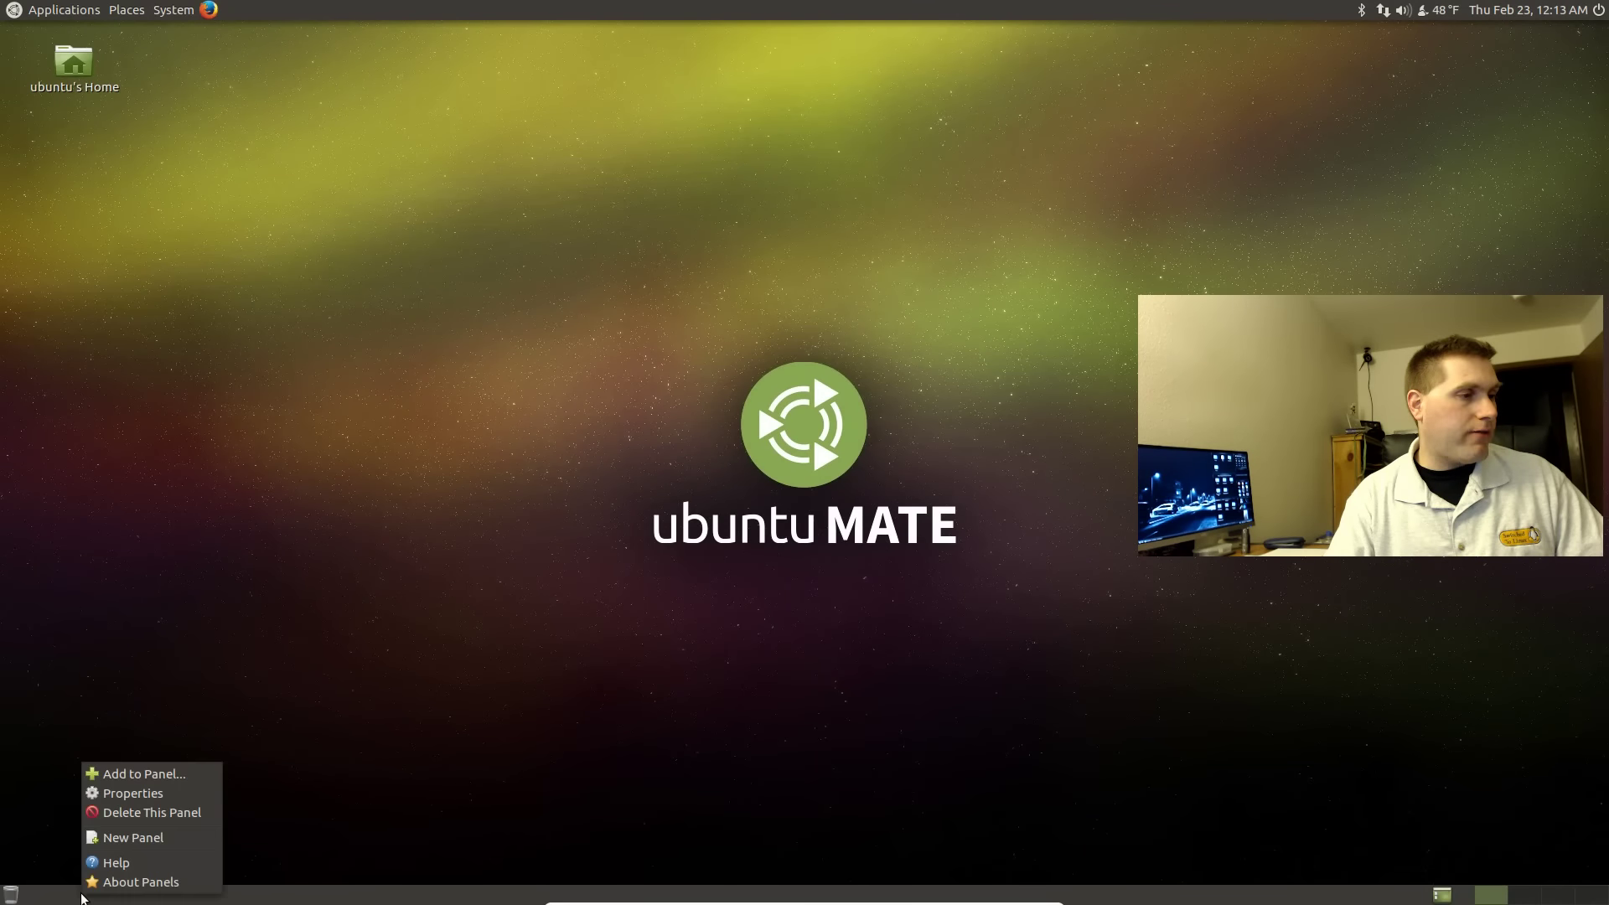
click(68, 898)
right_click(44, 898)
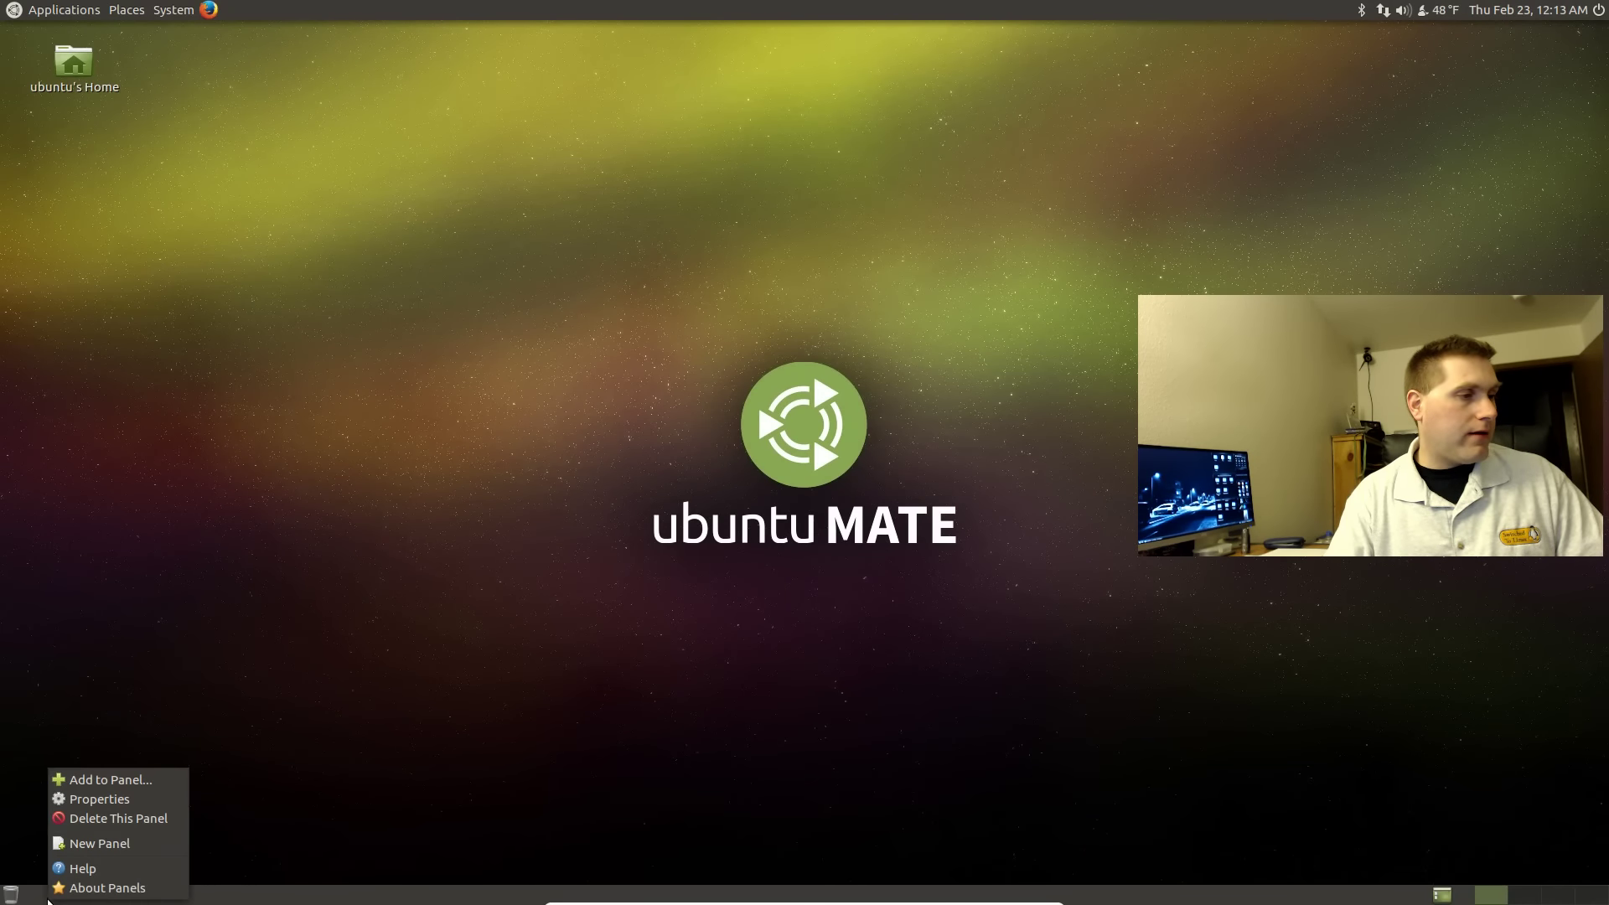
click(43, 899)
right_click(28, 899)
click(27, 899)
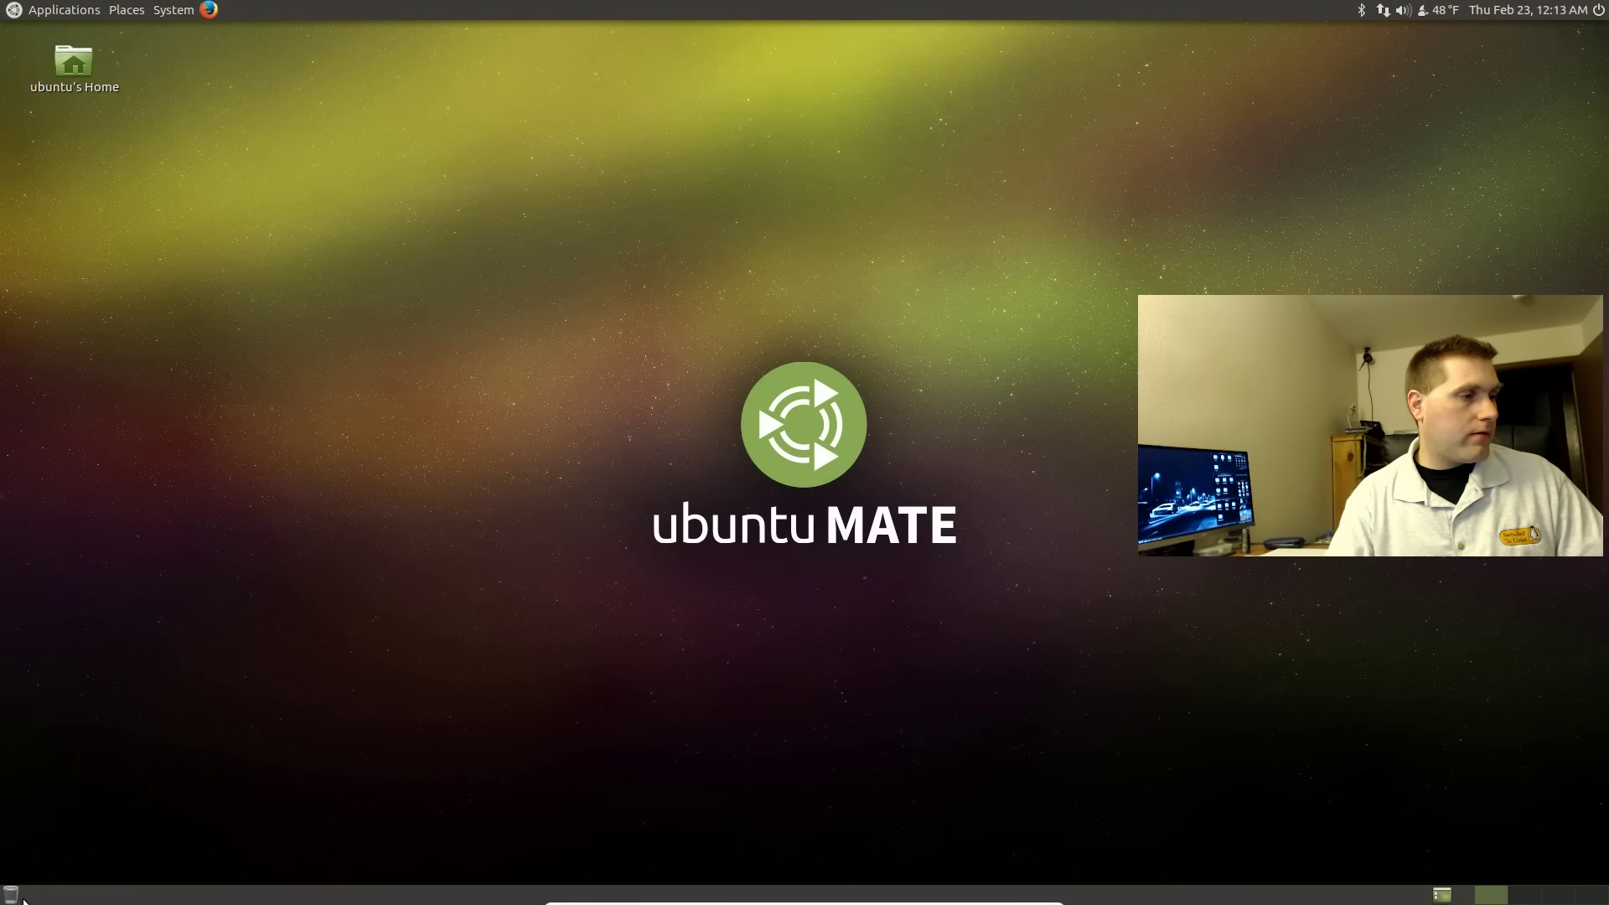
right_click(23, 899)
click(210, 898)
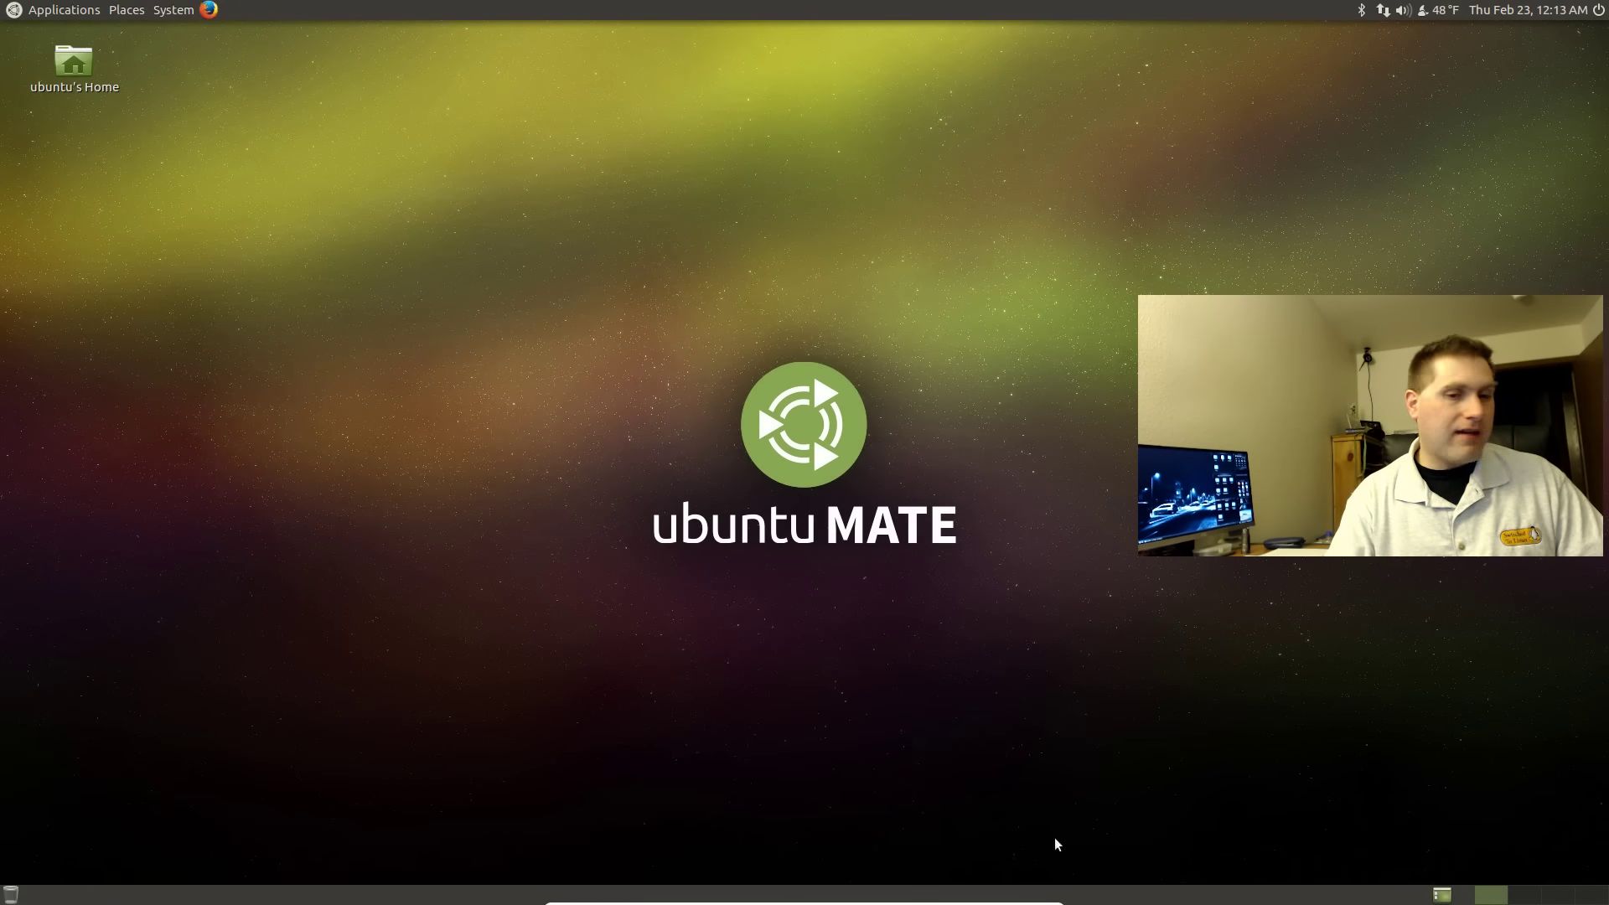
Step: Unlock the workspace switcher and move it left along the bottom panel, past the Show Desktop button
right_click(1537, 895)
click(1538, 874)
right_click(1526, 894)
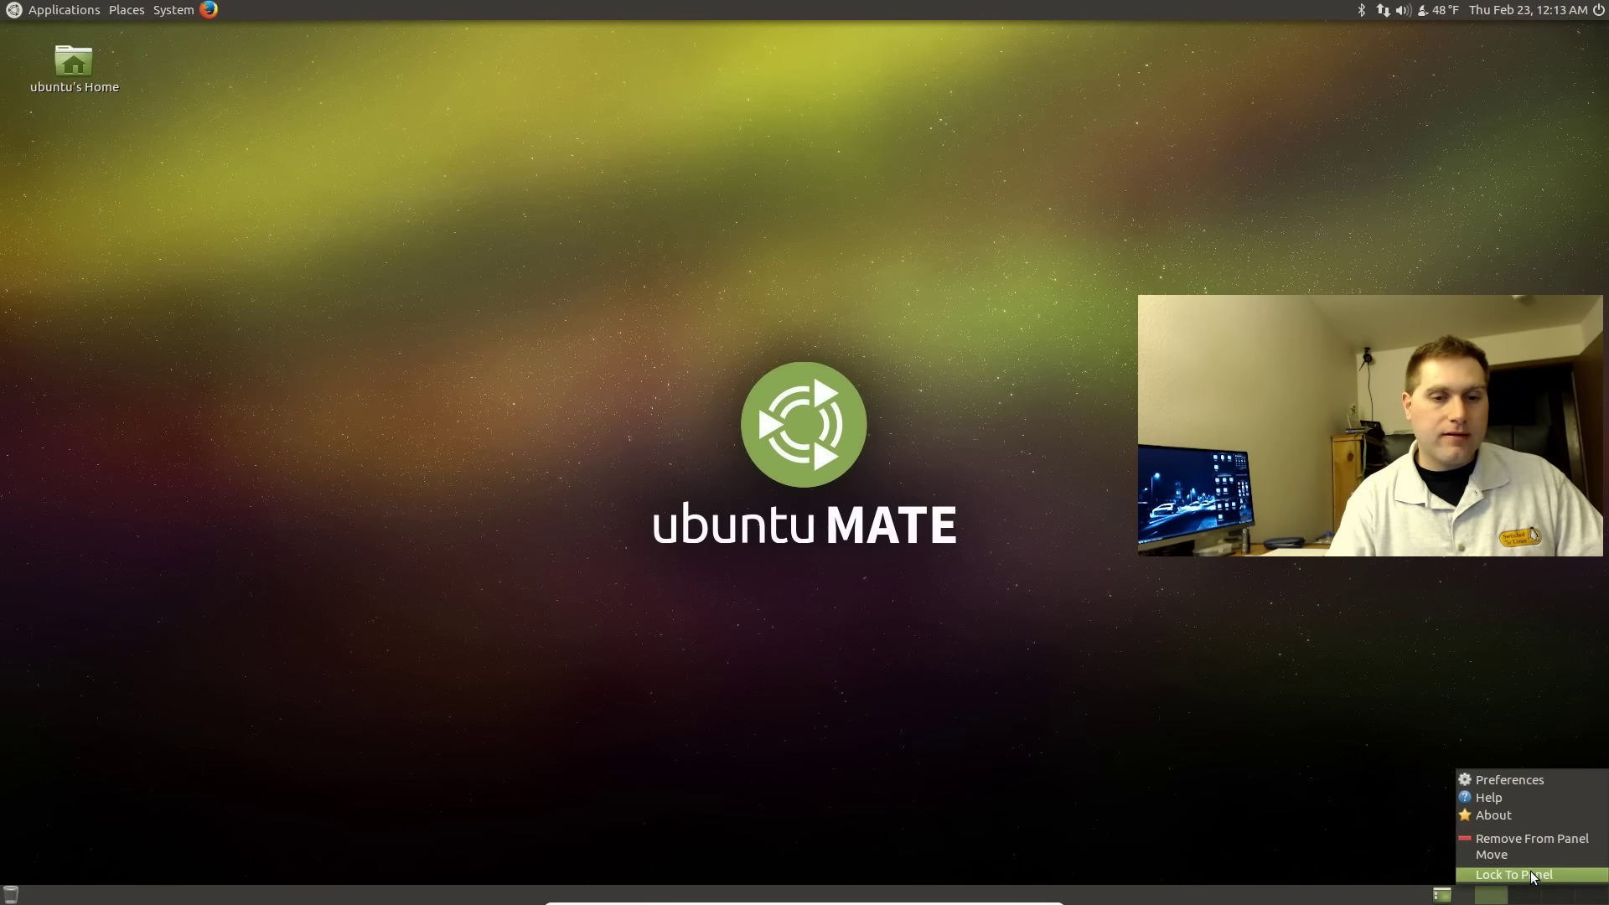
click(1534, 856)
click(1328, 895)
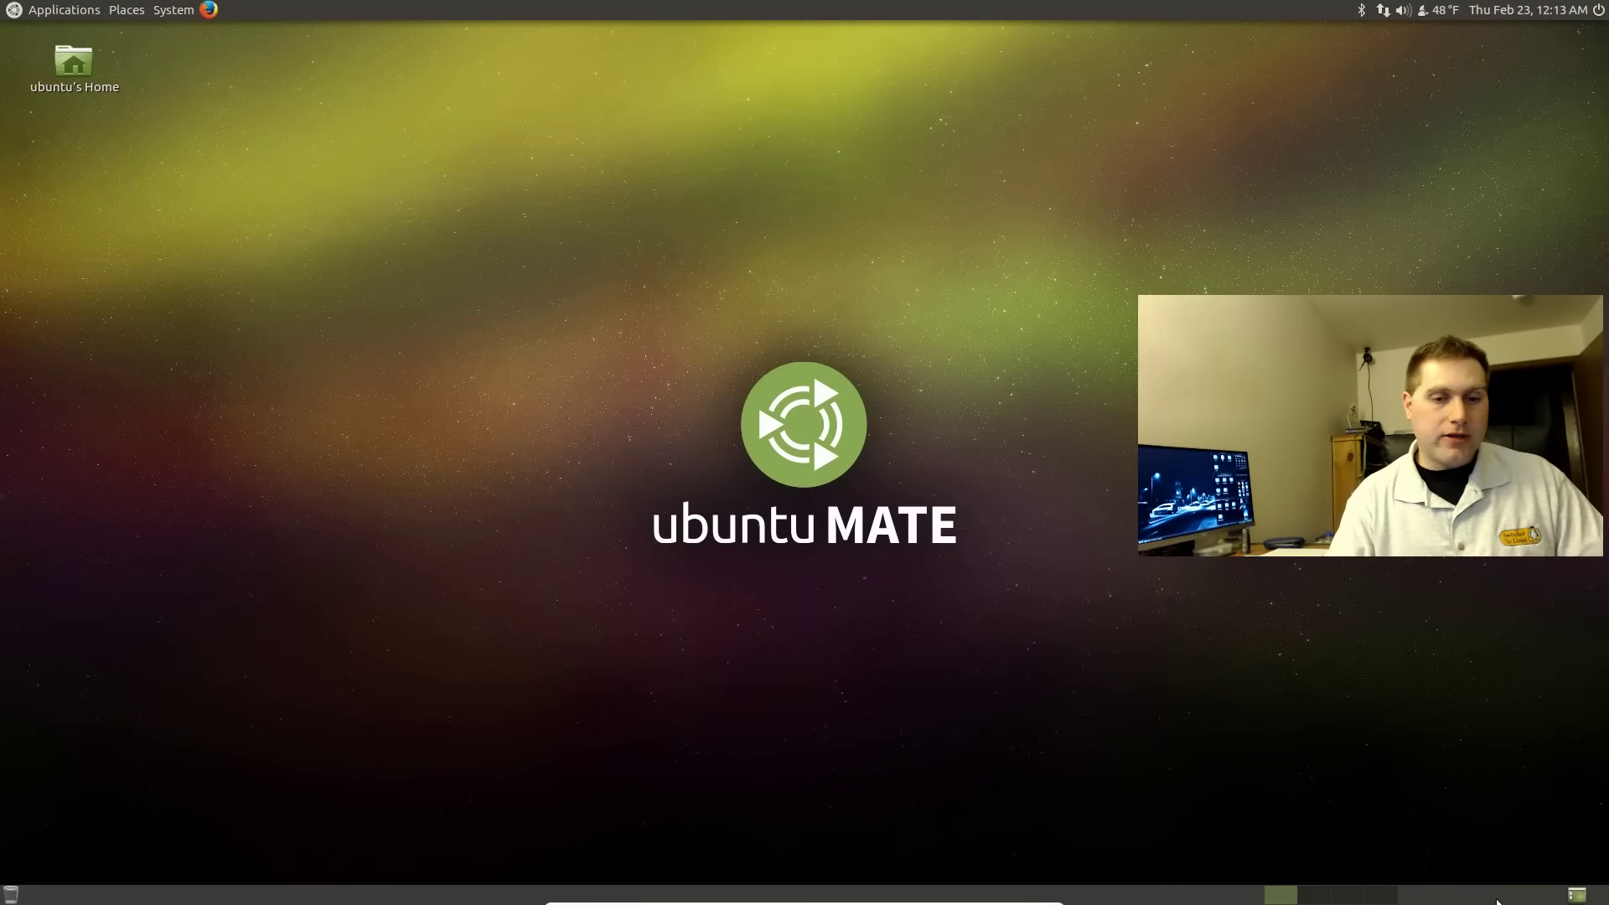
Step: Move the Show Desktop button into the far right corner of the bottom panel and lock it there
right_click(1573, 895)
click(1560, 855)
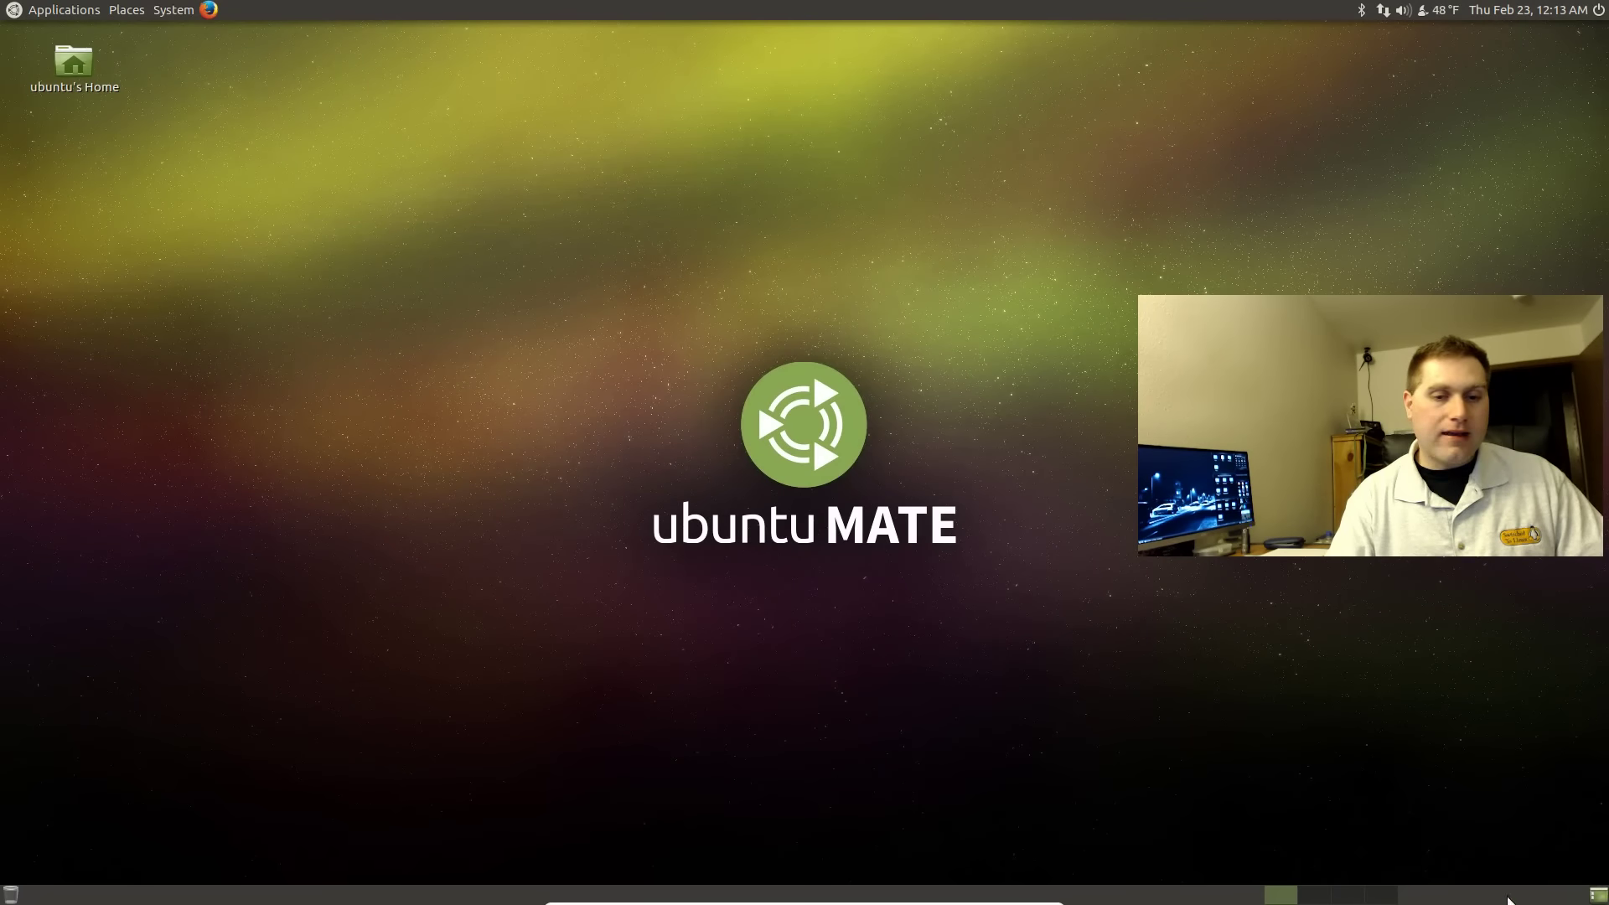
right_click(1597, 895)
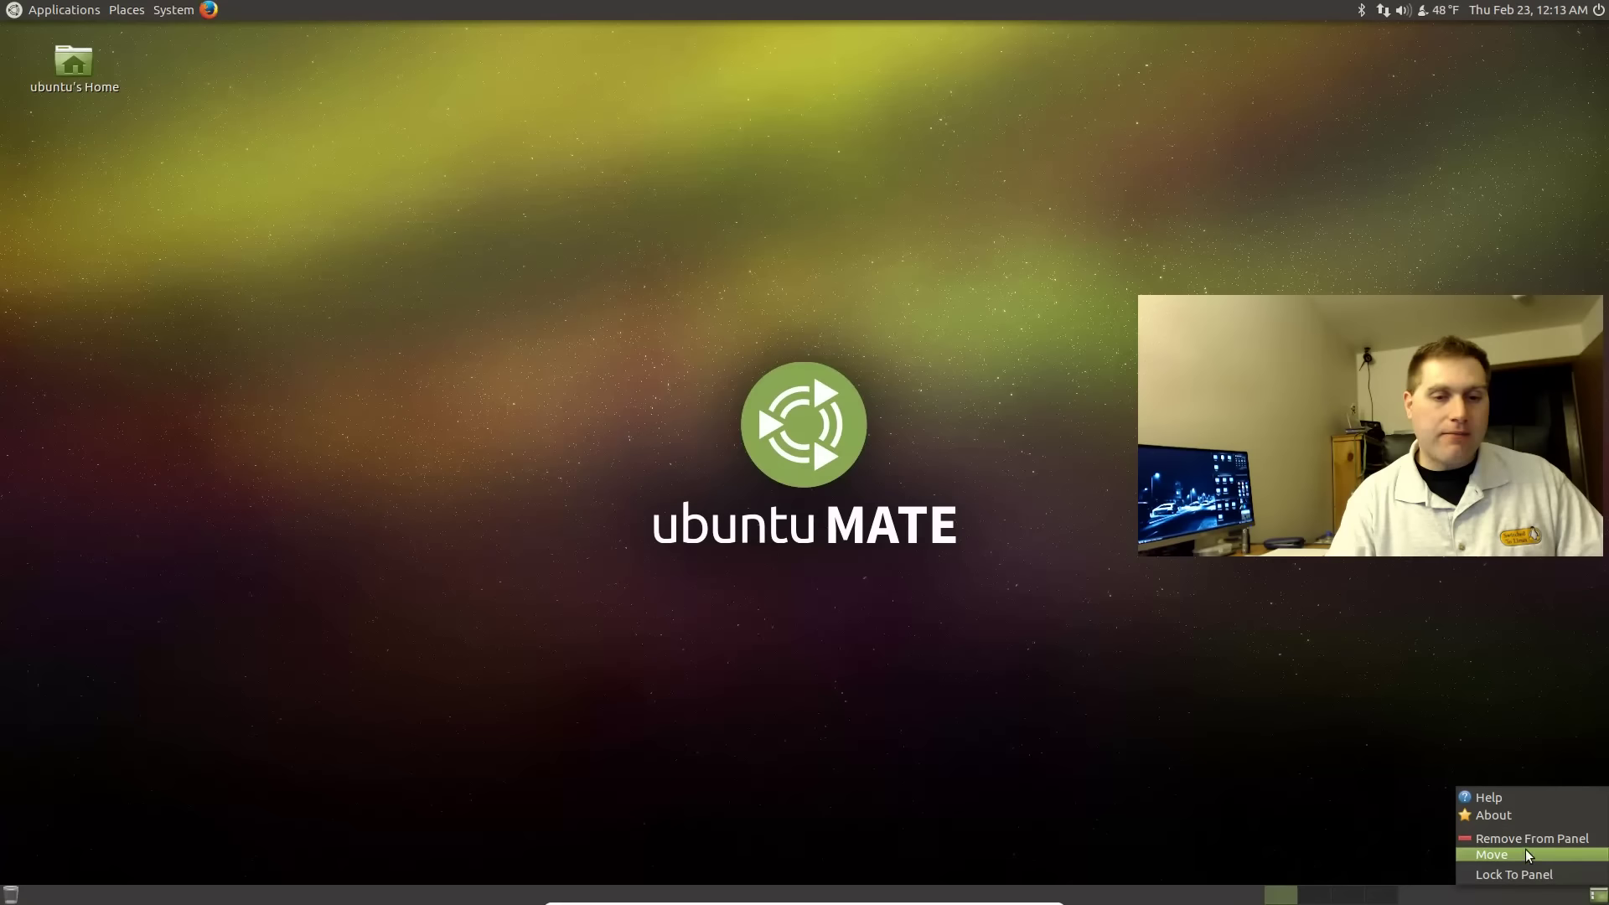
click(1528, 876)
Step: Move the workspace switcher right until it sits near the Show Desktop button, and lock it to the panel
right_click(1387, 895)
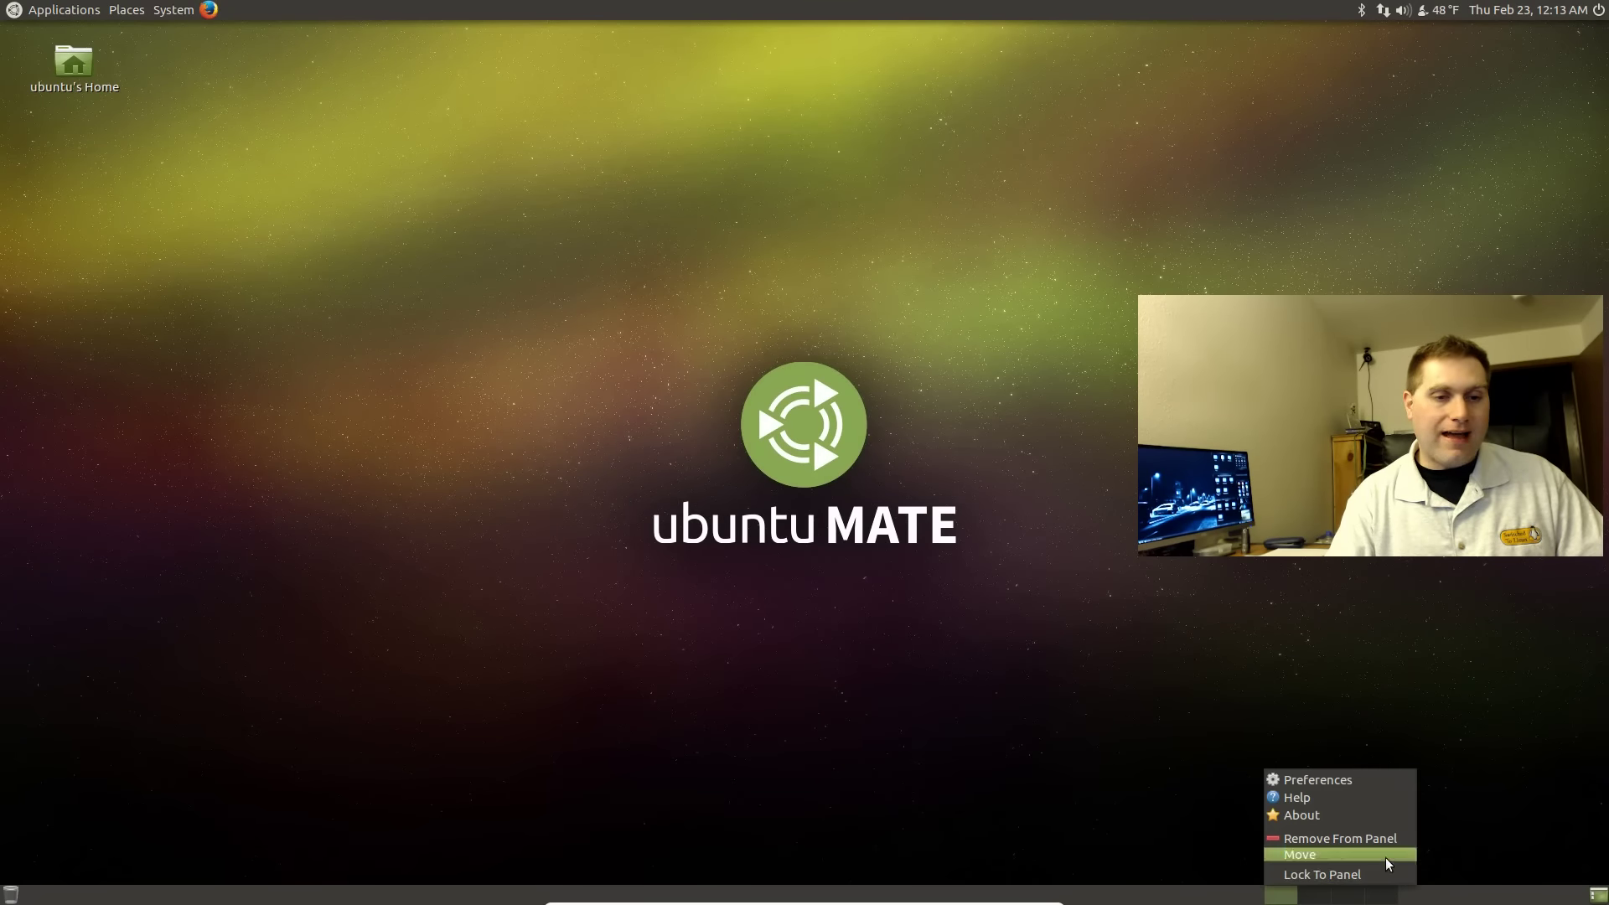
click(1385, 856)
right_click(1538, 893)
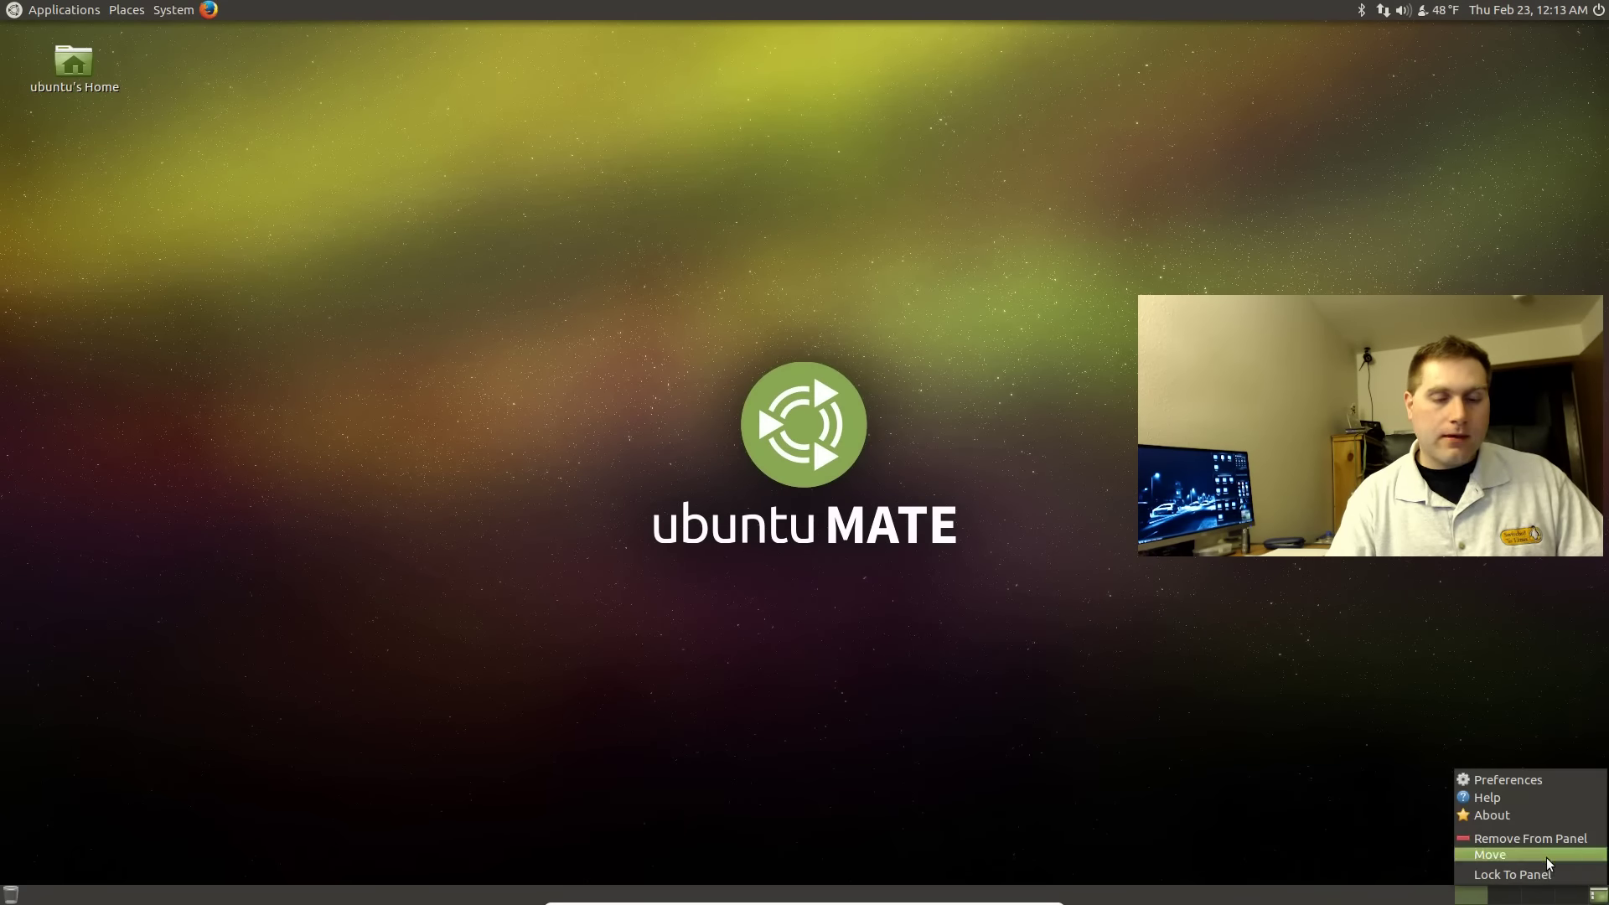
click(1542, 875)
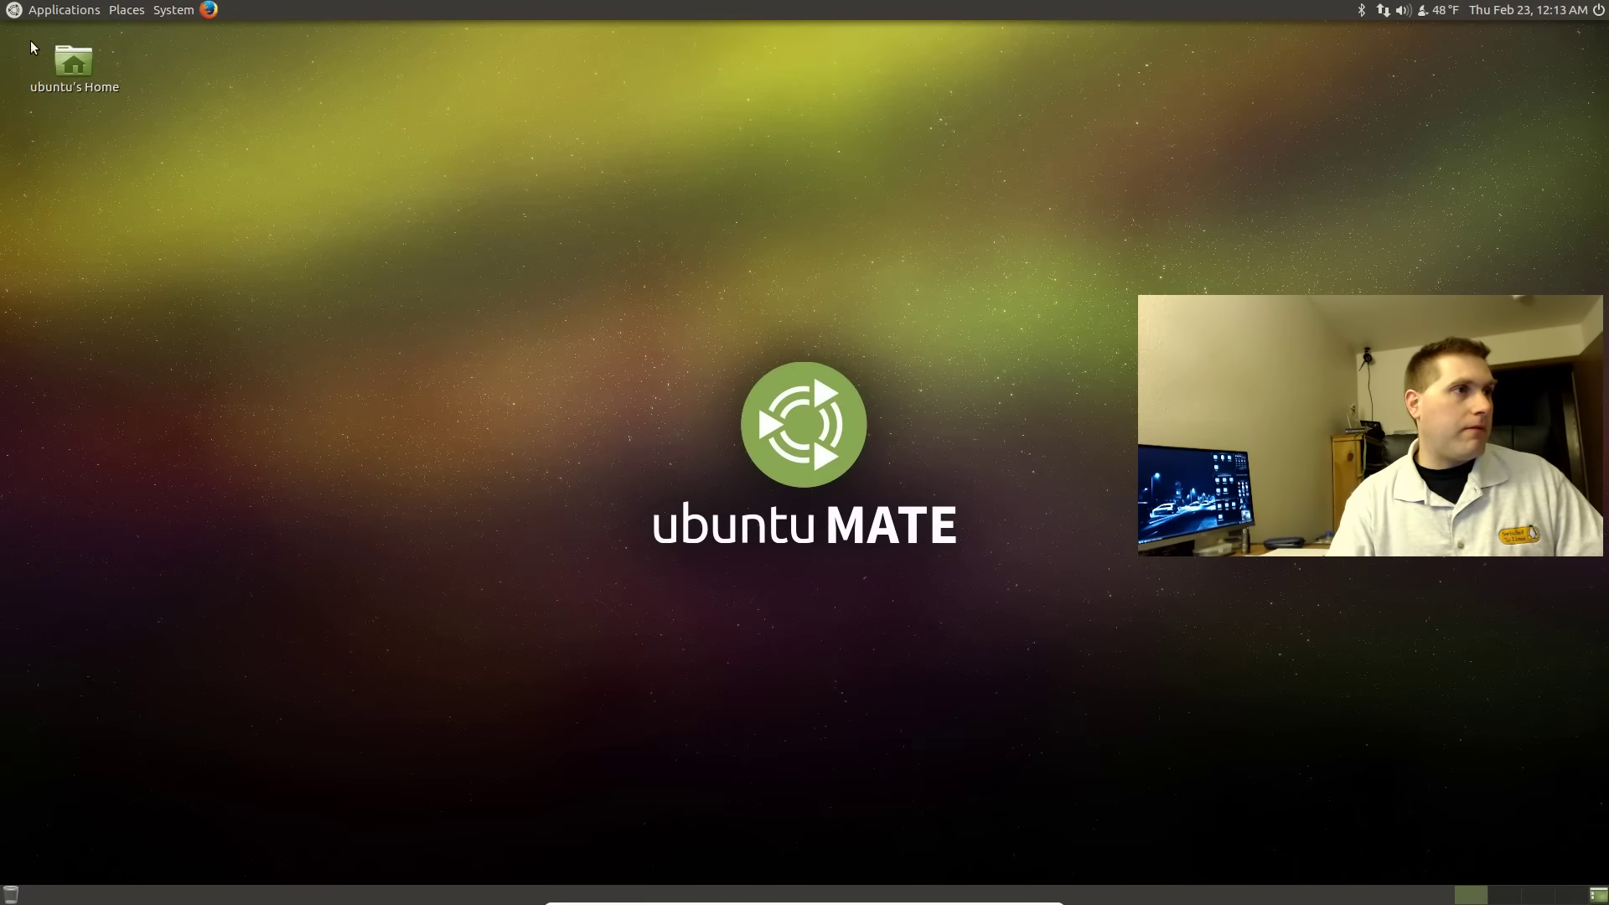
Step: With the home folder open as a window list entry, move the window list left beside the Trash applet, and close the folder
double_click(75, 59)
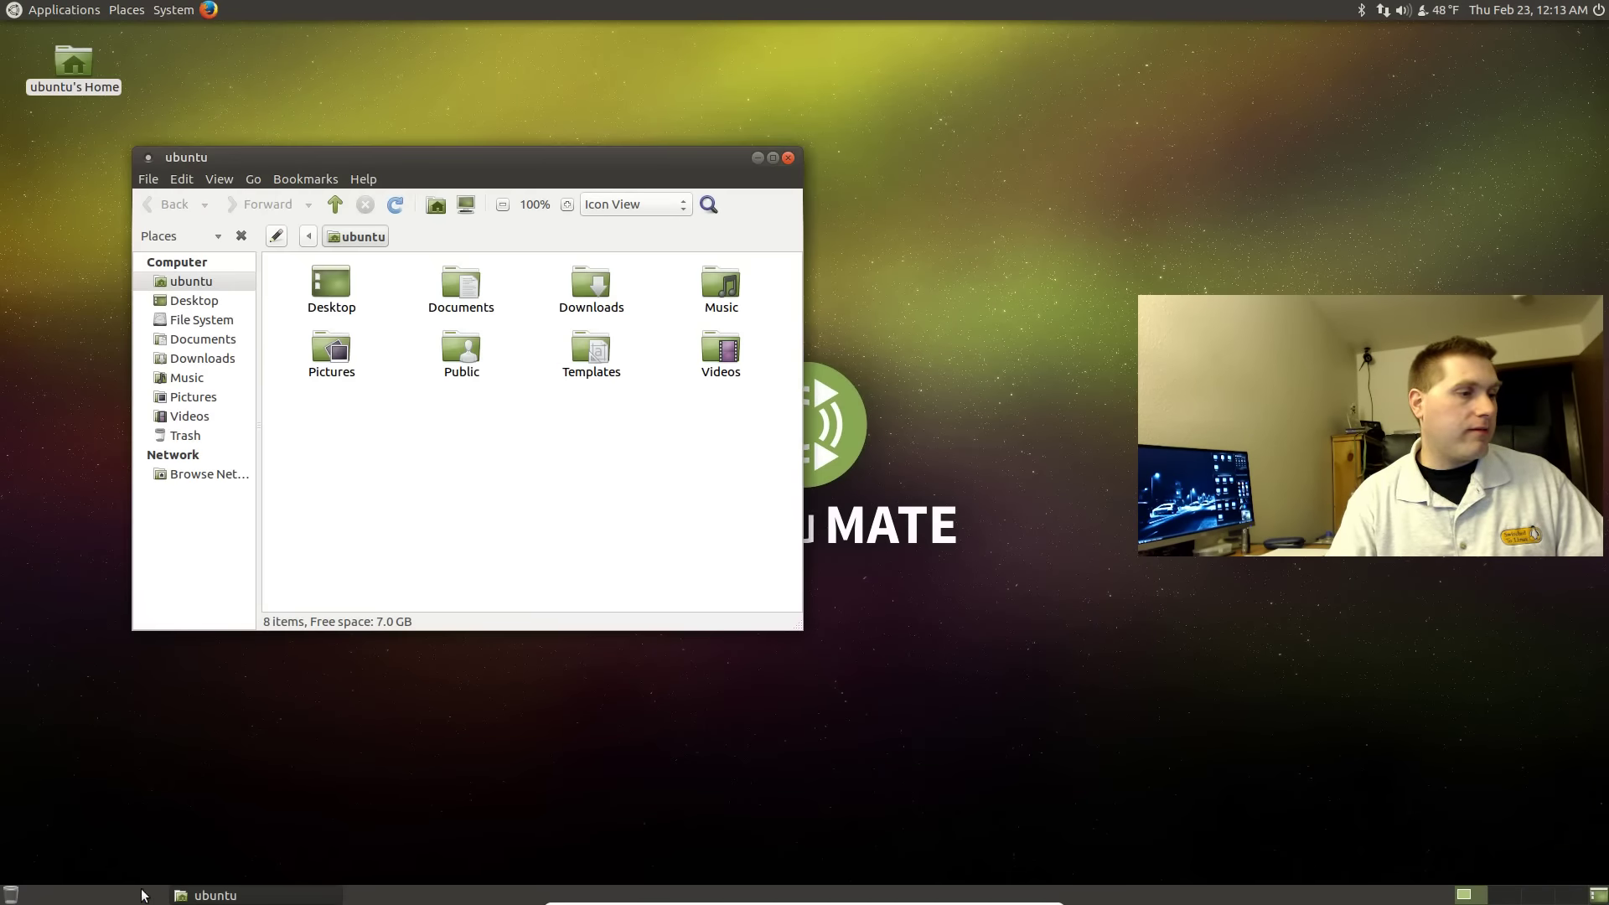
right_click(166, 897)
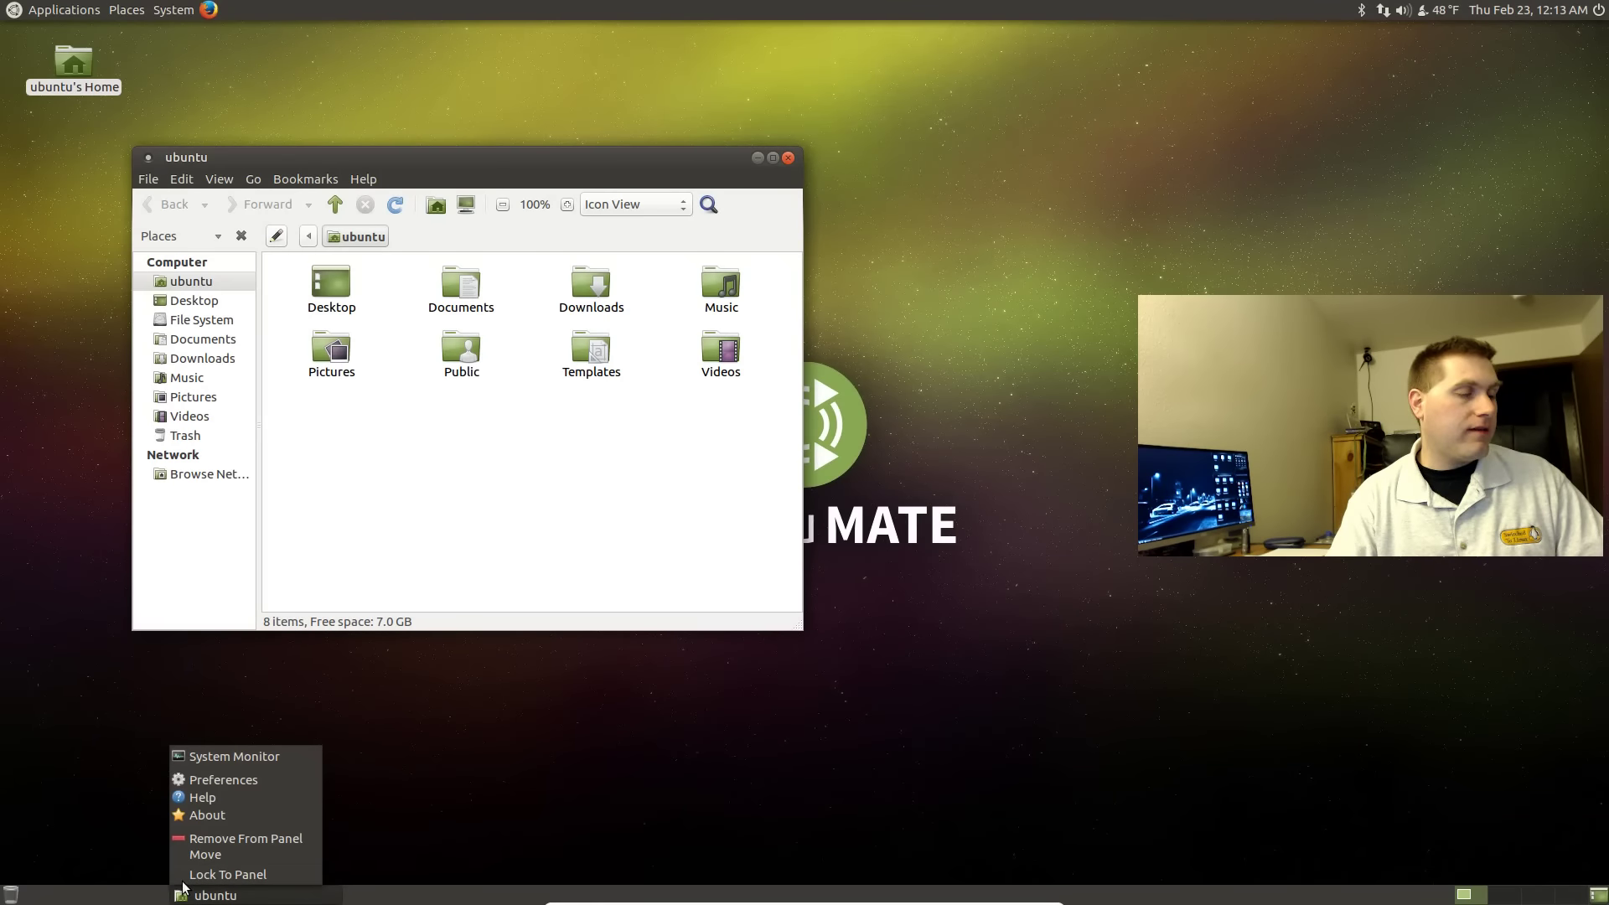
click(166, 899)
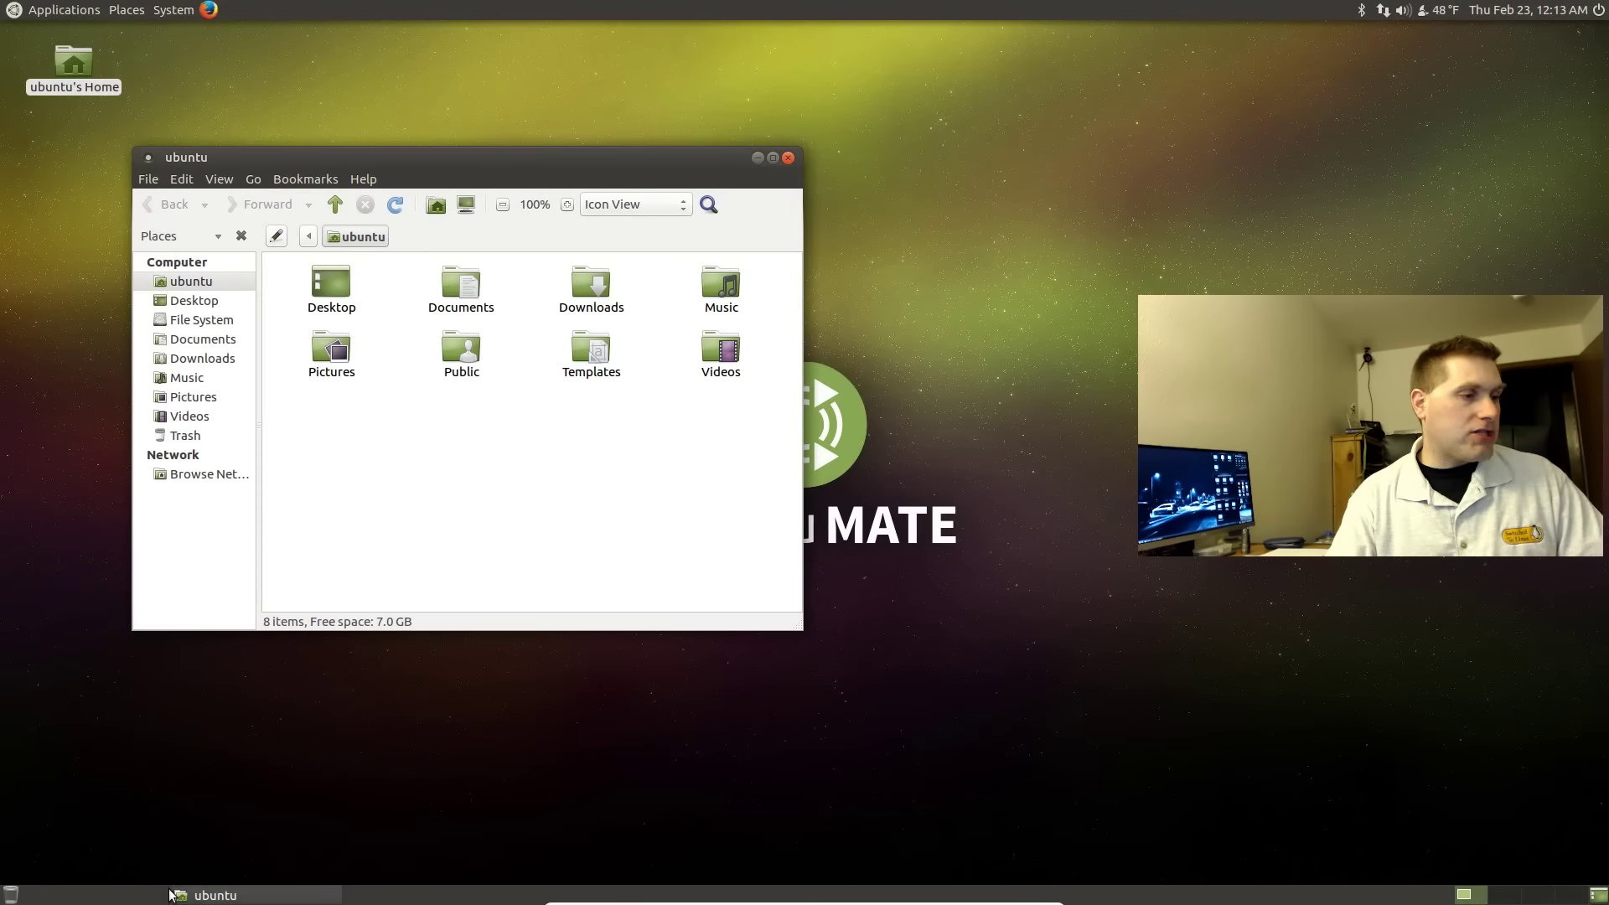
right_click(175, 887)
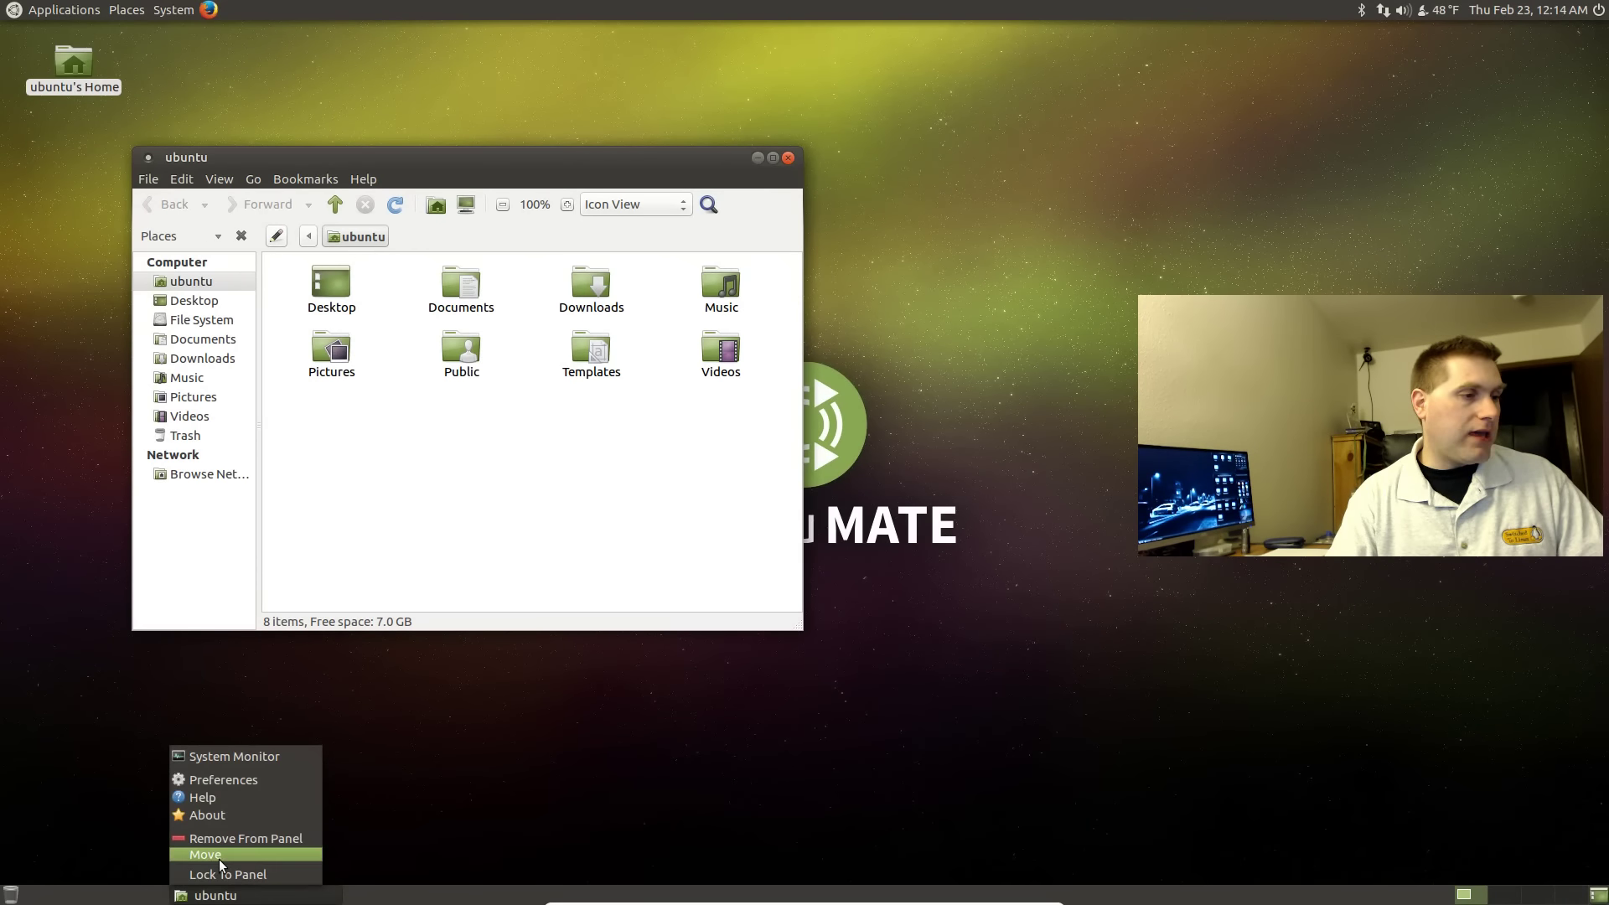
click(202, 855)
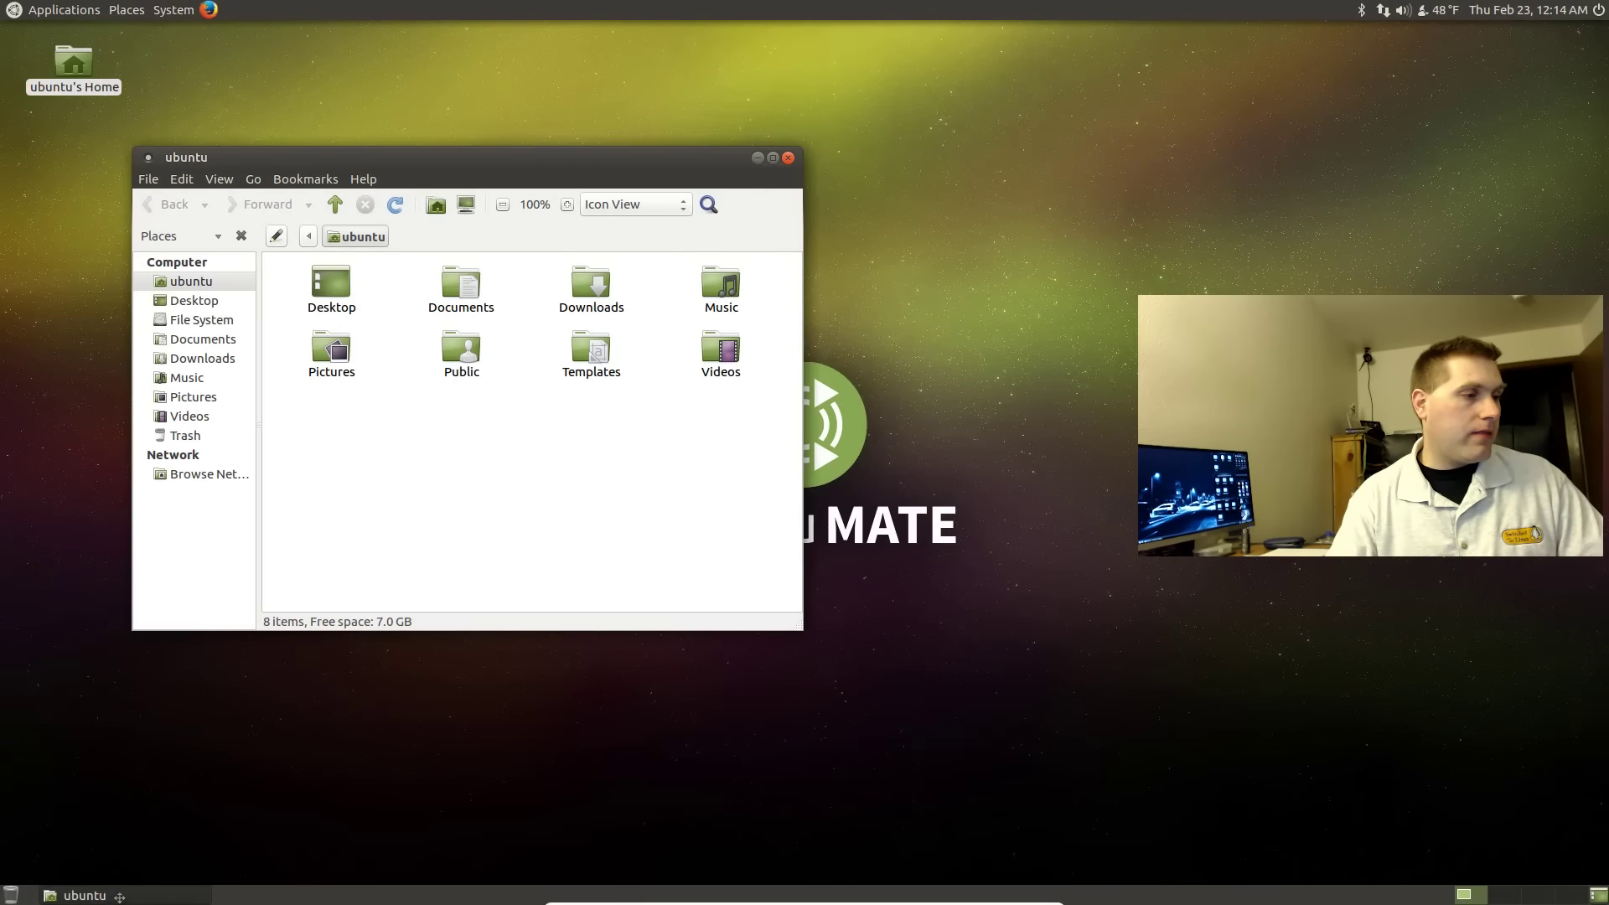
click(105, 897)
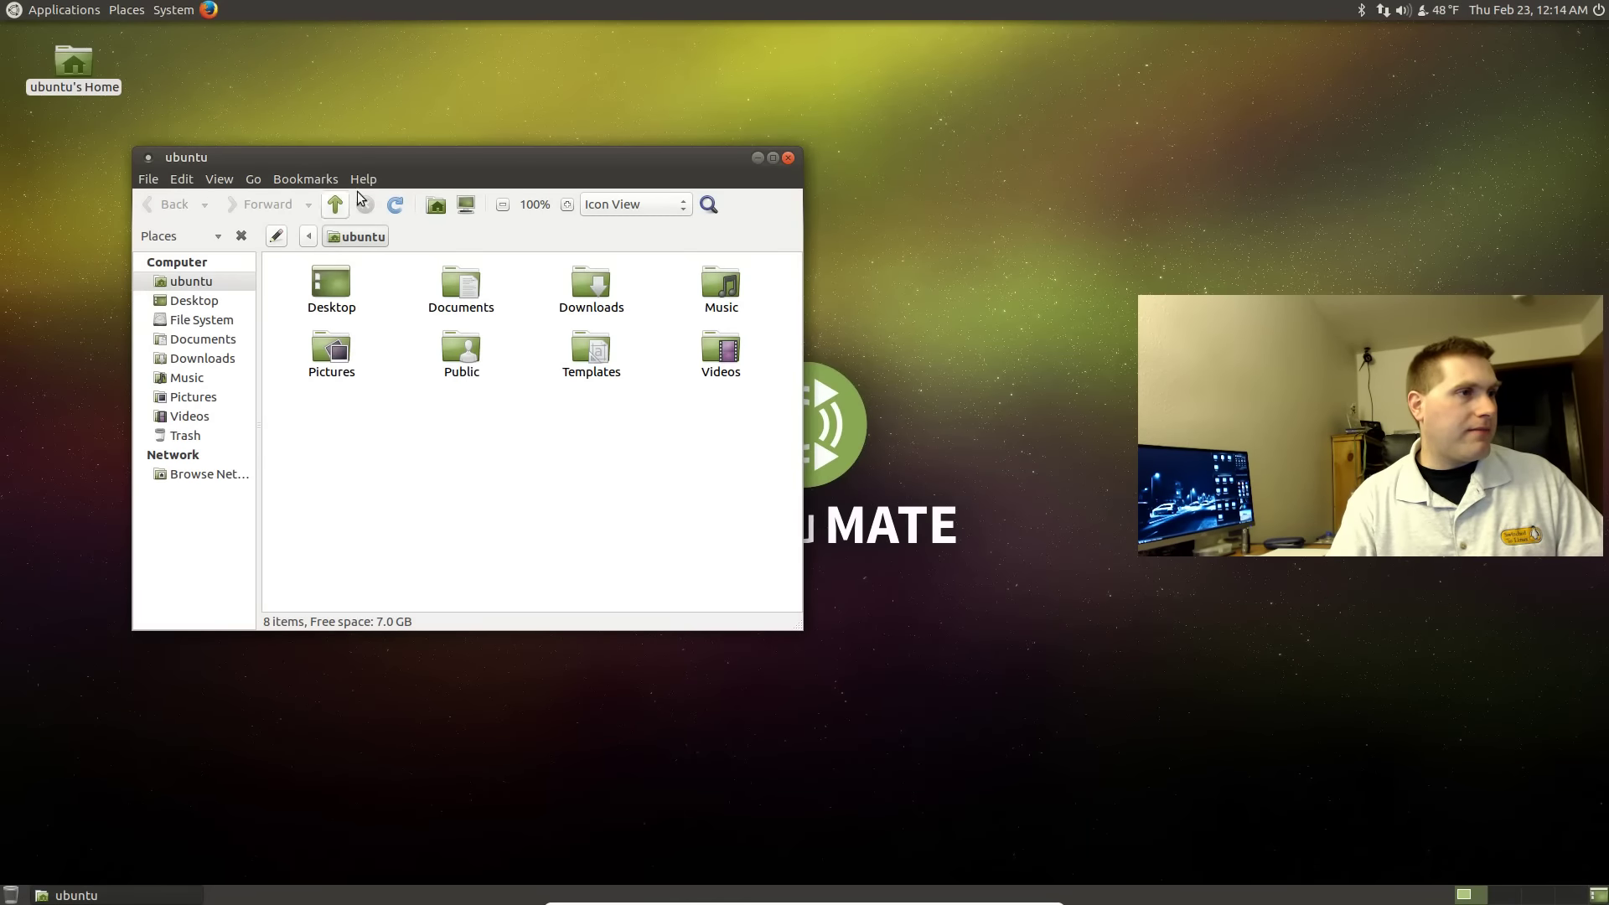
click(788, 157)
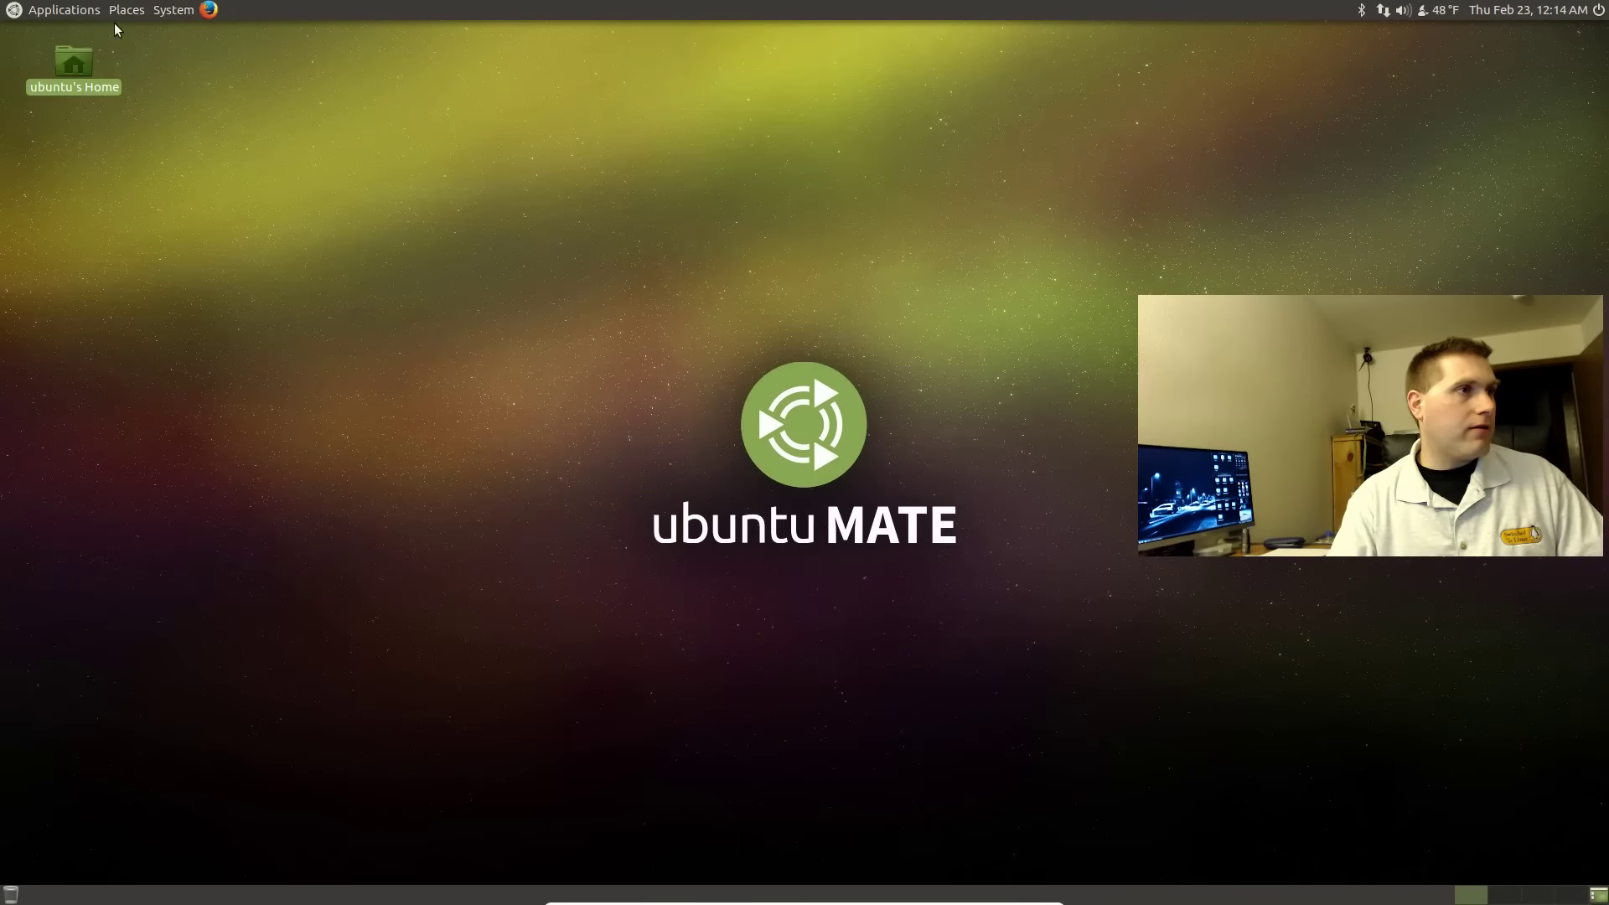
Step: Open the Control Center, check for available additional drivers, and close the Software & Updates window
click(174, 10)
click(252, 108)
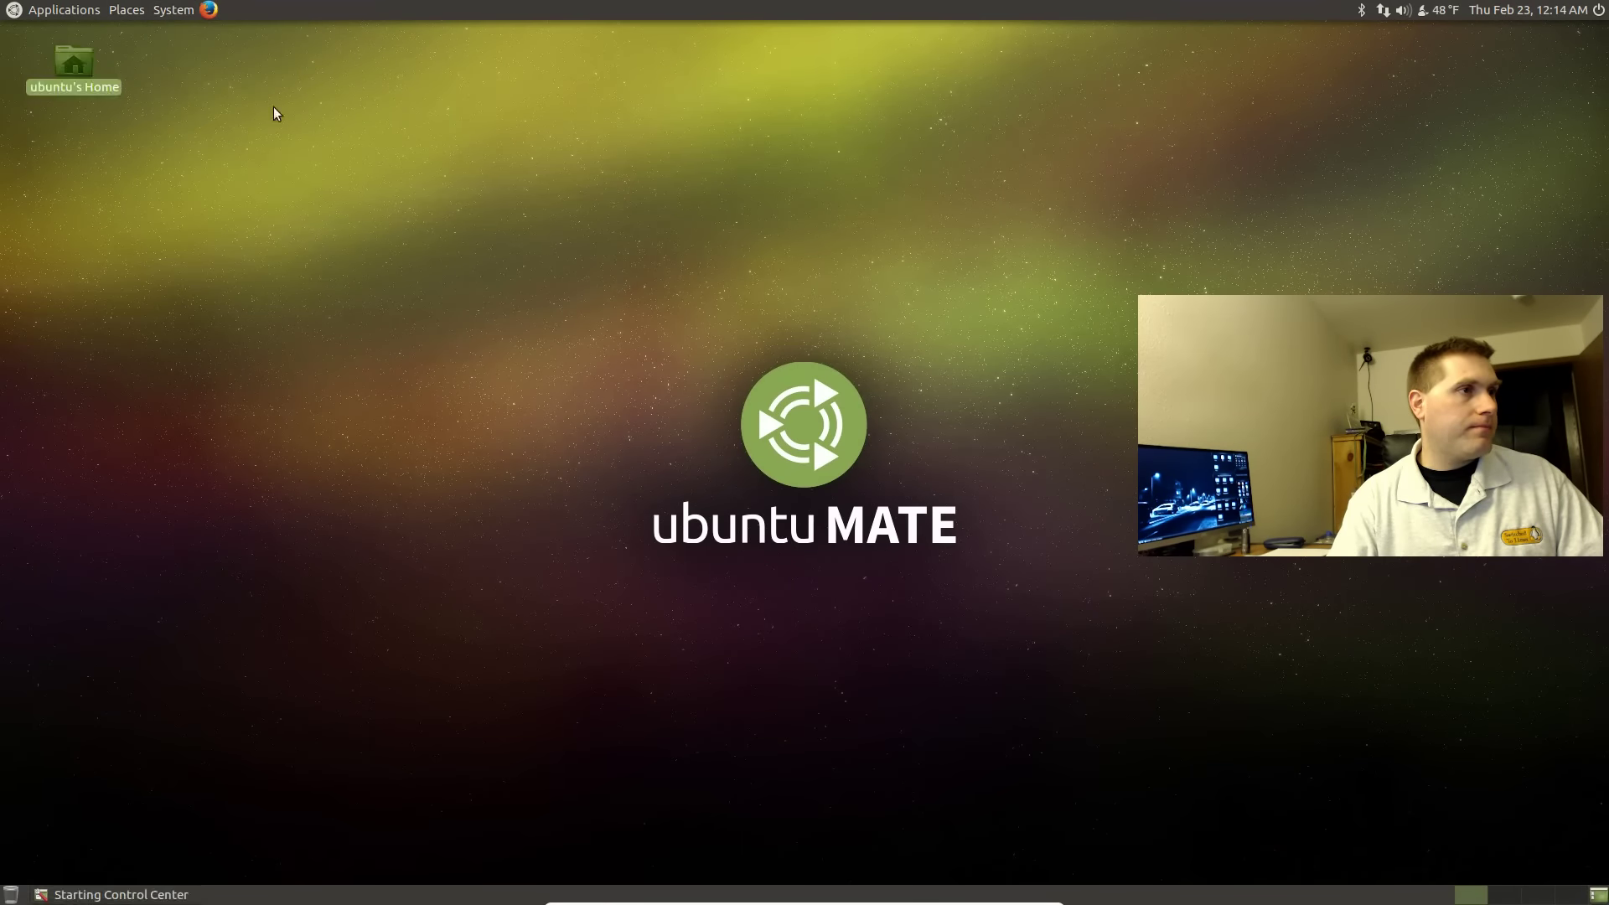
click(692, 378)
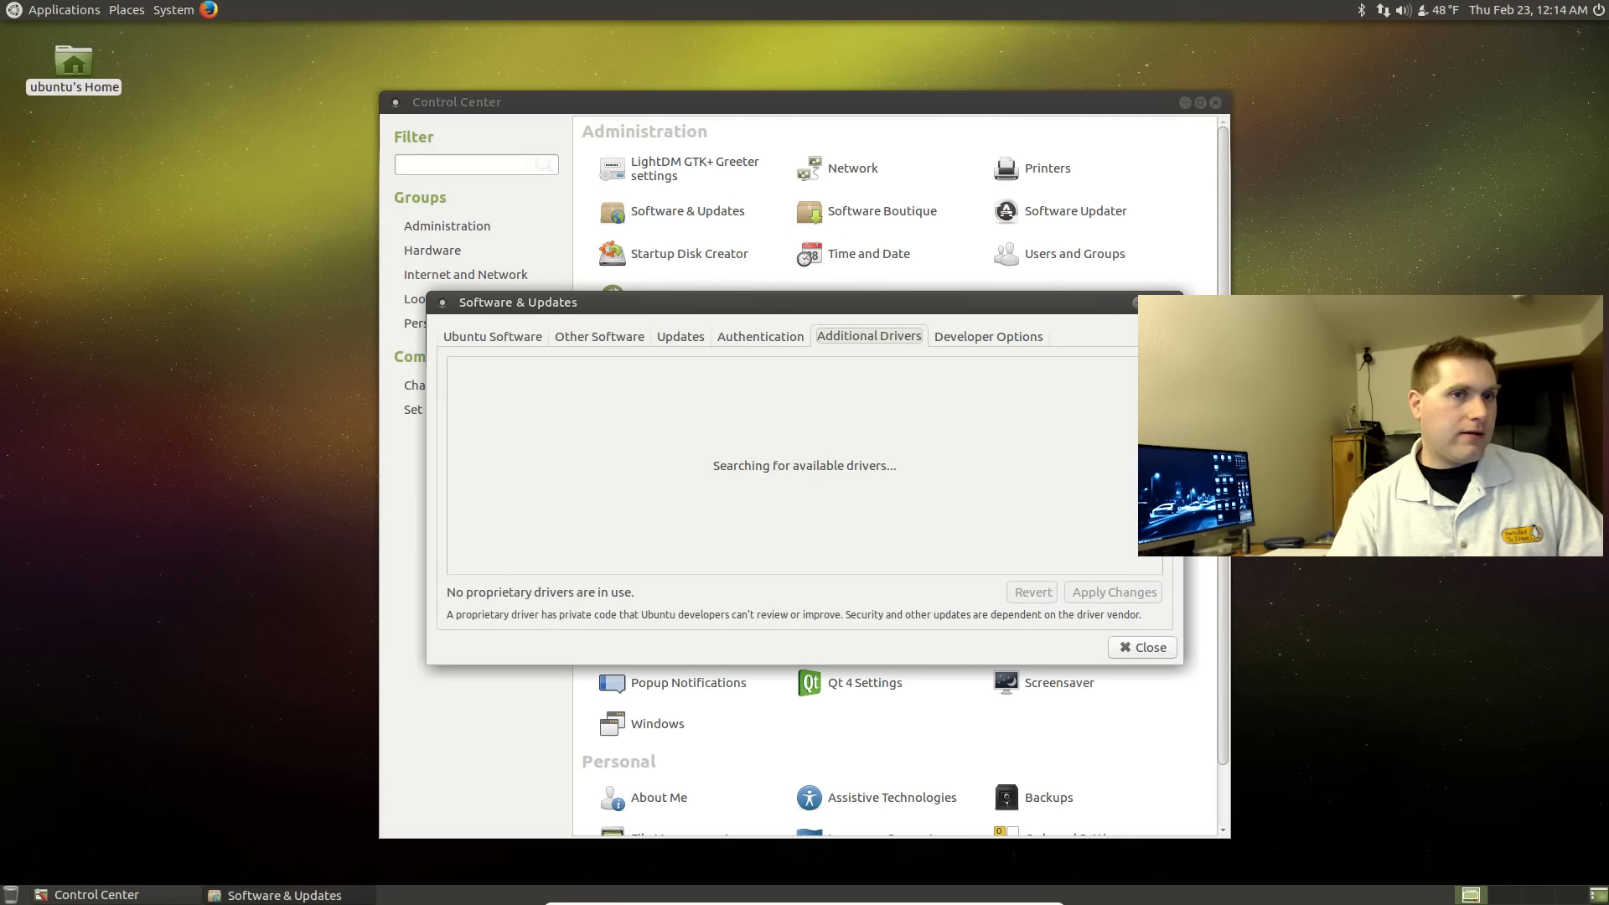
click(1168, 303)
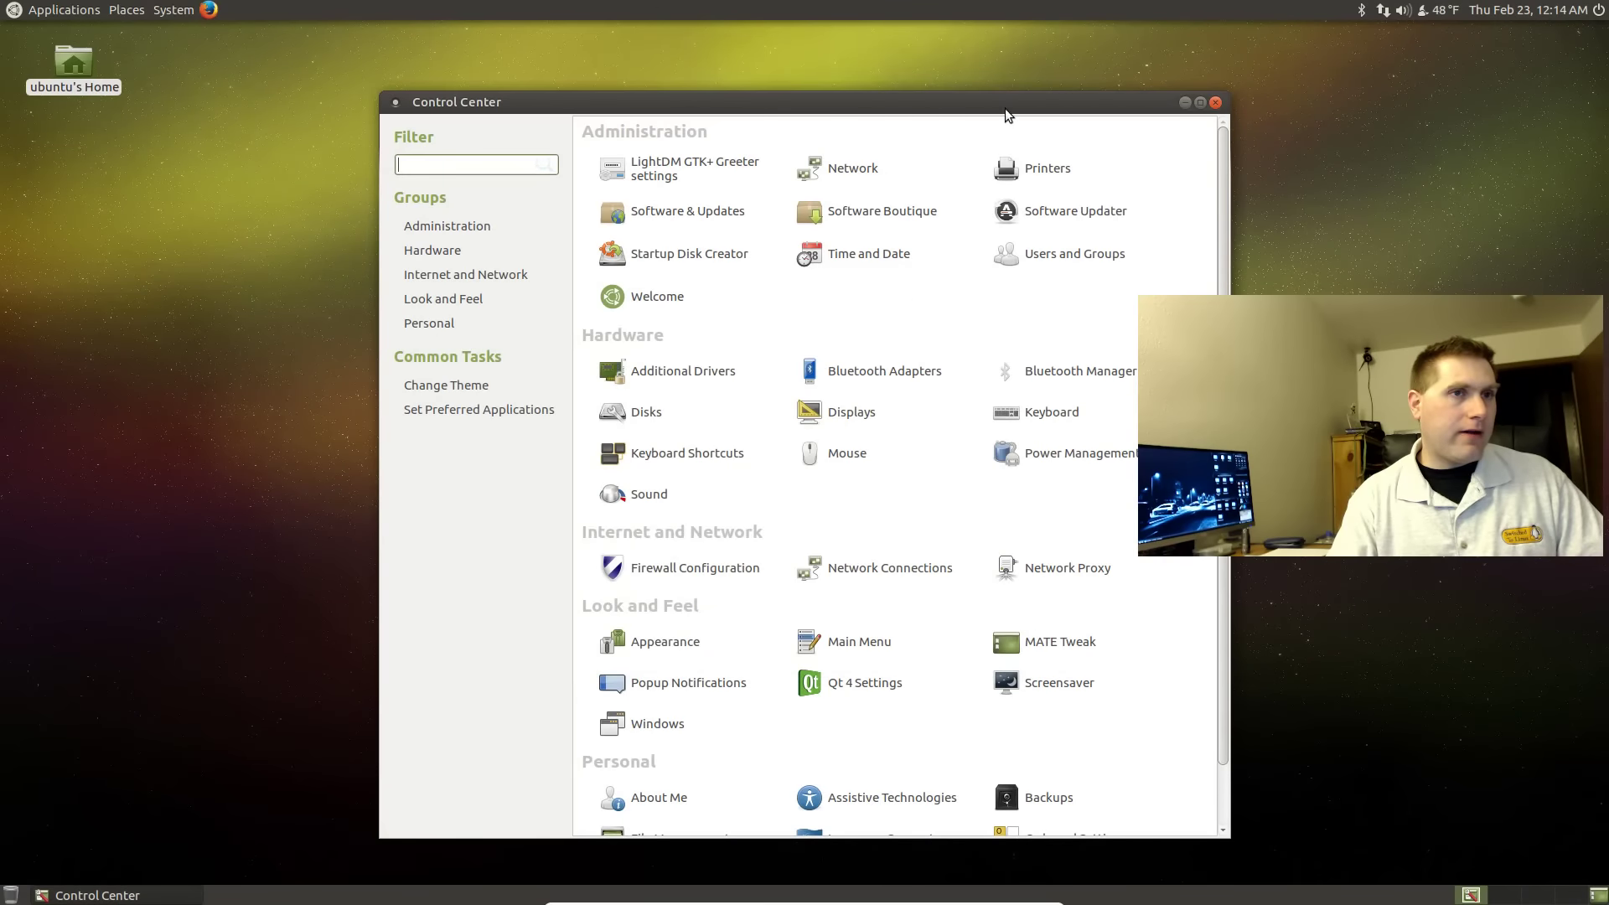
Step: Open the appearance preferences and try out the High Contrast and BlueMenta themes
click(664, 642)
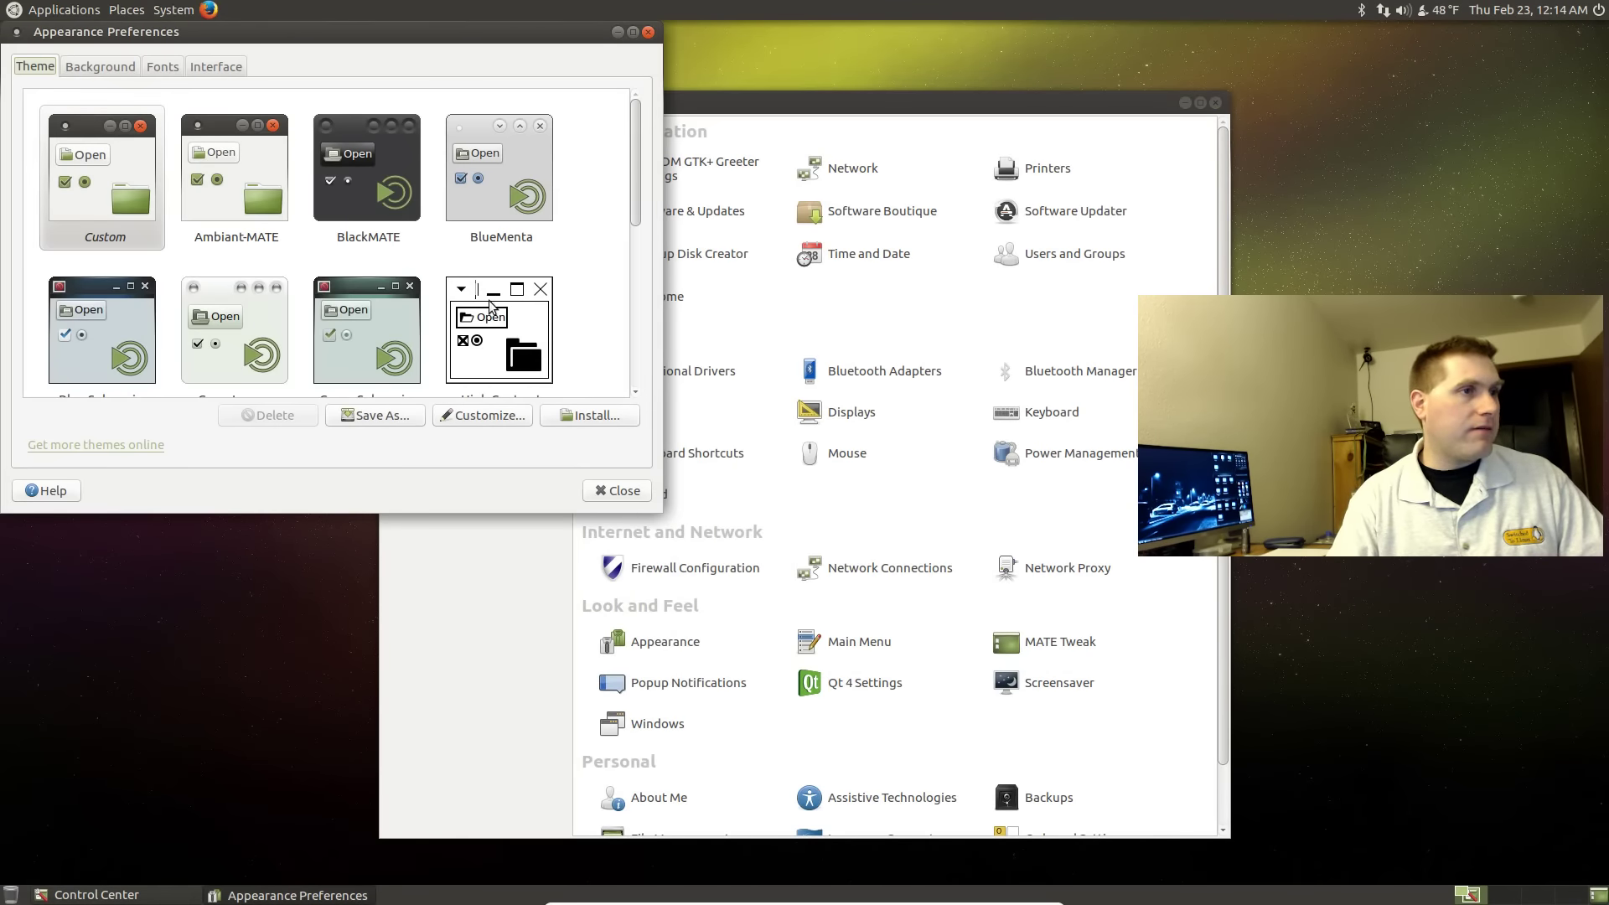
click(506, 335)
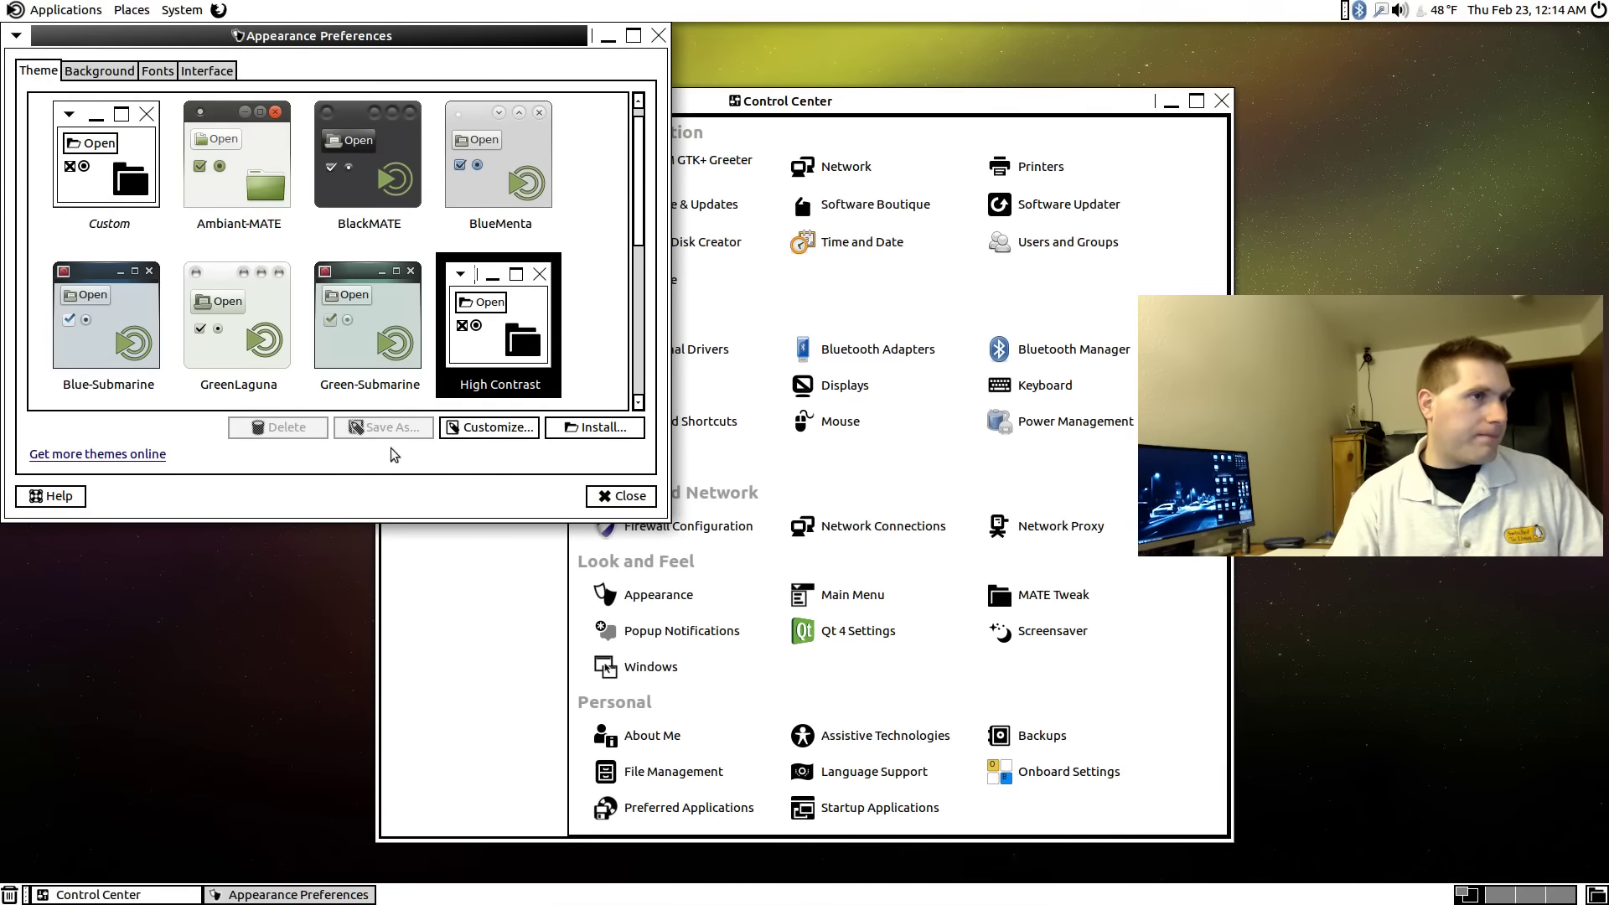
click(506, 173)
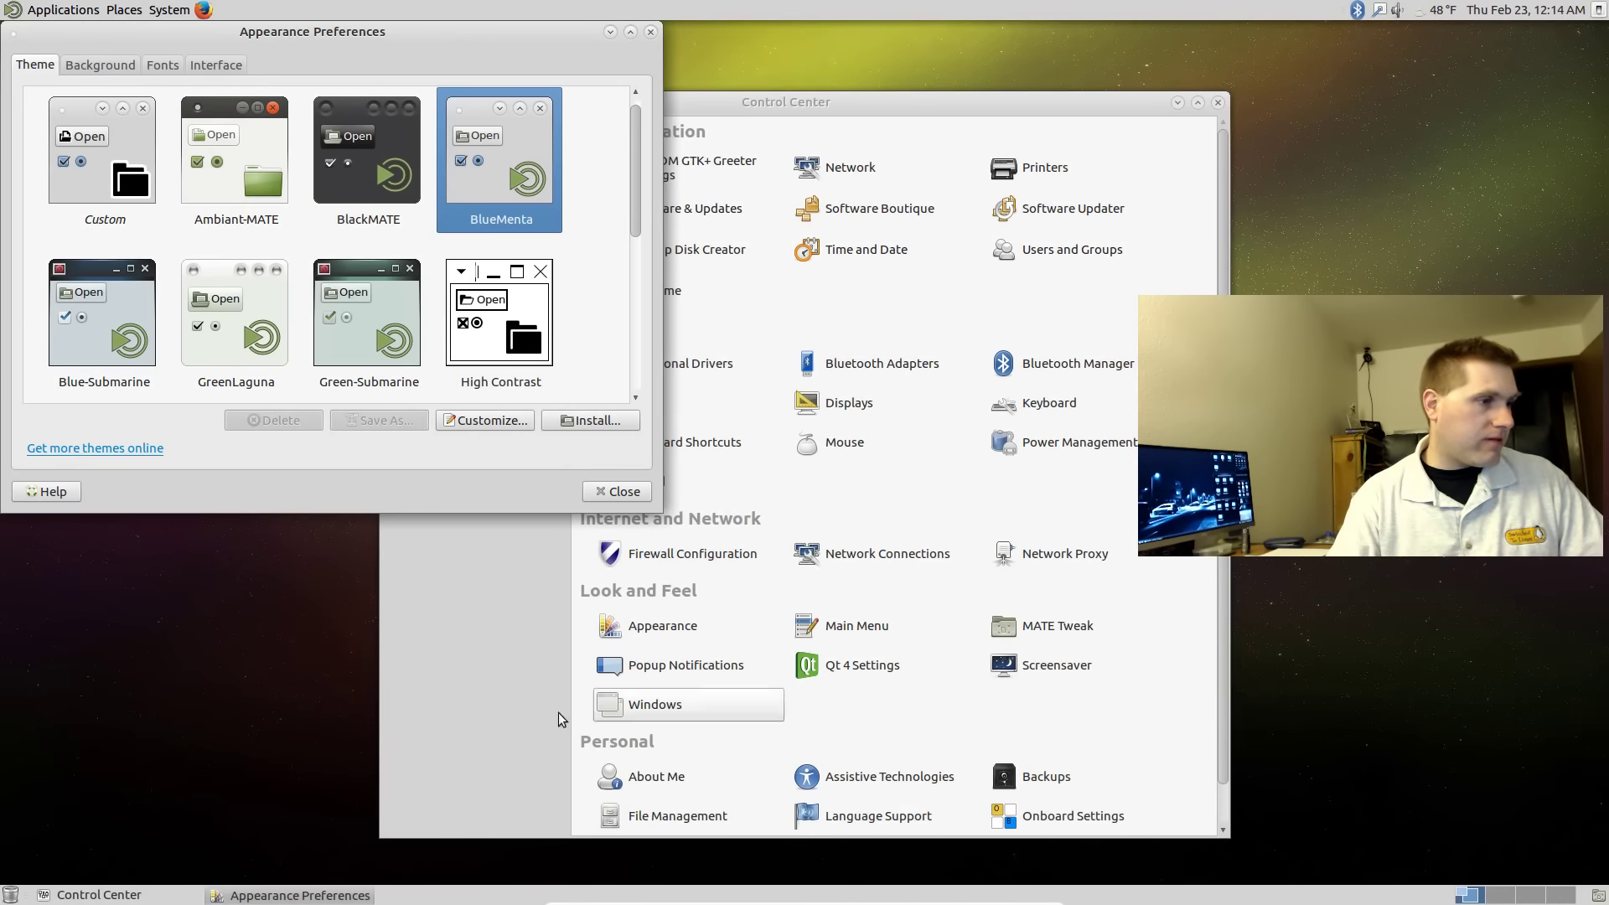
right_click(27, 898)
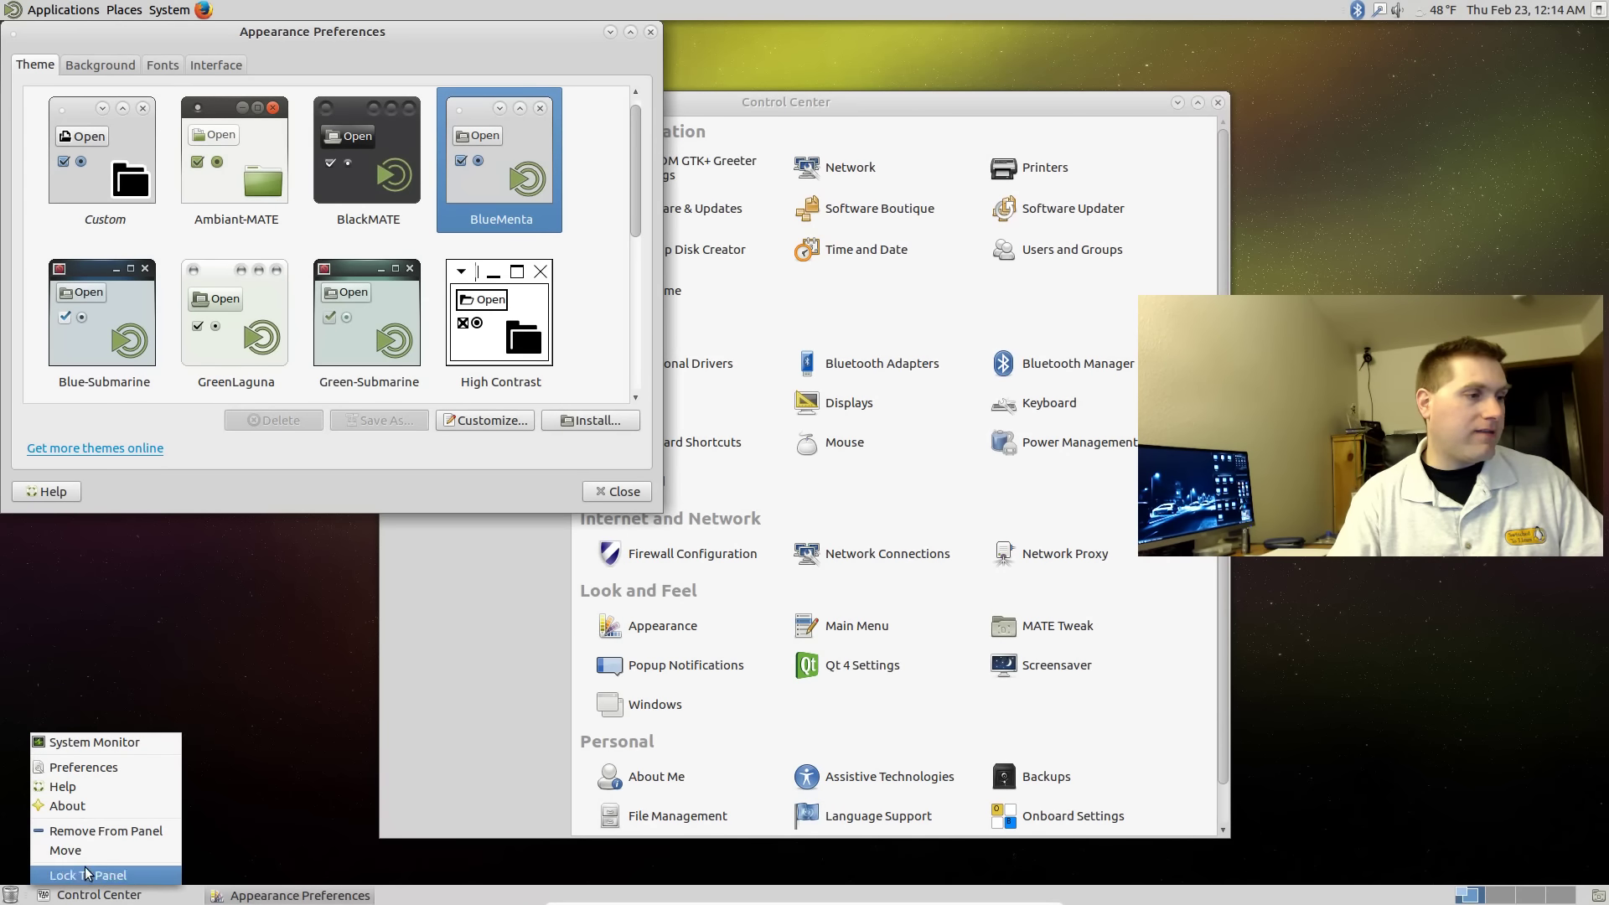
click(335, 423)
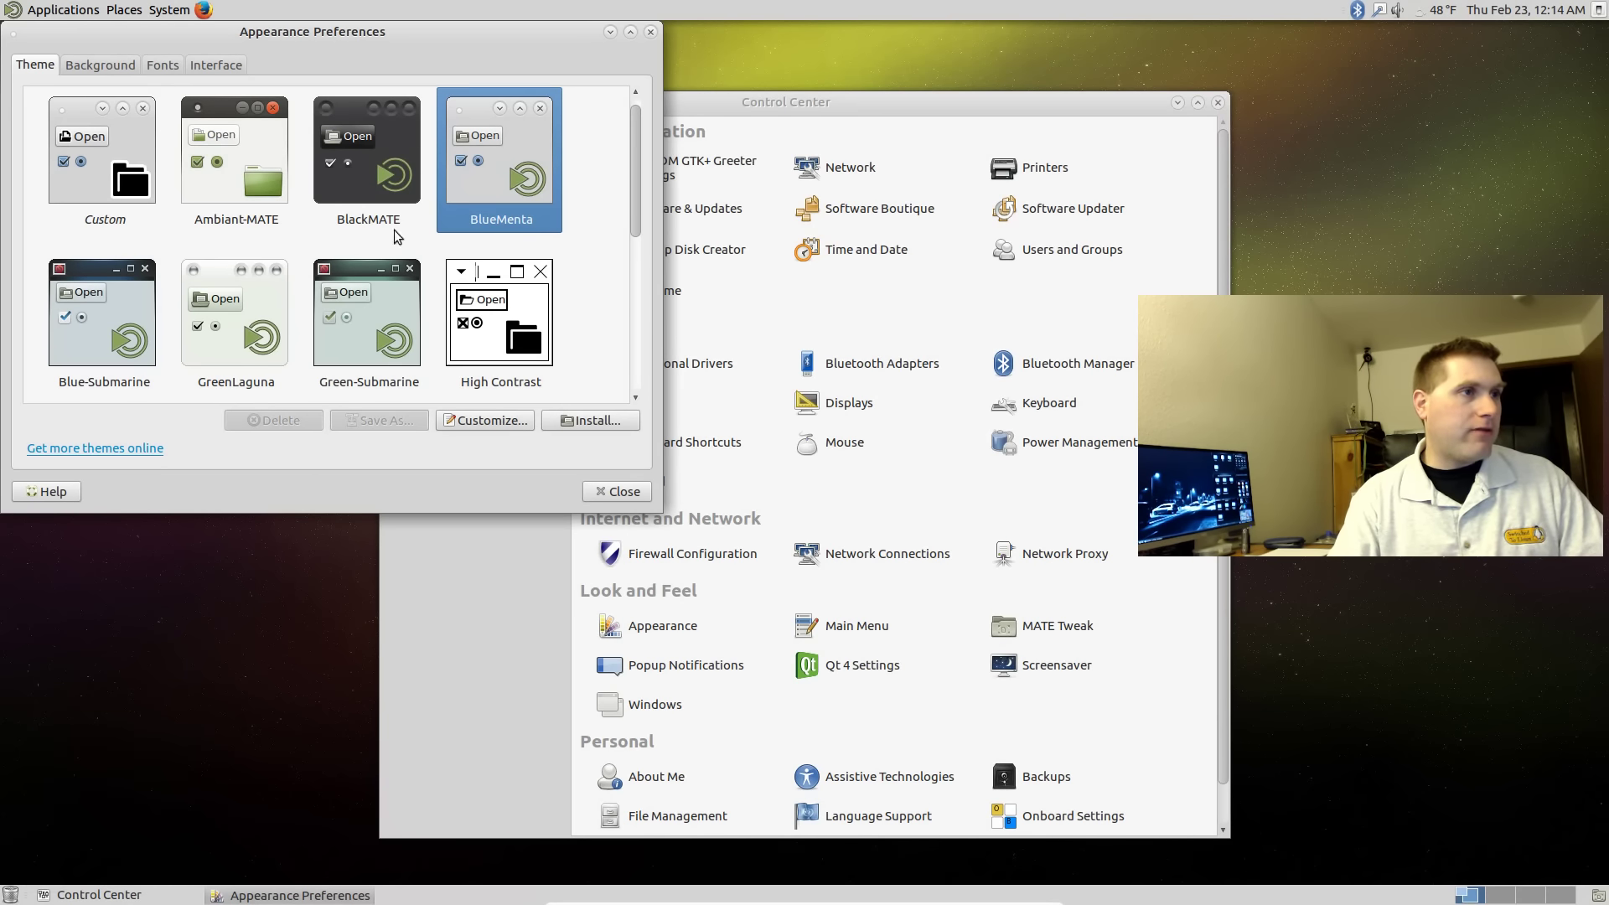
Step: Apply the BlackMATE theme, and close the appearance preferences and the Control Center
click(364, 146)
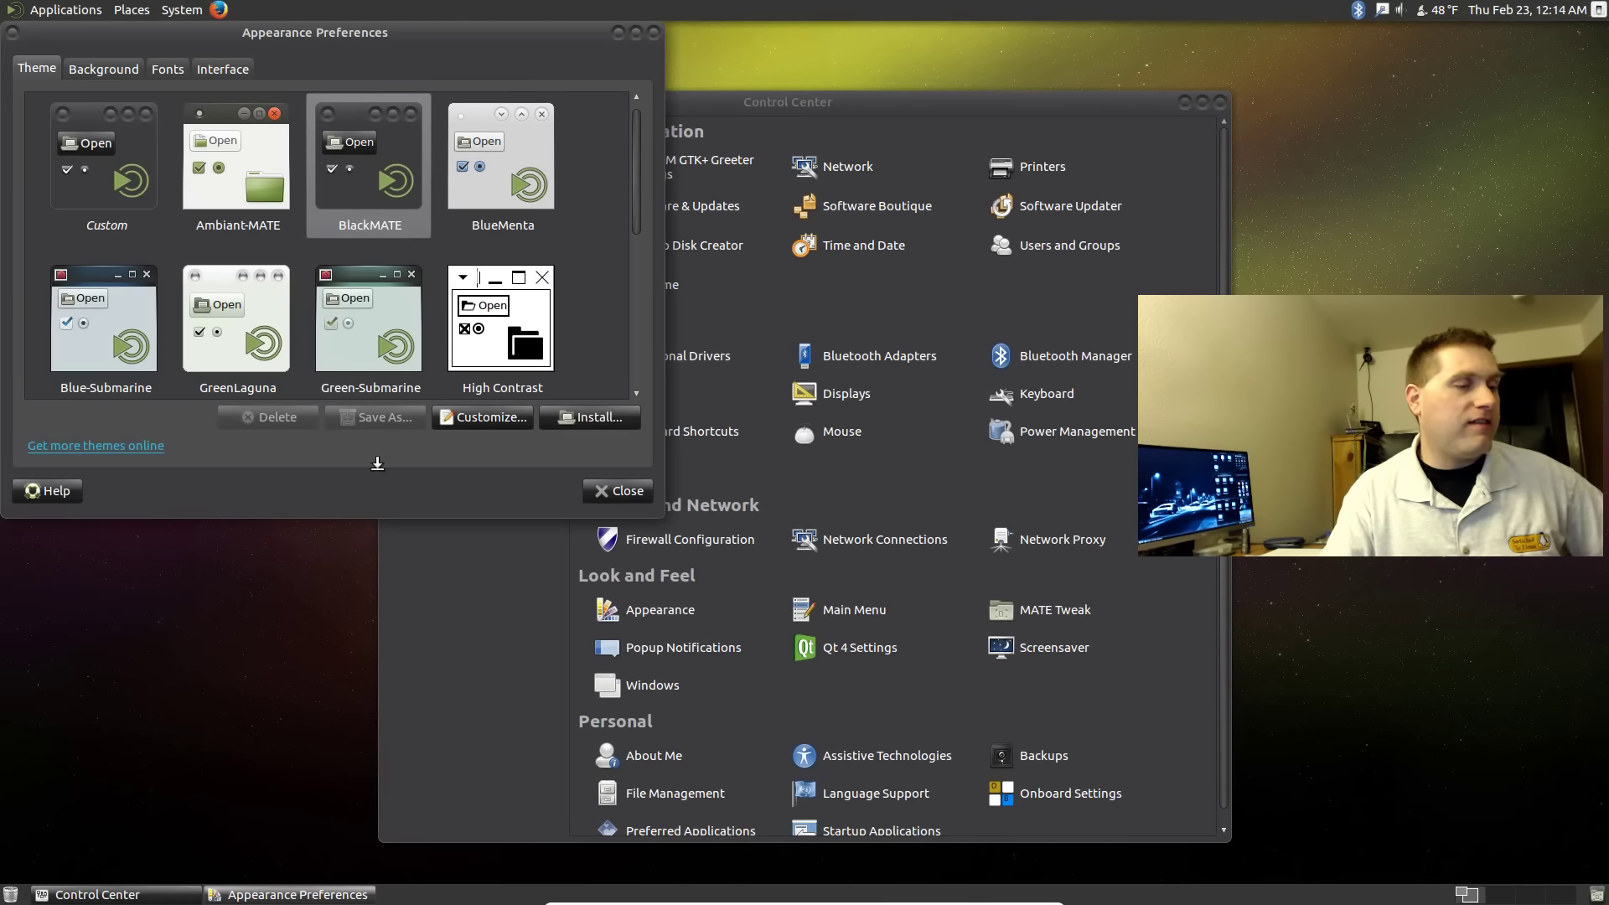
click(655, 34)
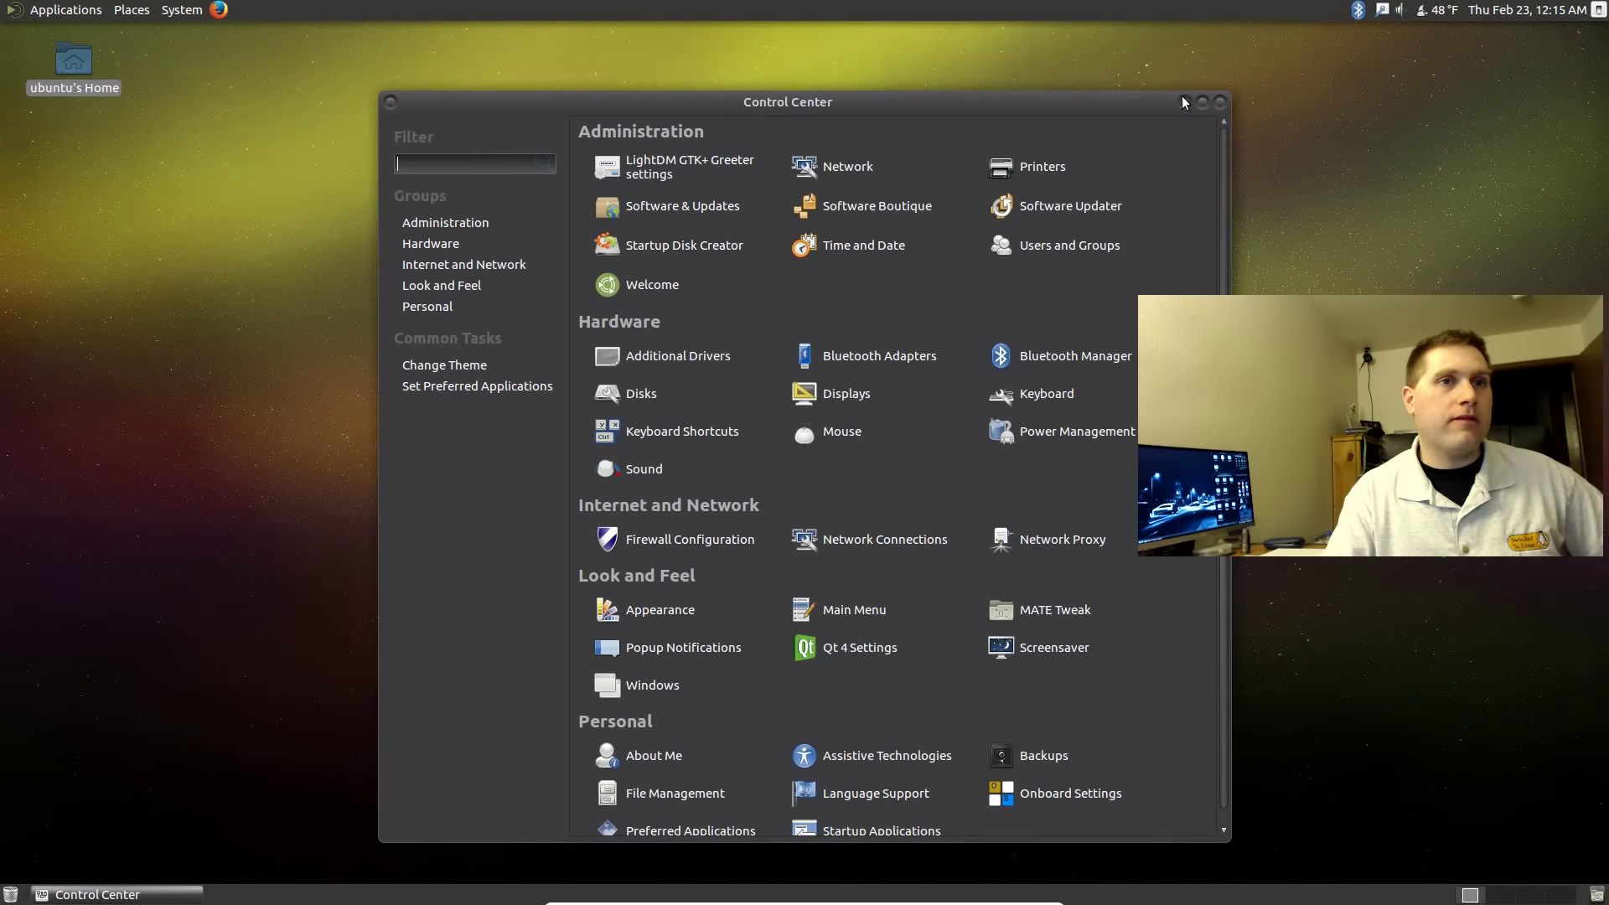
click(1222, 103)
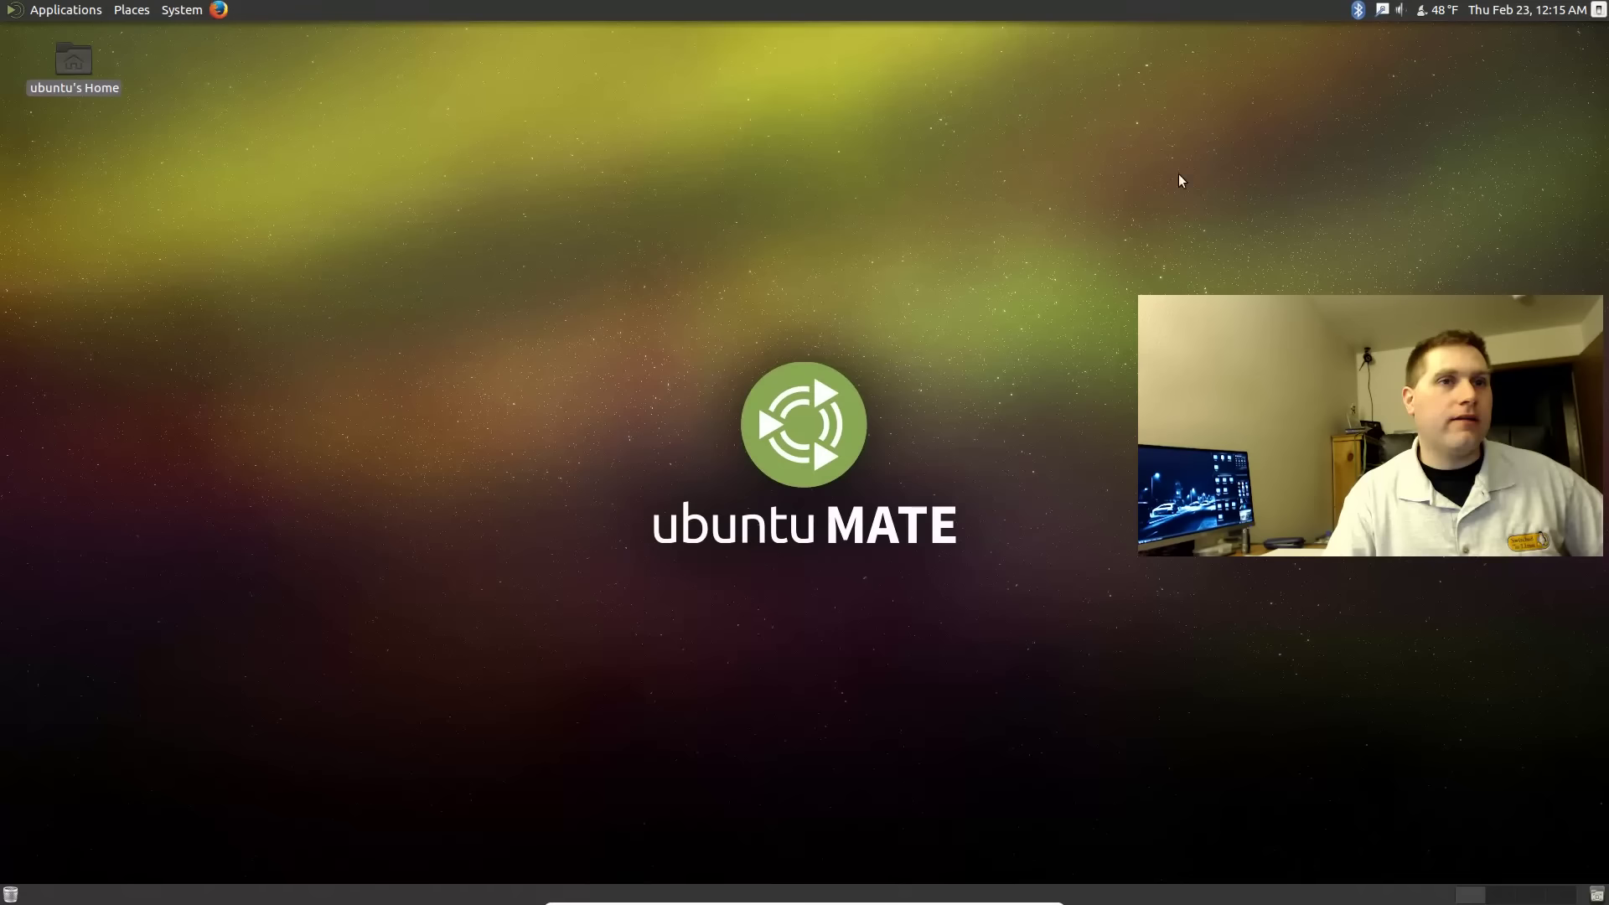
Step: Lock the window list beside the Trash applet to the bottom panel
right_click(28, 897)
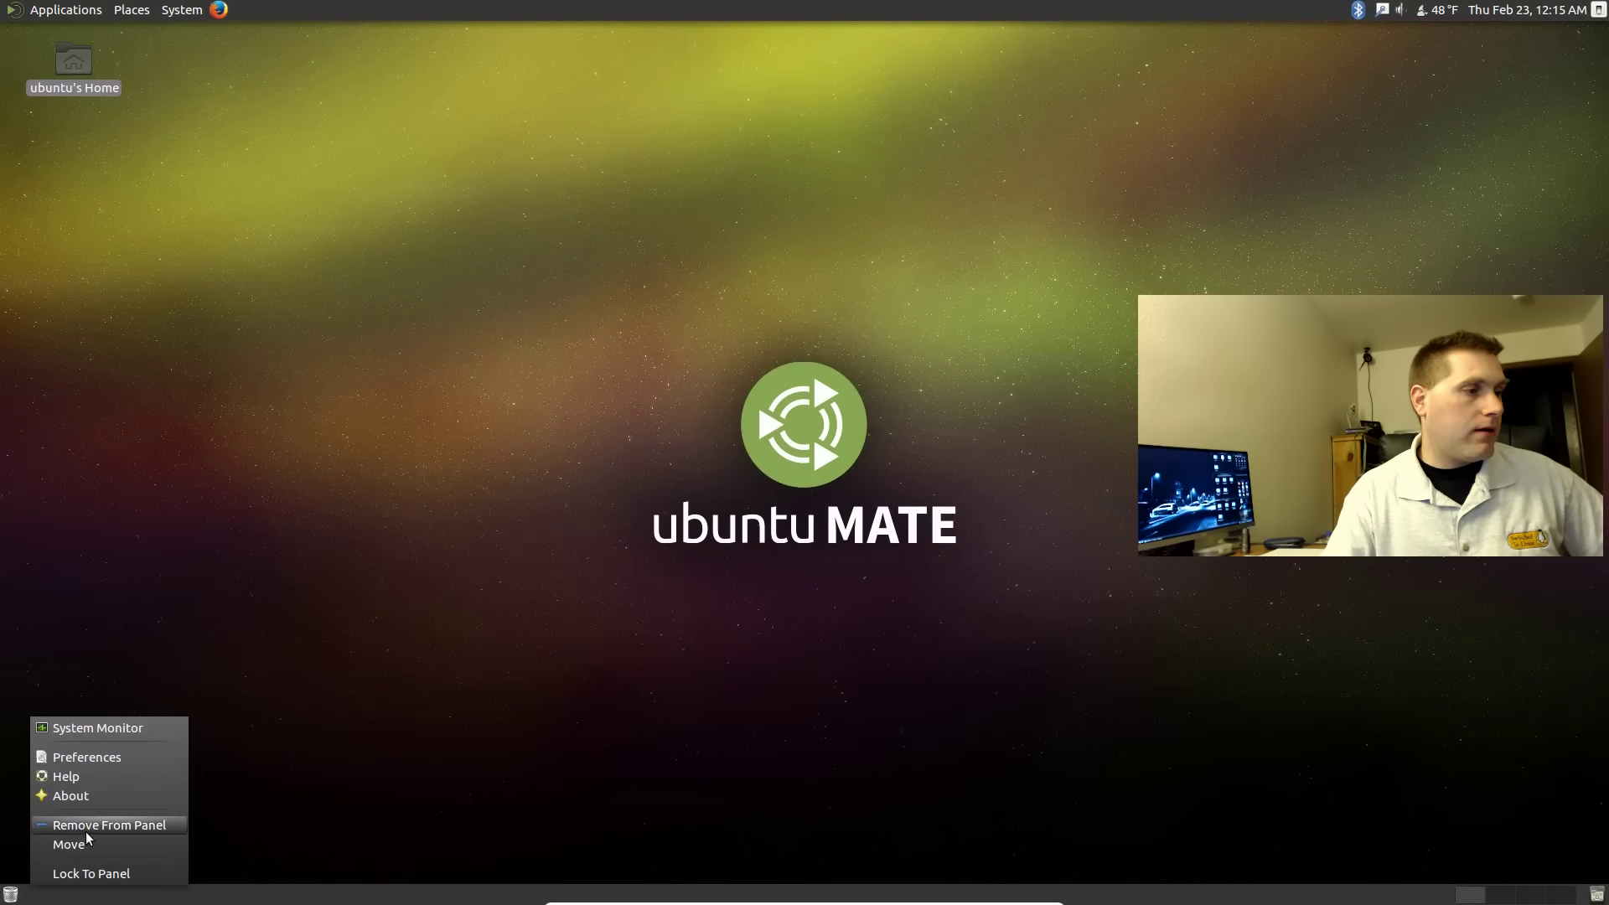
click(93, 873)
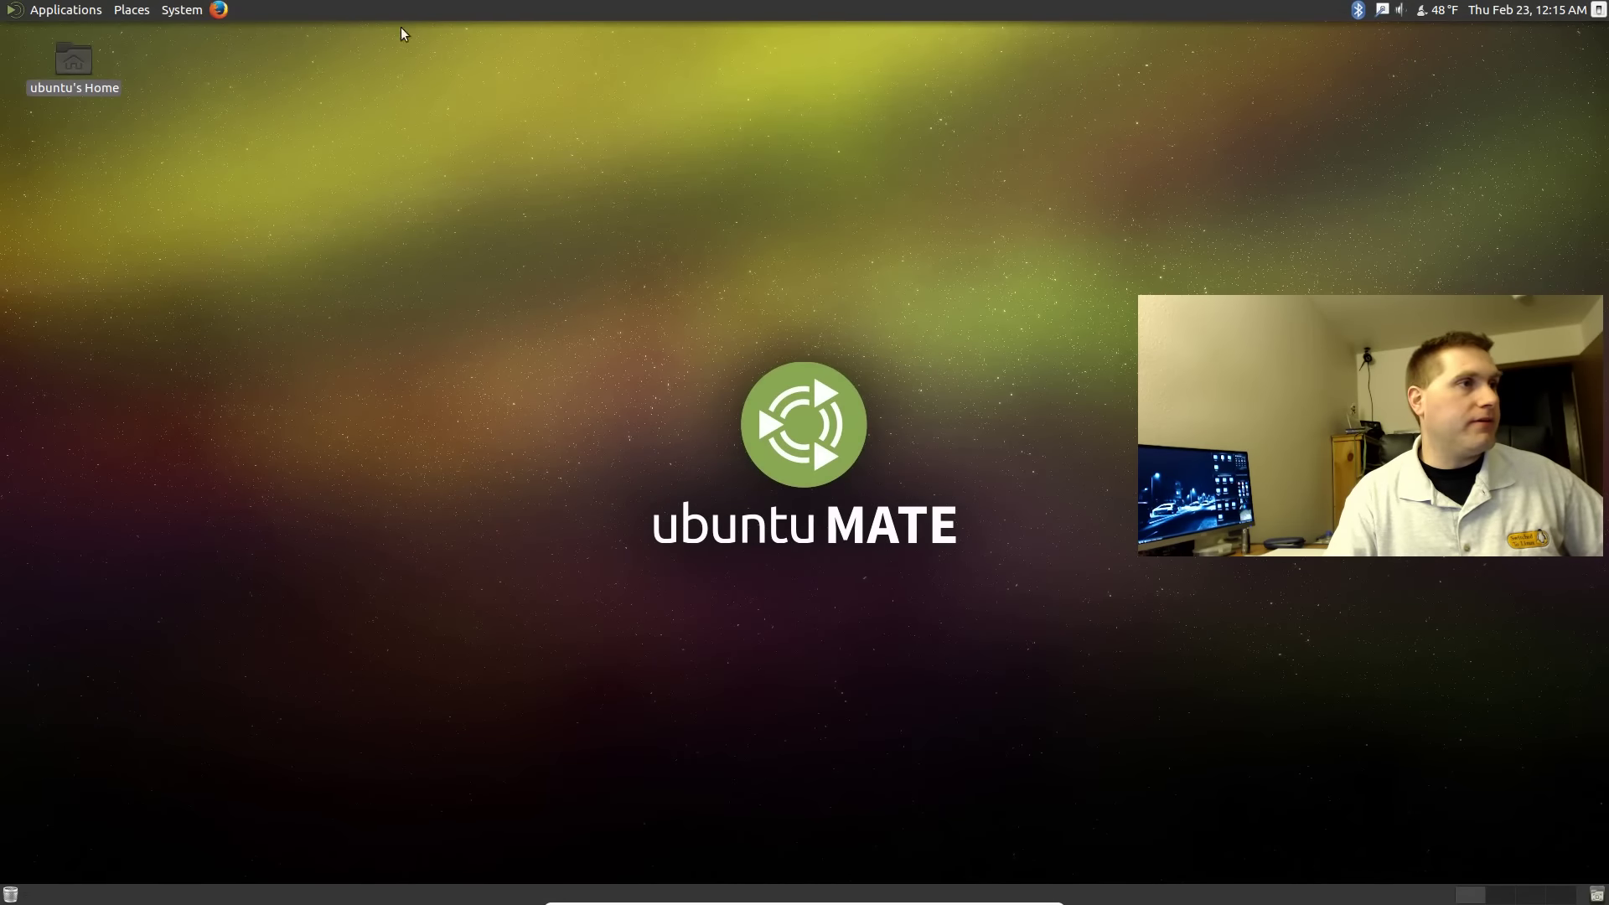
Step: Browse the application categories through to System Tools, and dismiss the list without launching anything
click(56, 10)
mouse_move(59, 32)
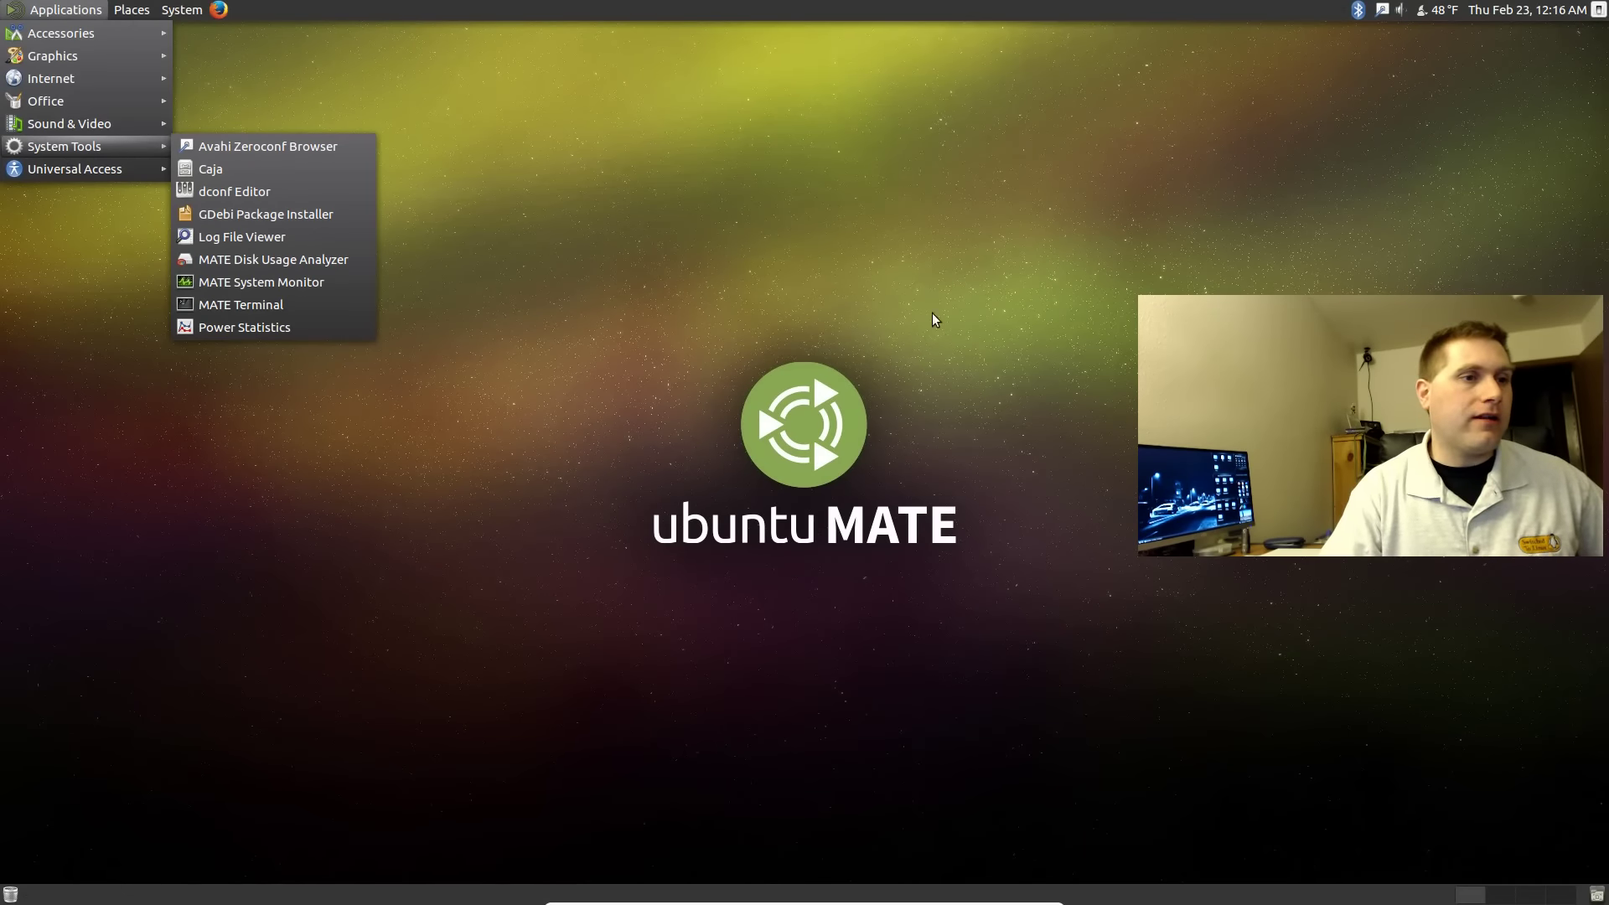
click(1024, 366)
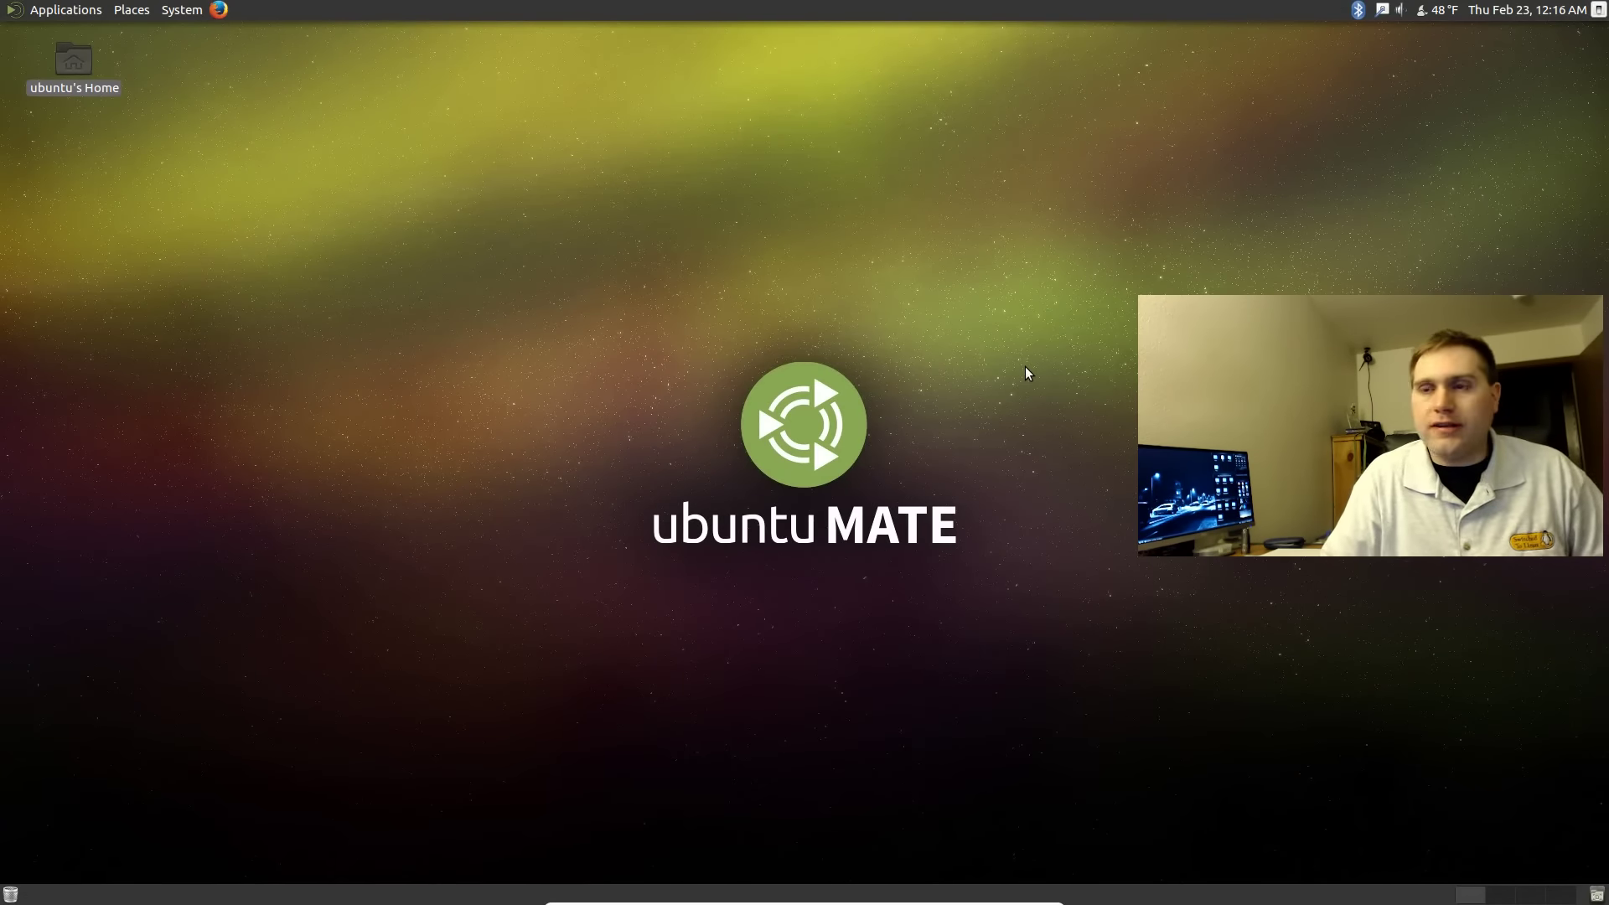
Step: Open Firefox, maximize its window, and search Google for "ubuntu flavors"
click(219, 10)
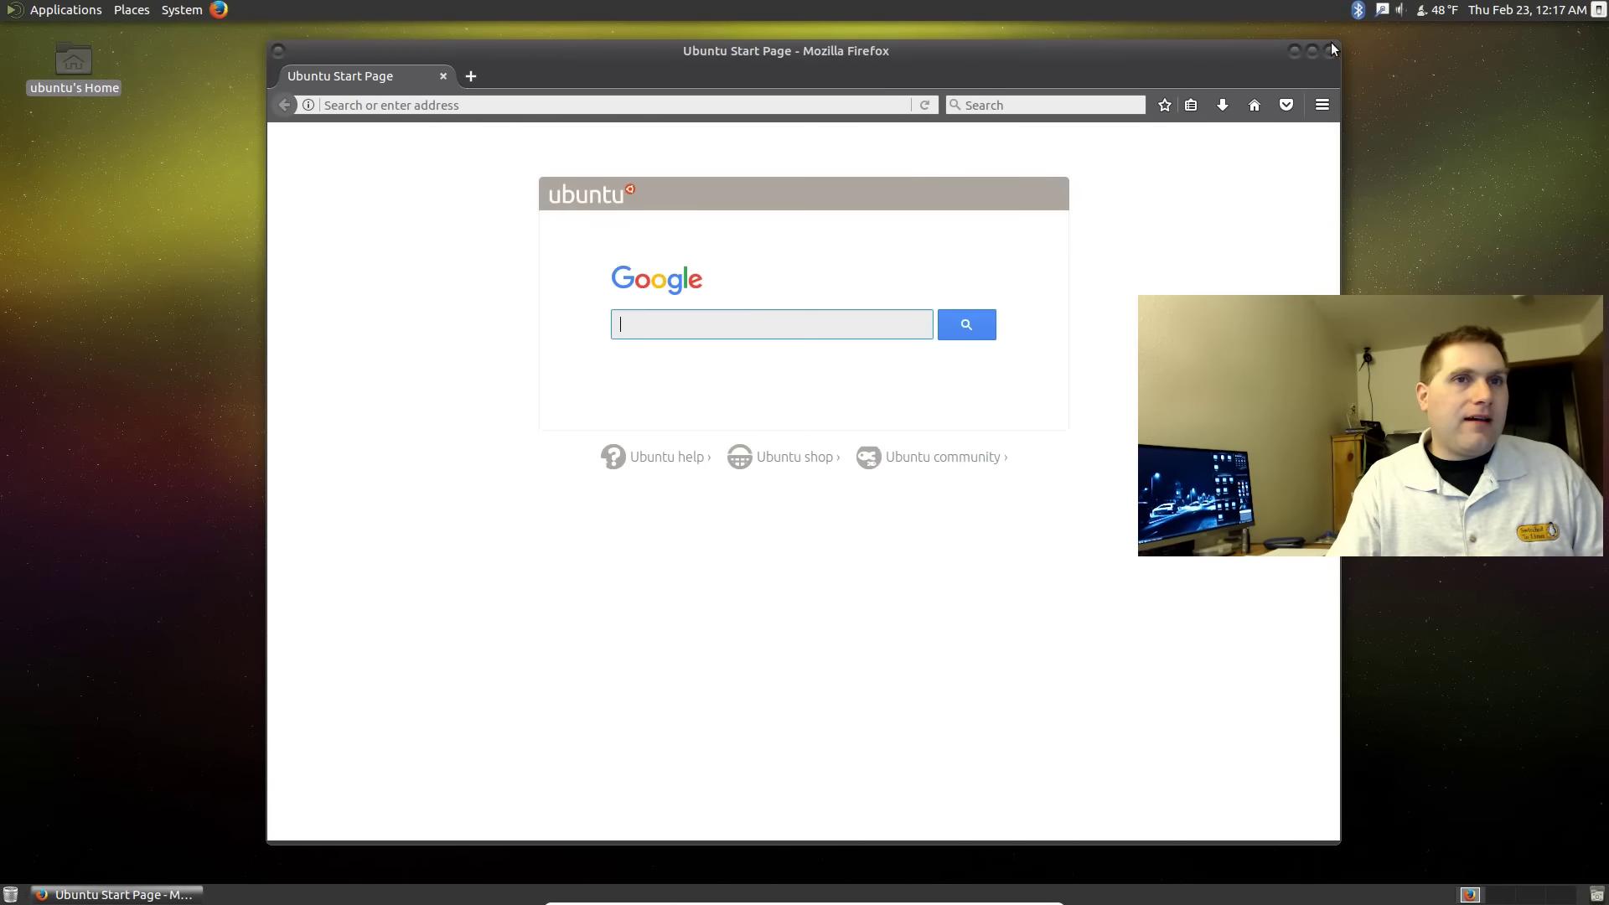
click(1312, 51)
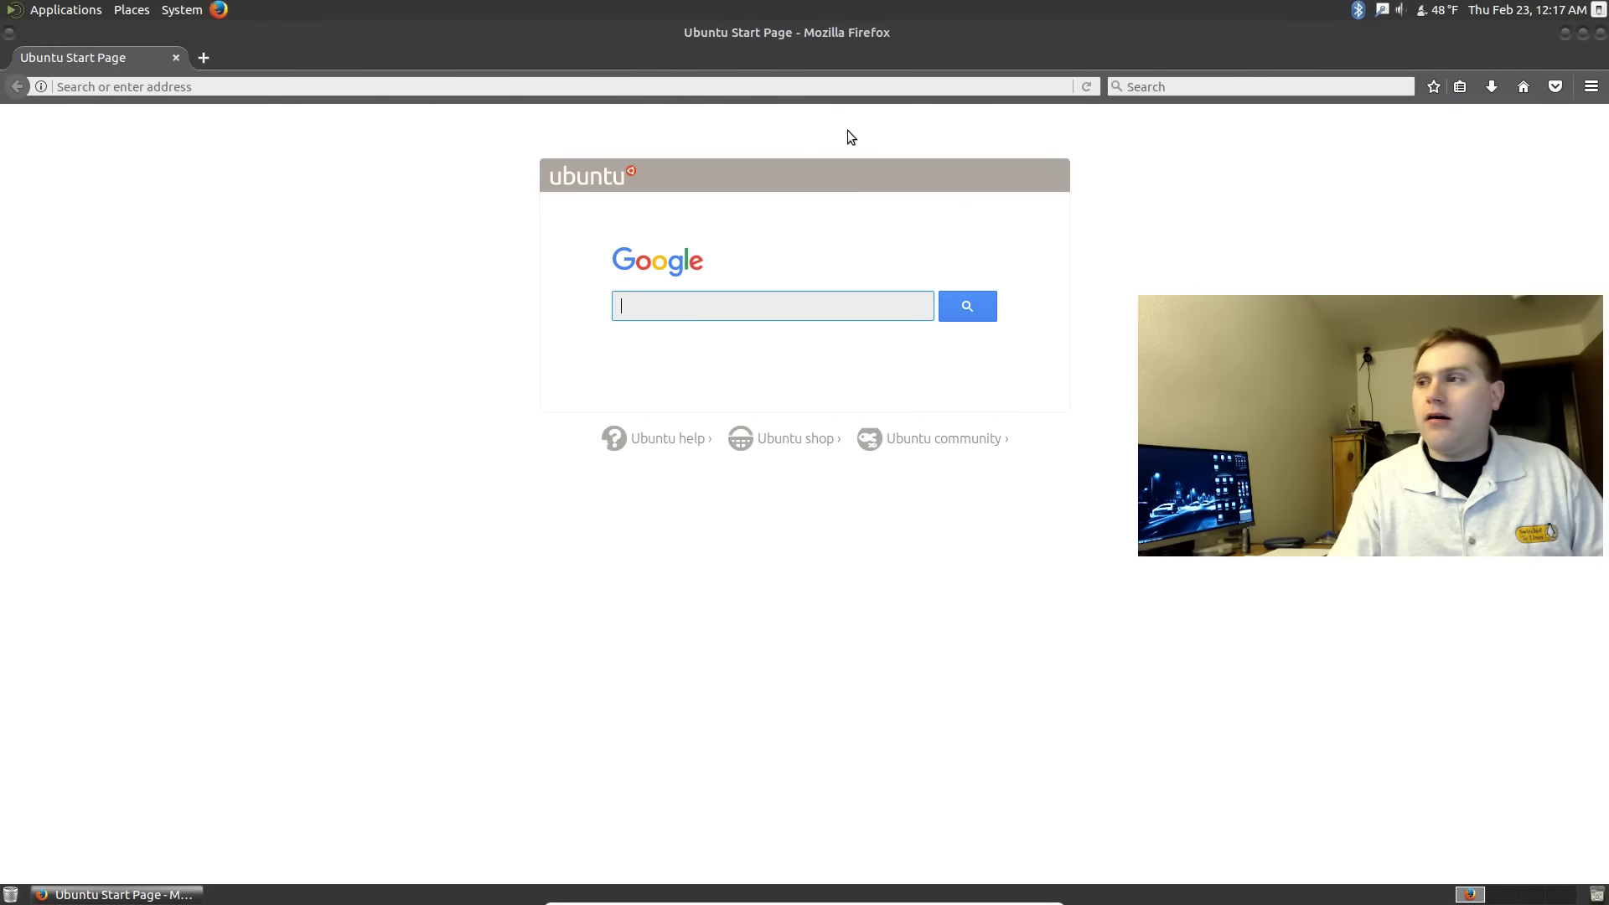
click(701, 306)
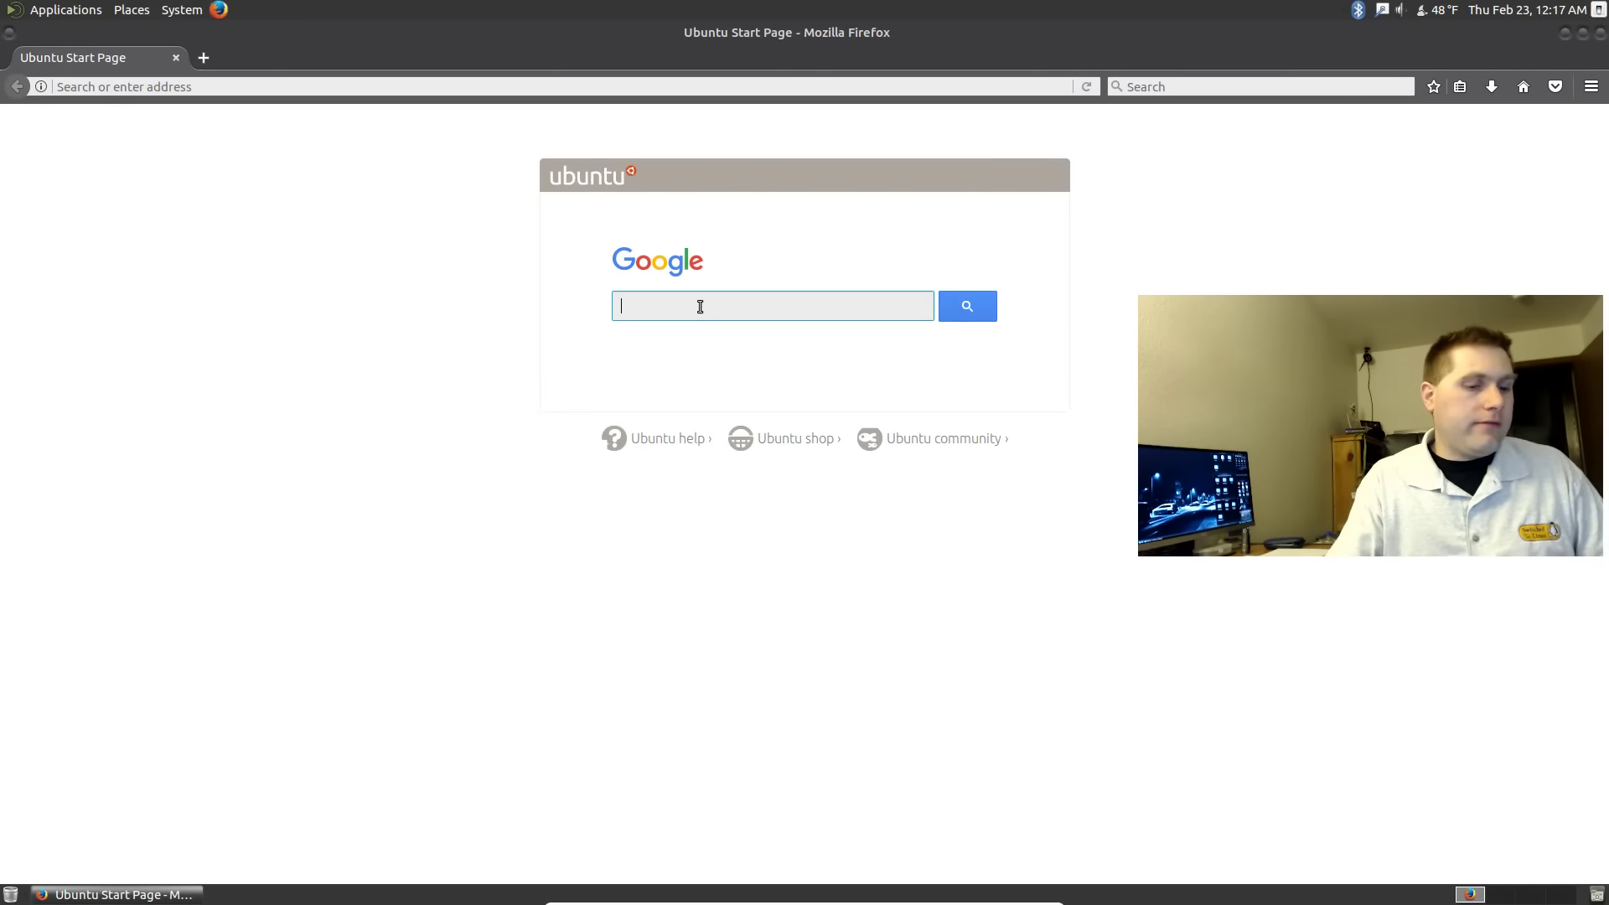
text(ubuntu )
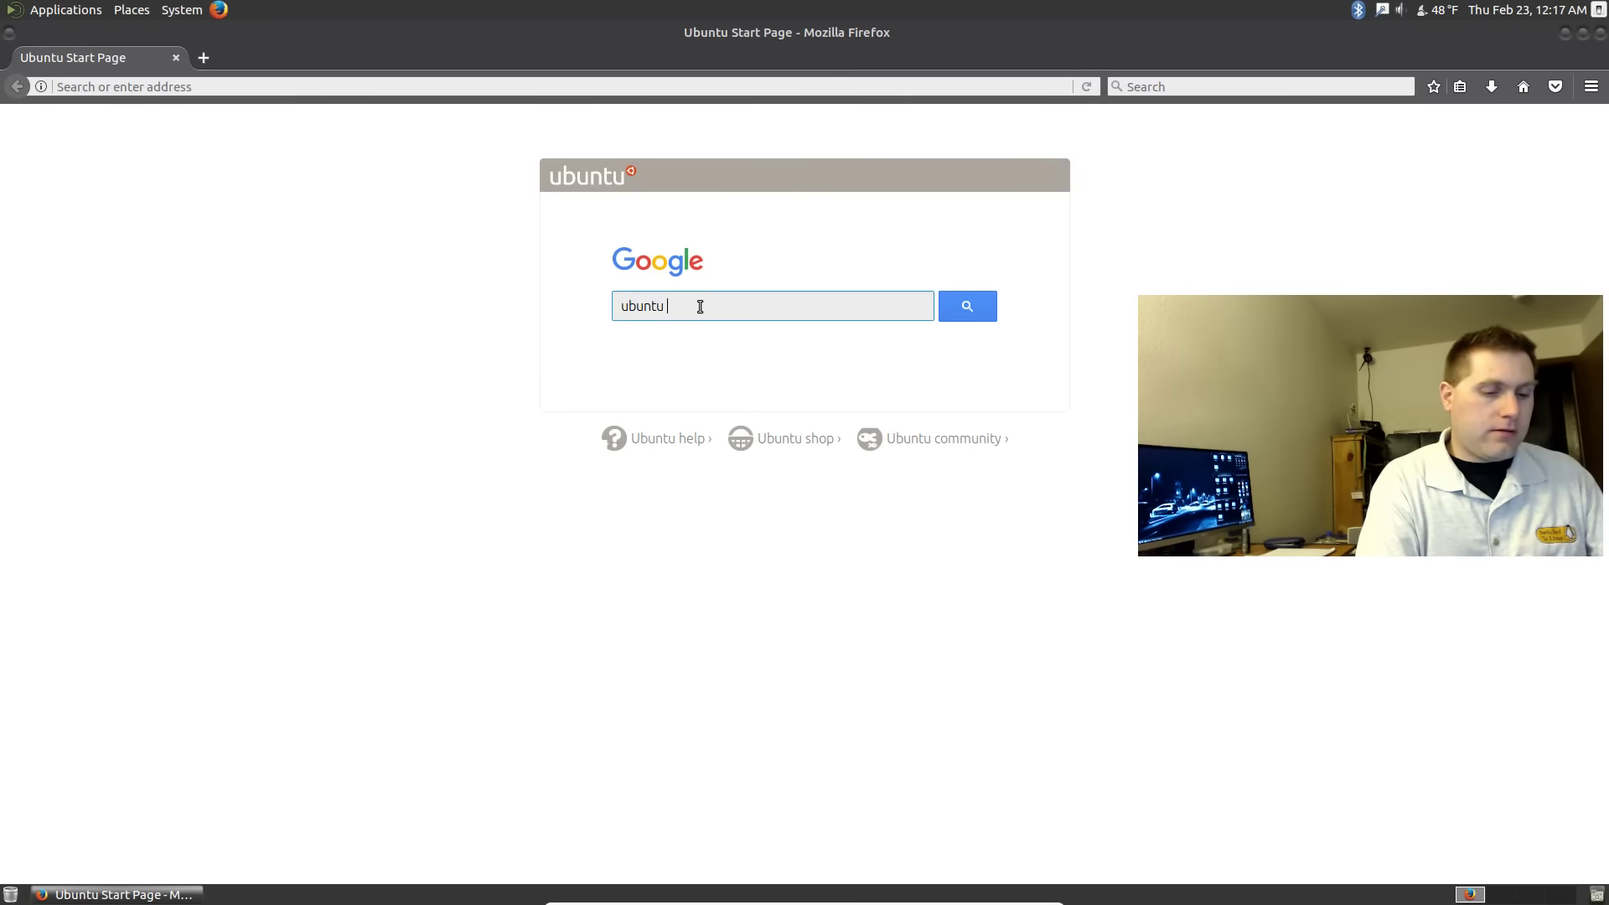
text(fa)
key(BackSpace)
text(lavors)
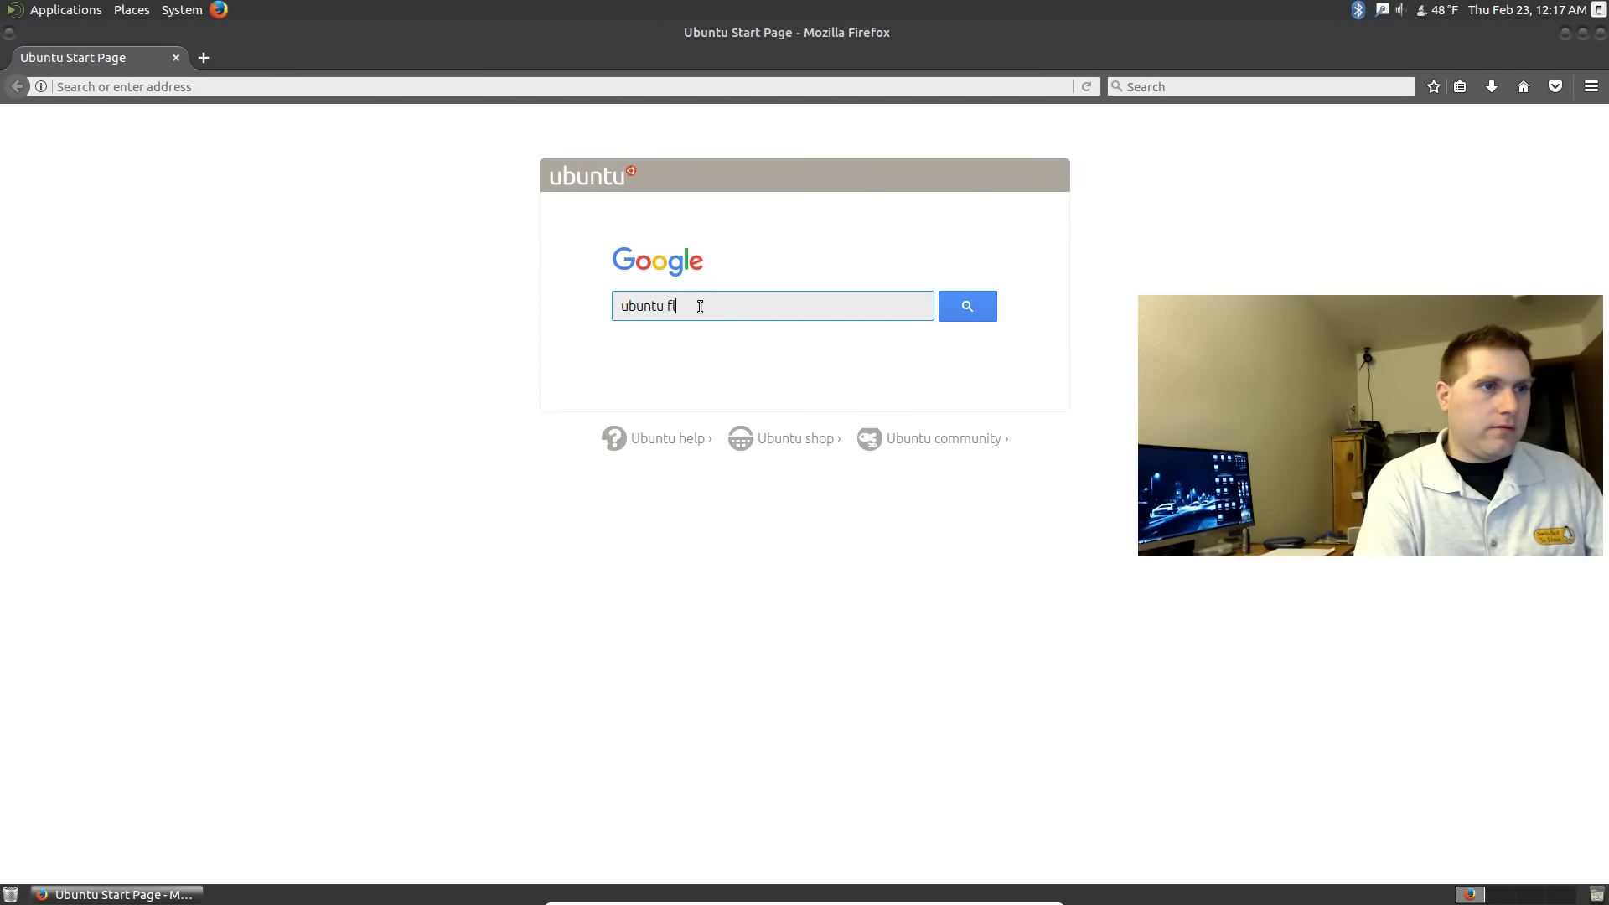
key(Return)
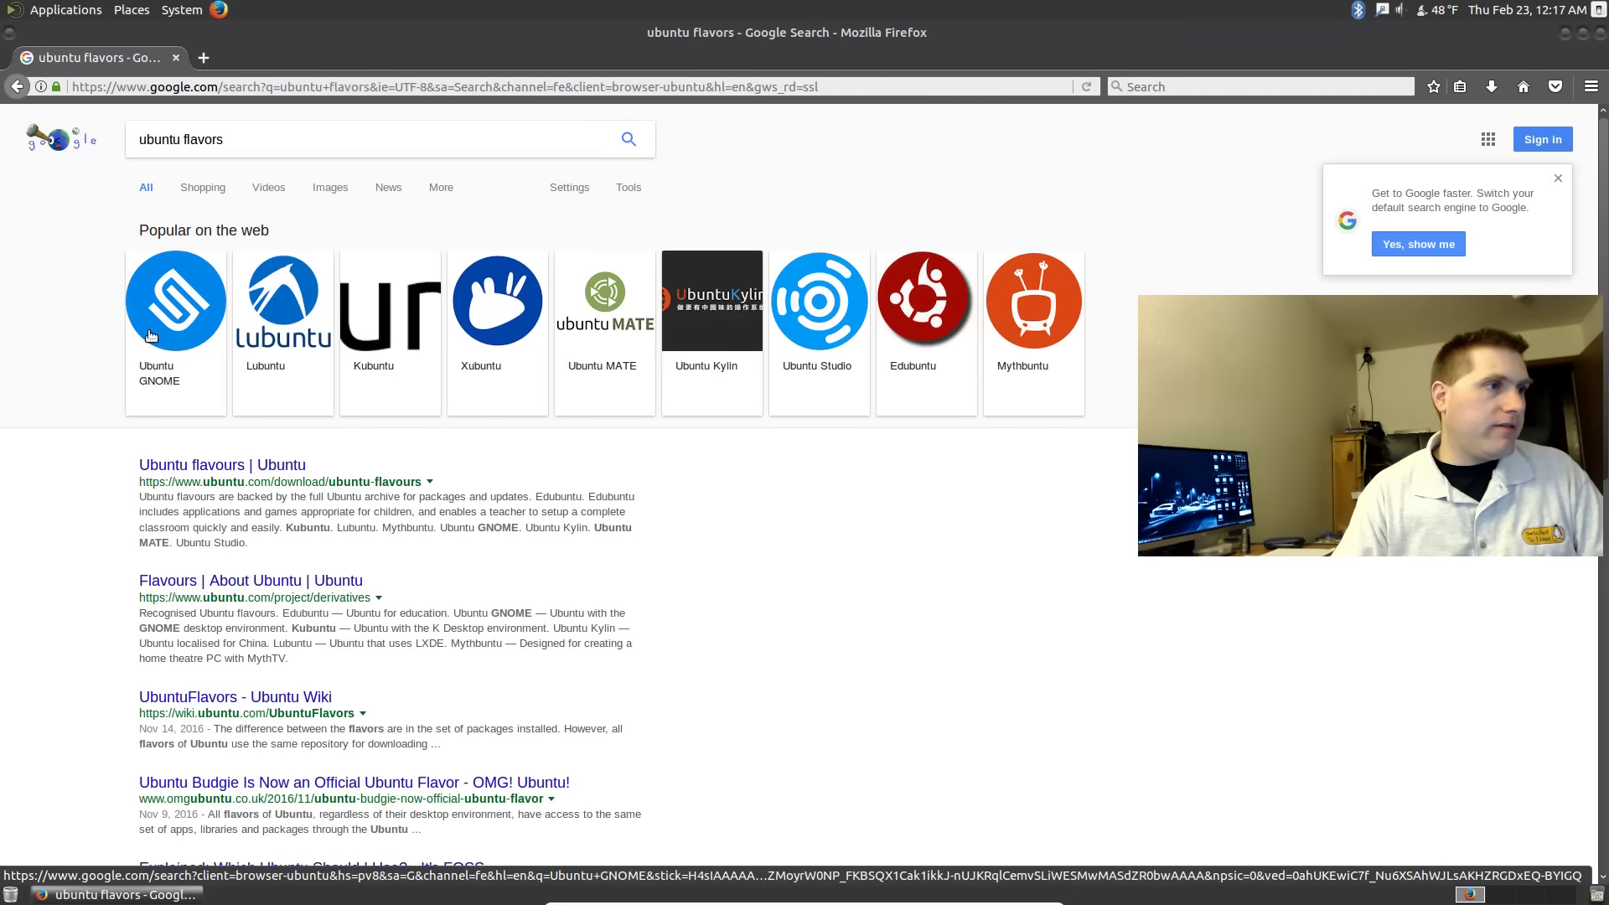
Step: Open the Ubuntu flavours page on ubuntu.com, look through the listed flavours, and close the browser
click(174, 468)
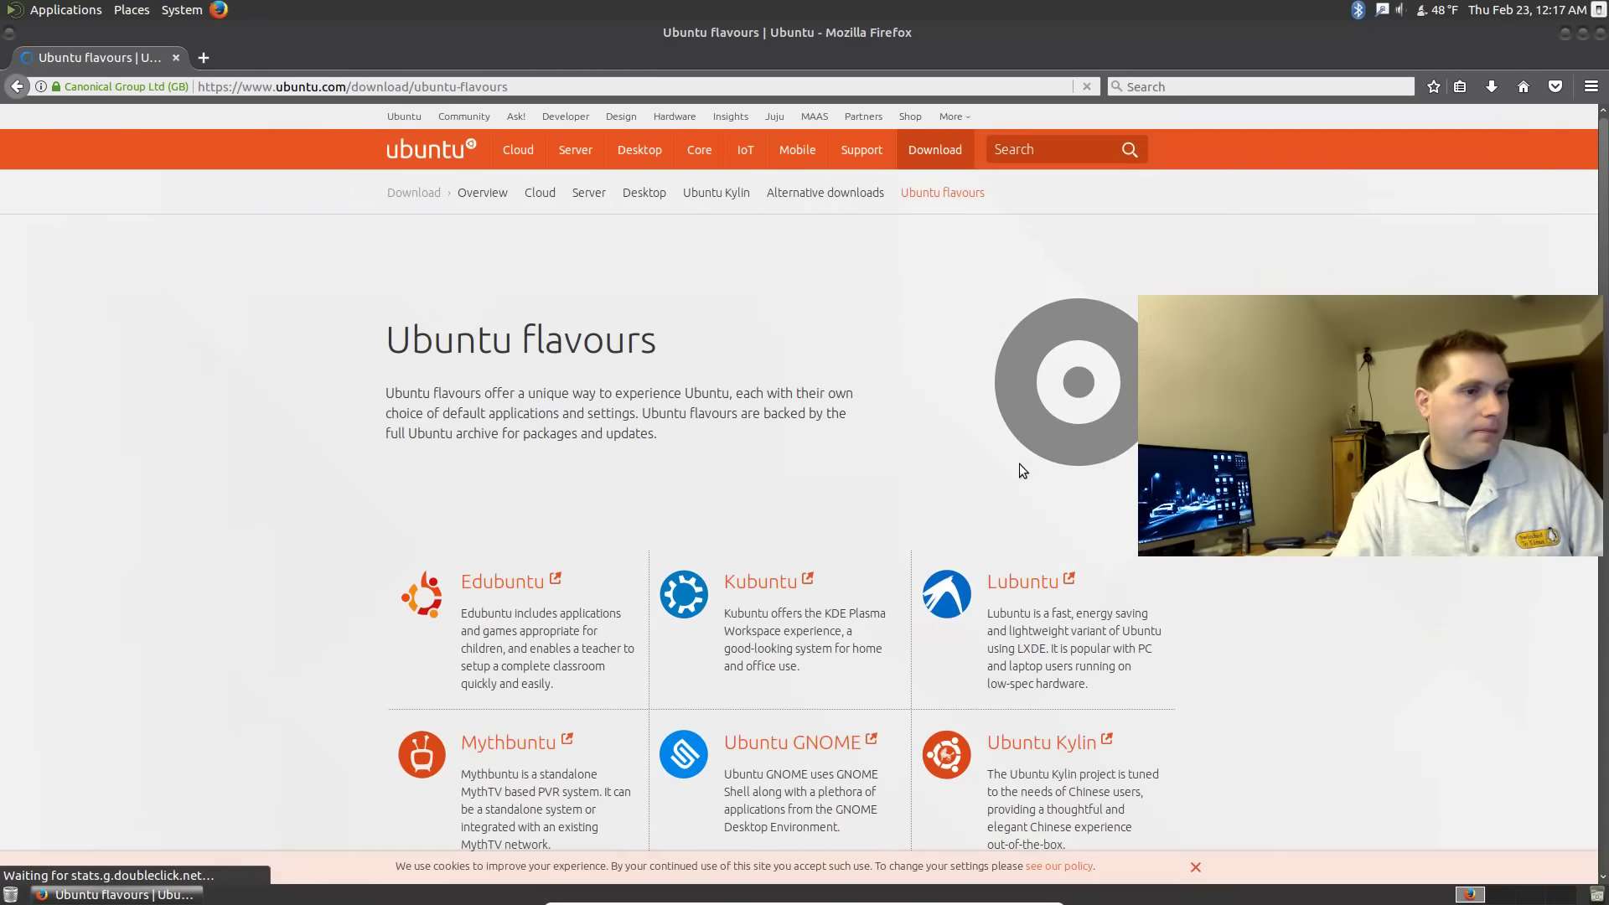
scroll(1019, 464, down, 4)
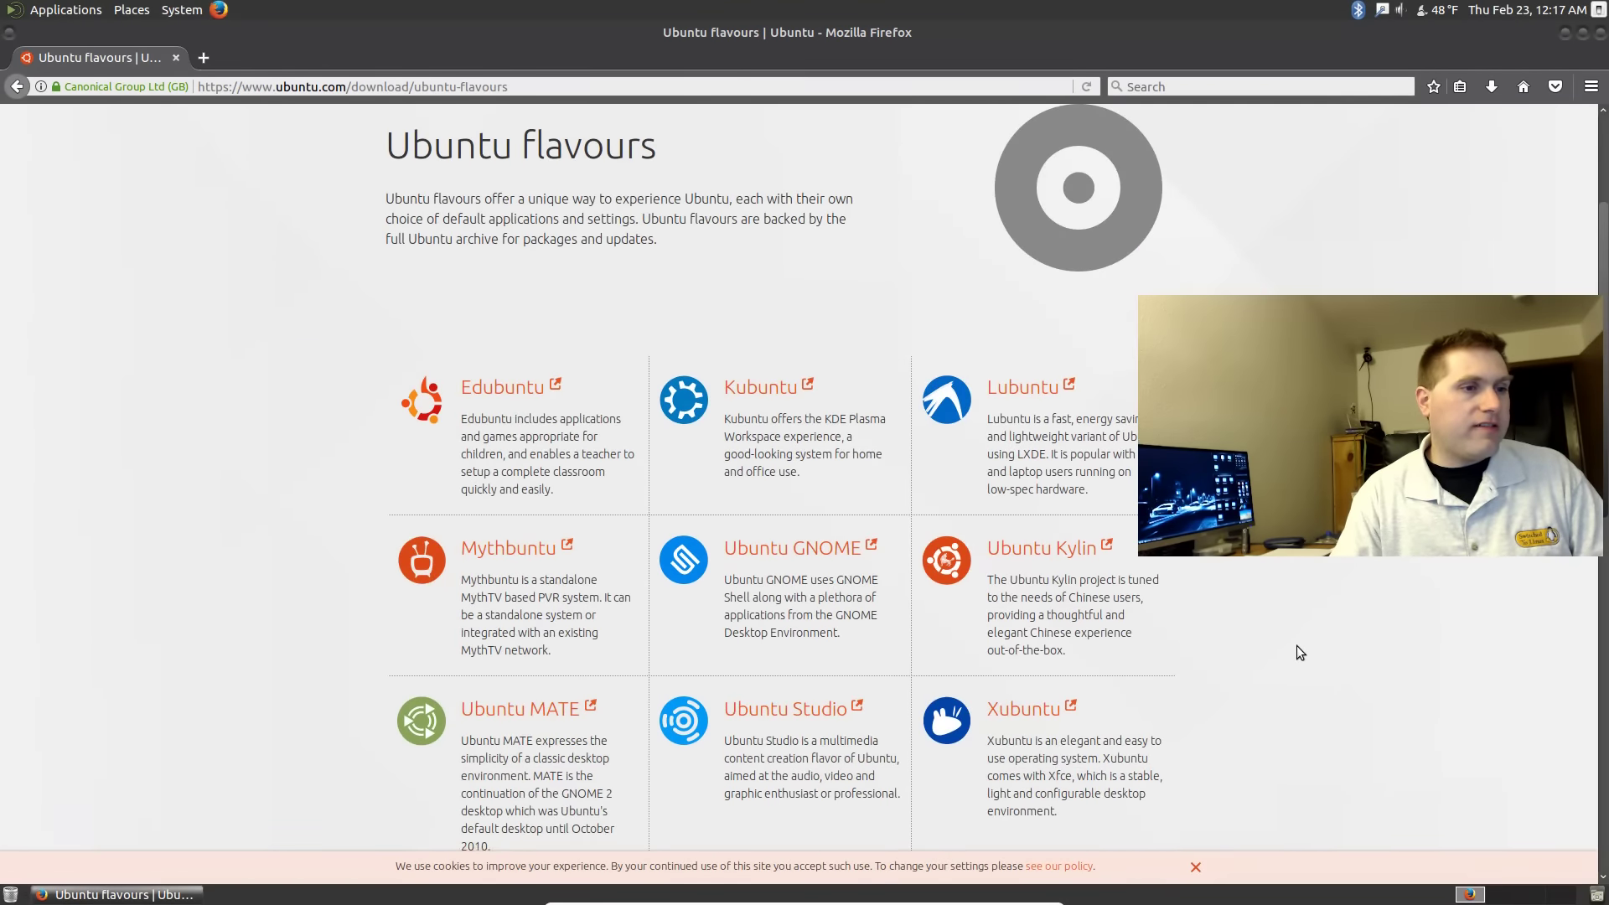
scroll(1300, 653, down, 2)
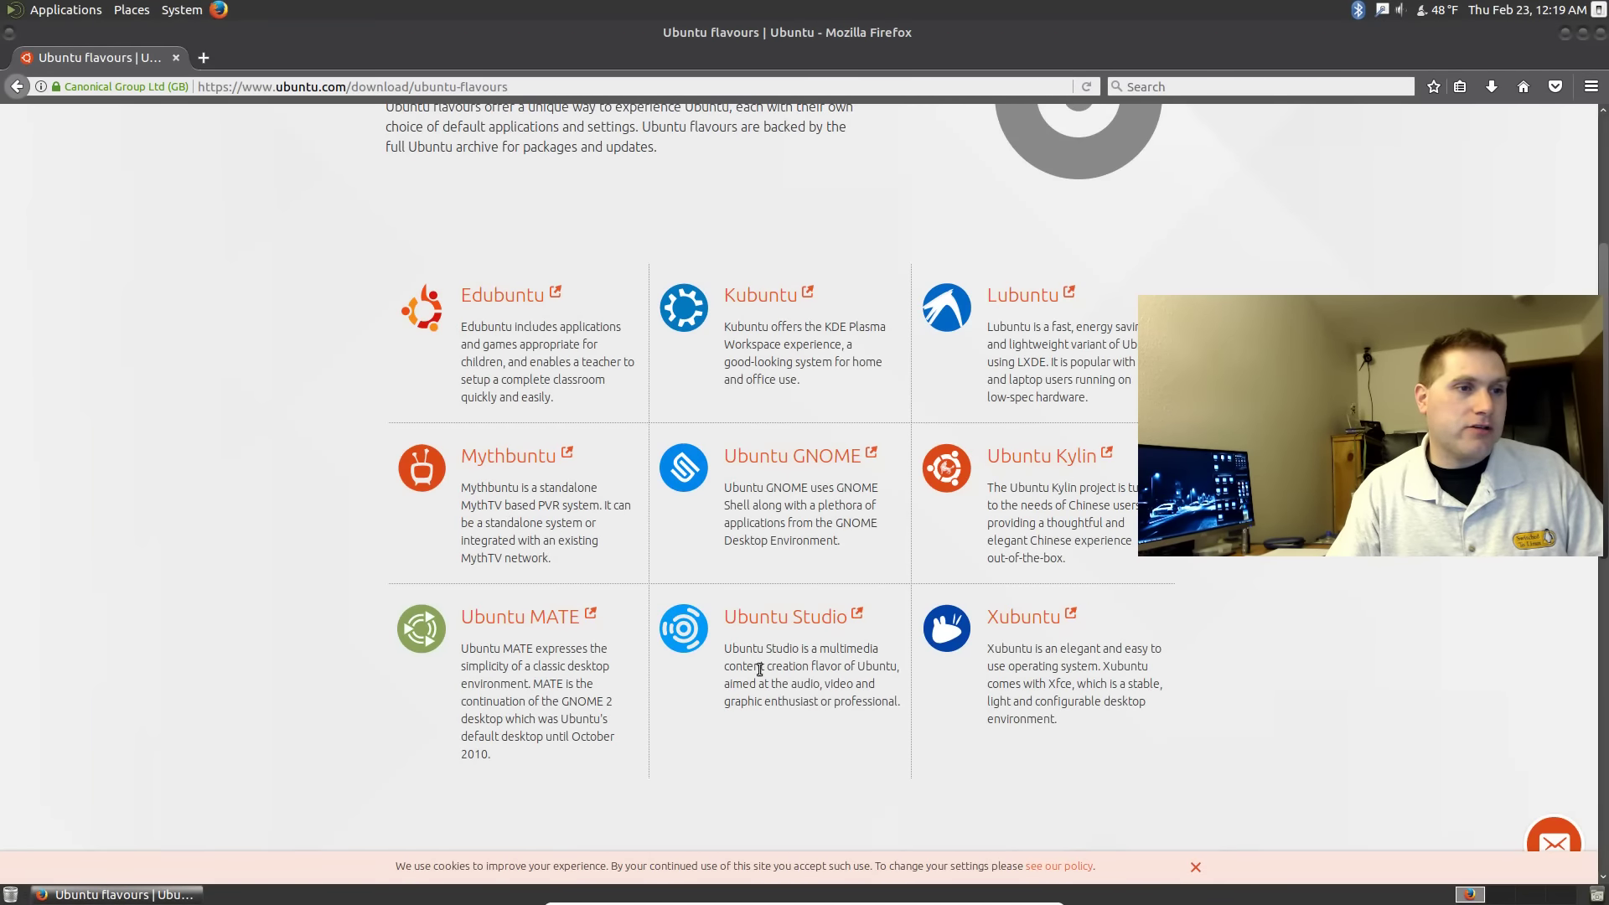
scroll(591, 669, down, 5)
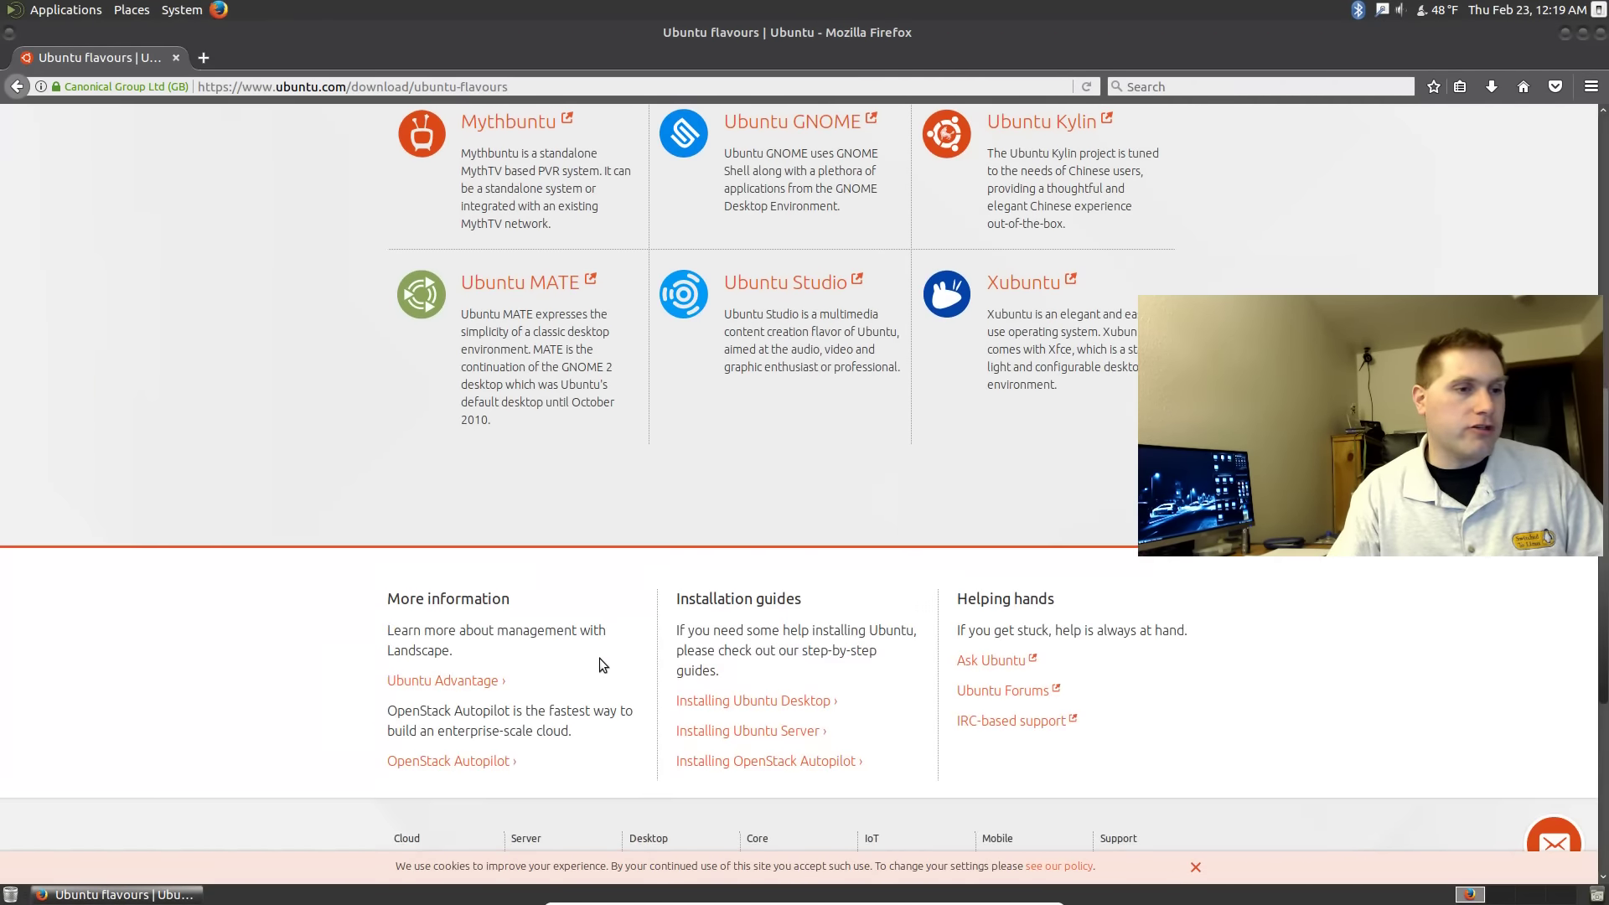
scroll(600, 657, up, 9)
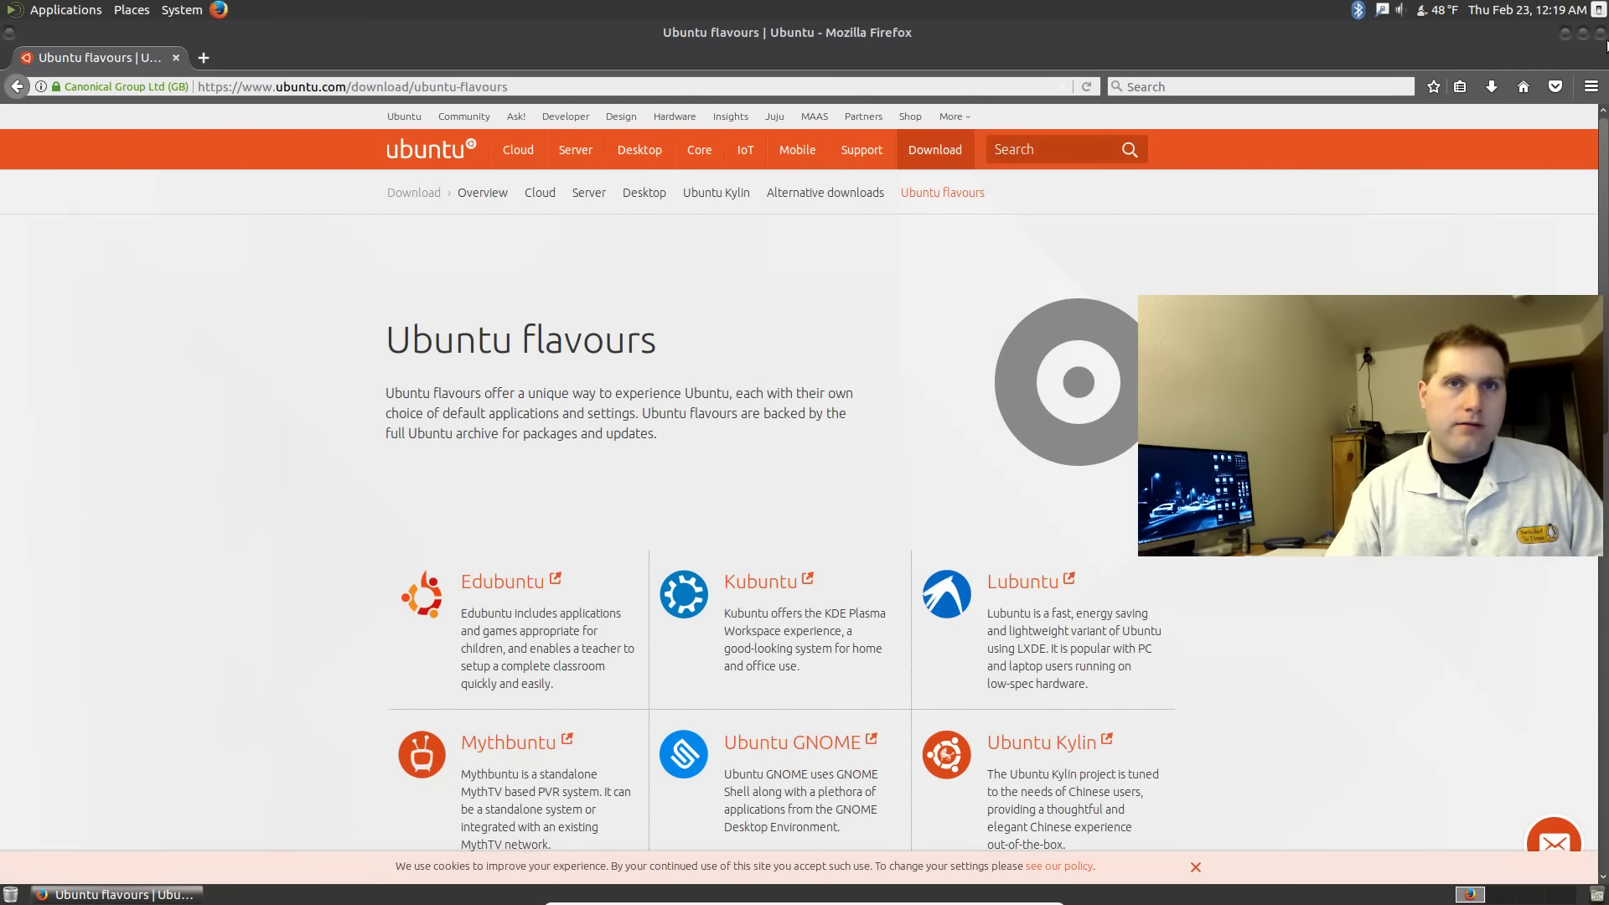
click(1600, 33)
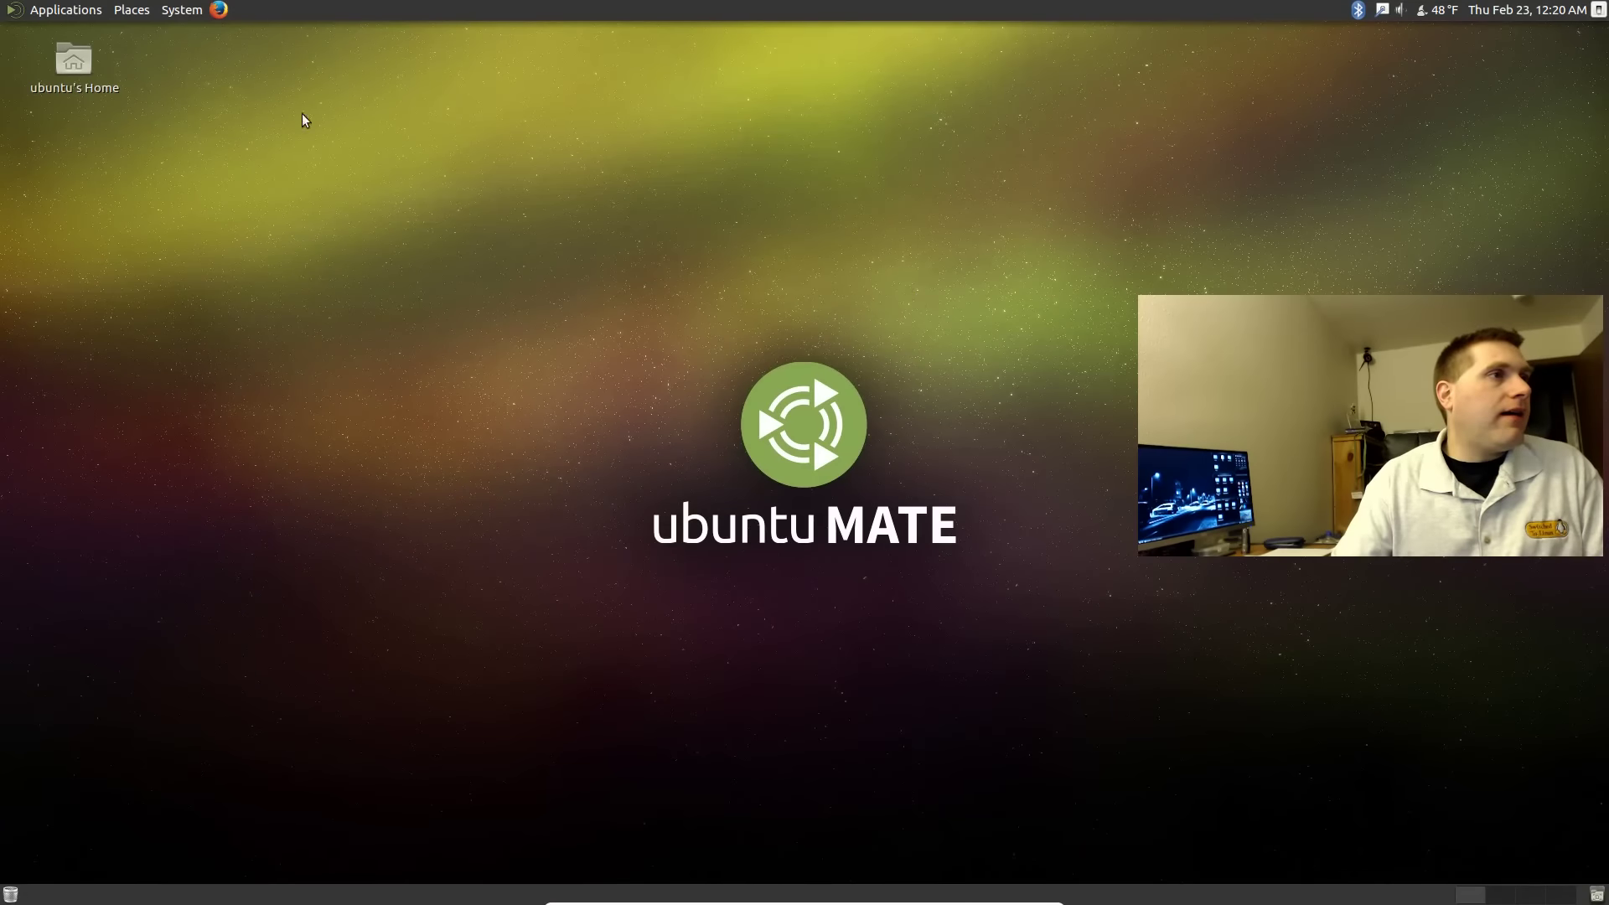
Step: Open MATE System Monitor, move its window toward the desktop's center, examine the CPU and memory usage, and close it
click(172, 8)
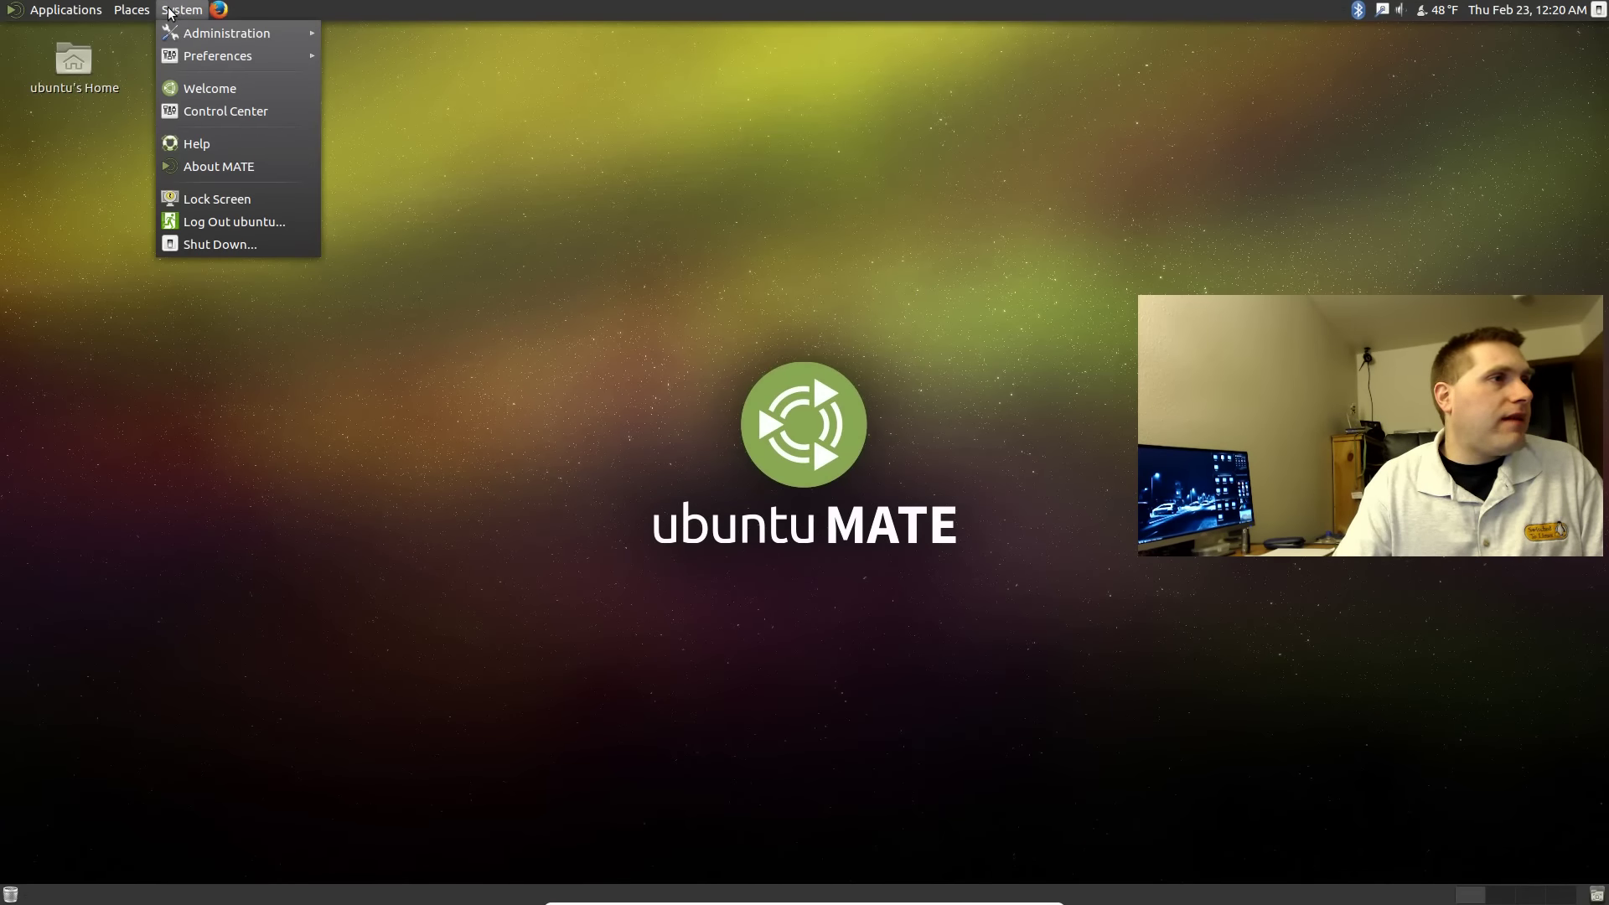
mouse_move(65, 9)
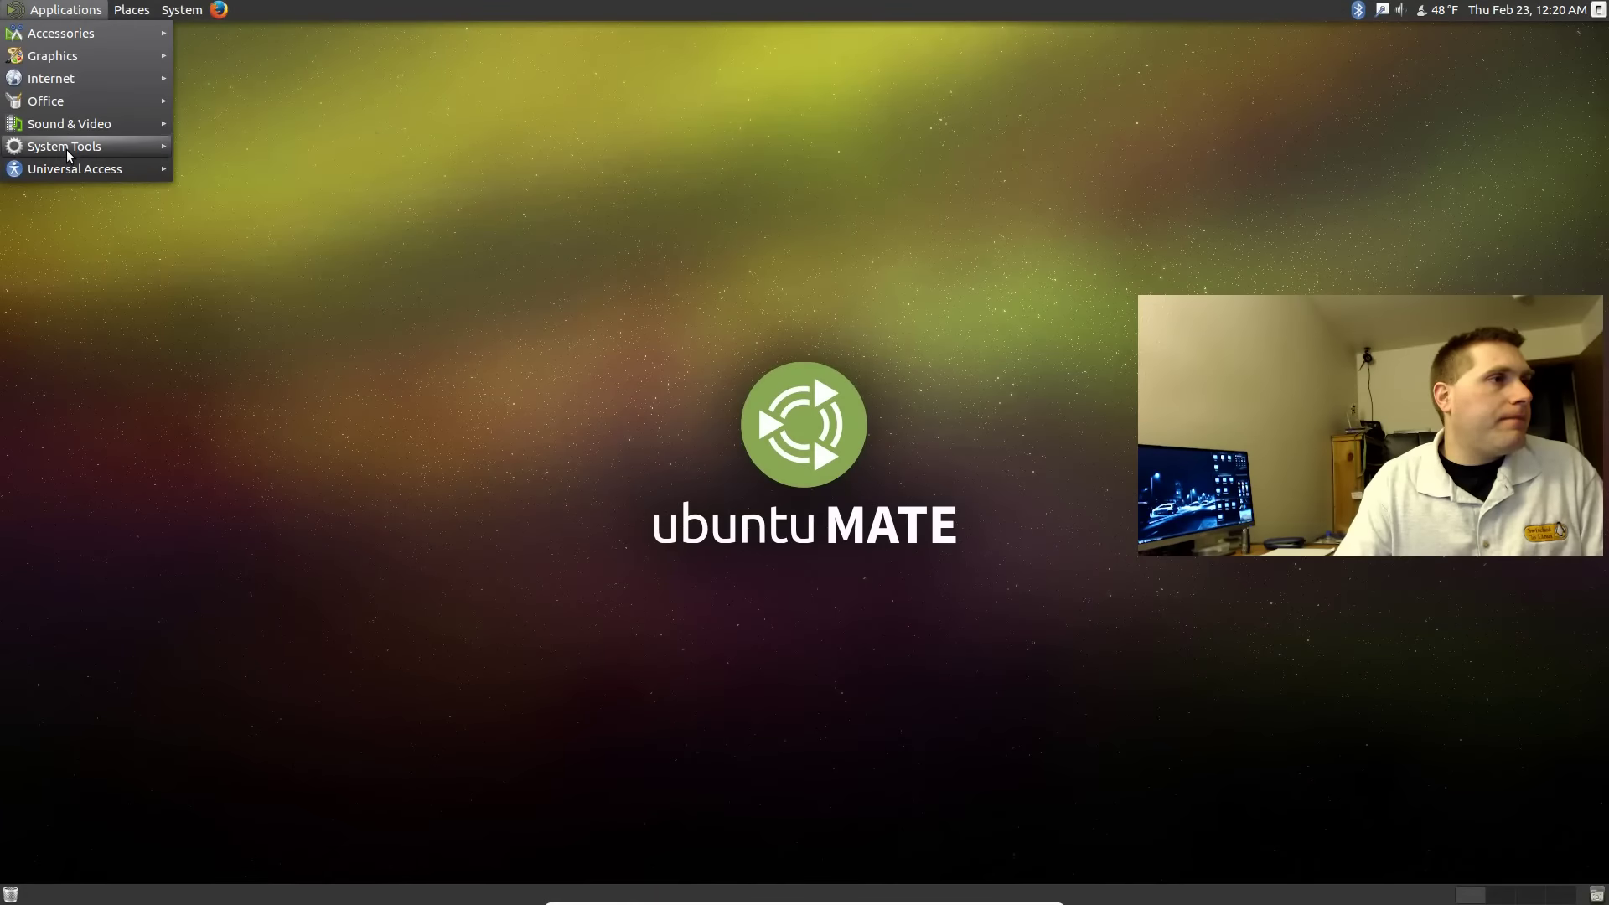
mouse_move(67, 149)
click(263, 285)
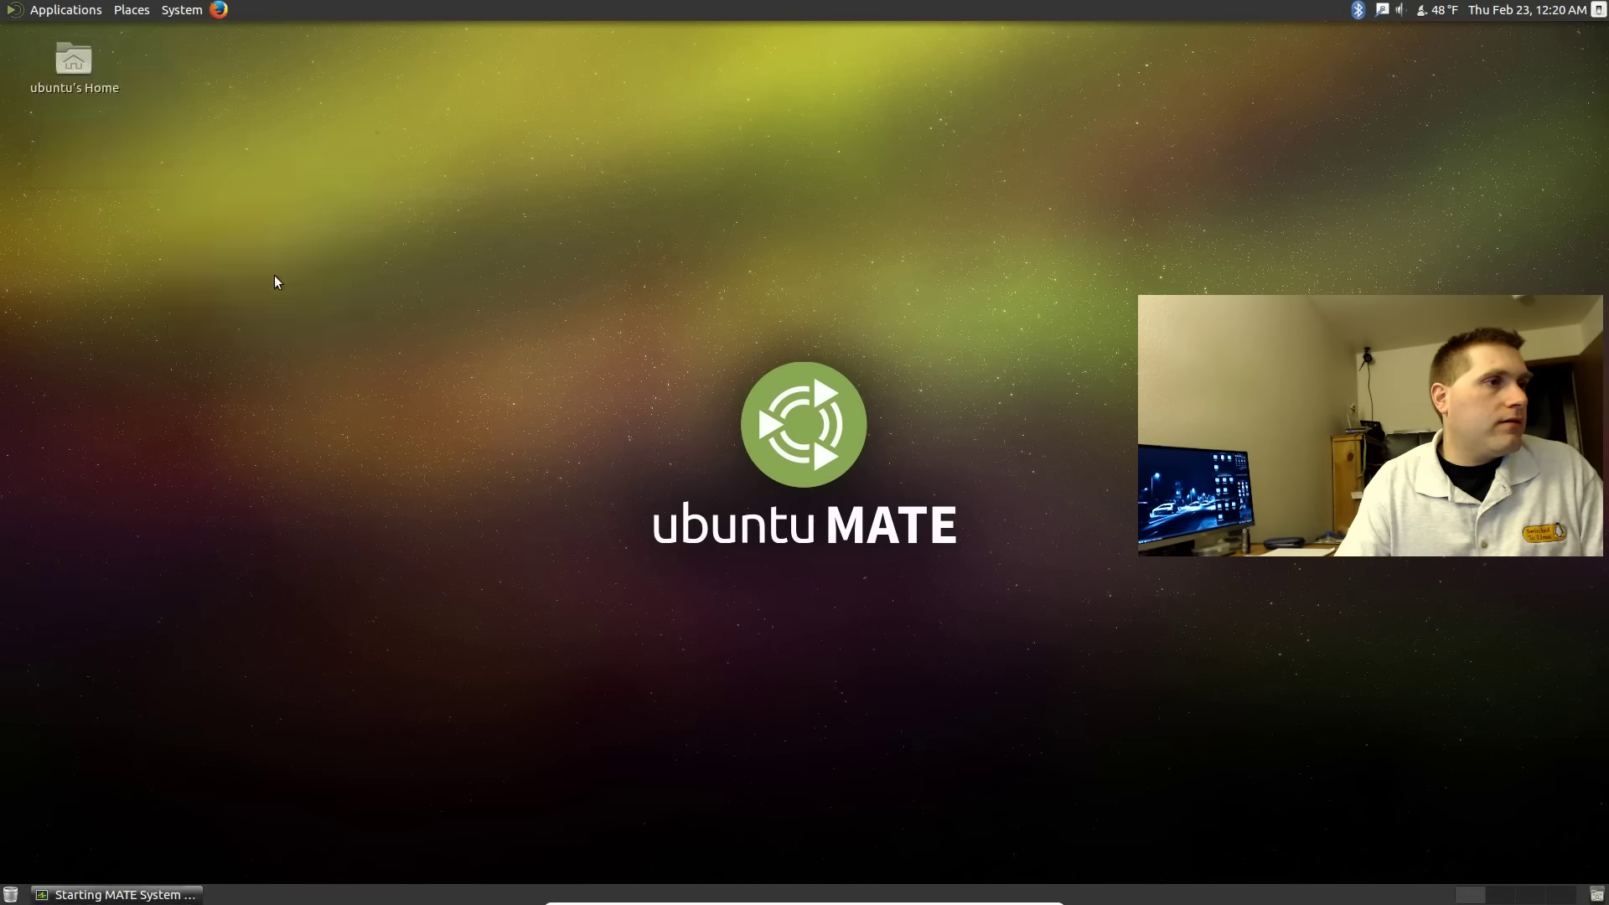
drag(432, 67, 836, 174)
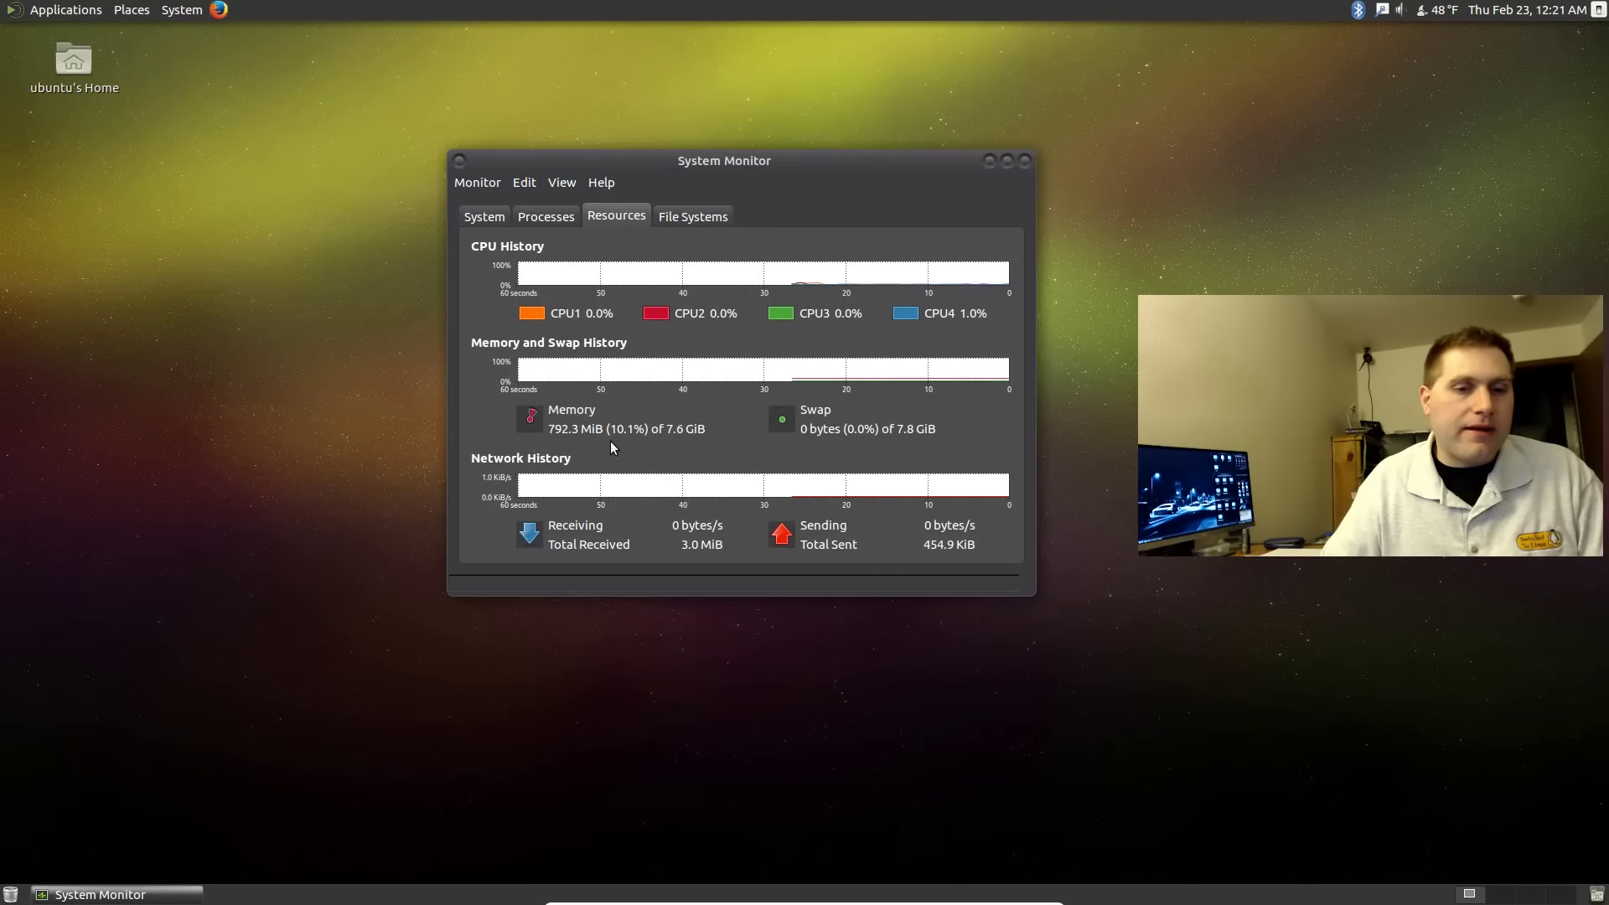
click(1023, 161)
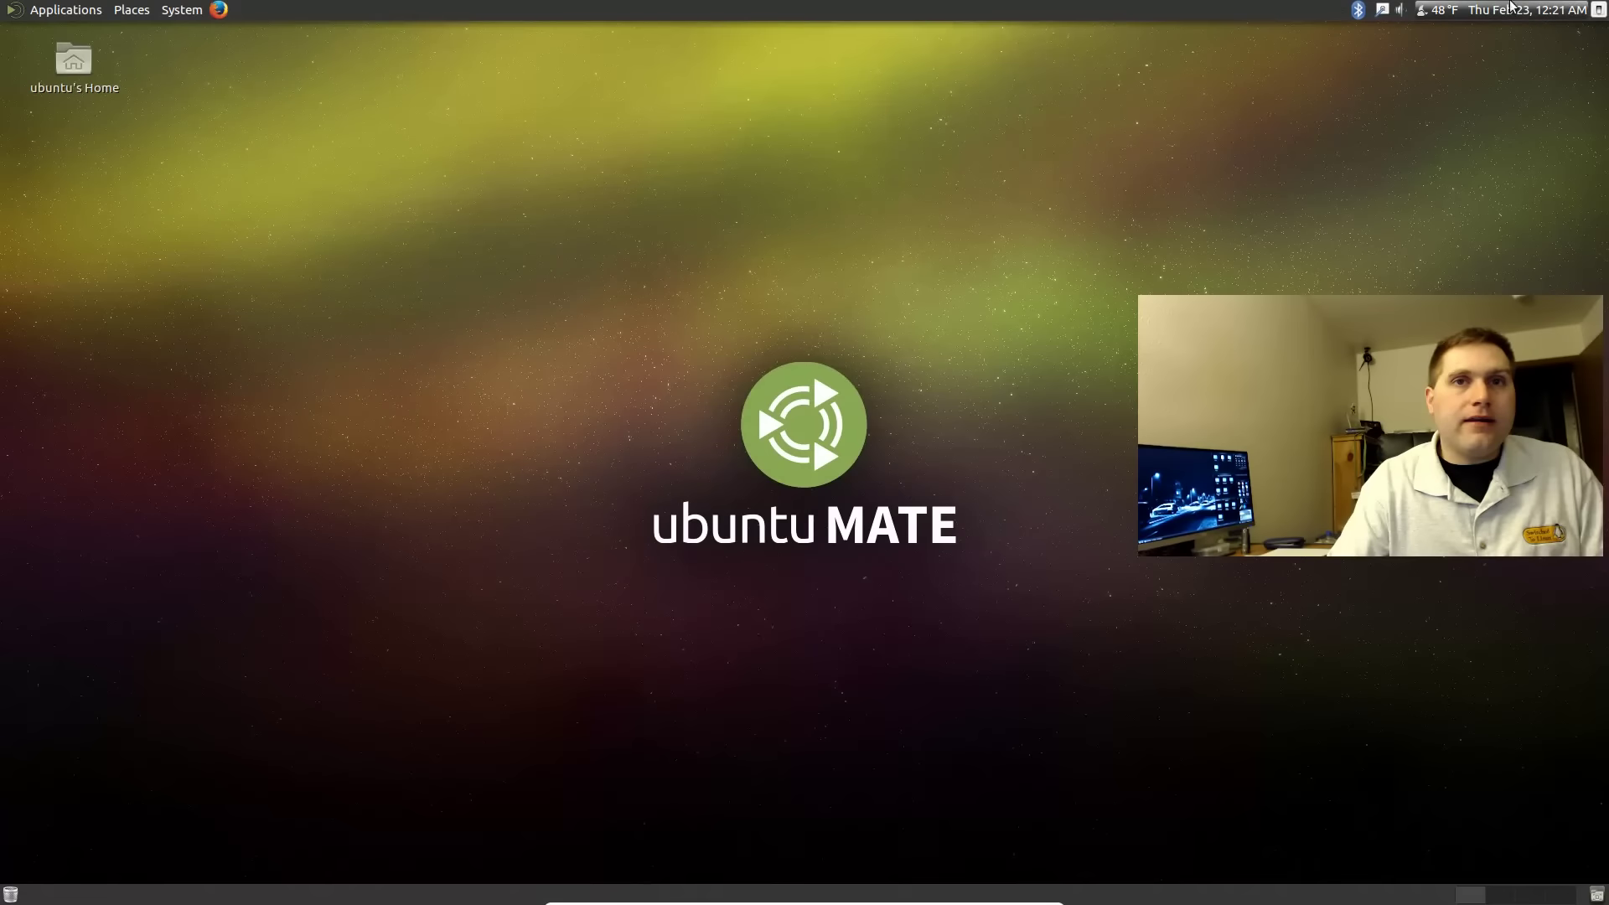
Step: Shut down the system
click(1598, 10)
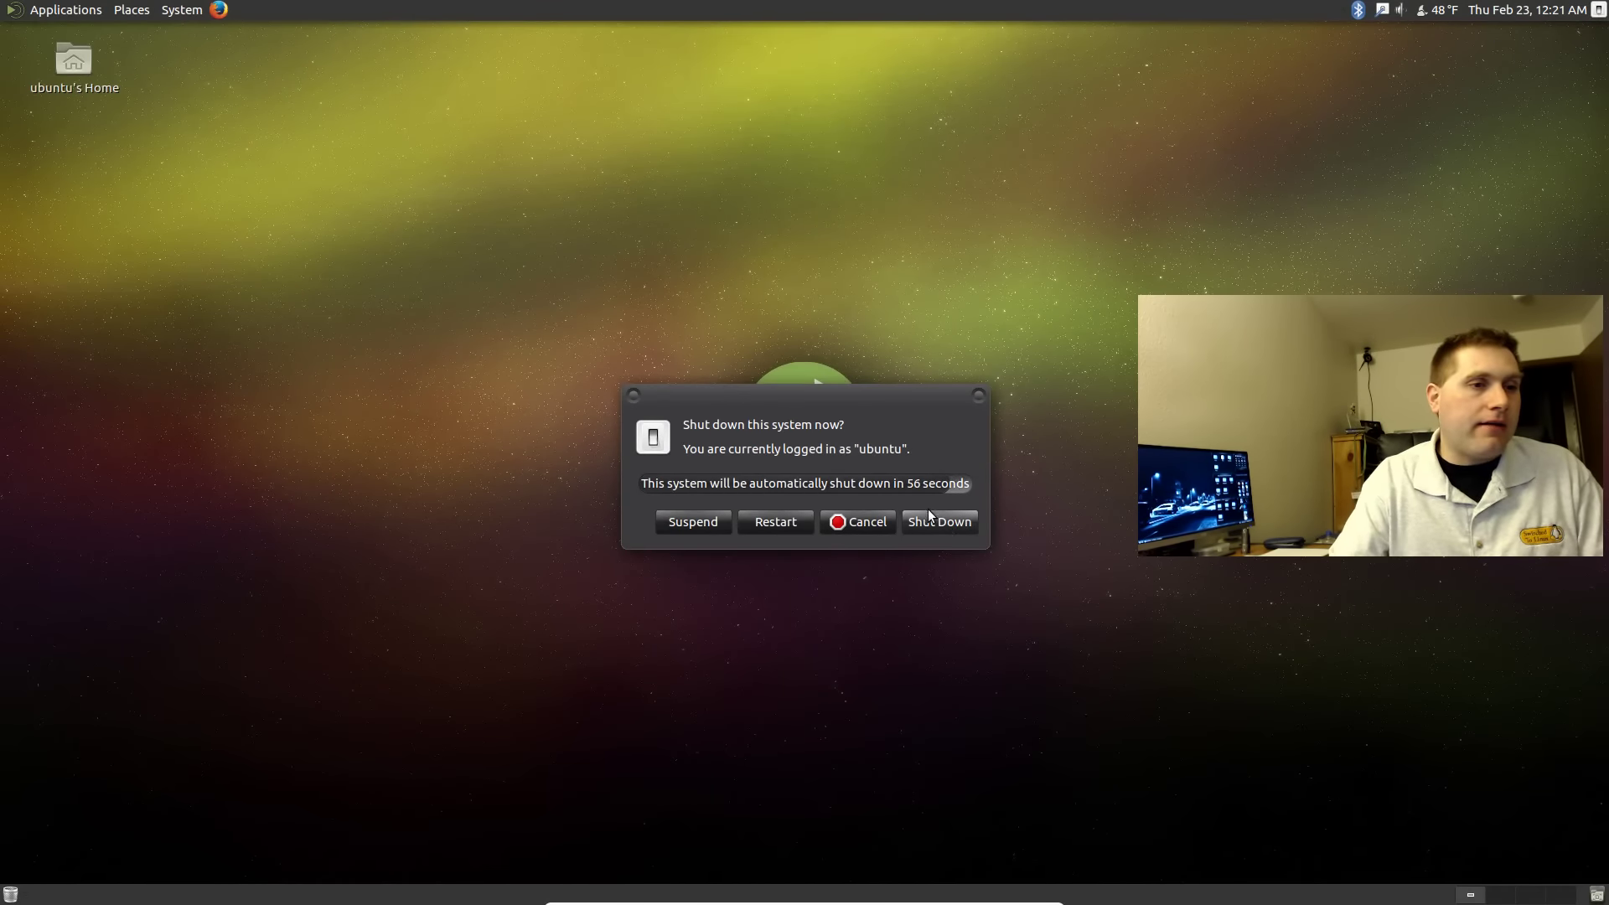
click(956, 524)
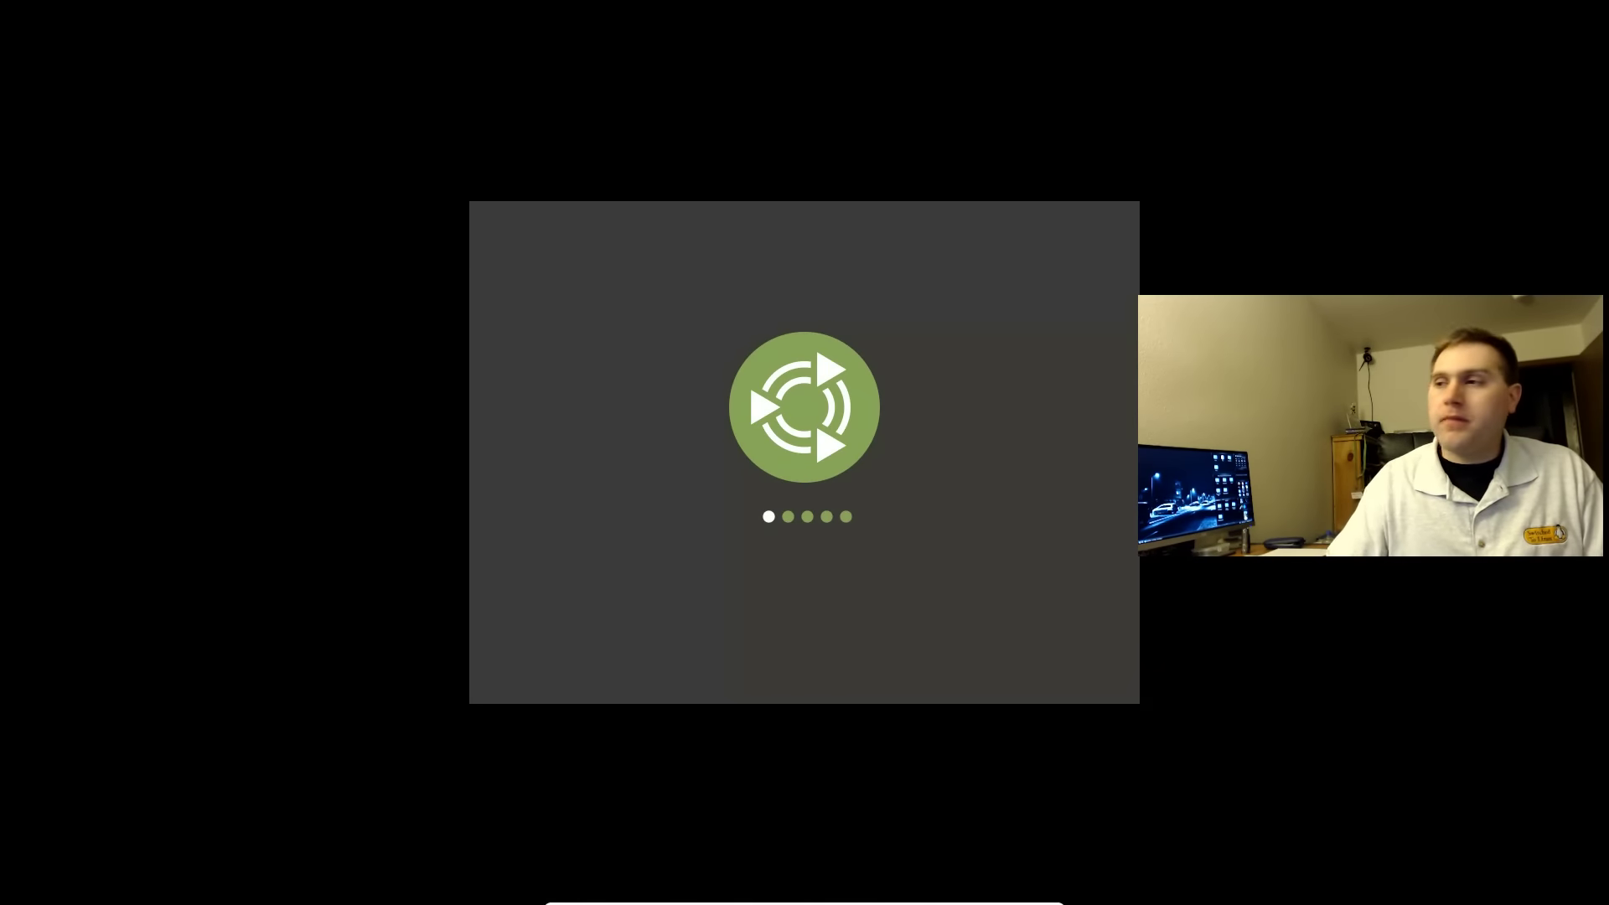